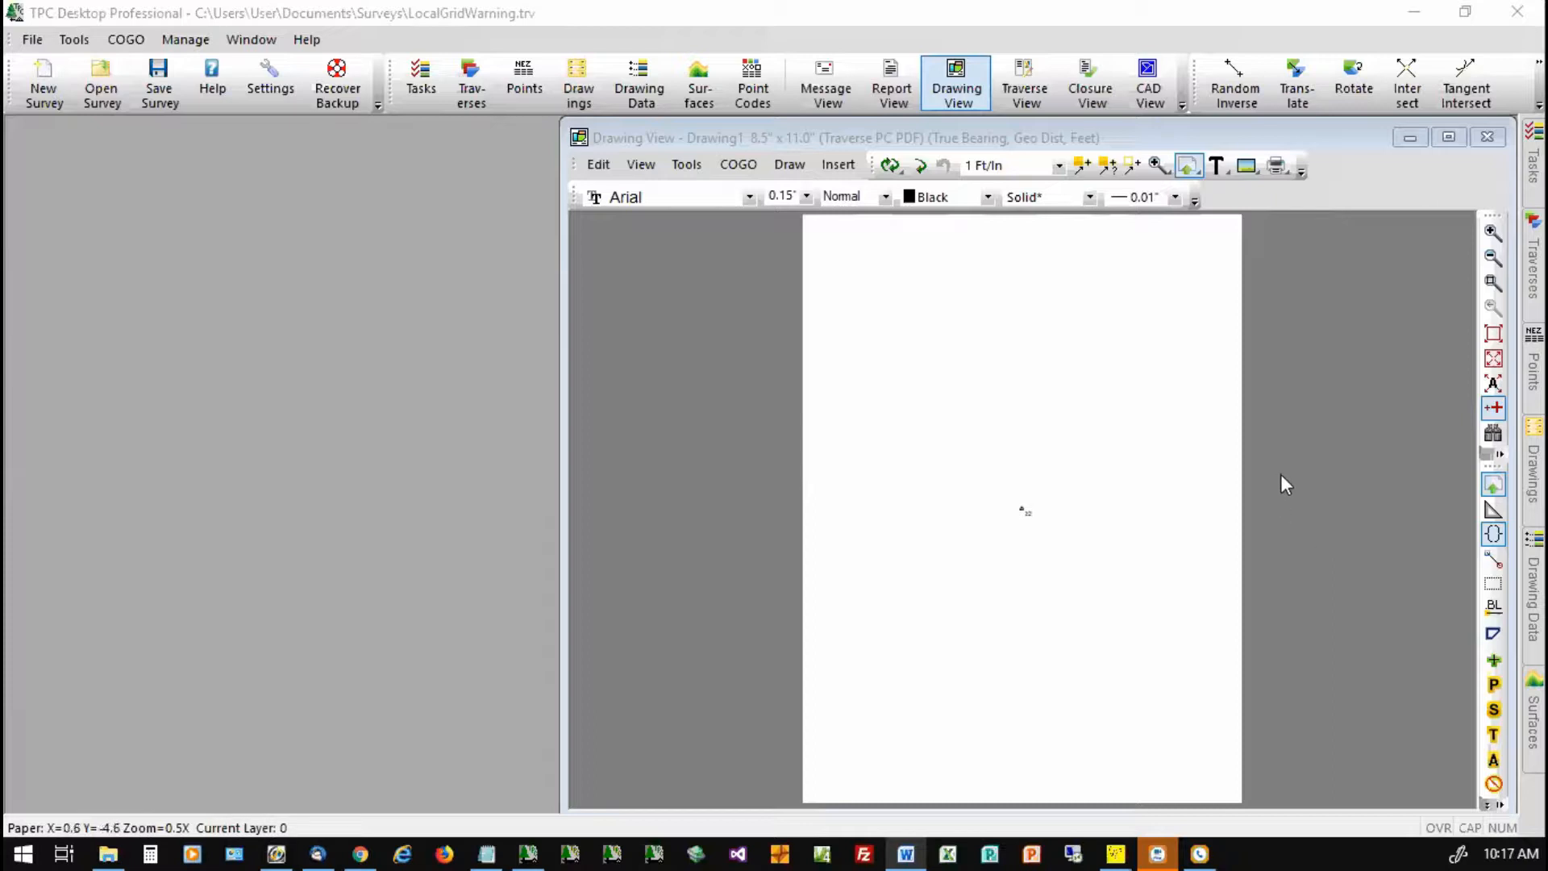
Step: Check which coordinate reference system file the survey uses in its survey information
{"action": "mouse_move", "coordinate": [1512, 179]}
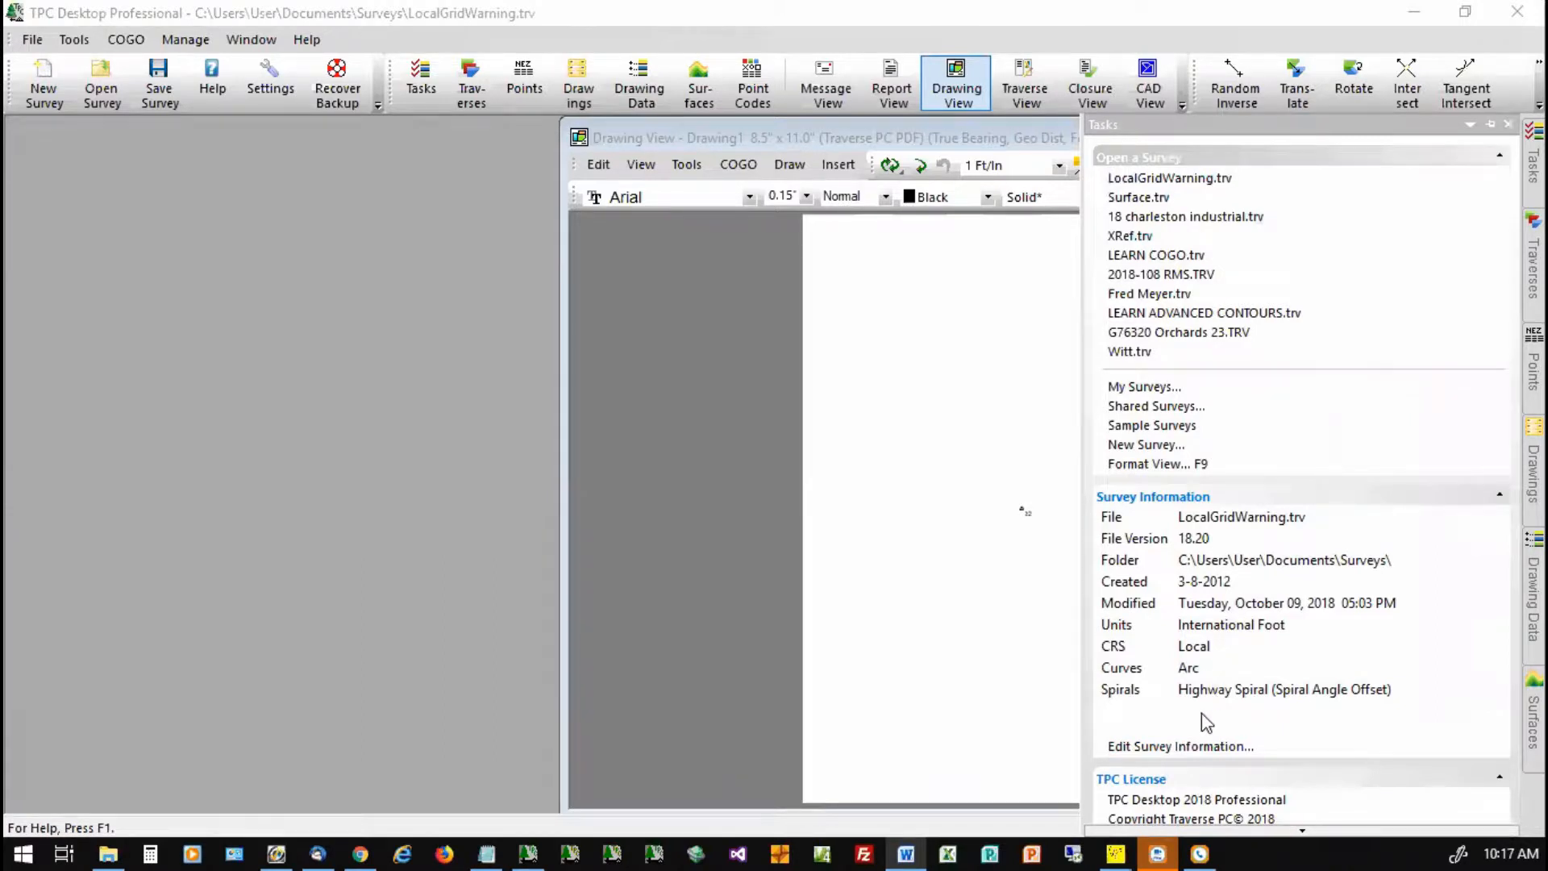
{"action": "left_click", "coordinate": [73, 41]}
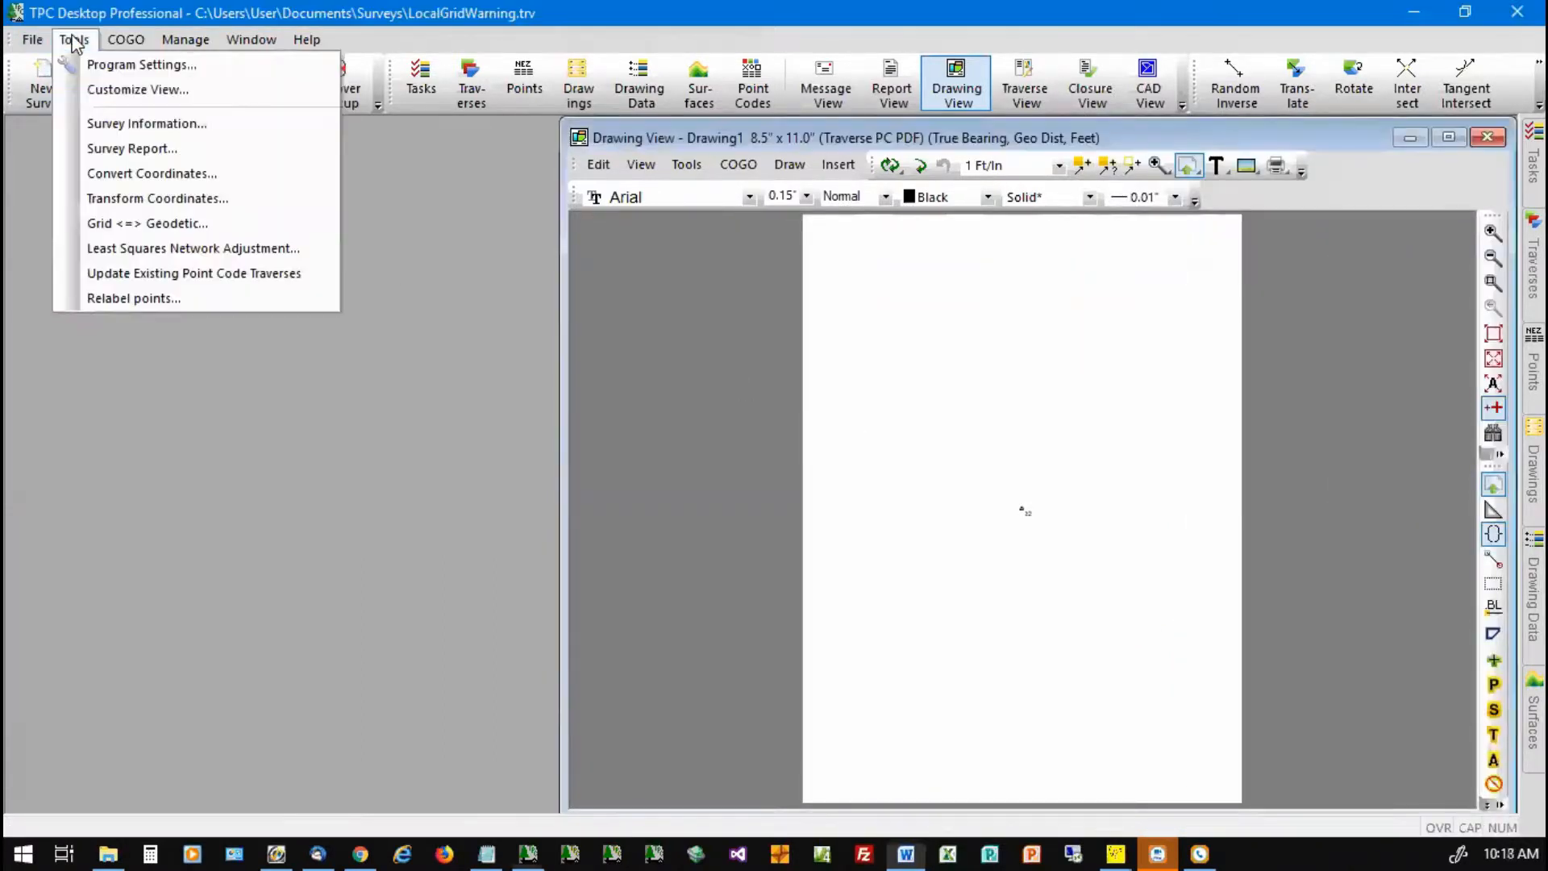
{"action": "left_click", "coordinate": [141, 125]}
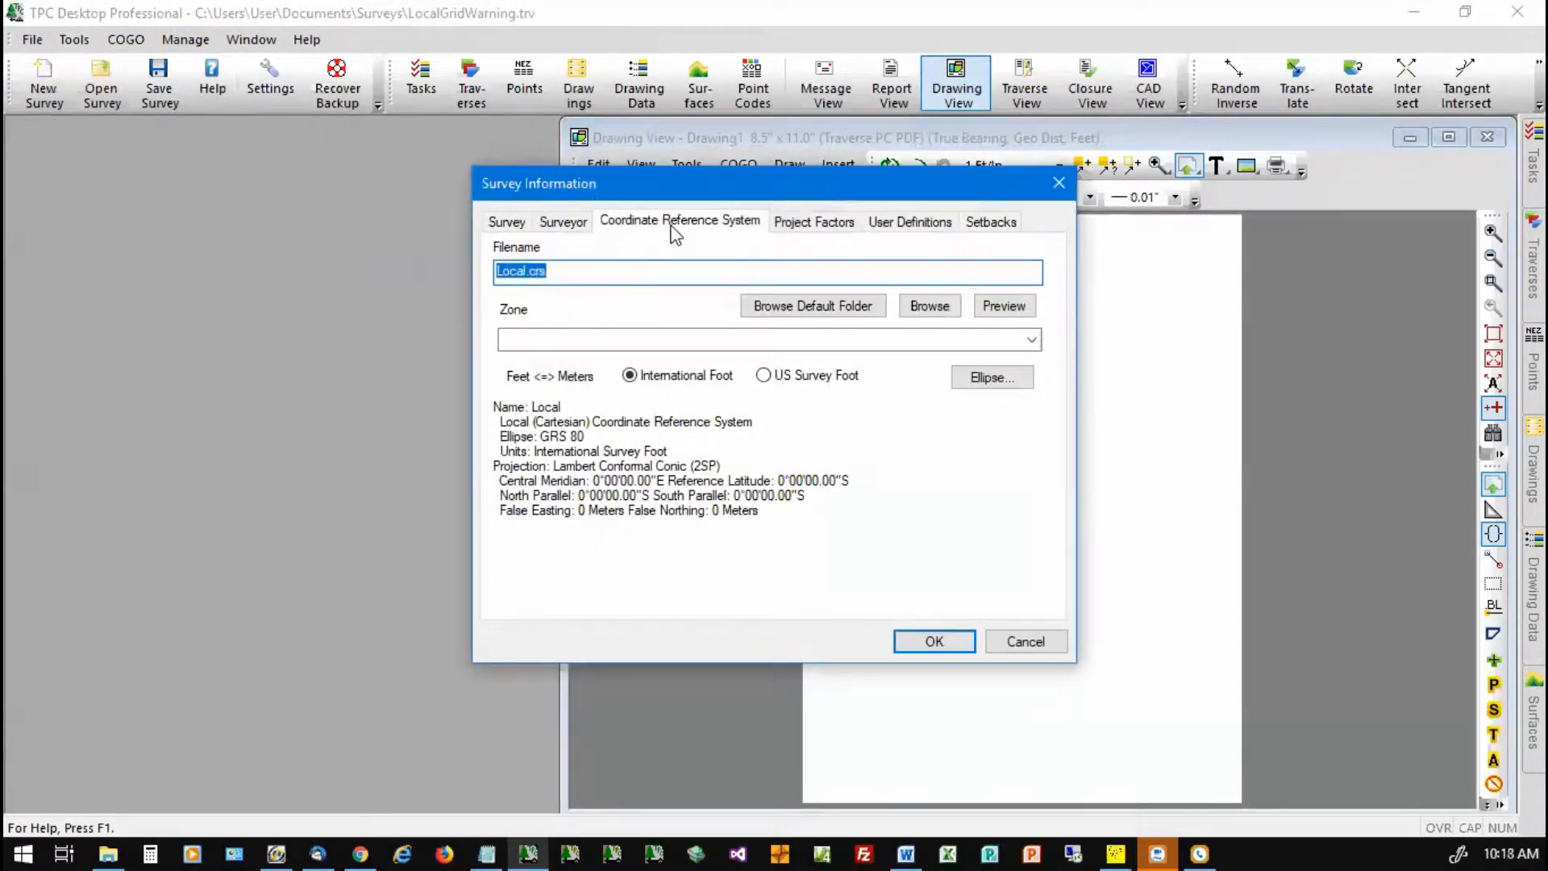
{"action": "left_click", "coordinate": [566, 275]}
{"action": "left_click", "coordinate": [1026, 641]}
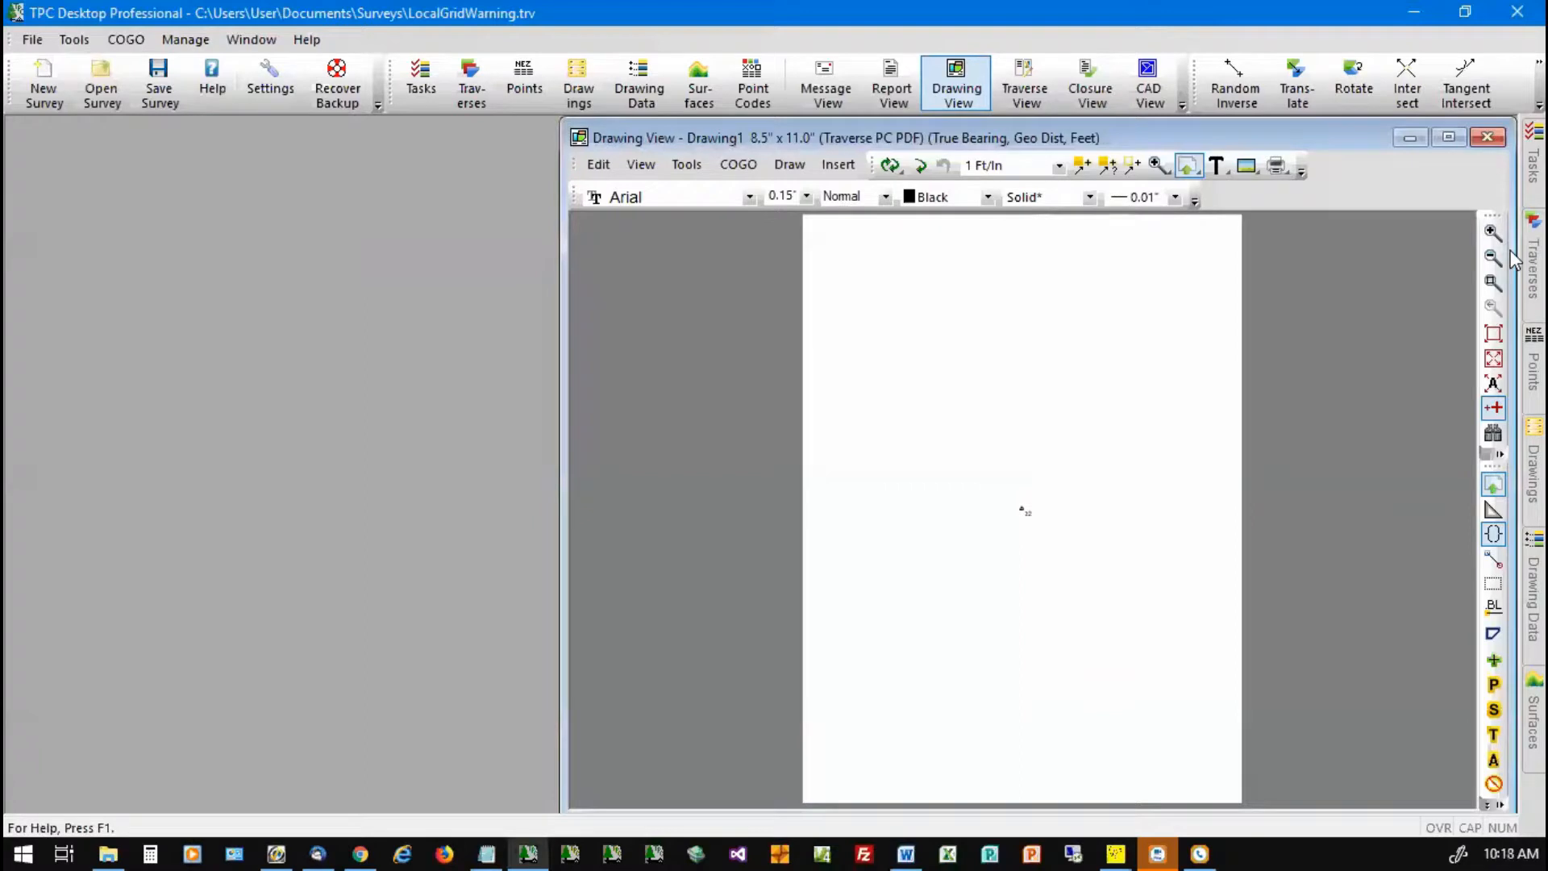
Step: Open the Enter Bearings traverse and enter 145 as the true bearing of new point 23, acknowledging the distance type warning
{"action": "left_click", "coordinate": [1532, 266]}
{"action": "double_click", "coordinate": [1196, 300]}
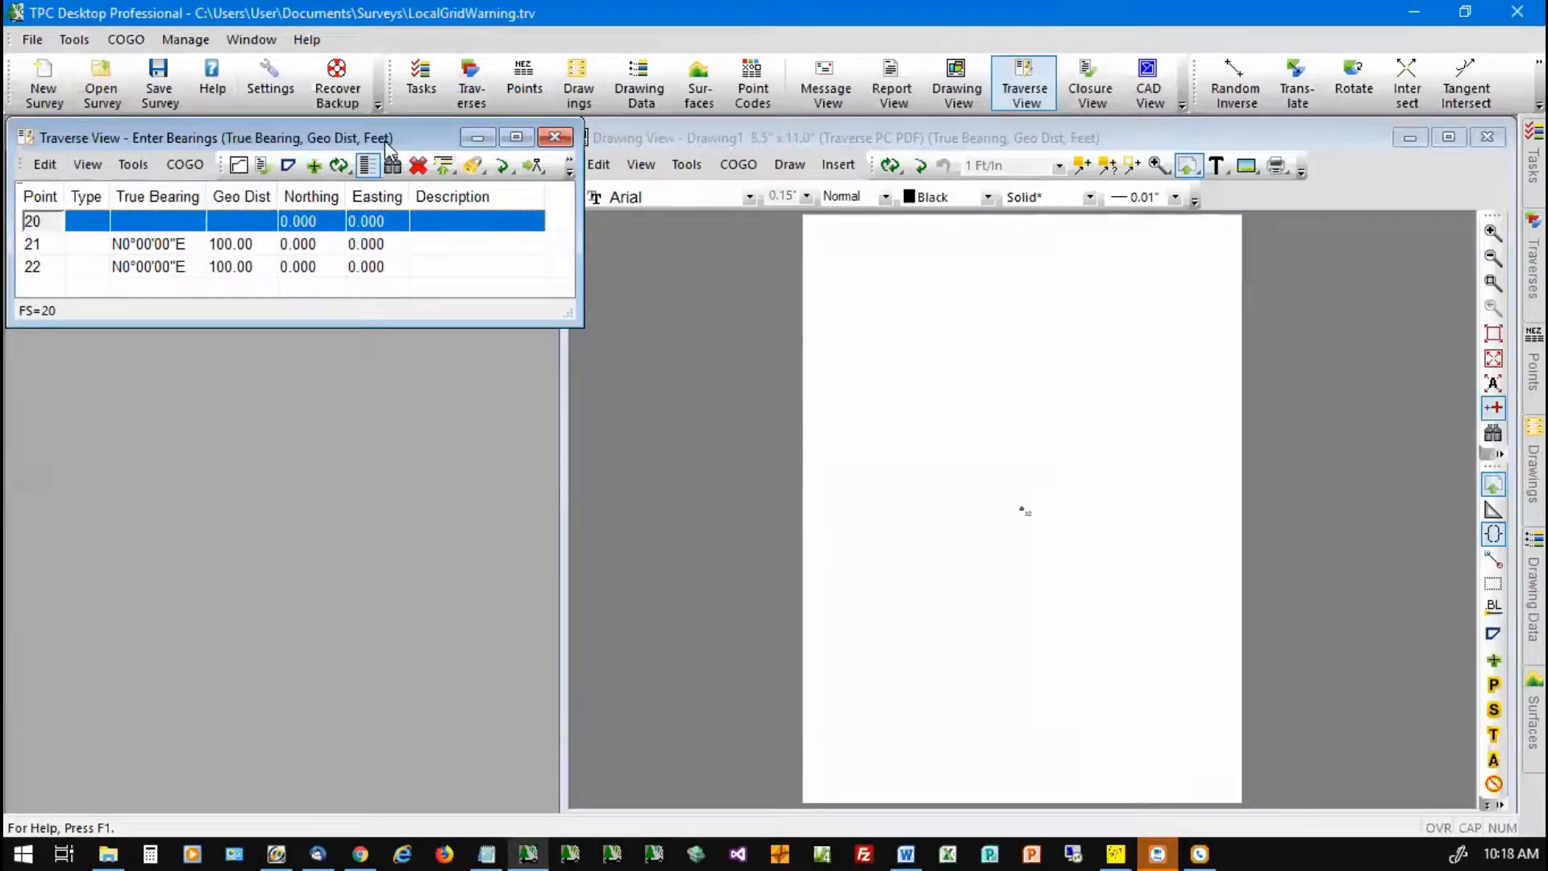
{"action": "left_click", "coordinate": [30, 267]}
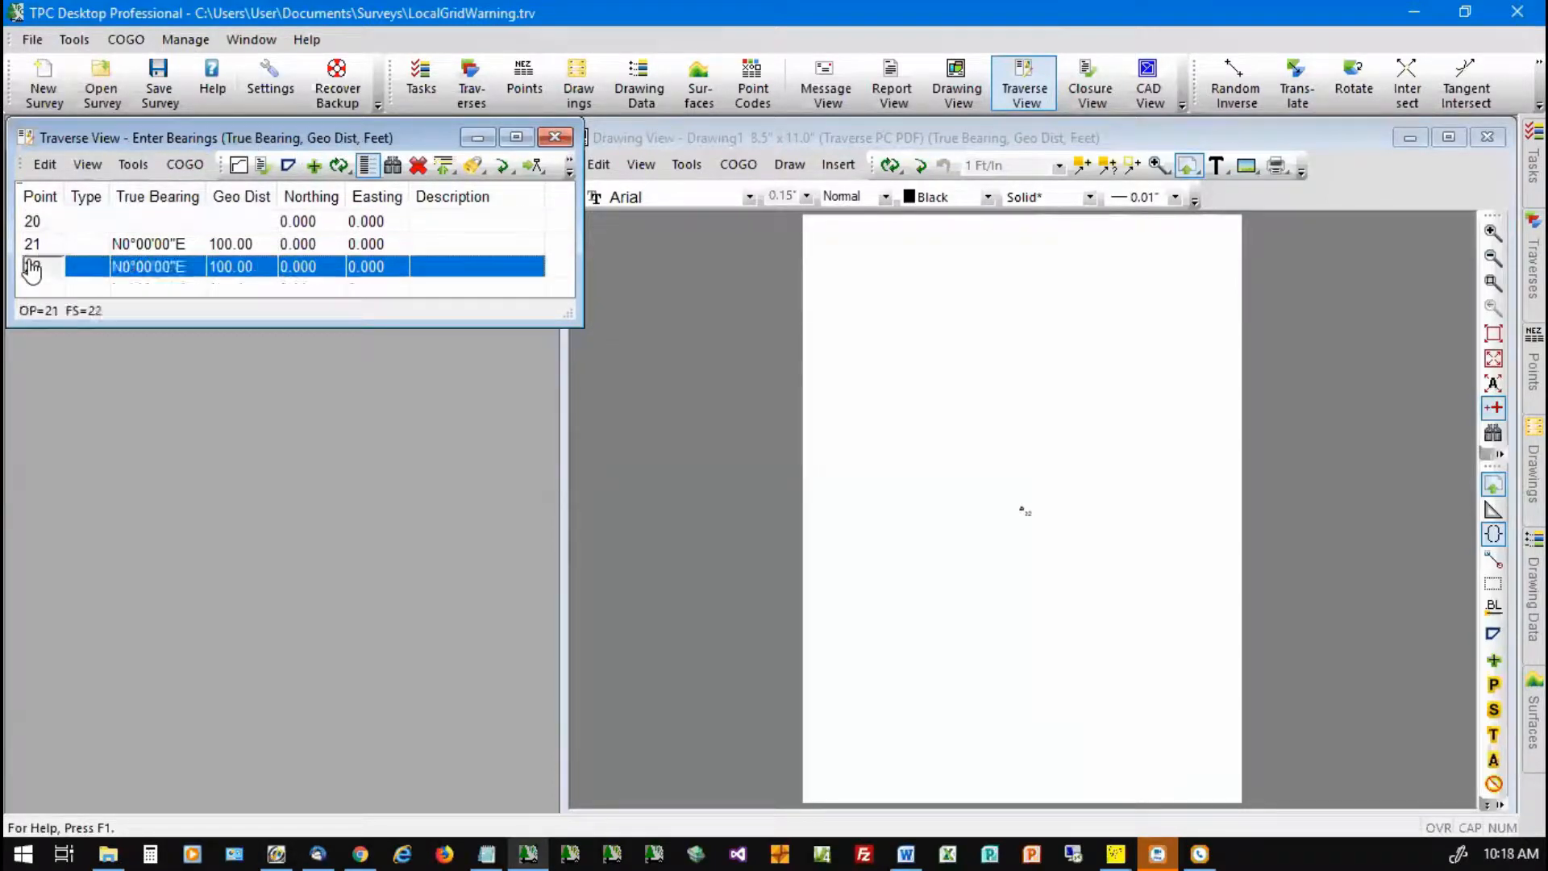
{"action": "key", "text": "Down"}
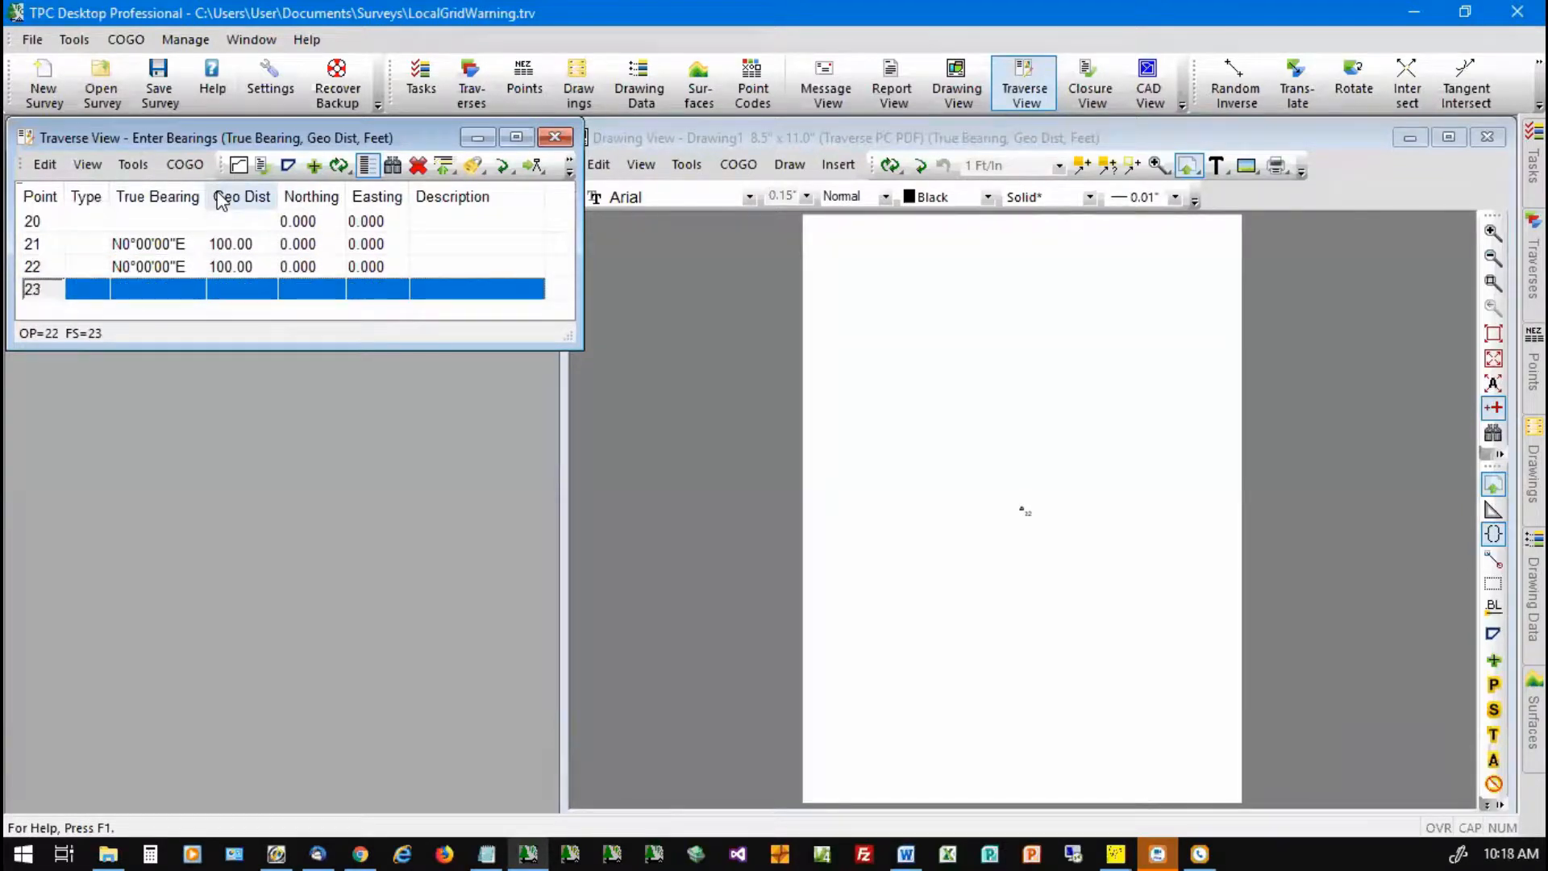
{"action": "key", "text": "Tab"}
{"action": "key", "text": "Tab"}
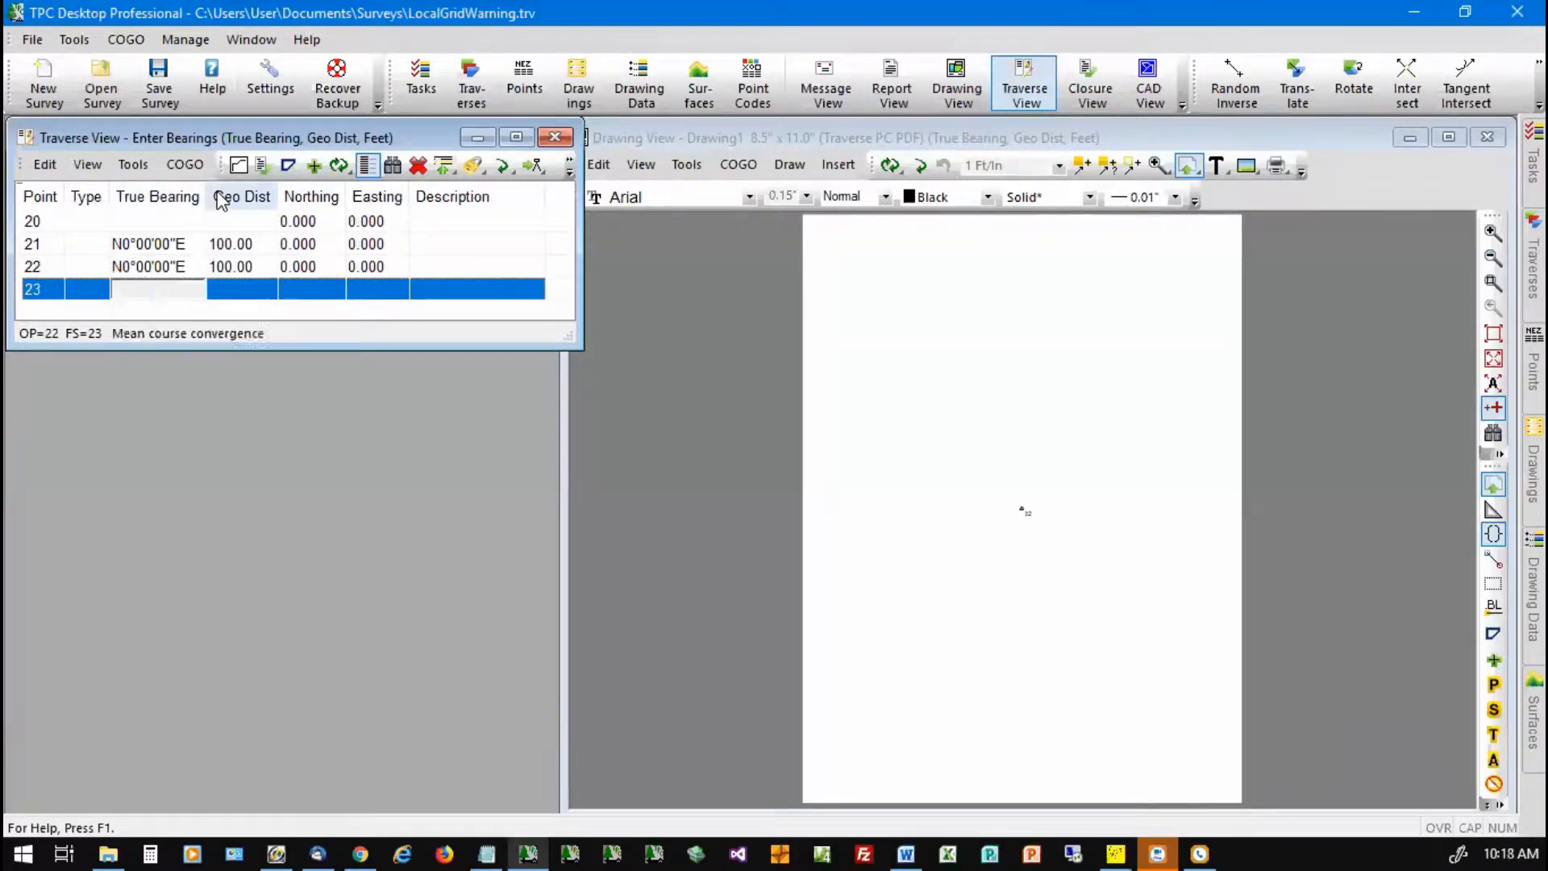
{"action": "type", "text": "145"}
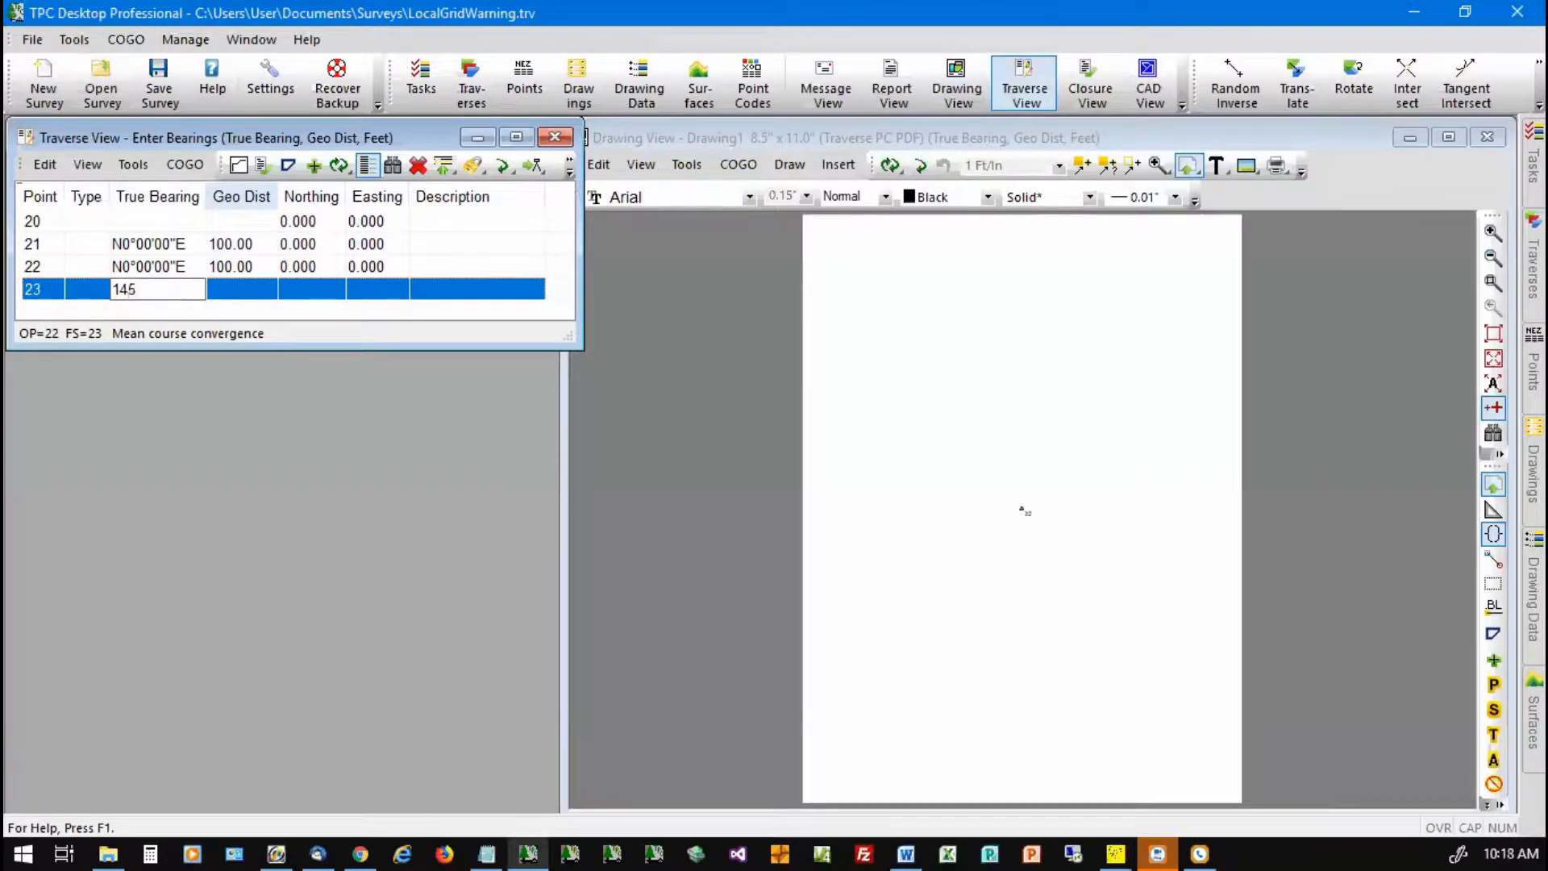
{"action": "left_click", "coordinate": [220, 198]}
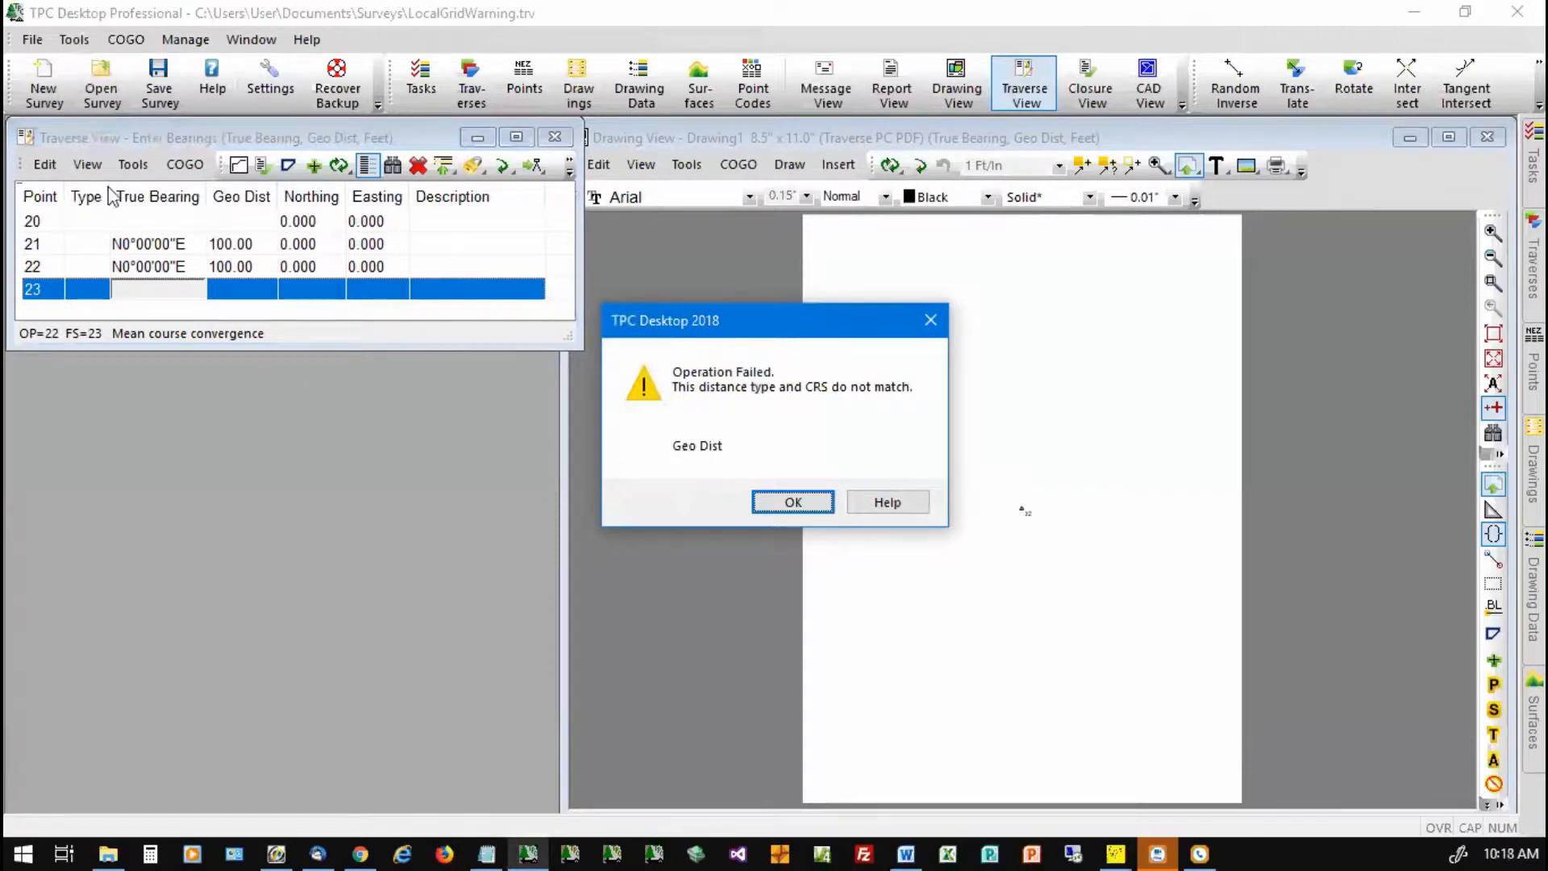
{"action": "left_click", "coordinate": [789, 501]}
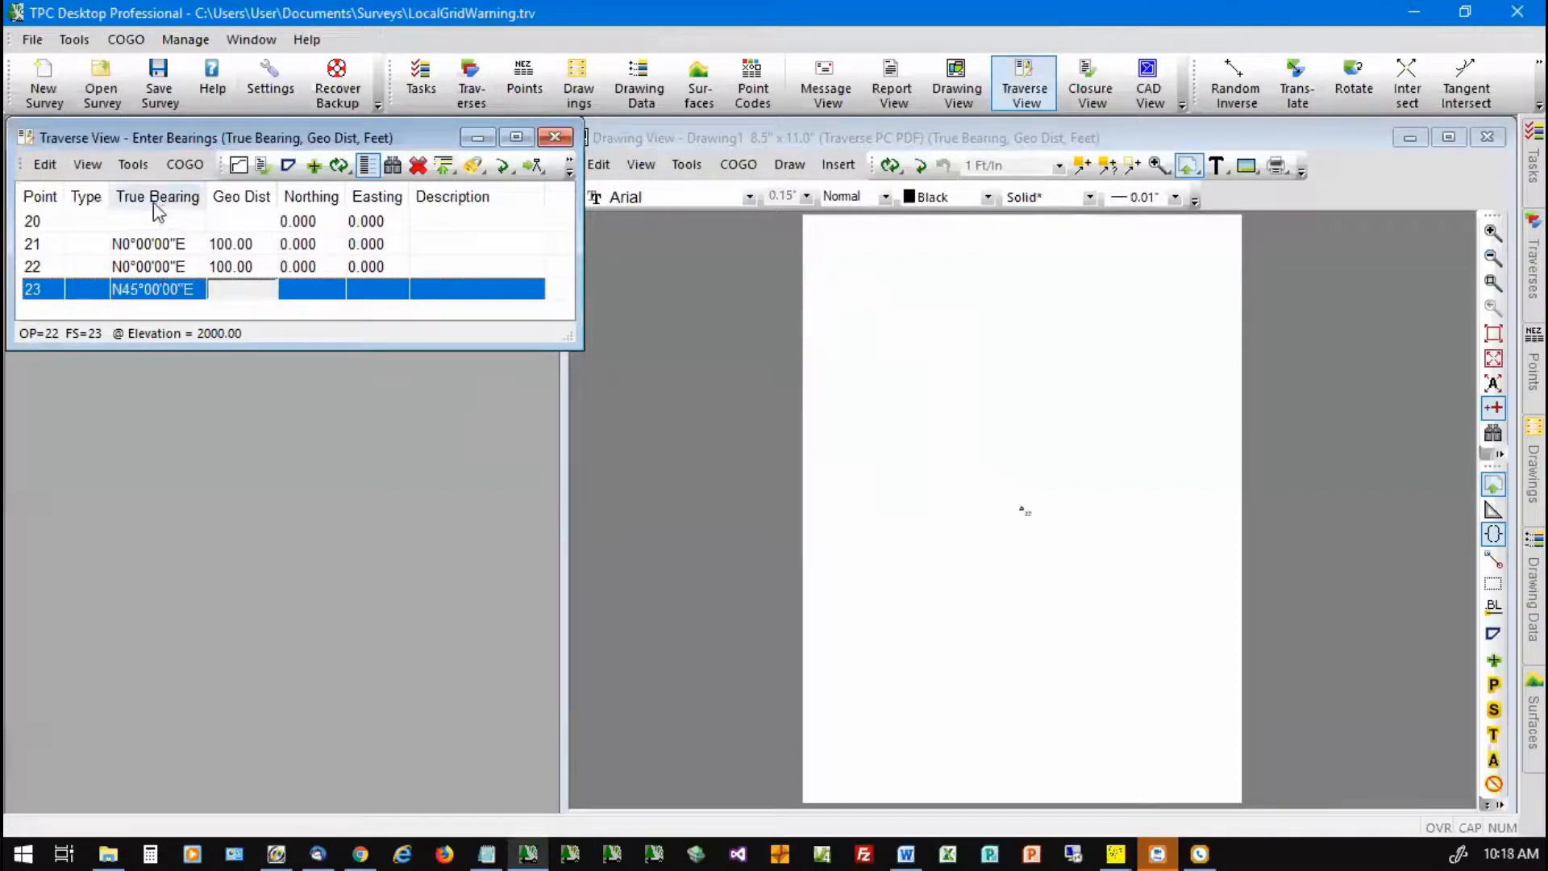
Step: Show the traverse's raw data to examine the bearing entered for point 22, and switch the raw data display off again
{"action": "left_click", "coordinate": [86, 167]}
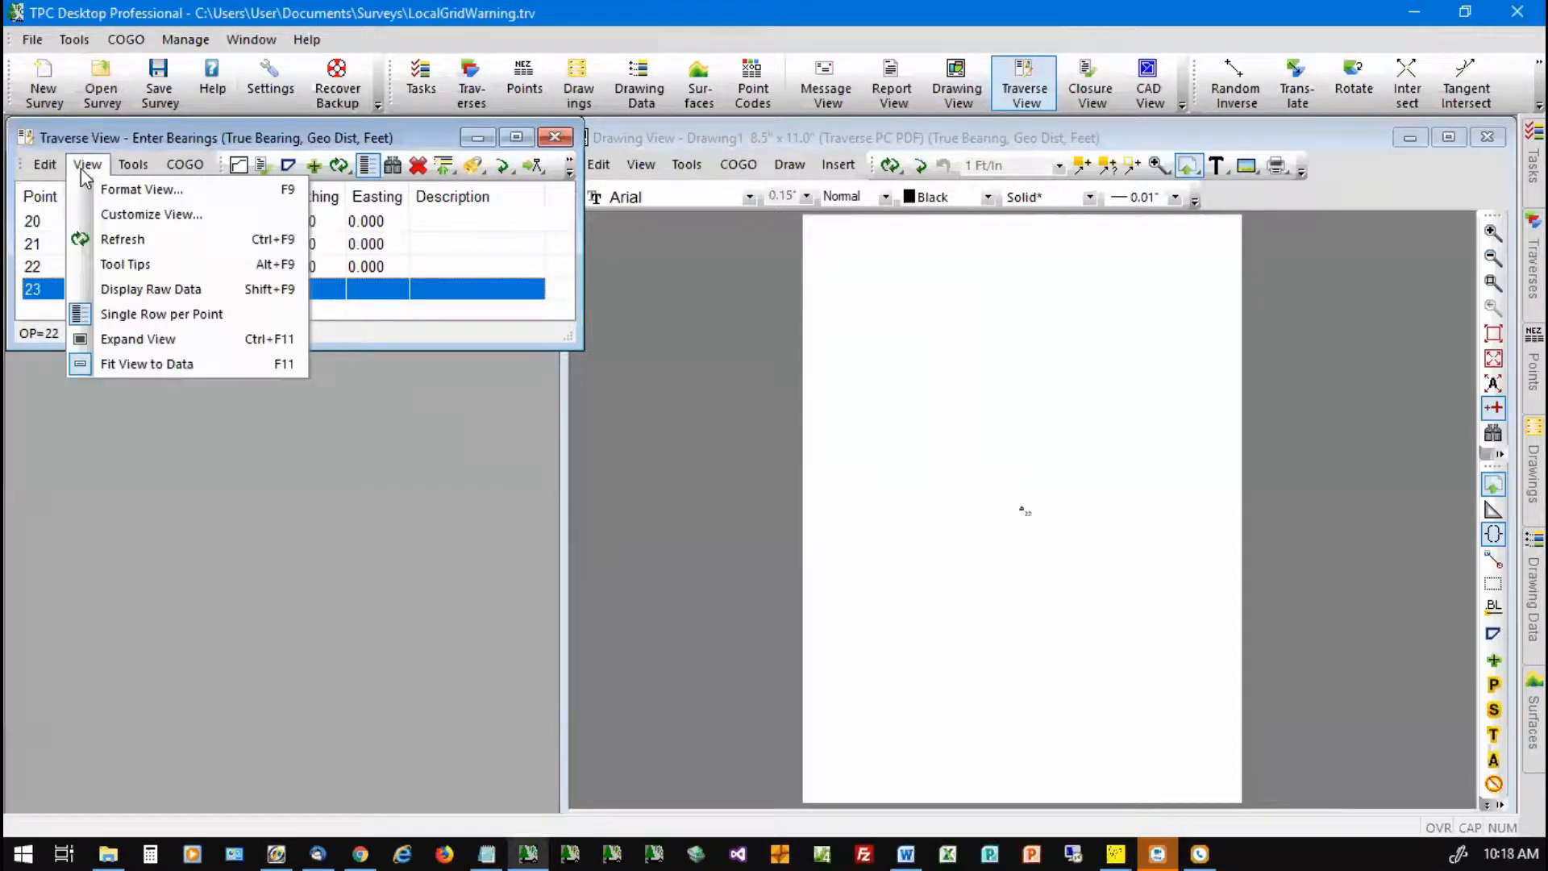
{"action": "left_click", "coordinate": [125, 291]}
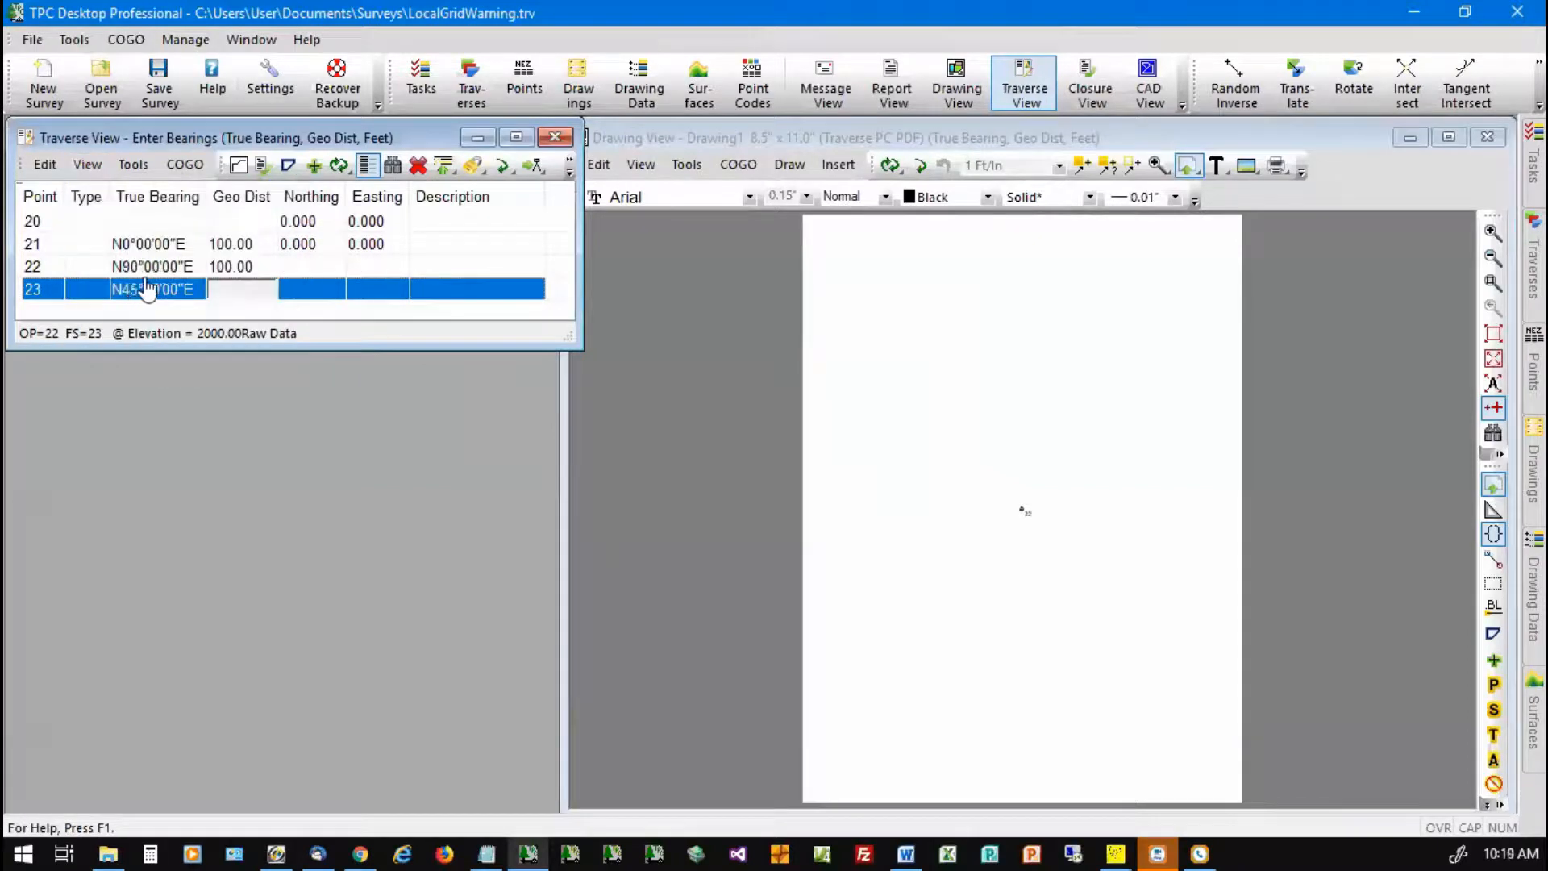
{"action": "left_click", "coordinate": [153, 268]}
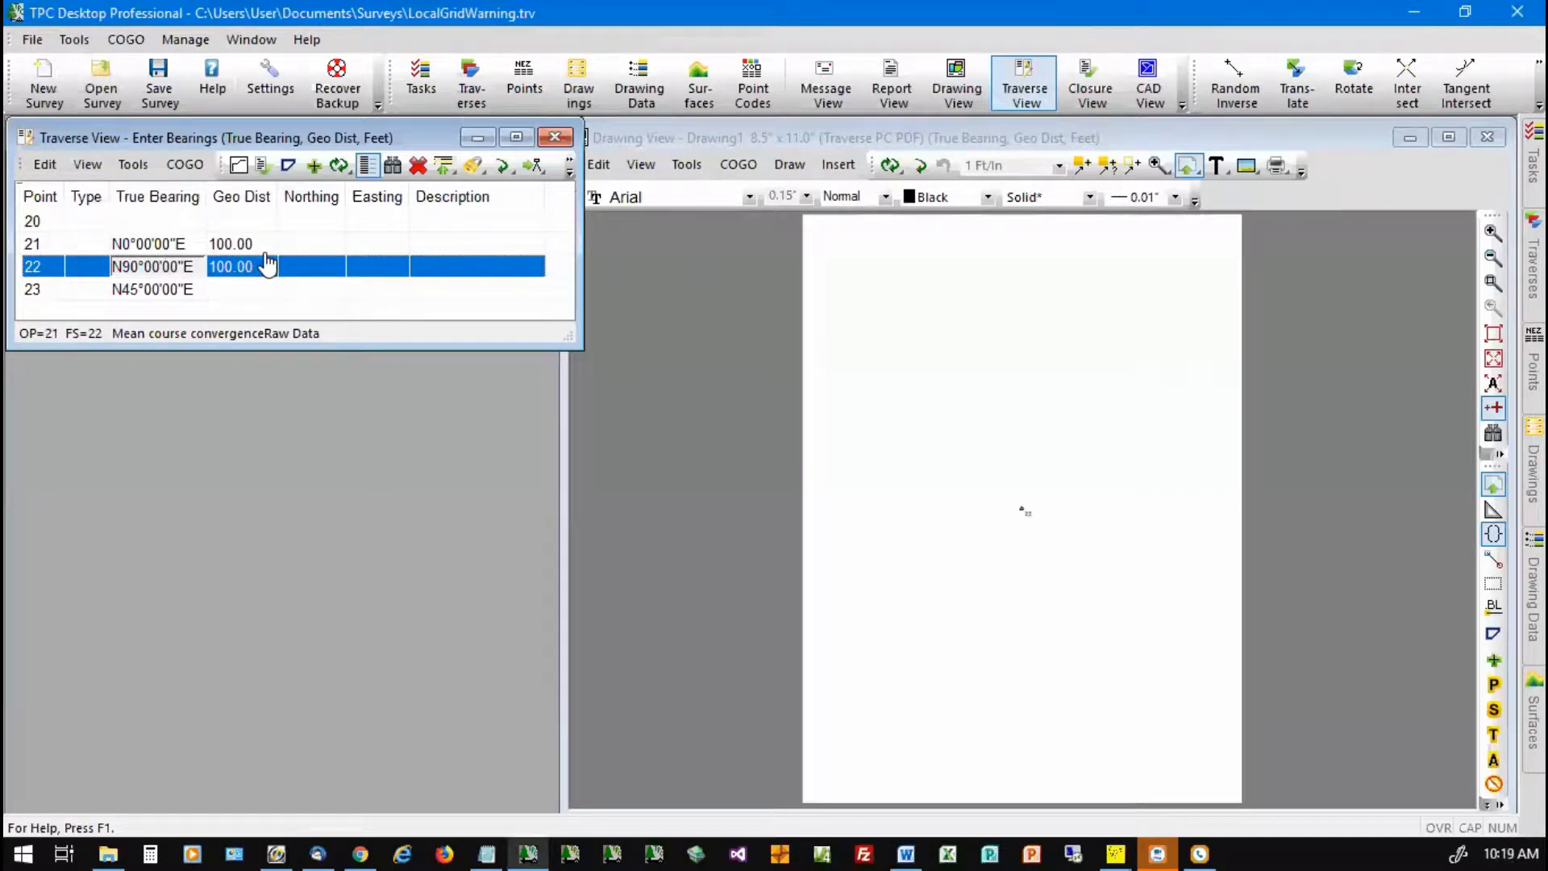
{"action": "left_click", "coordinate": [90, 168]}
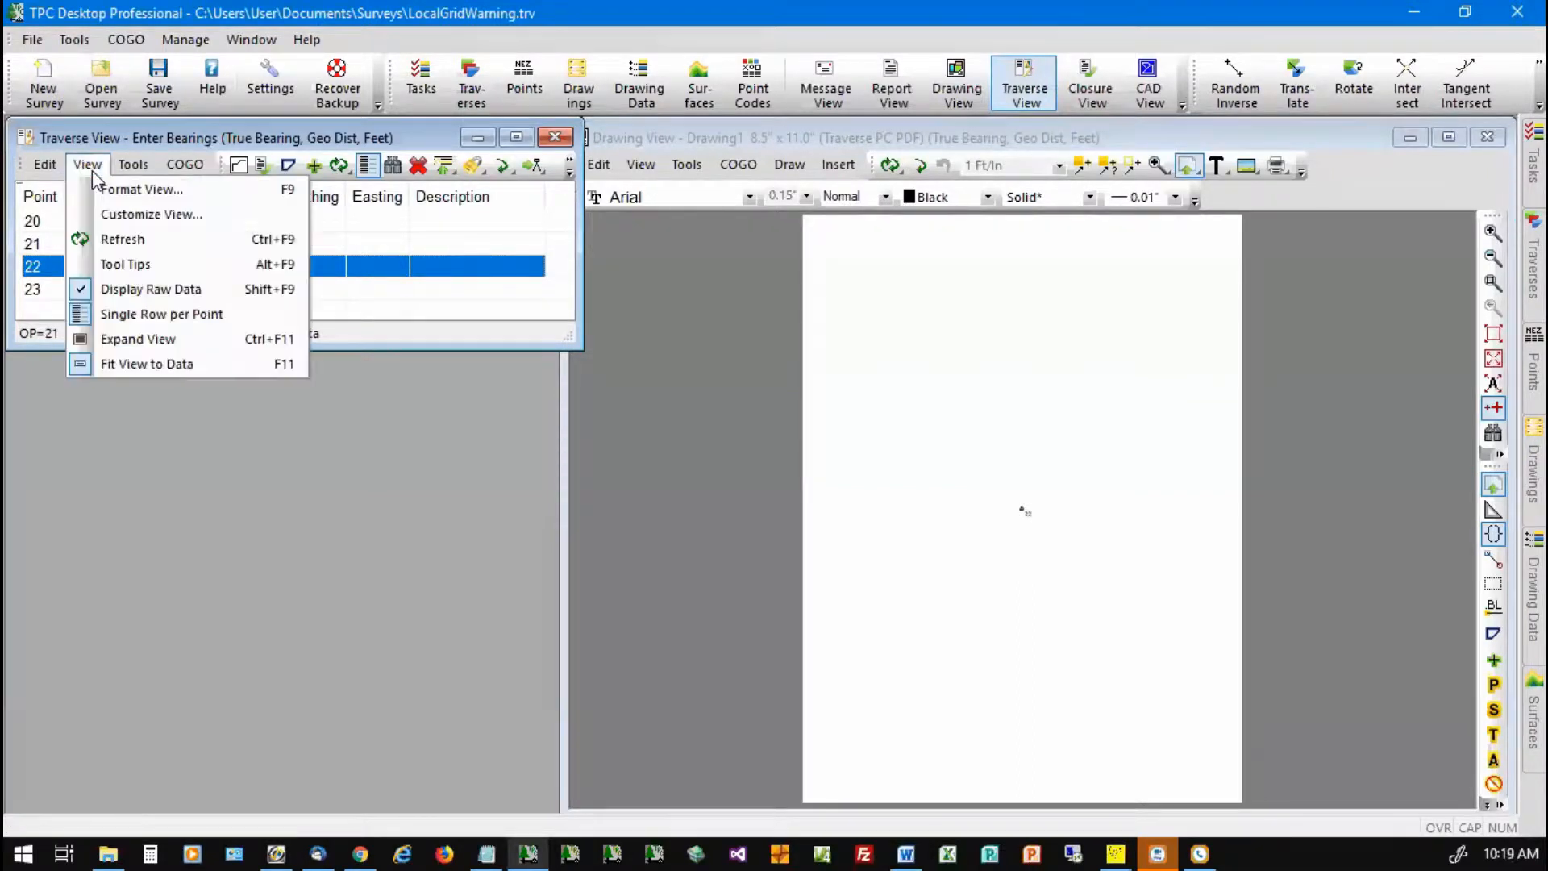
{"action": "left_click", "coordinate": [137, 289]}
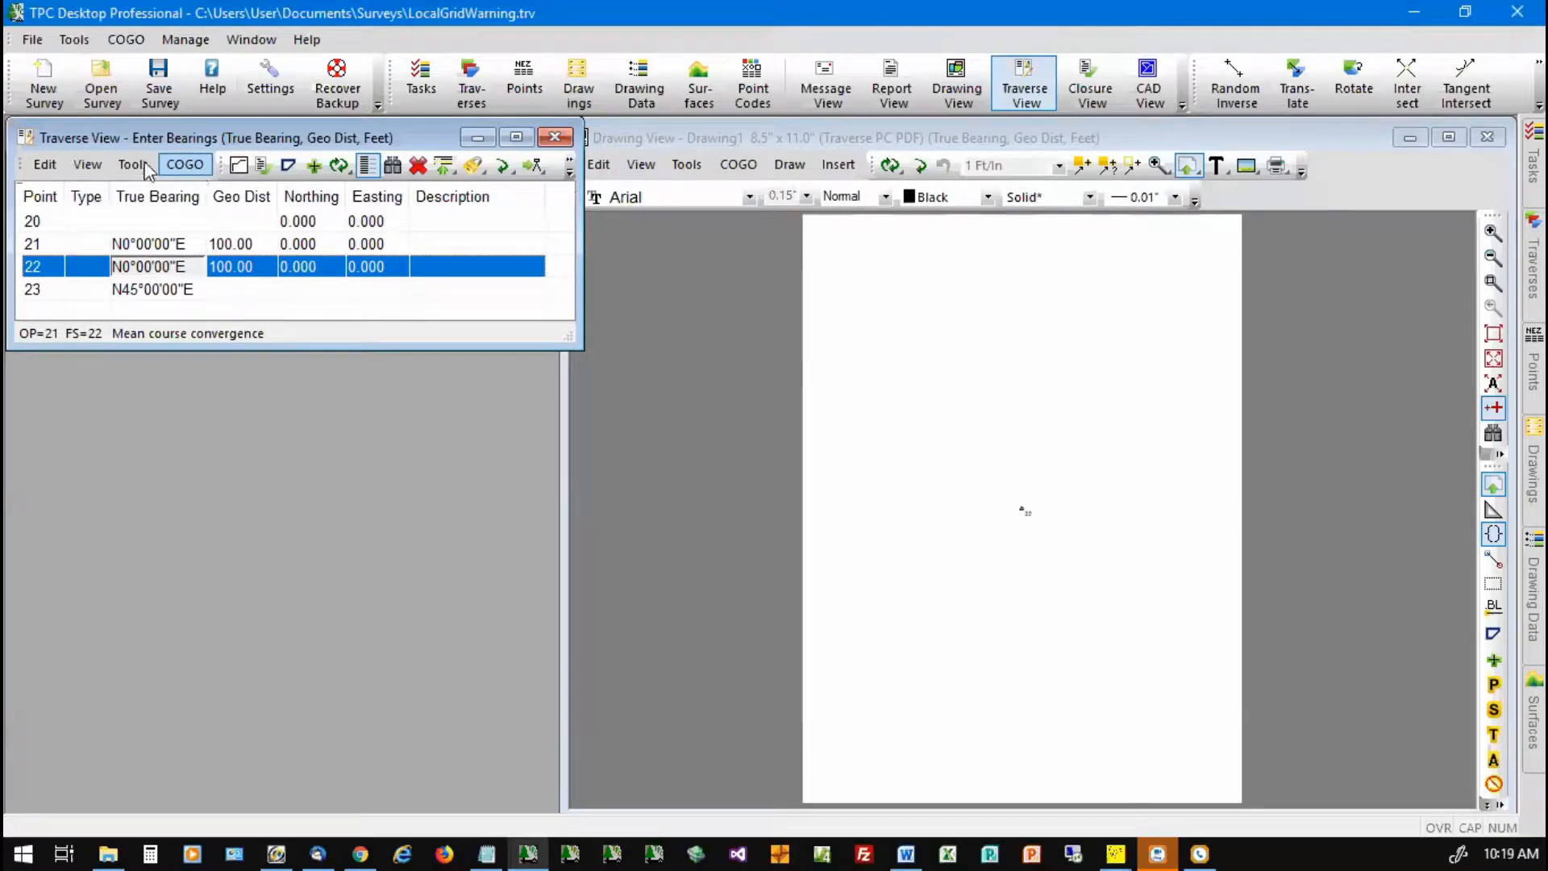
Step: Browse the TPC Users folder of the default coordinate reference system files from the survey information without choosing a file
{"action": "left_click", "coordinate": [73, 39]}
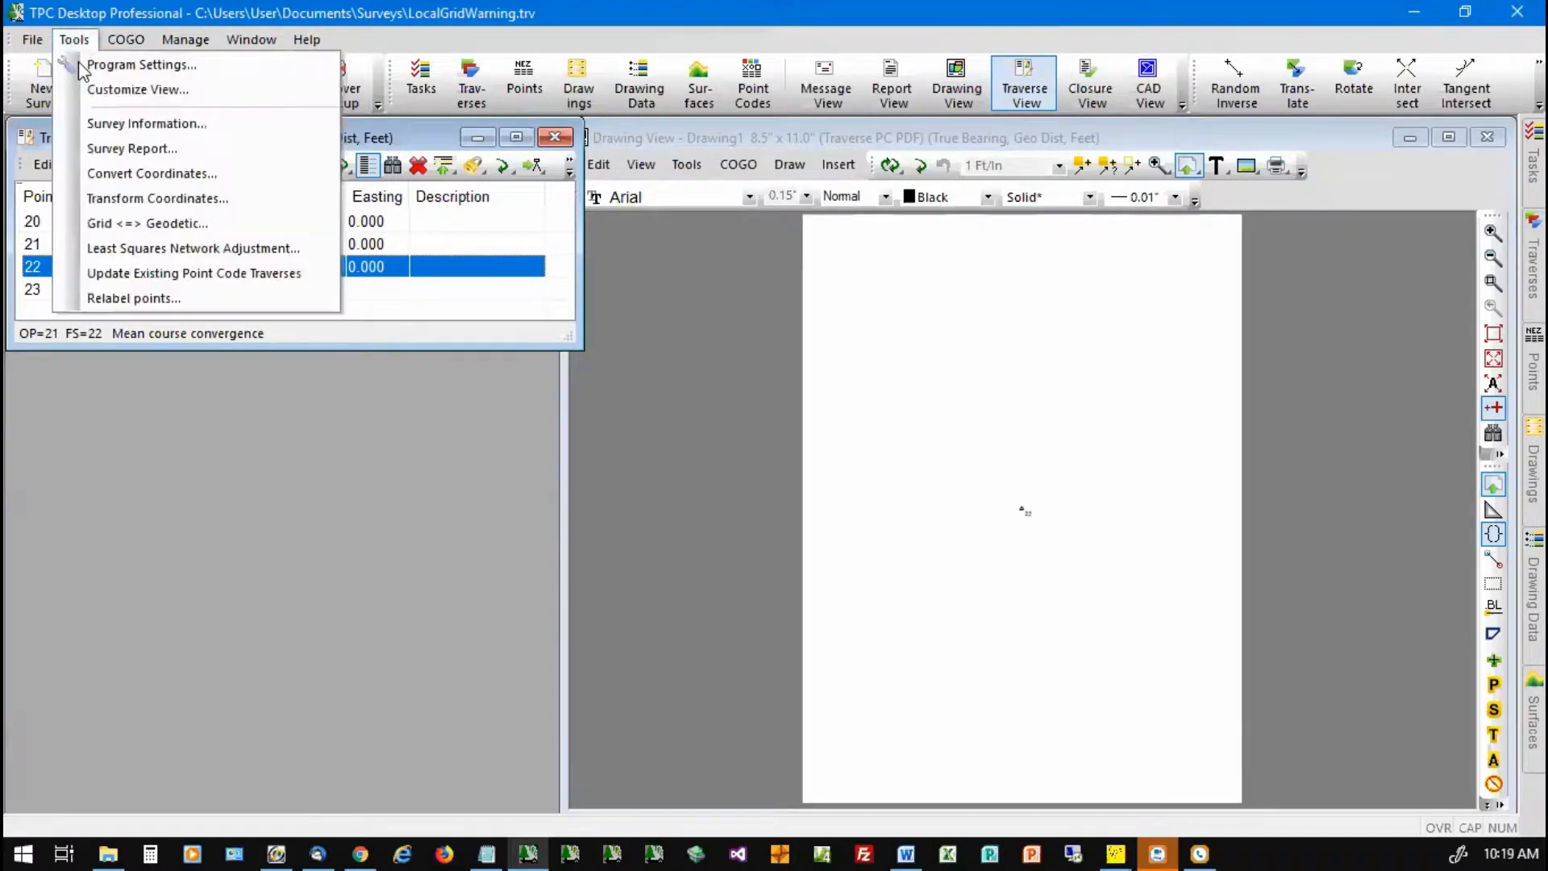
{"action": "left_click", "coordinate": [121, 125]}
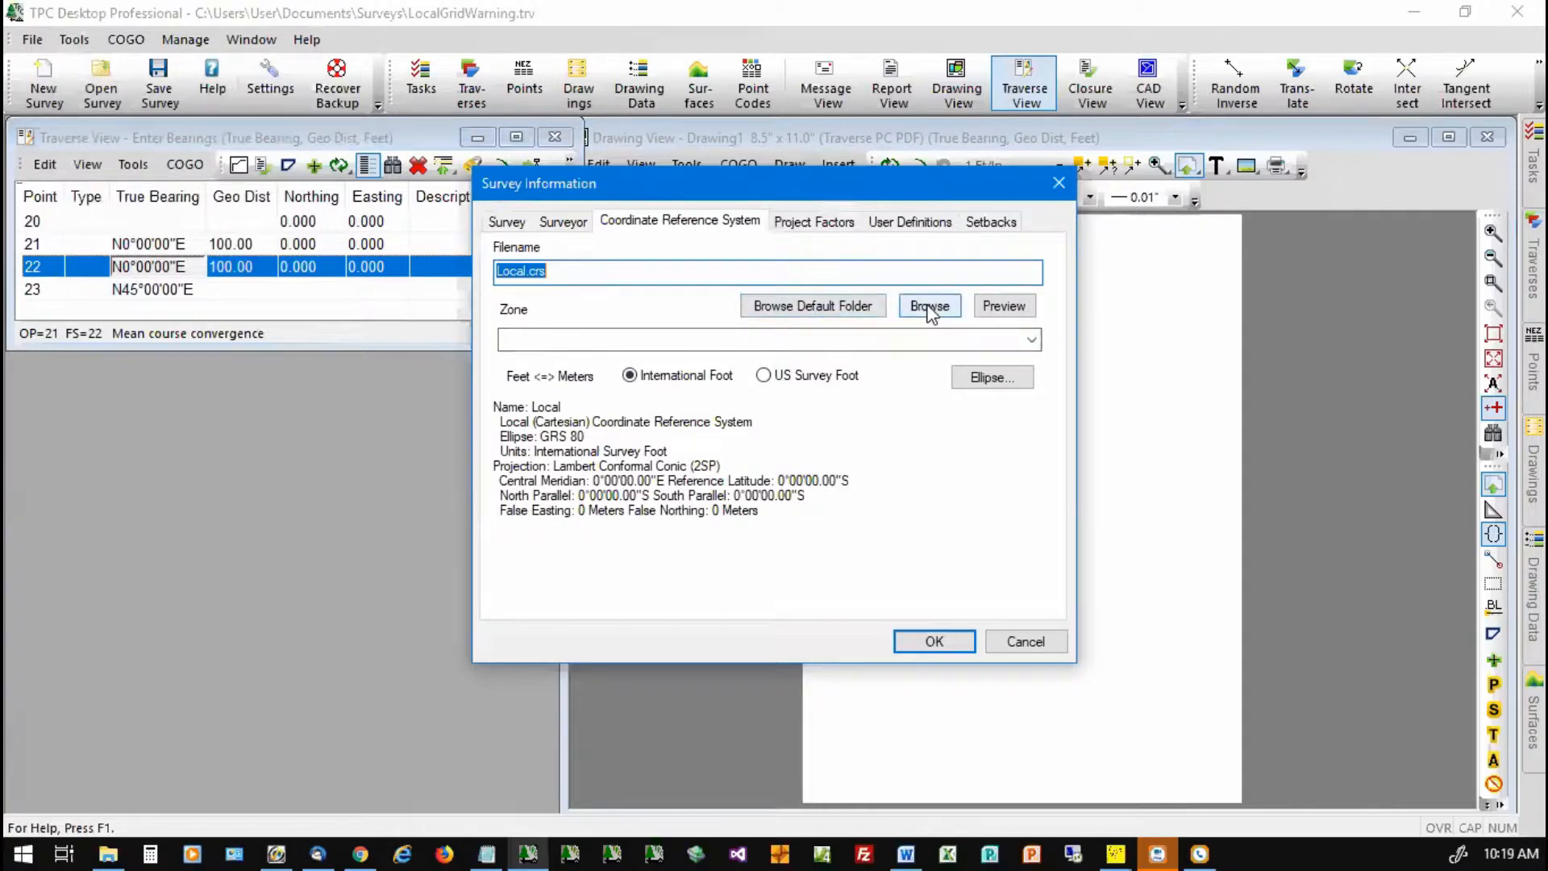
{"action": "left_click", "coordinate": [786, 310]}
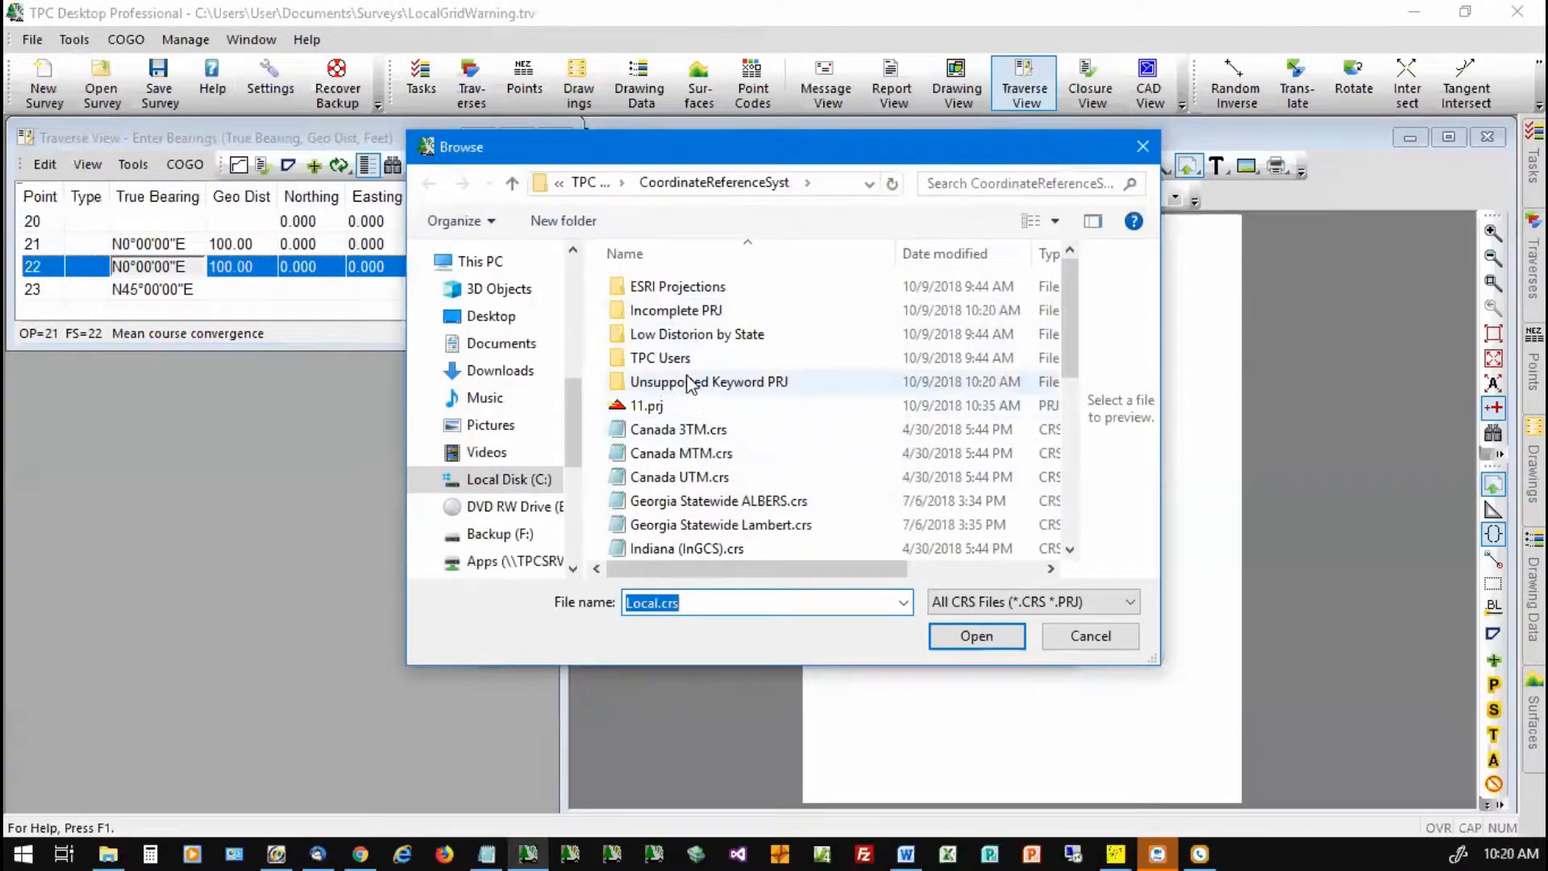
{"action": "double_click", "coordinate": [666, 358]}
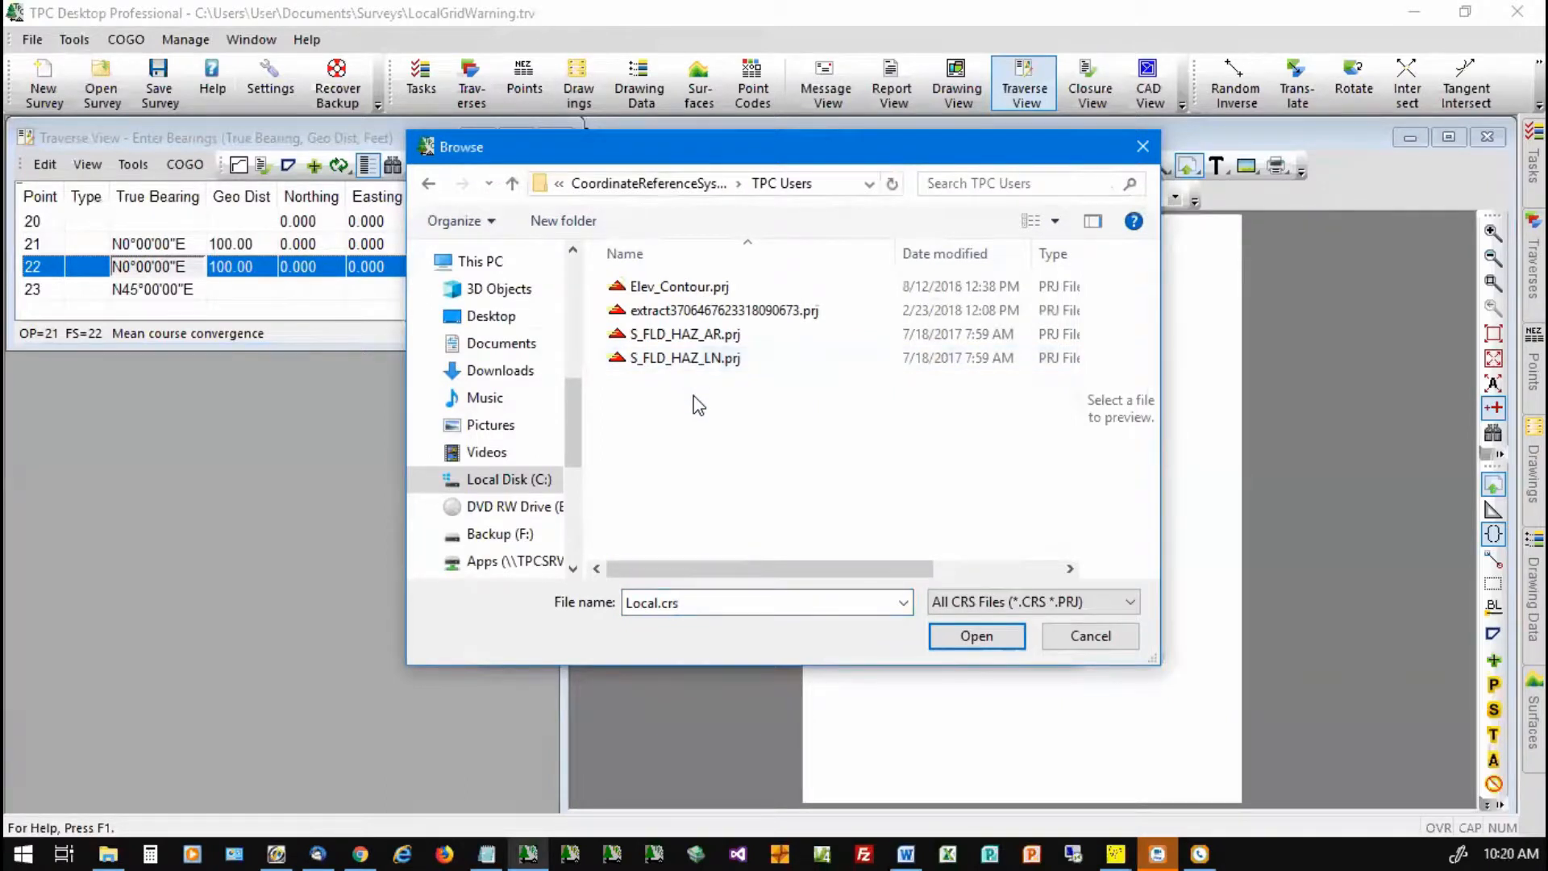
{"action": "left_click", "coordinate": [1102, 640]}
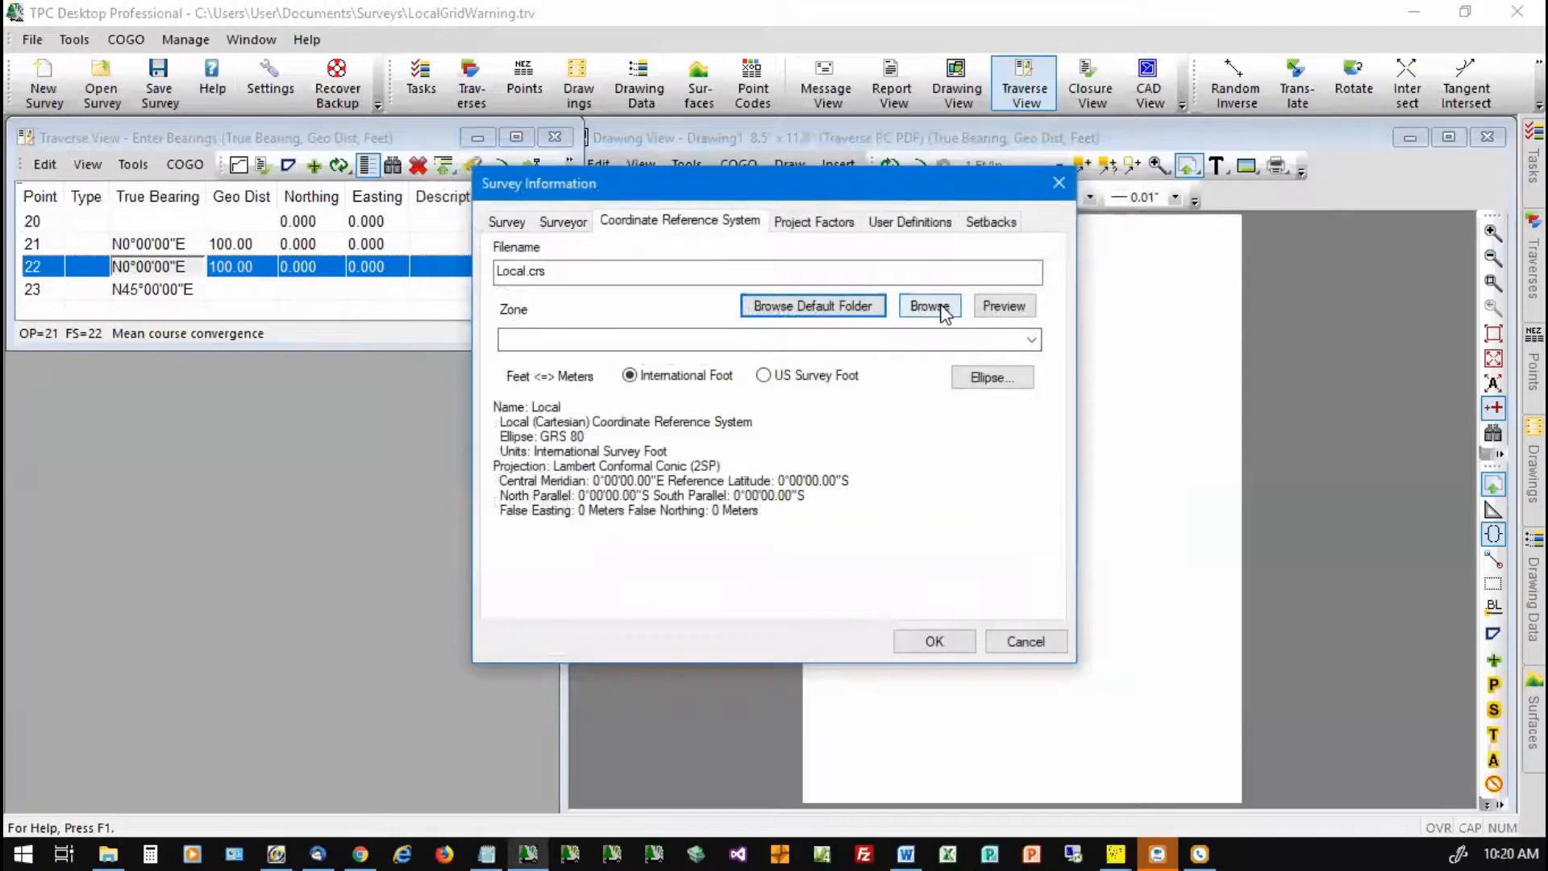
Step: Select NAD 1983 HARN StatePlane Washington South FIPS 4701.prj from the ESRI Projections folder as the coordinate reference system
{"action": "left_click", "coordinate": [929, 306]}
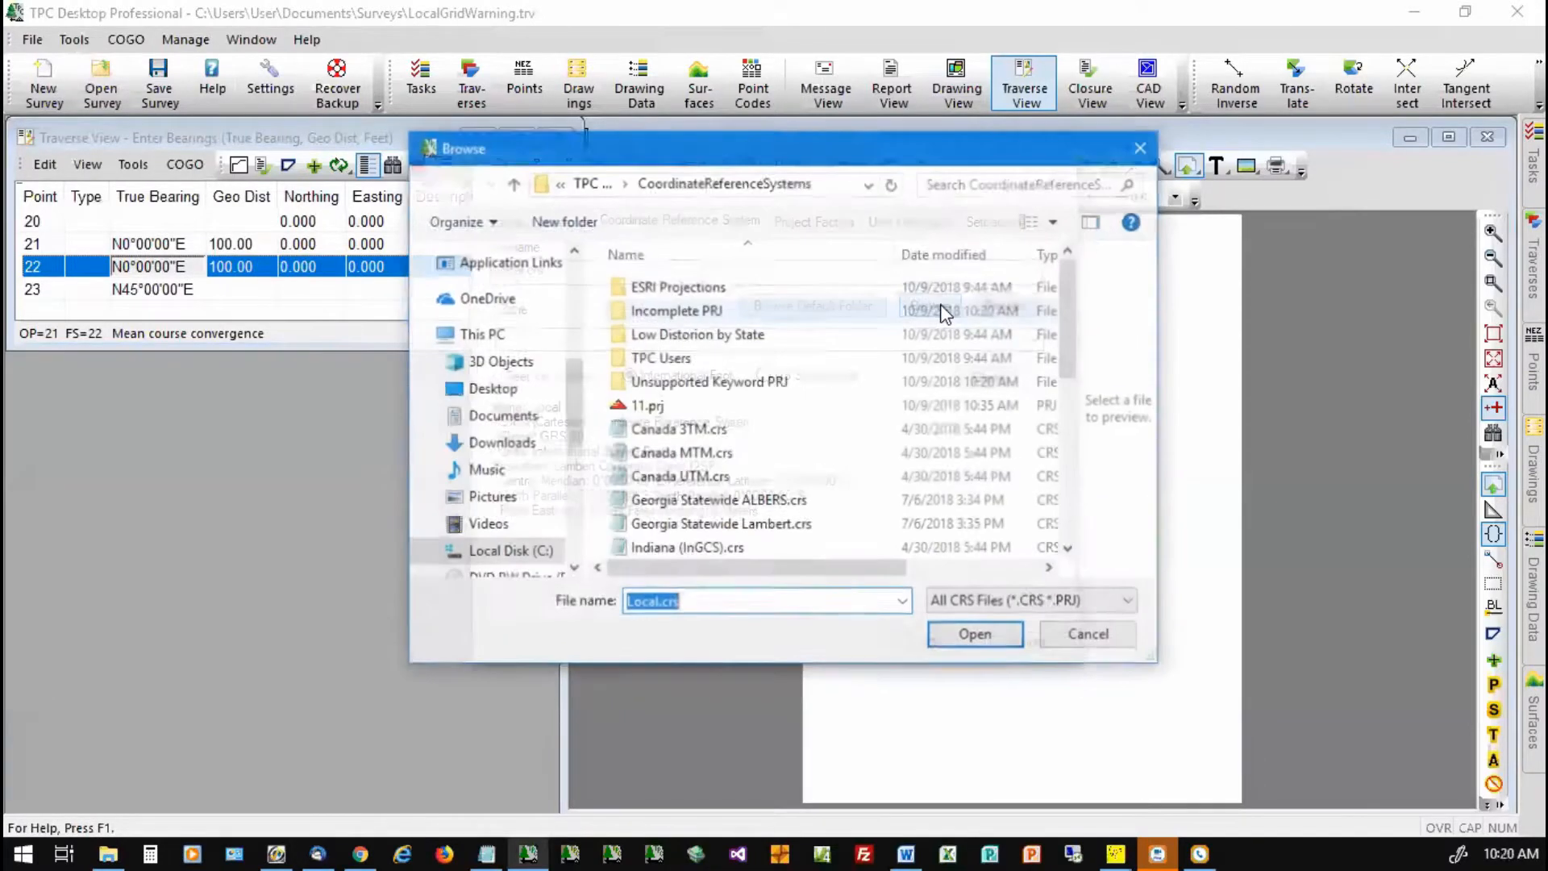
{"action": "double_click", "coordinate": [700, 287]}
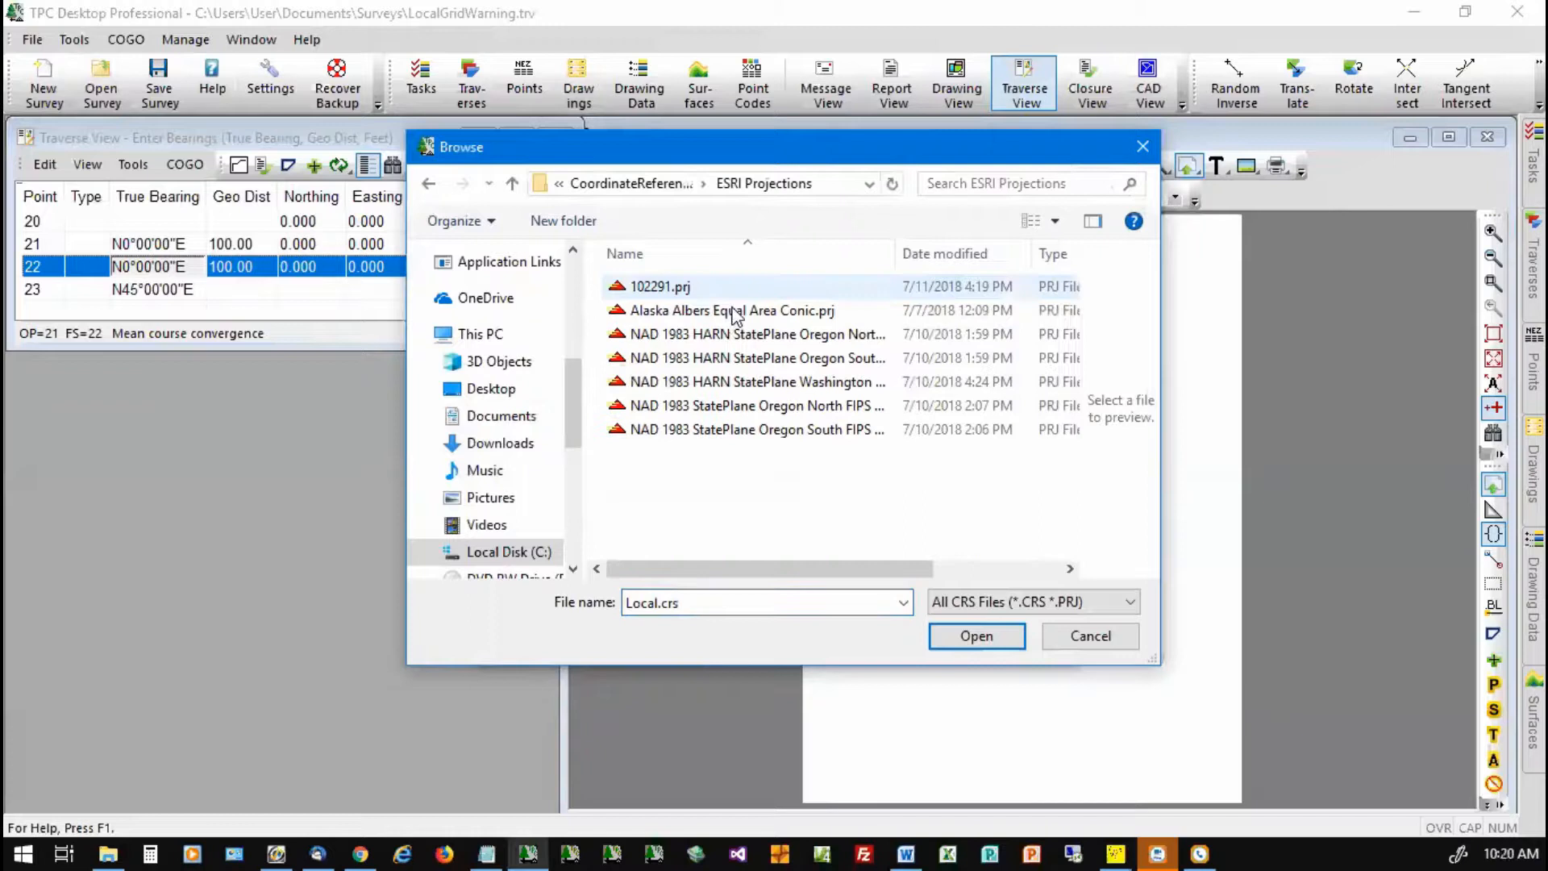
{"action": "double_click", "coordinate": [749, 382]}
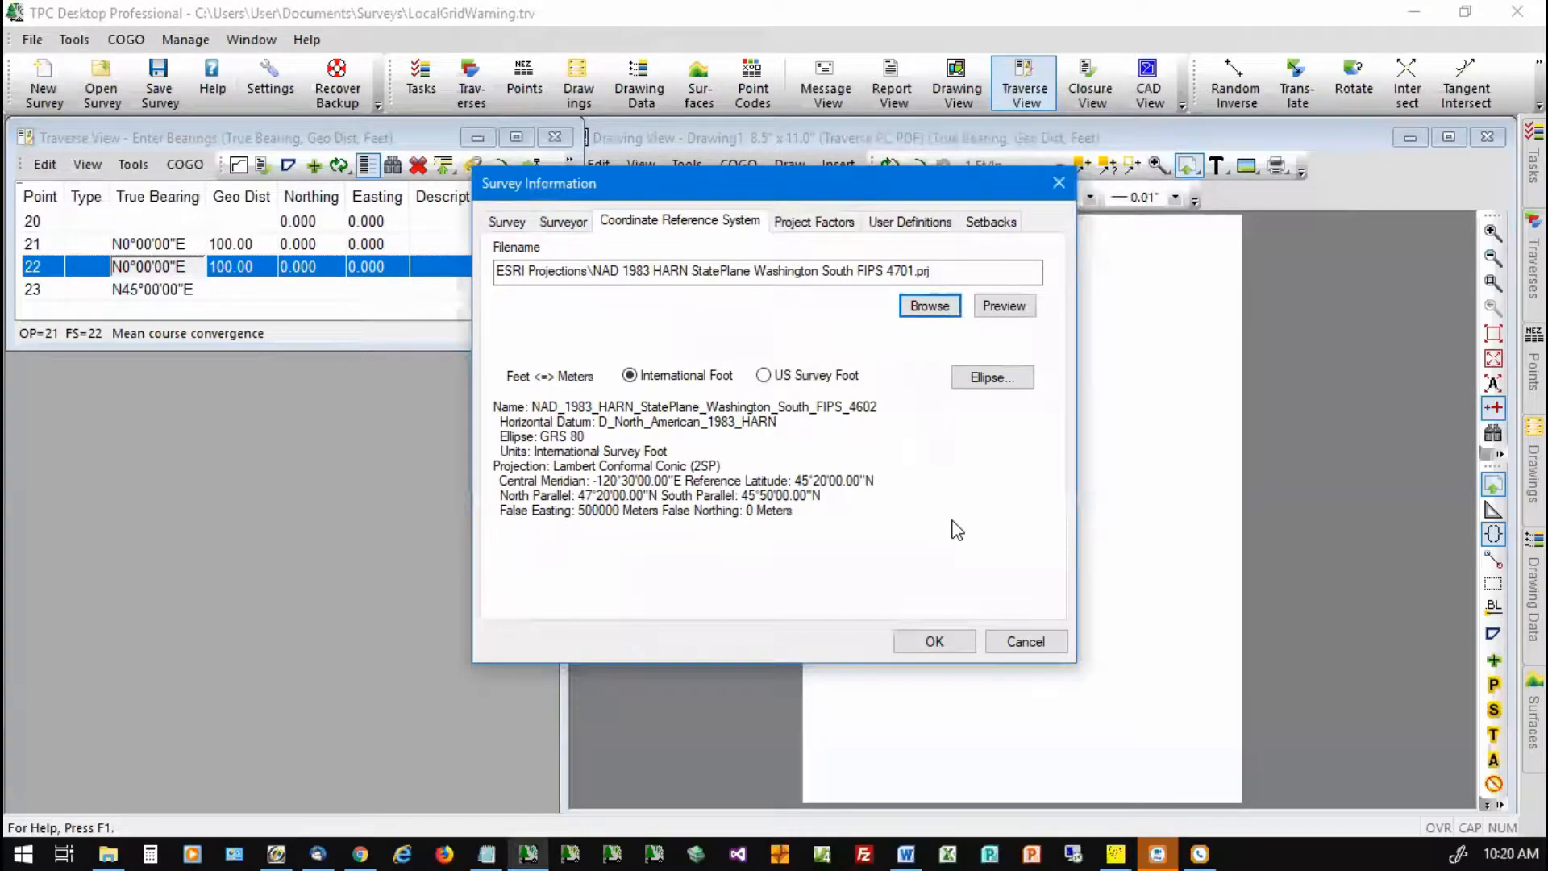
Step: Select extract3706467623318090673.prj from the Unsupported Keyword PRJ folder as the coordinate reference system file and preview its contents
{"action": "left_click", "coordinate": [929, 306]}
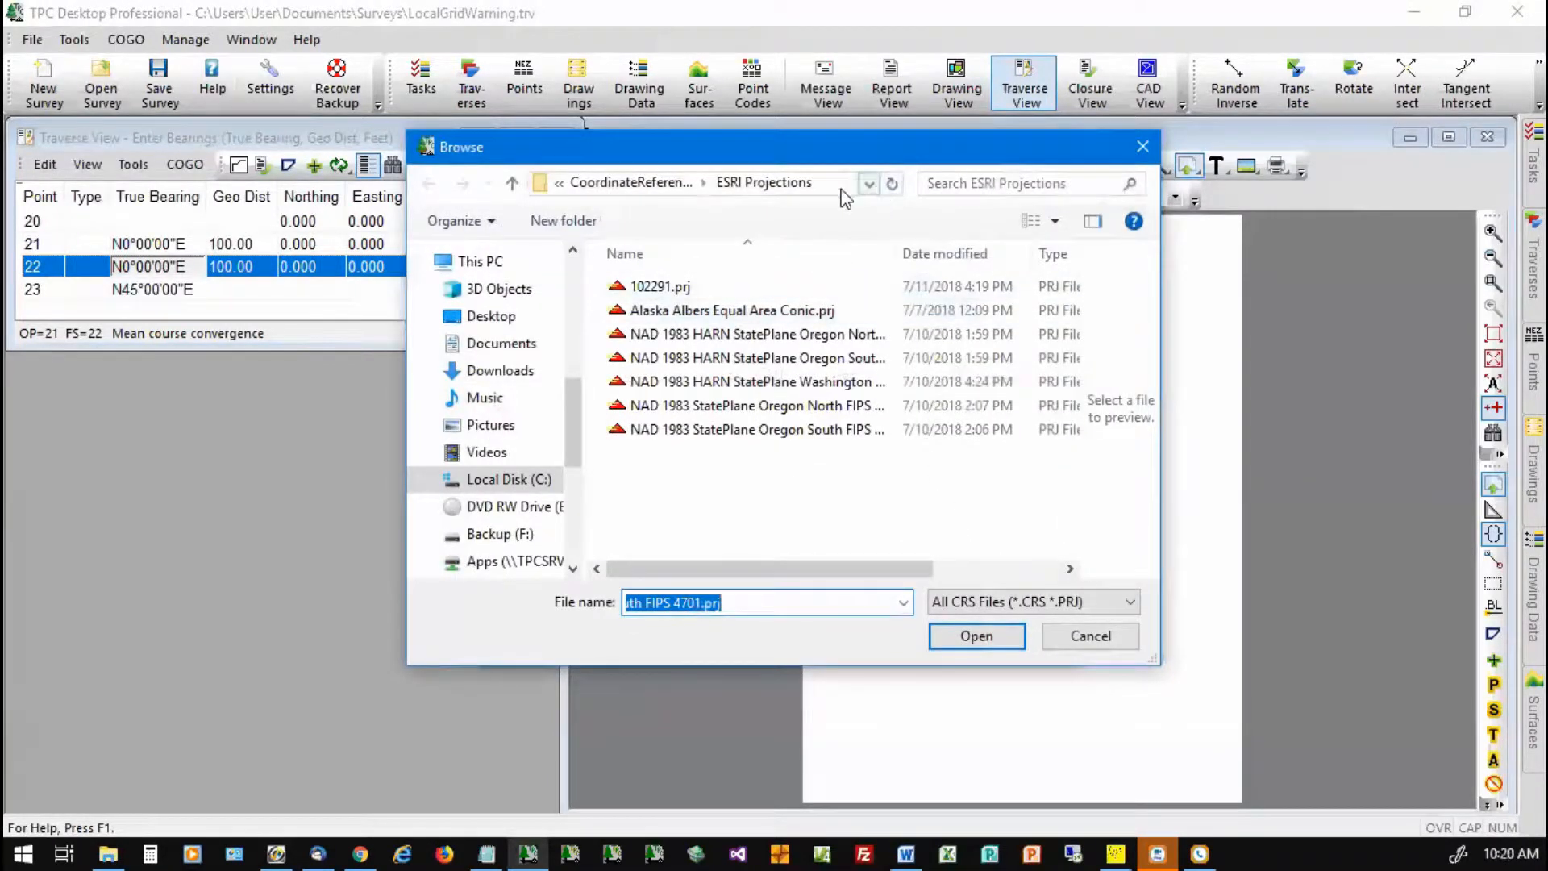
{"action": "left_click", "coordinate": [645, 185]}
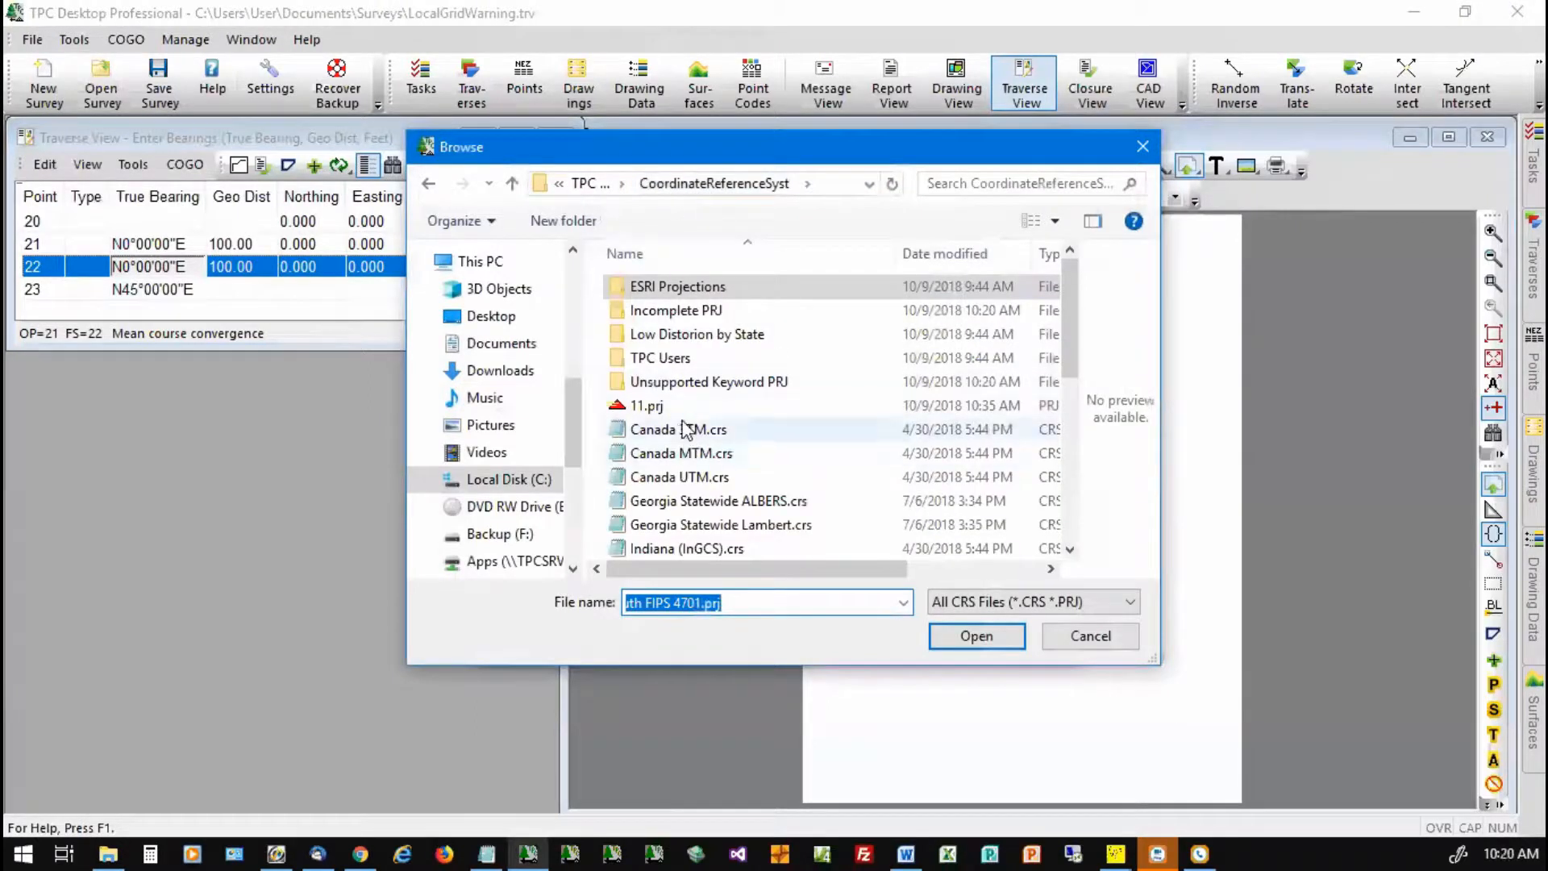
{"action": "scroll", "coordinate": [683, 422], "scroll_direction": "down", "scroll_amount": 1}
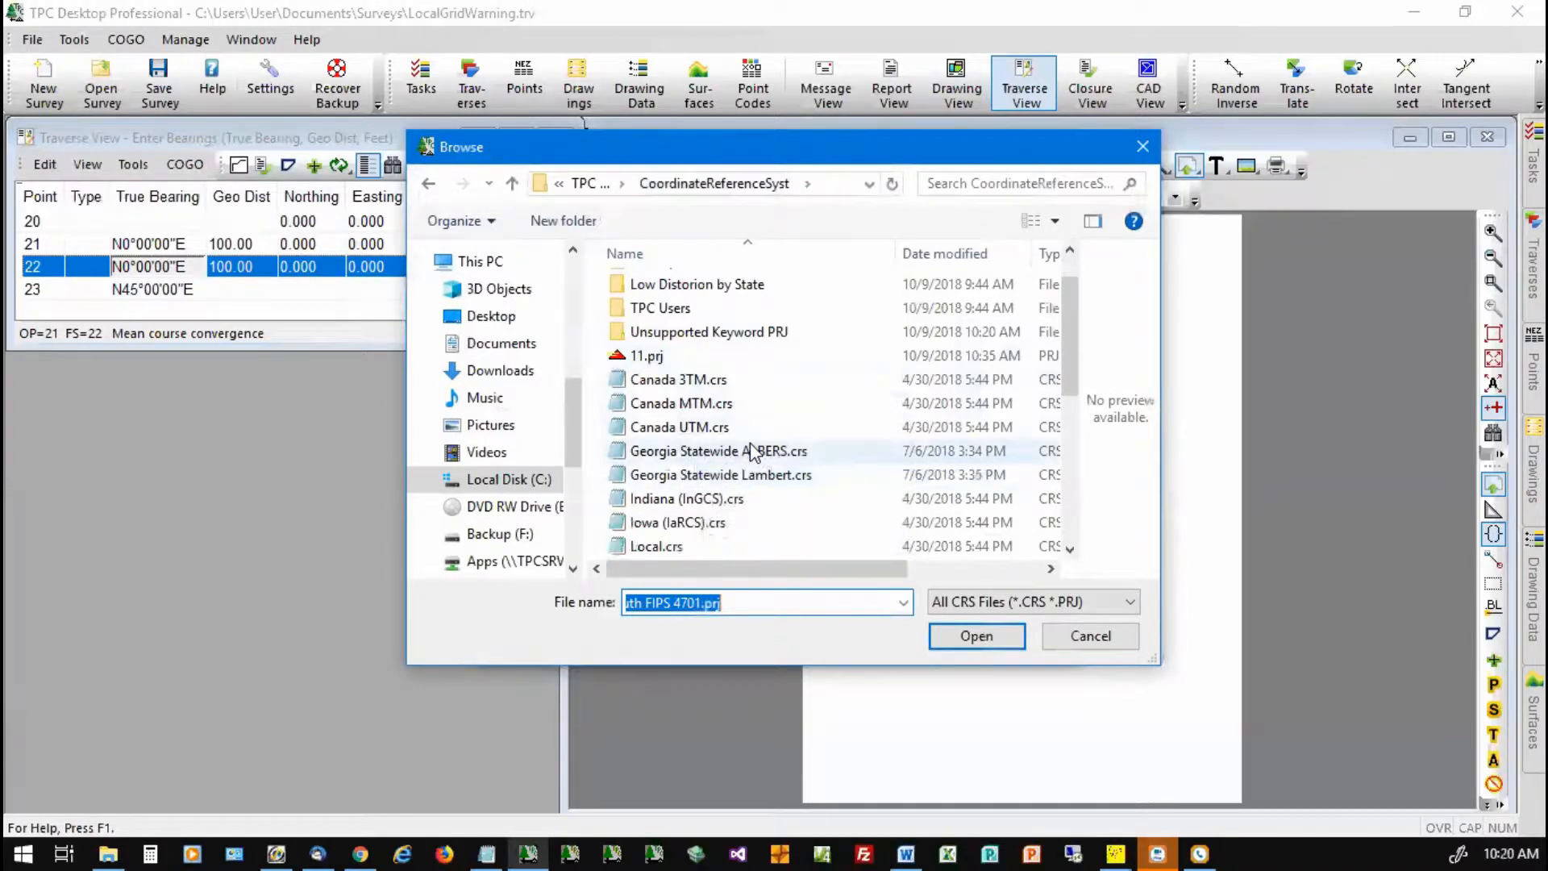
{"action": "double_click", "coordinate": [747, 332]}
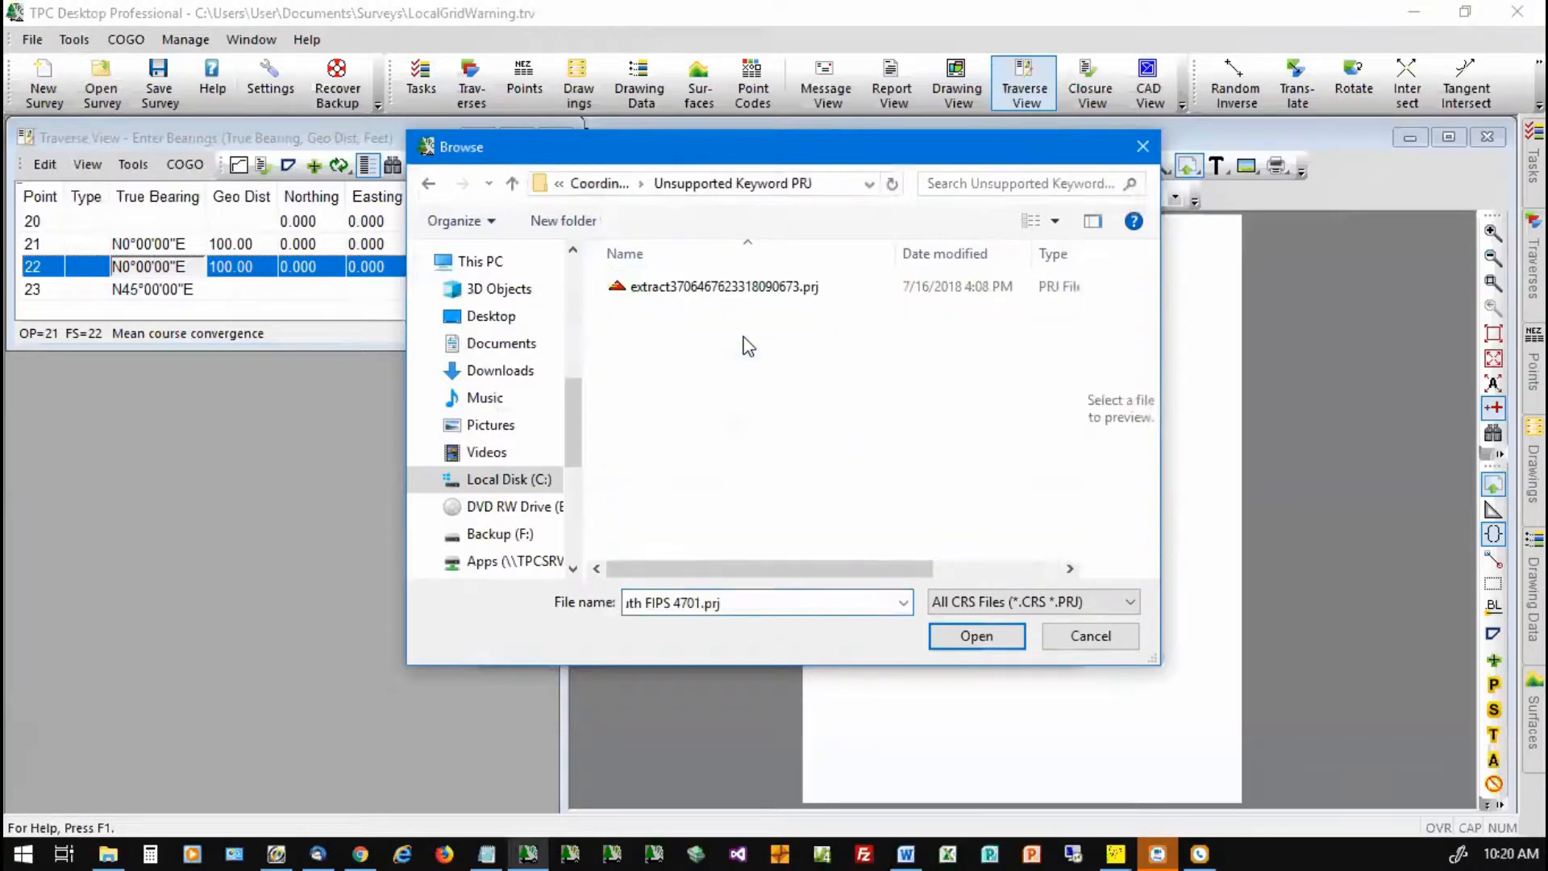
{"action": "double_click", "coordinate": [772, 290]}
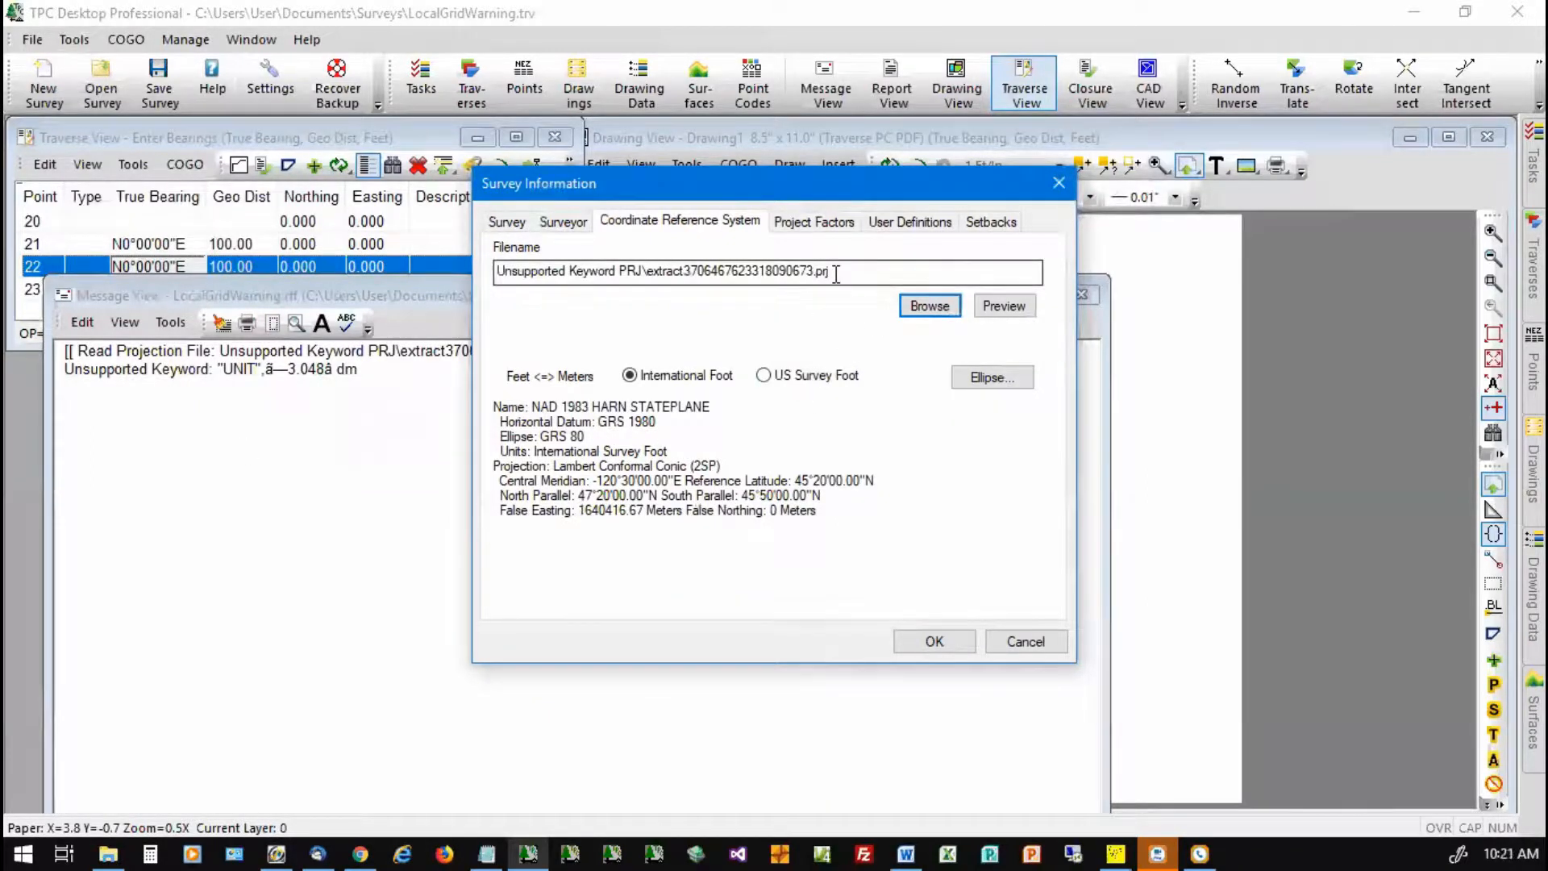
{"action": "left_click", "coordinate": [1018, 307]}
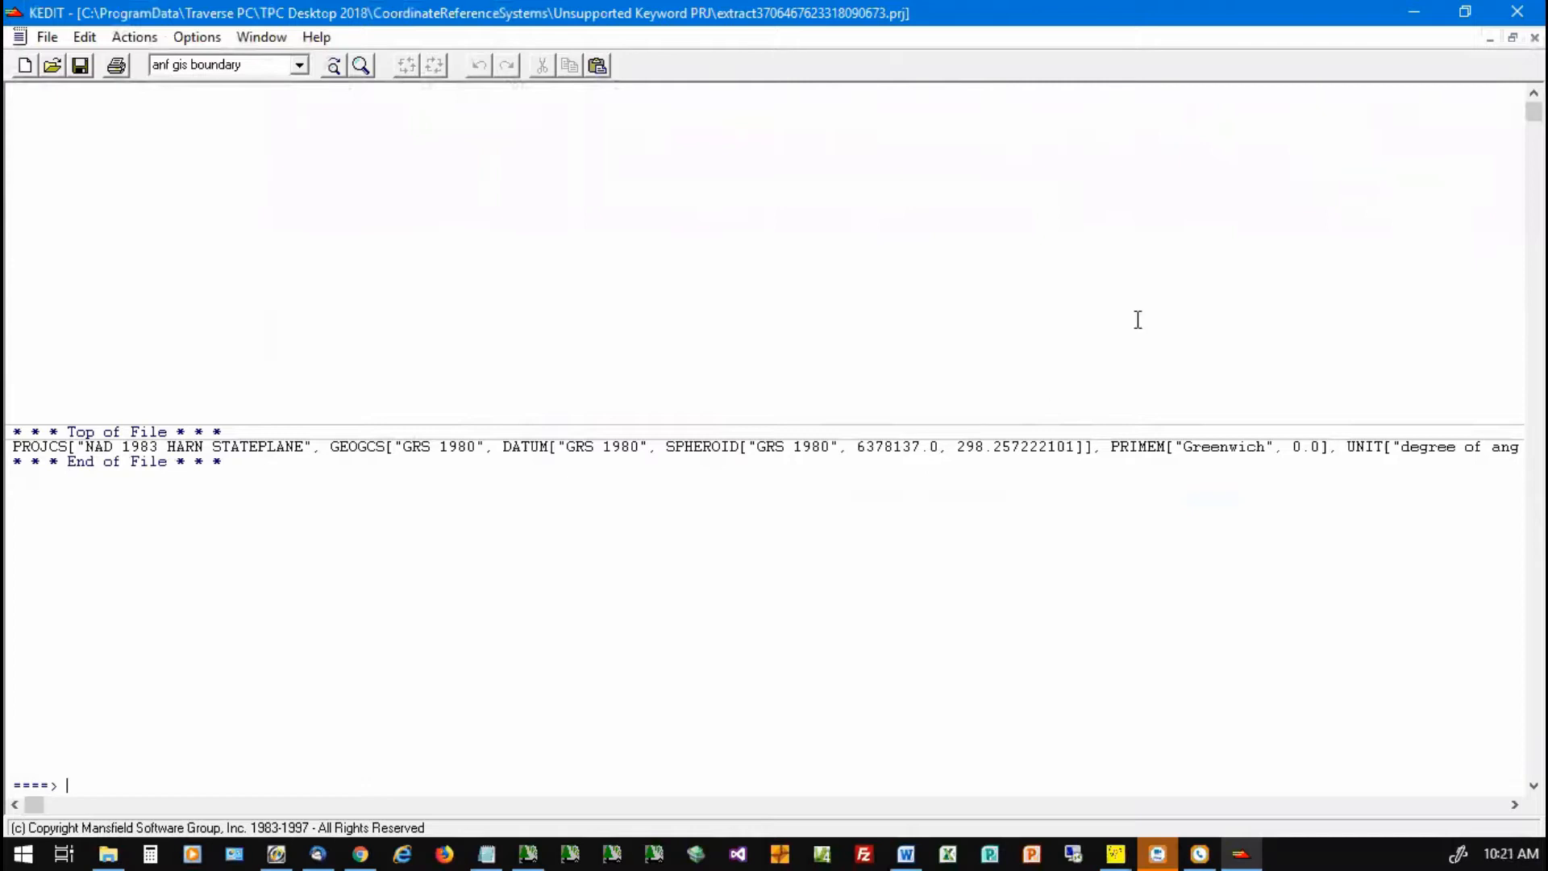
{"action": "left_click", "coordinate": [1502, 21]}
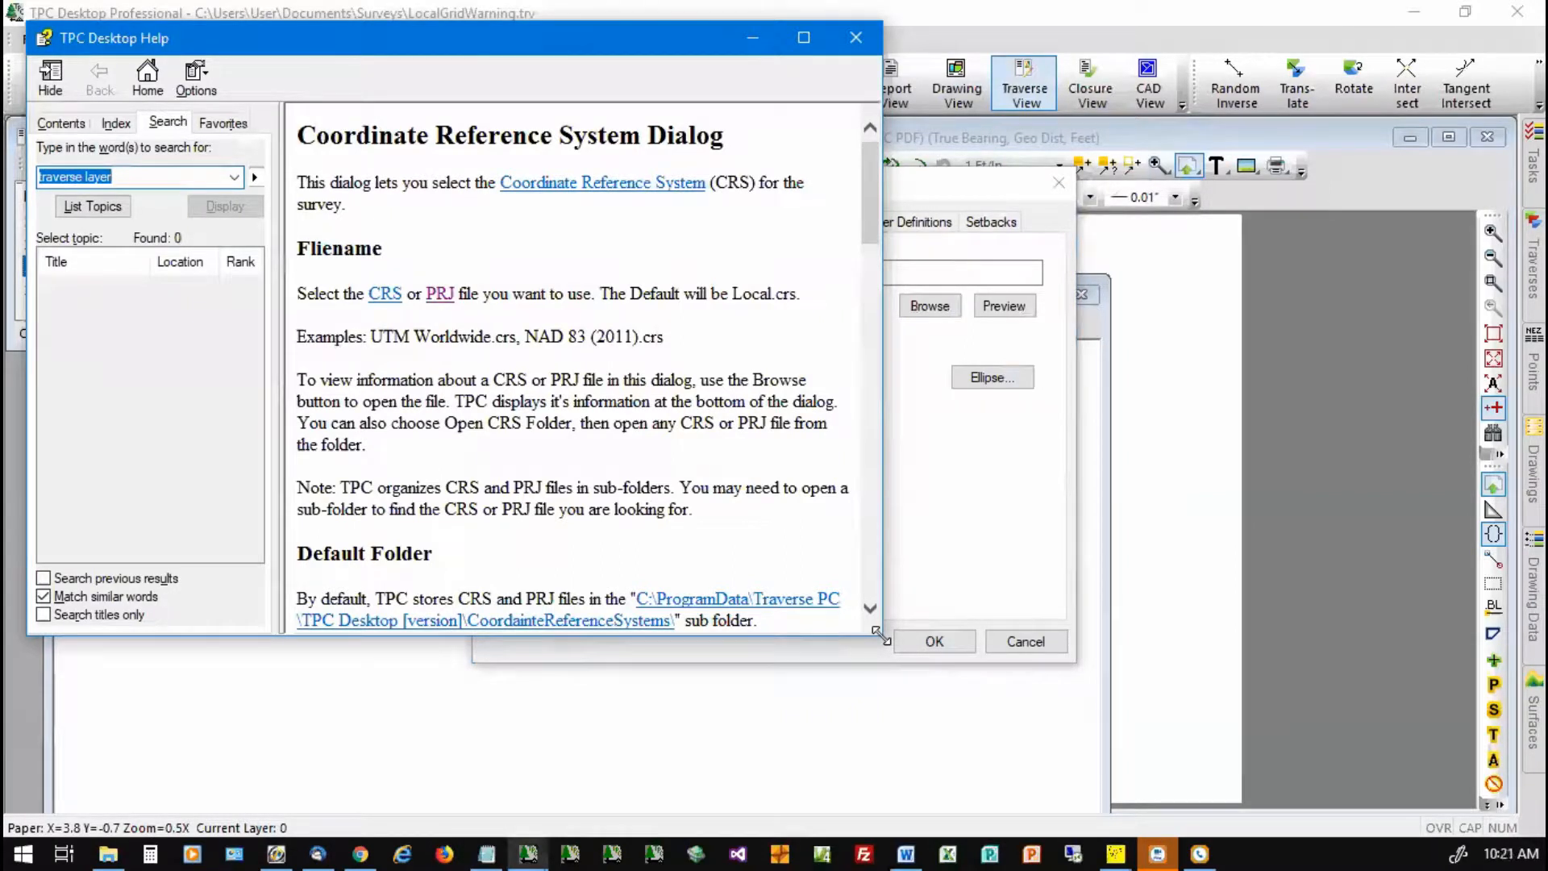
Step: Enlarge the Coordinate Reference System help, follow its PRJ files topic to spatialreference.org, and list all references there
{"action": "left_click_drag", "start_coordinate": [881, 635], "coordinate": [1322, 772]}
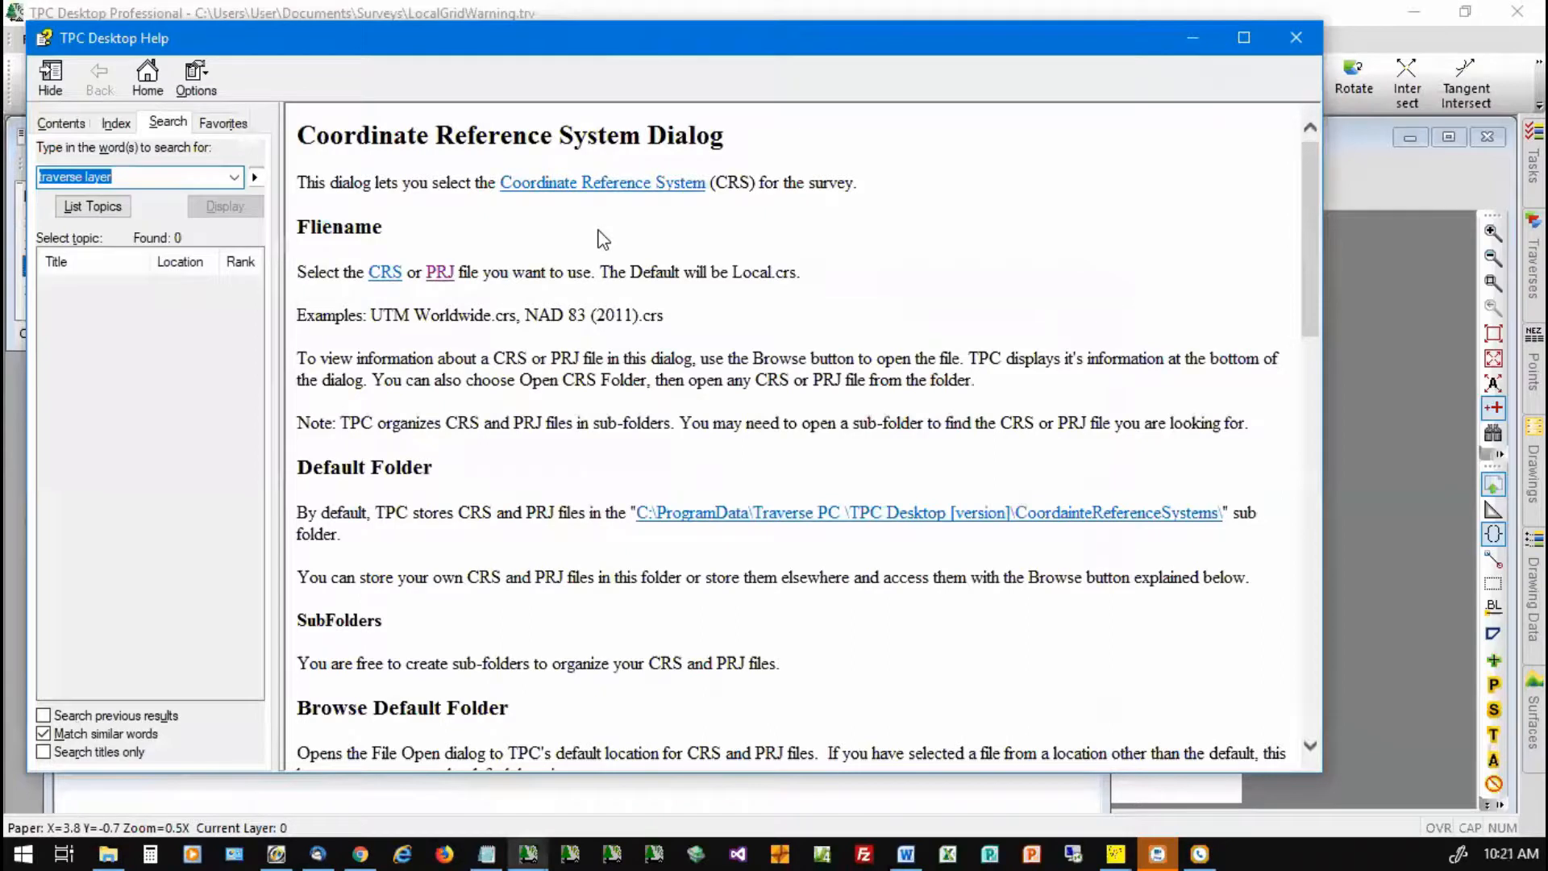
{"action": "left_click", "coordinate": [440, 274]}
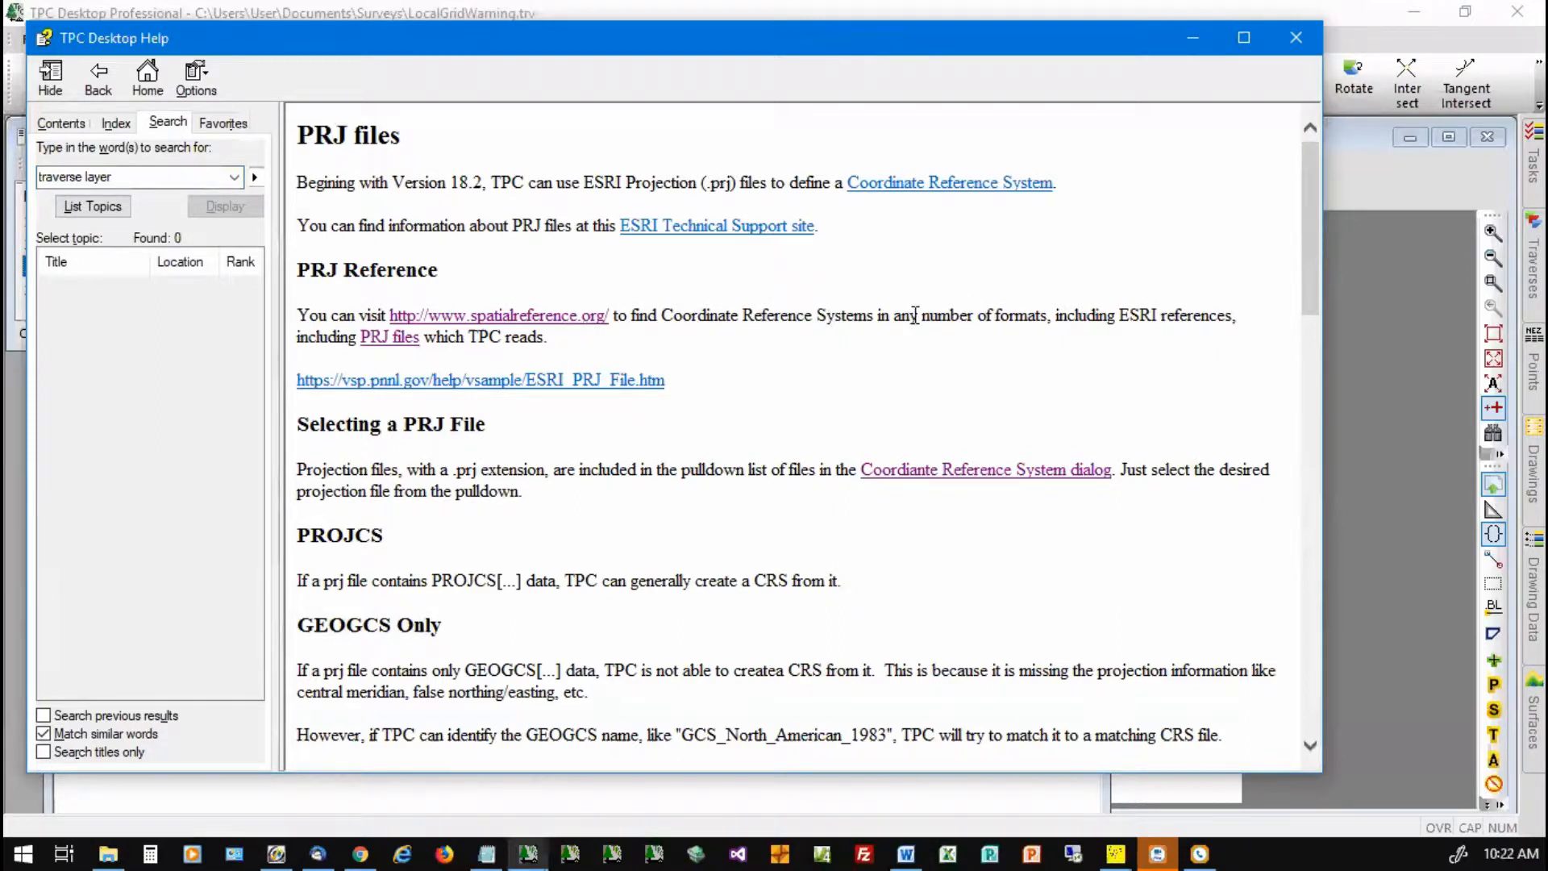
{"action": "left_click", "coordinate": [570, 318]}
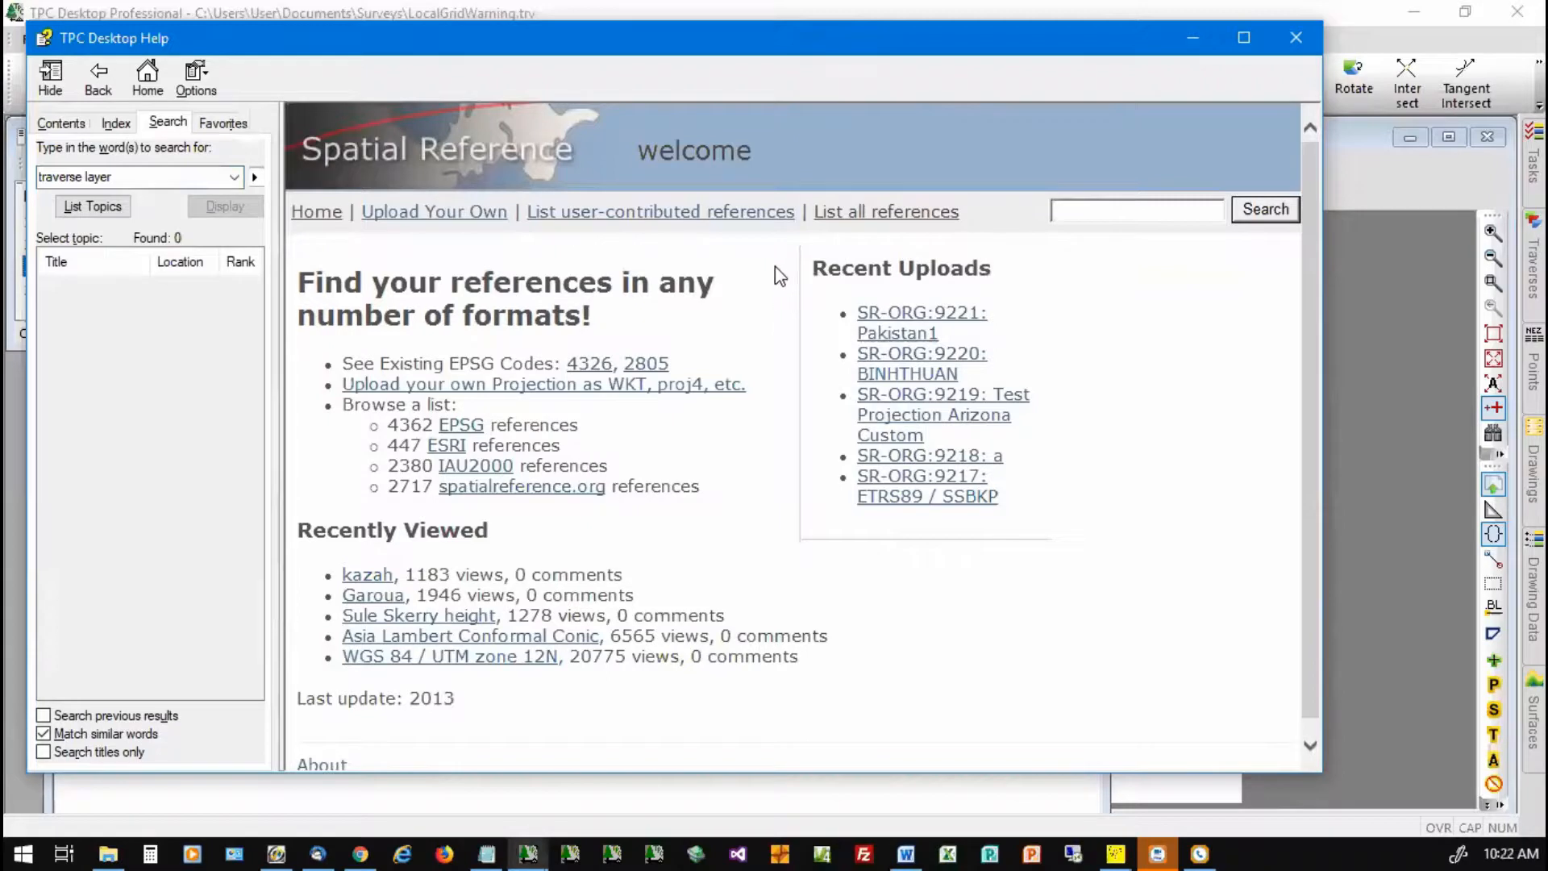
{"action": "left_click", "coordinate": [855, 218]}
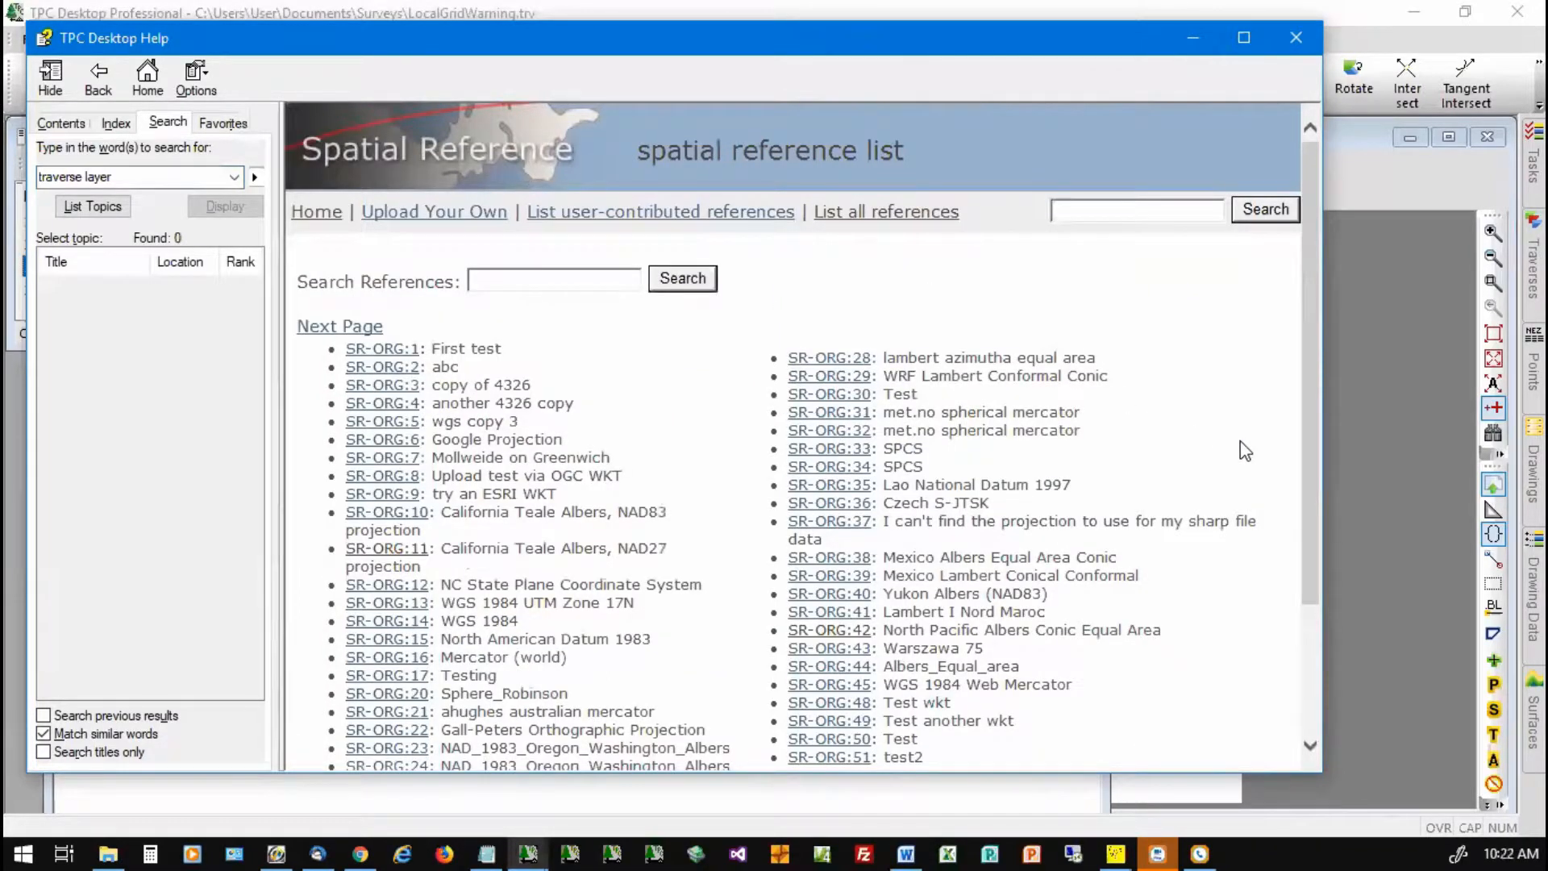
Step: Open the SR-ORG:38 Mexico Albers Equal Area Conic reference and choose to save its .PRJ file
{"action": "scroll", "coordinate": [1246, 451], "scroll_direction": "down", "scroll_amount": 1}
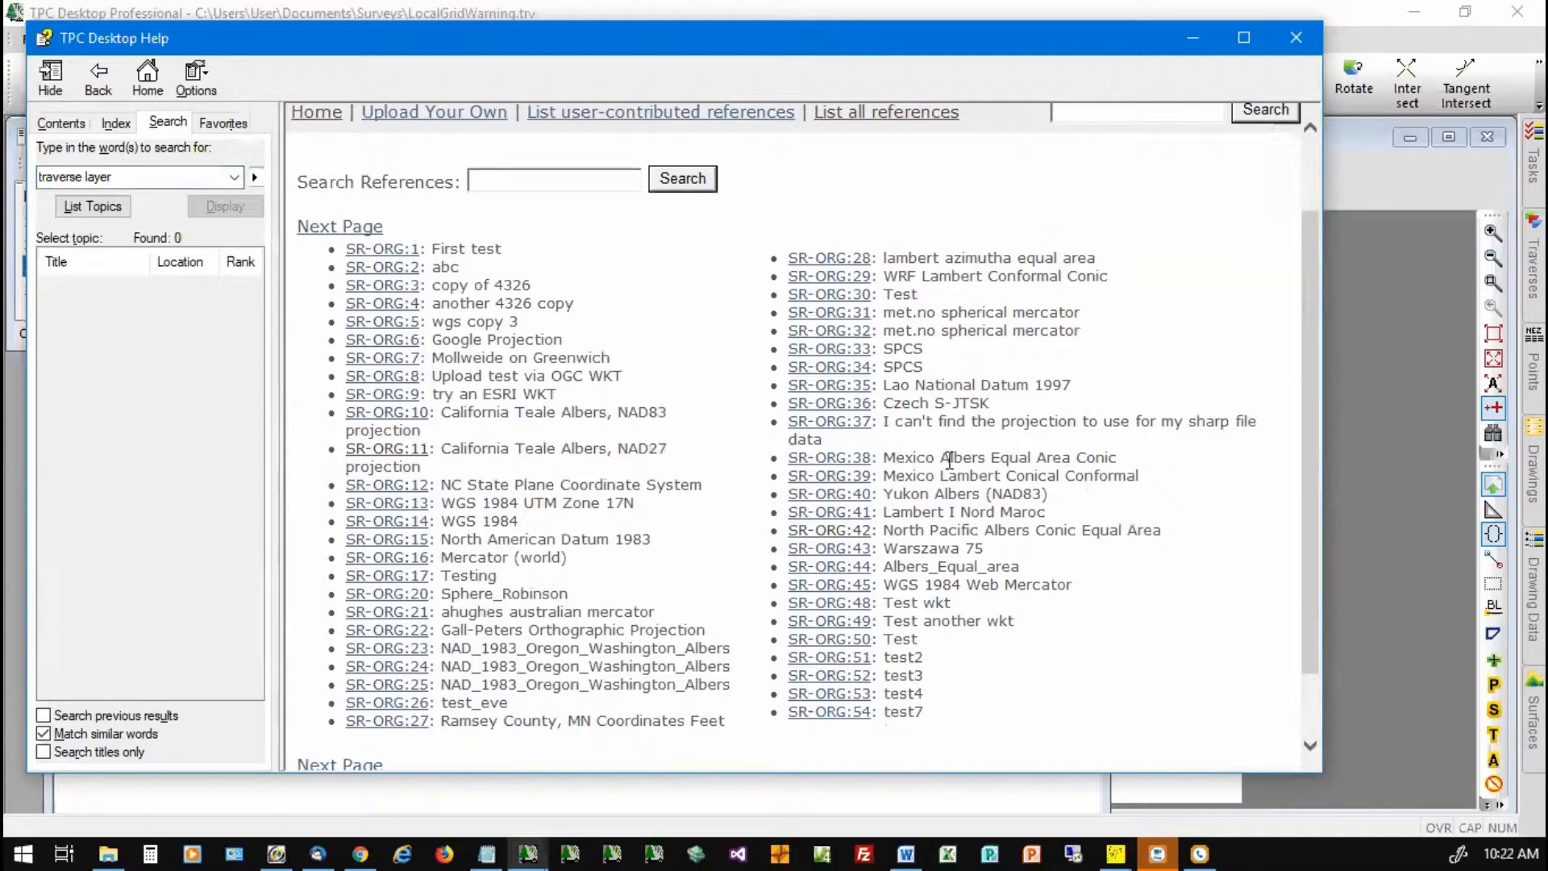
{"action": "left_click", "coordinate": [817, 458]}
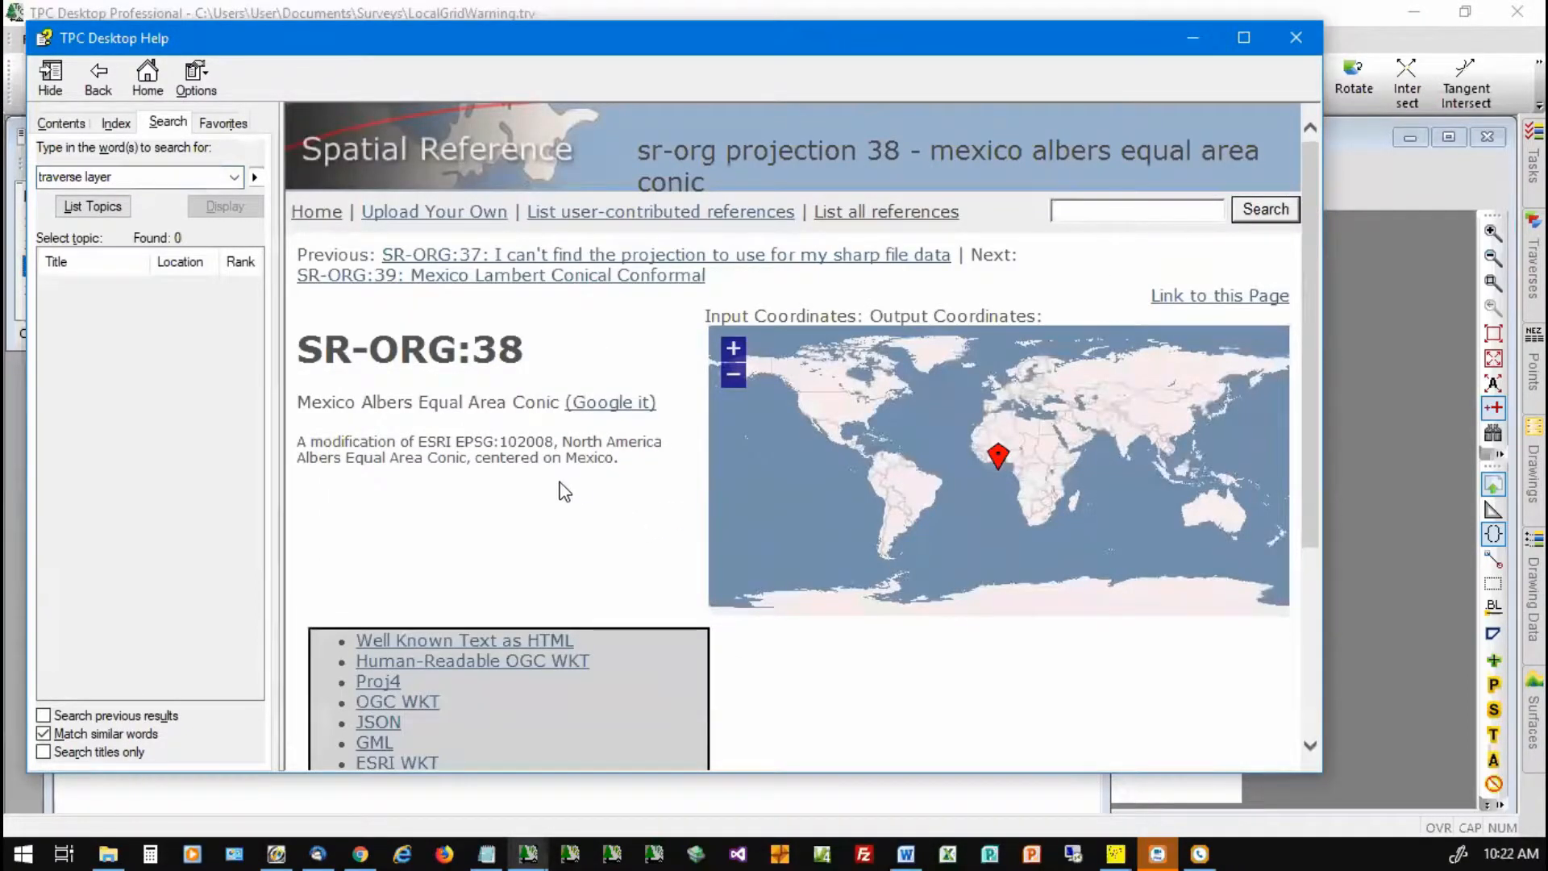
{"action": "scroll", "coordinate": [578, 510], "scroll_direction": "down", "scroll_amount": 3}
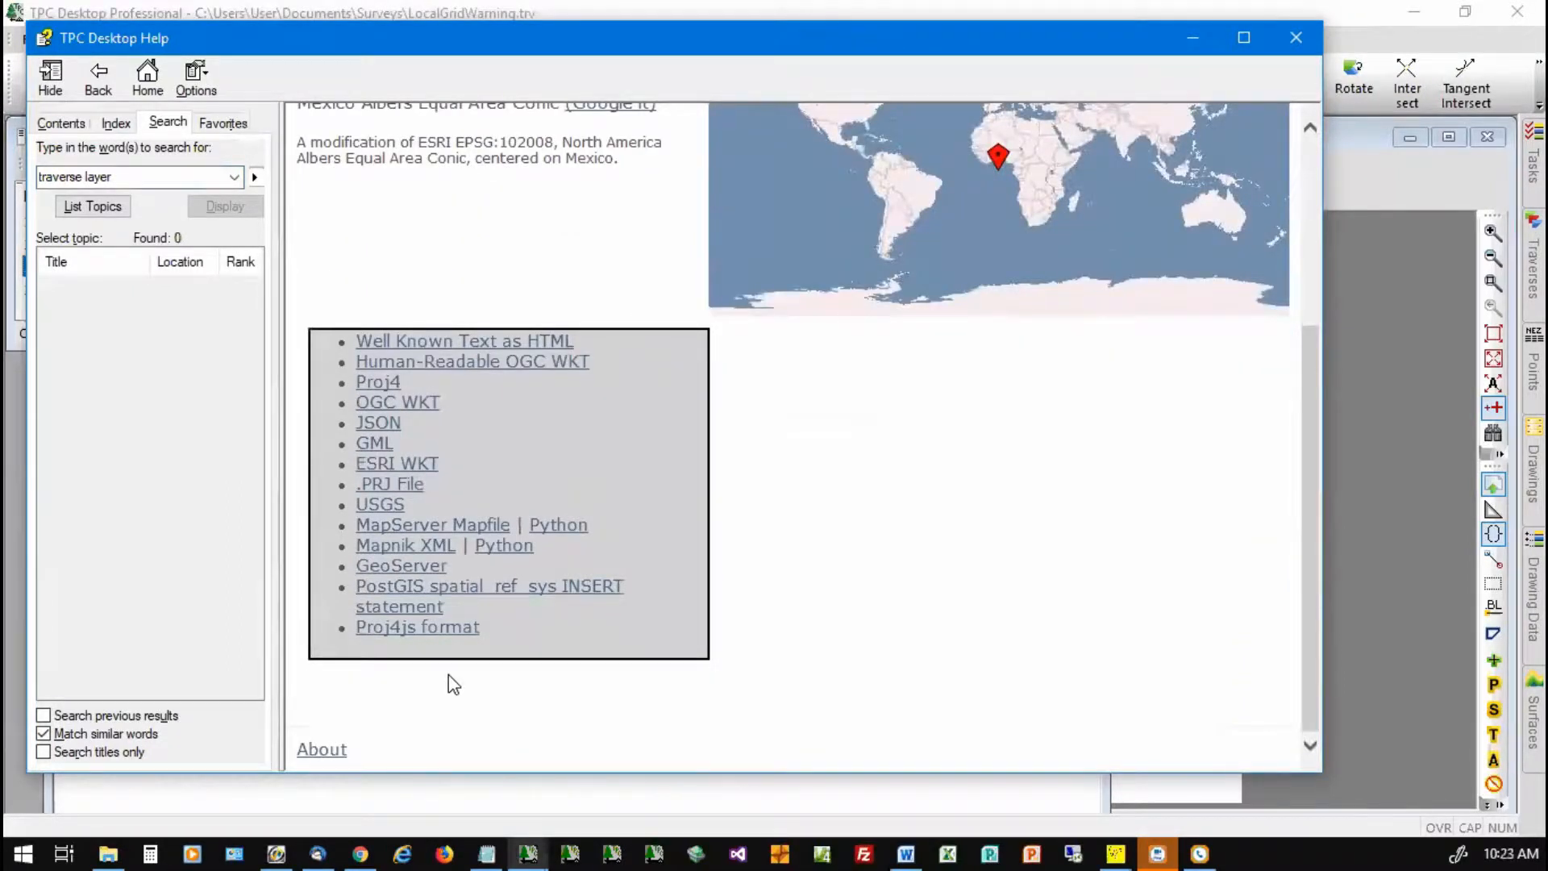
{"action": "left_click", "coordinate": [406, 486]}
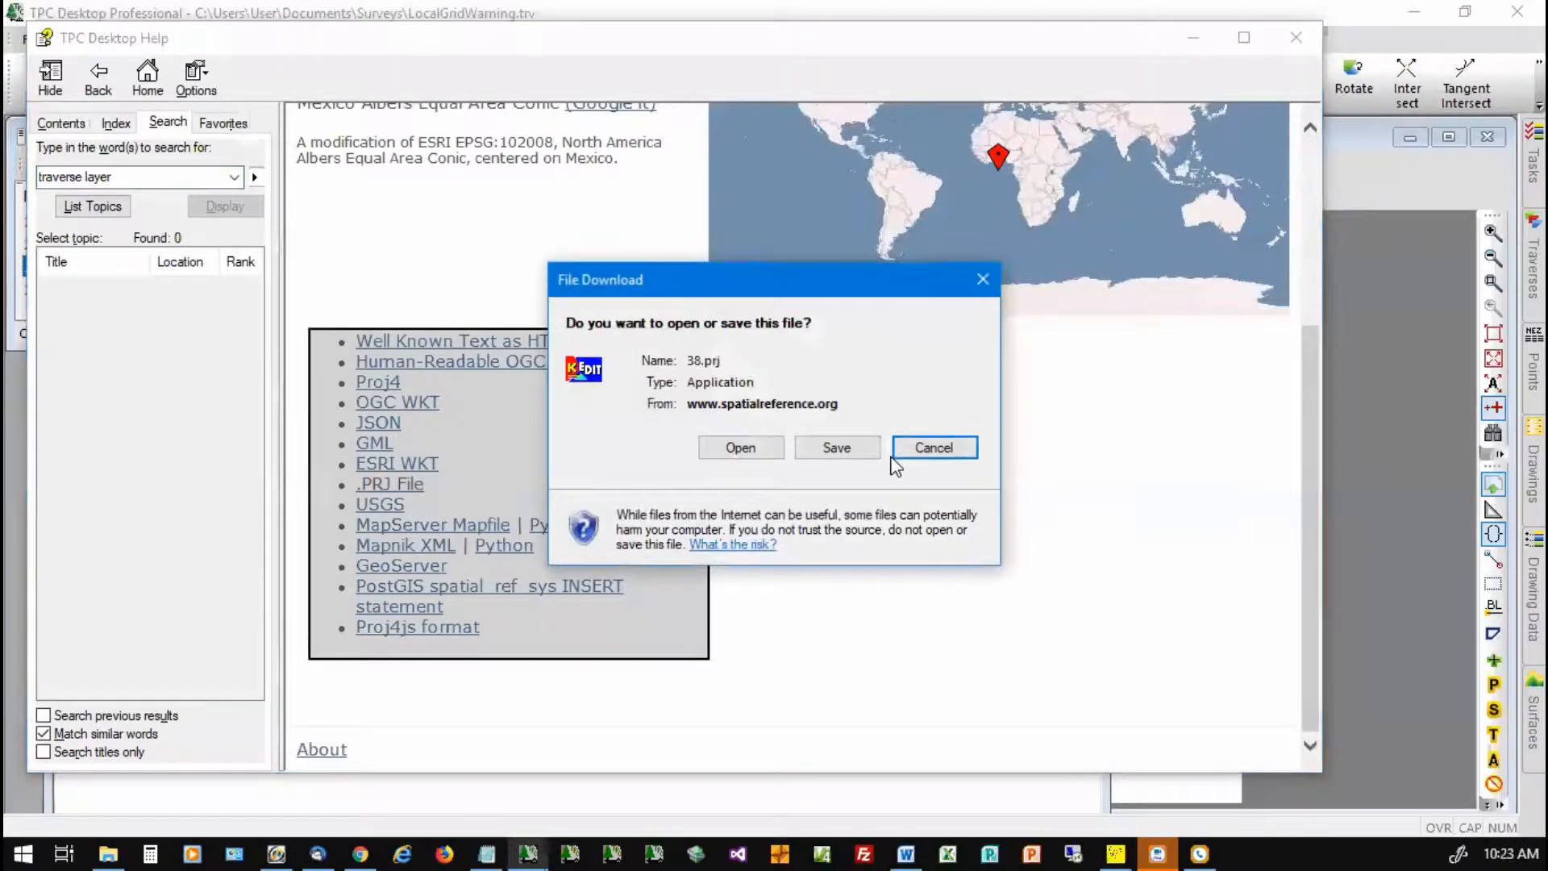
{"action": "left_click", "coordinate": [836, 448]}
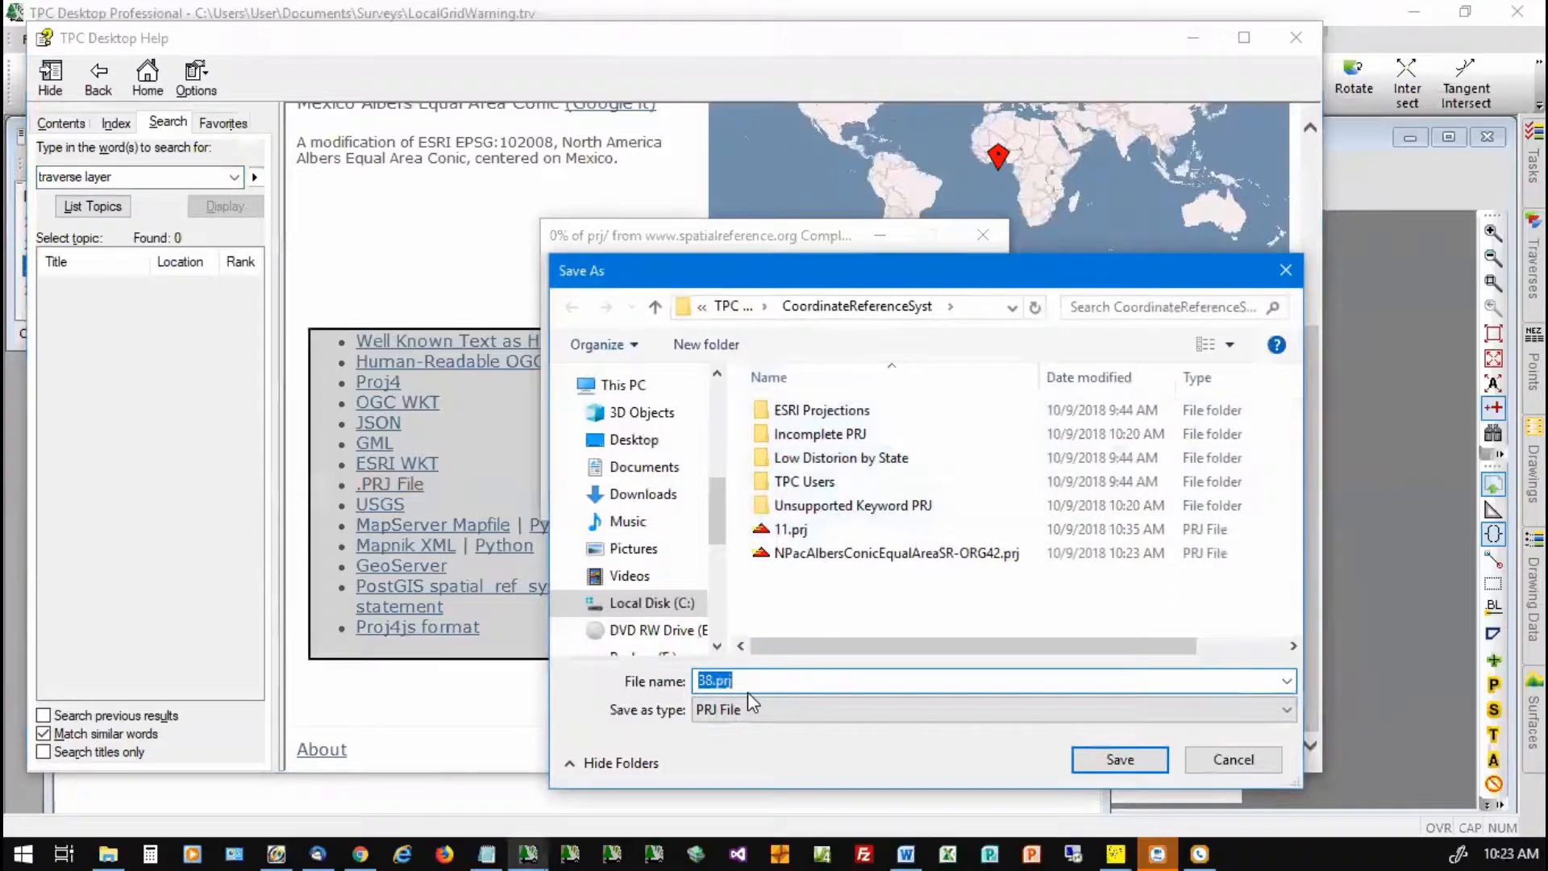
Step: Save the downloaded projection file as Mexico Albers Equal Area Conic 38.prj in the CoordinateReferenceSyst folder
{"action": "left_click", "coordinate": [698, 680]}
{"action": "type", "text": "Mexi"}
{"action": "type", "text": "co Al"}
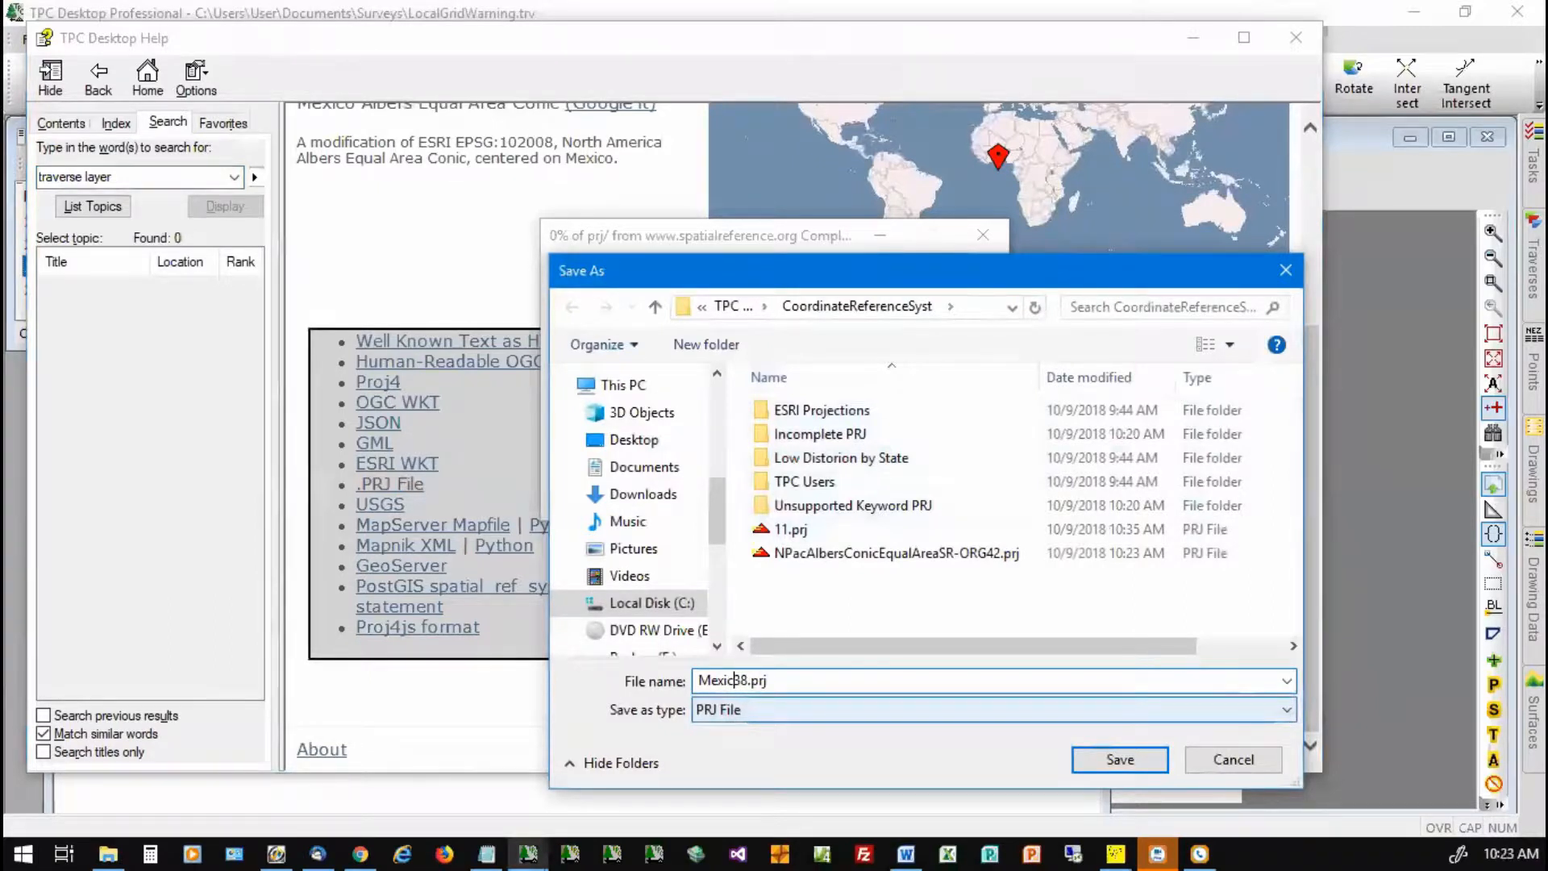
{"action": "type", "text": "b"}
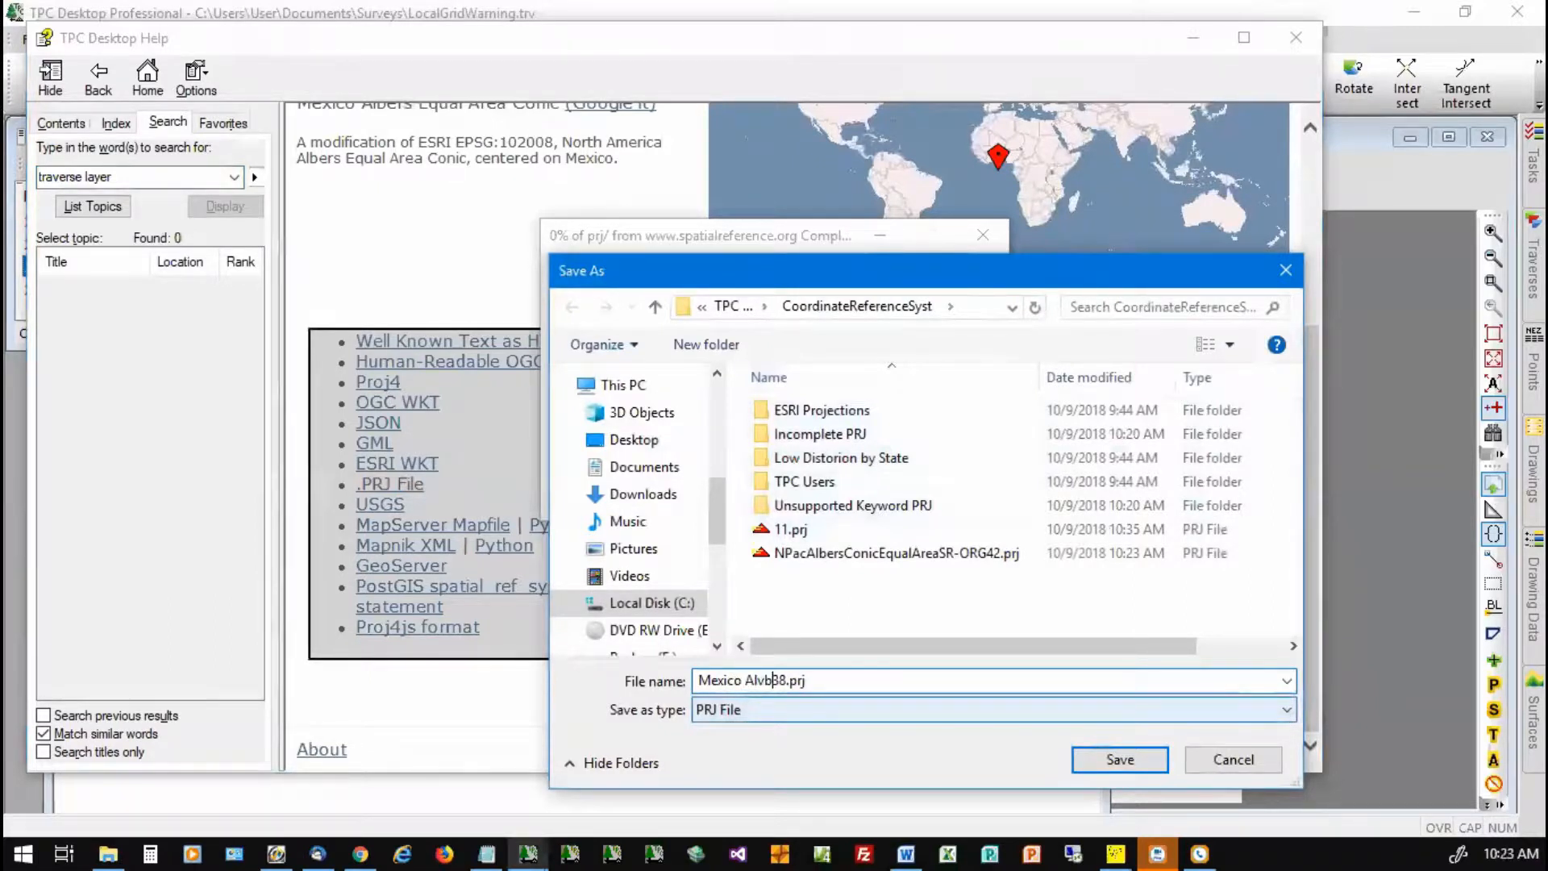
{"action": "type", "text": "ers E"}
{"action": "type", "text": "qual "}
{"action": "type", "text": "Area"}
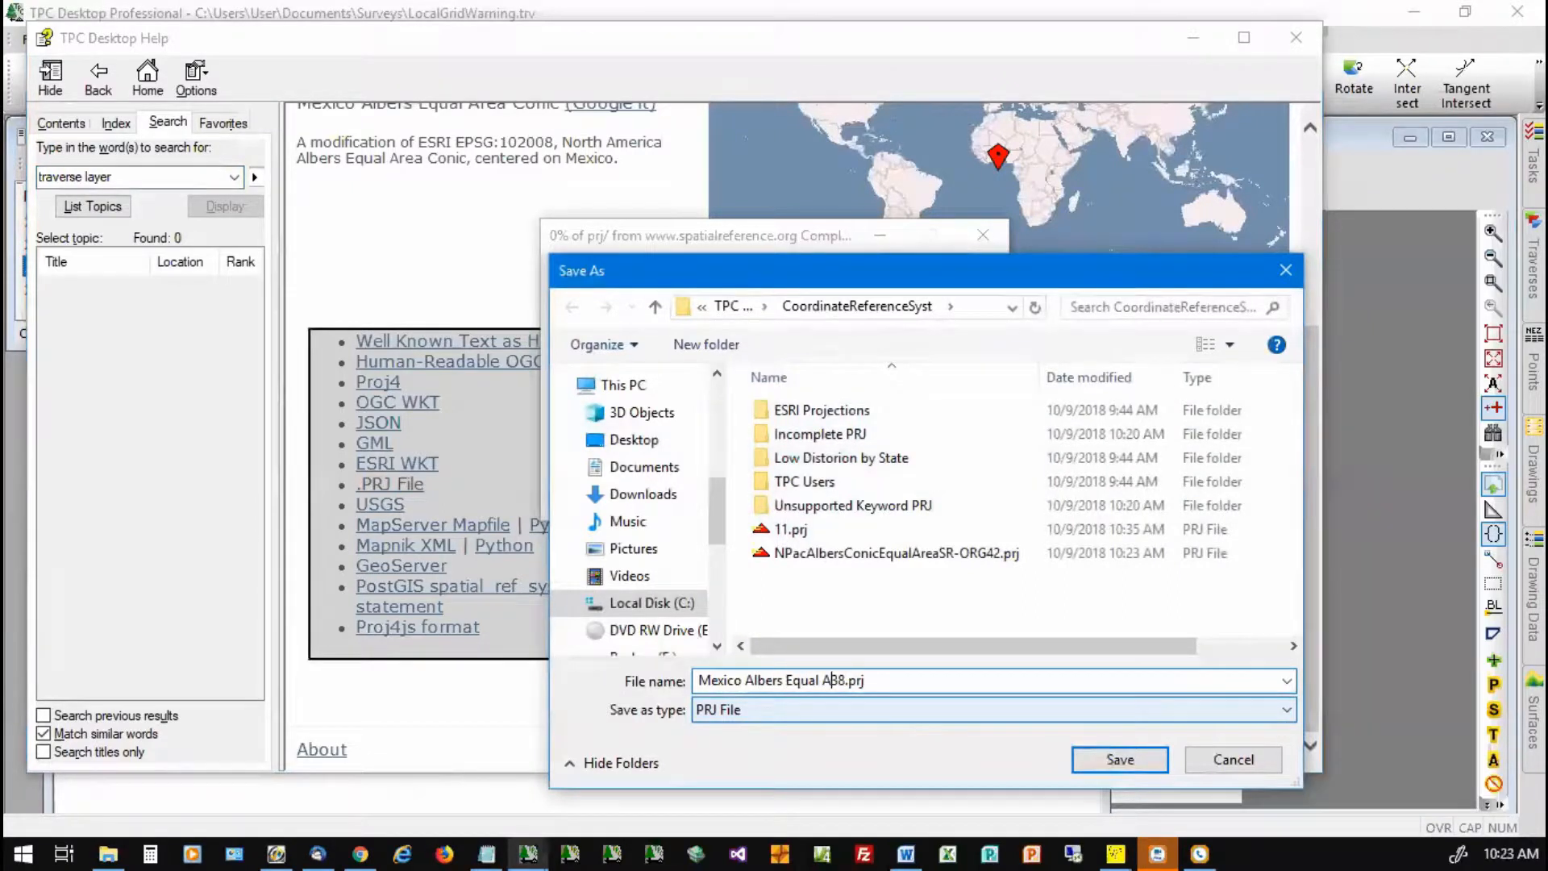
{"action": "type", "text": " Conic"}
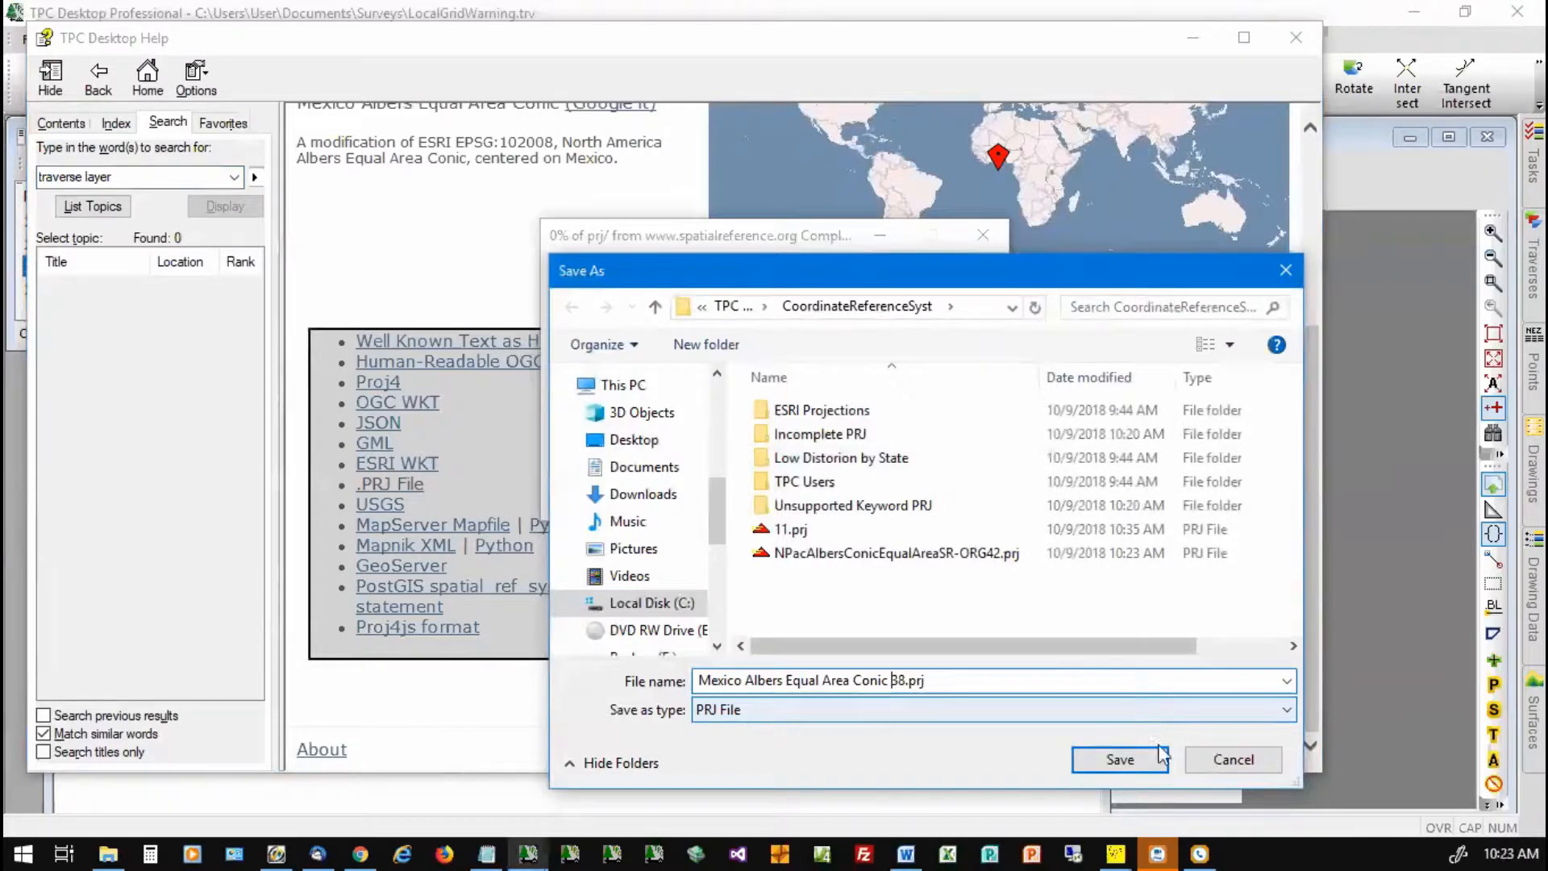
{"action": "left_click", "coordinate": [1121, 759]}
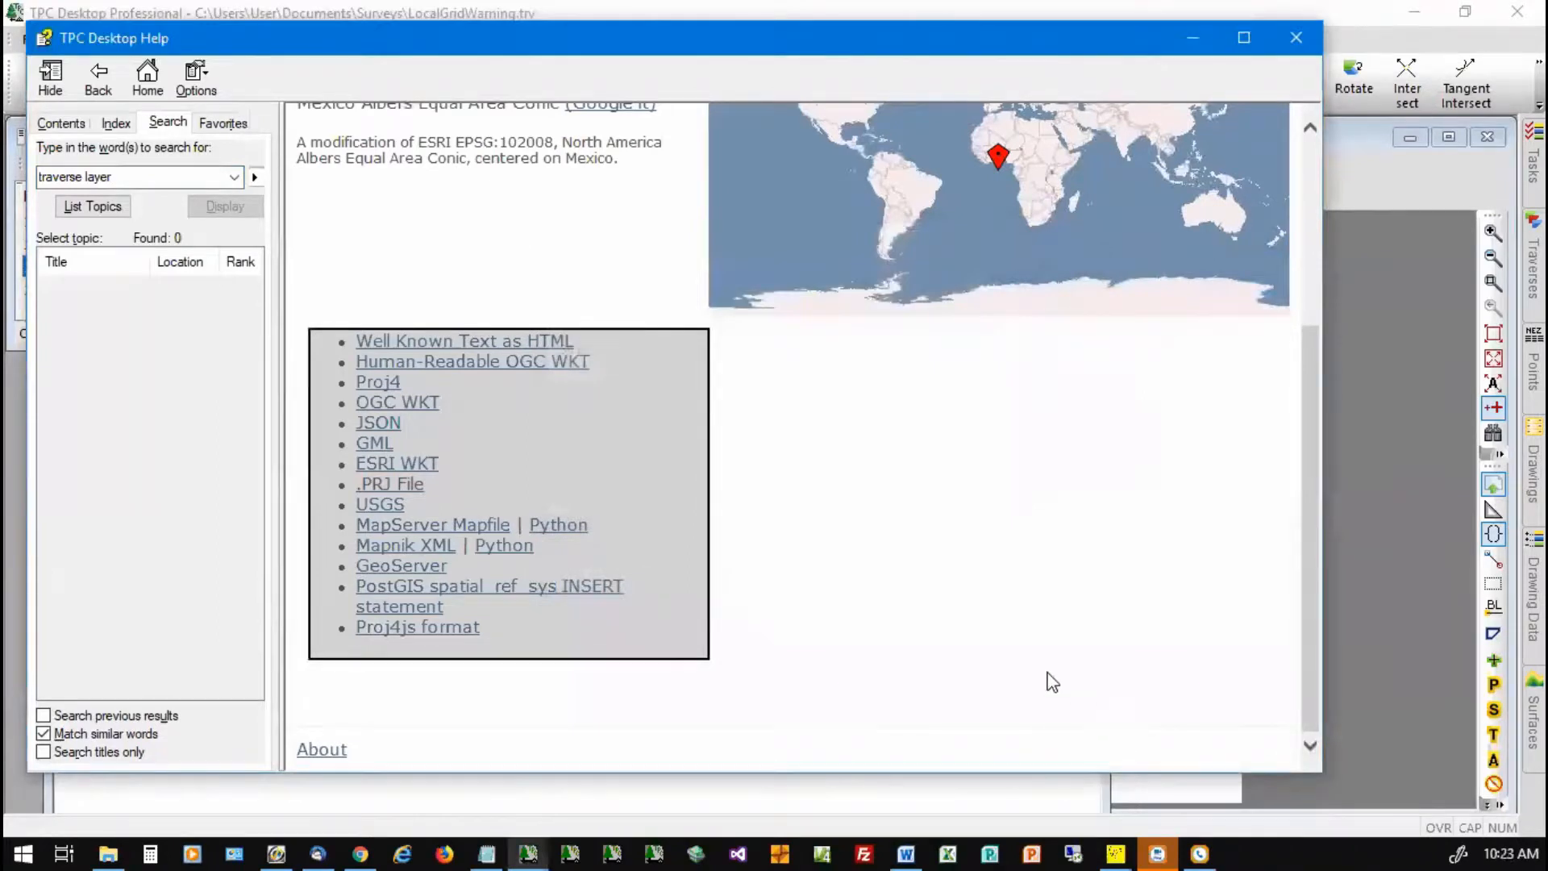
Step: Close the help and select Mexico Albers Equal Area Conic 38.prj as the survey's coordinate reference system file
{"action": "left_click", "coordinate": [1295, 37]}
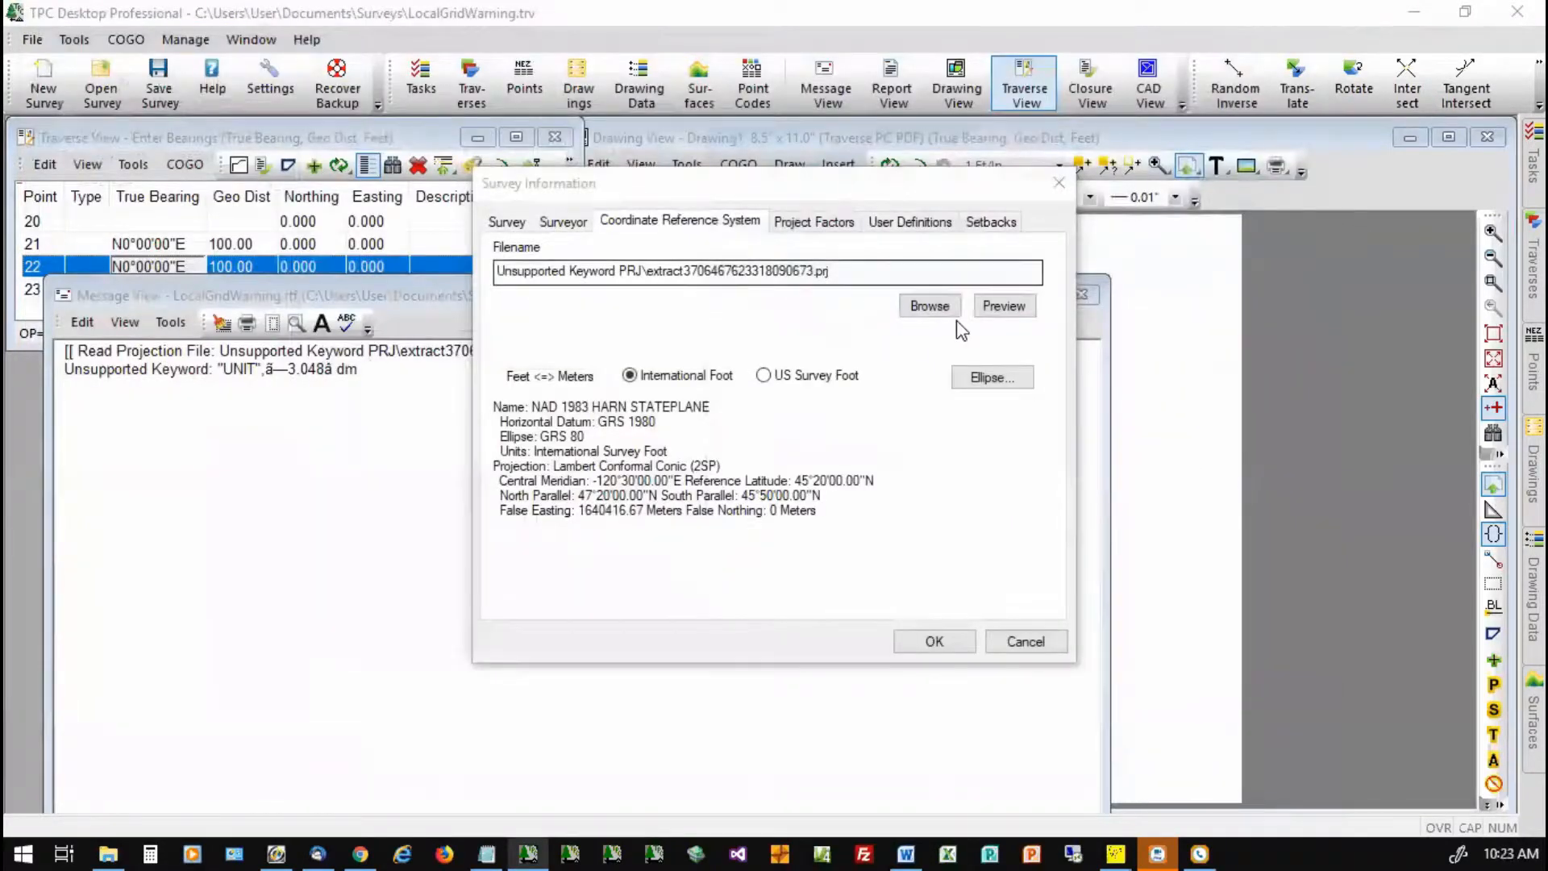
{"action": "left_click", "coordinate": [940, 305]}
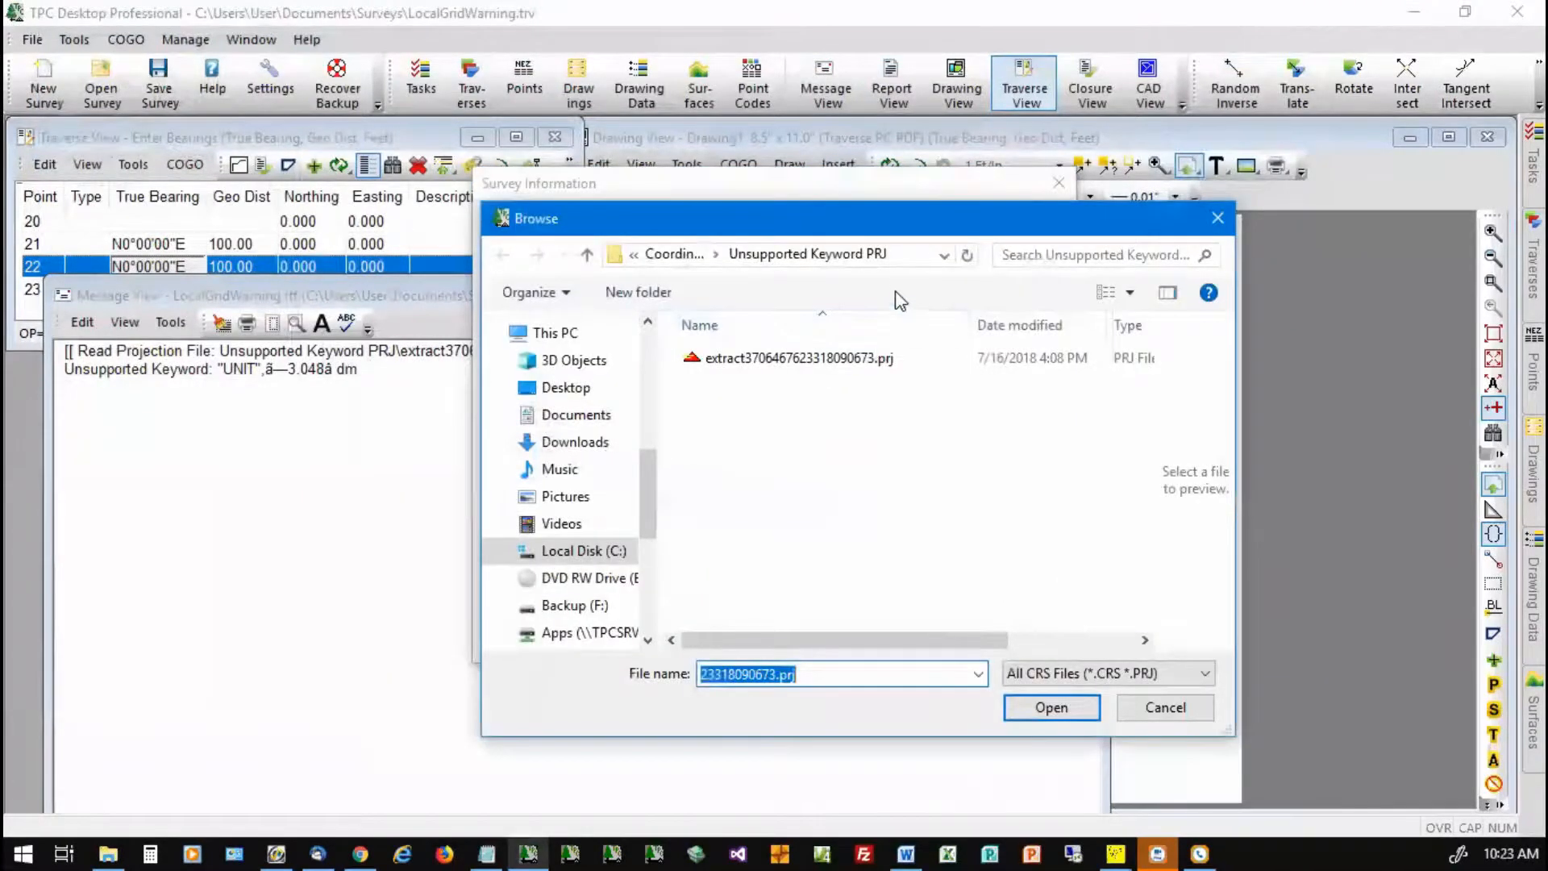
{"action": "left_click", "coordinate": [676, 254]}
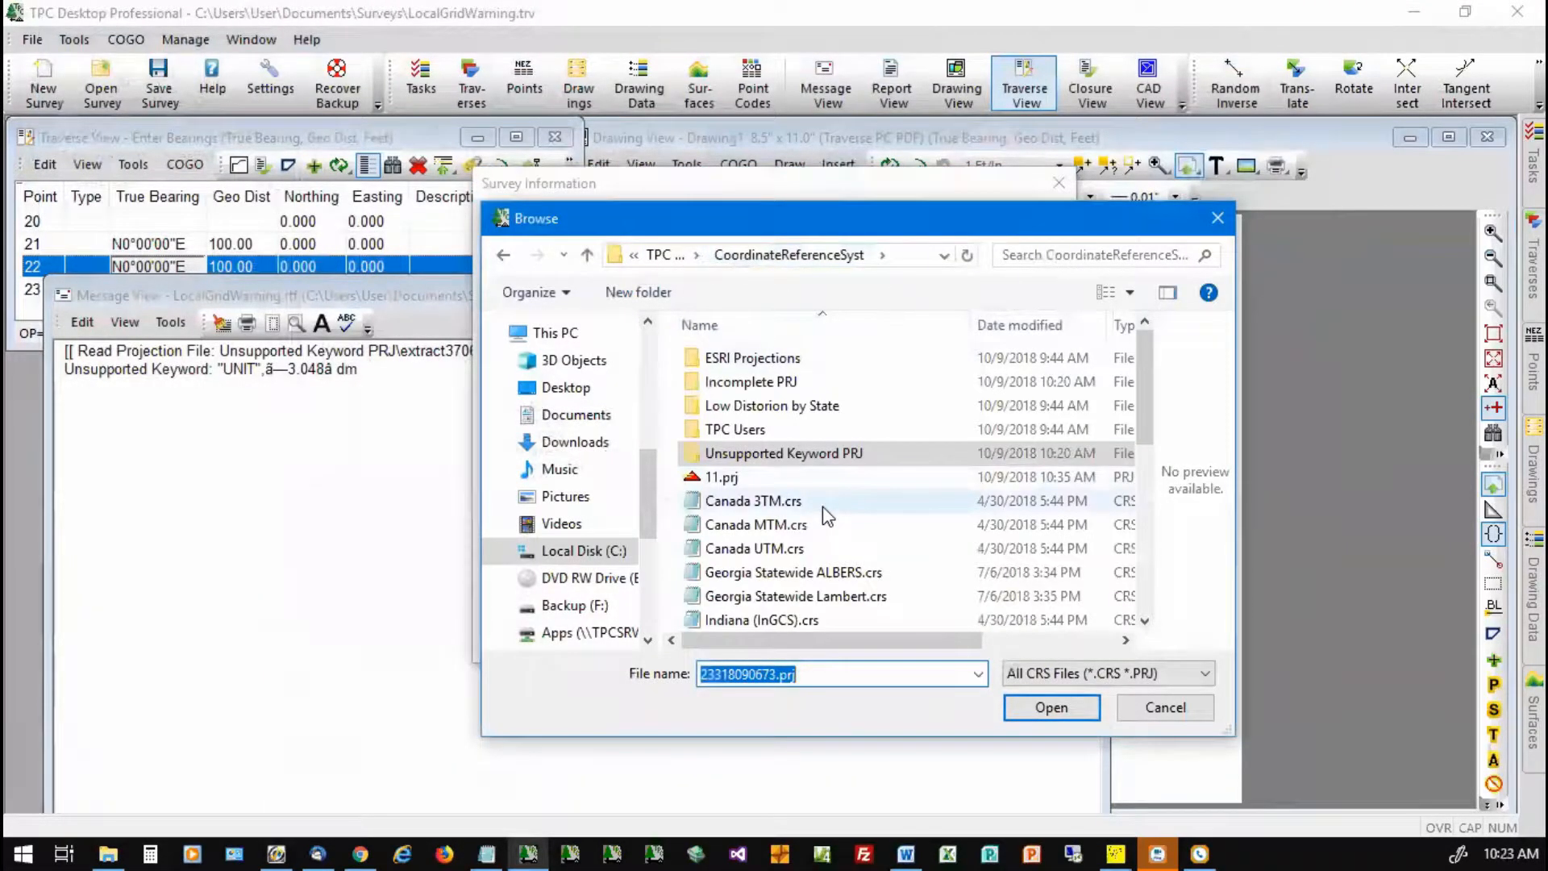
{"action": "scroll", "coordinate": [822, 505], "scroll_direction": "down", "scroll_amount": 3}
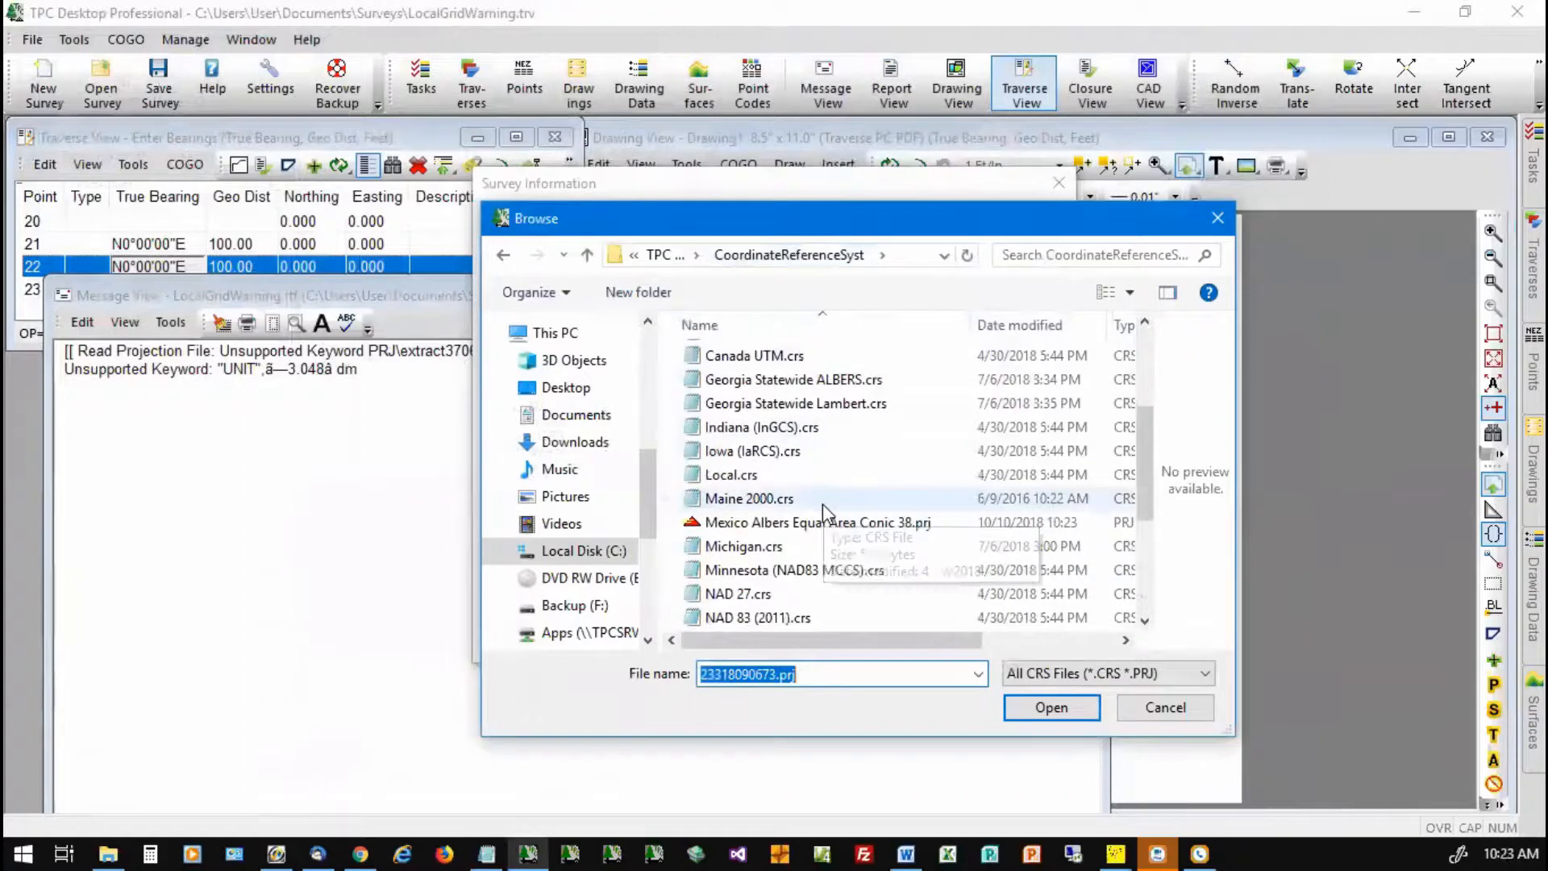
{"action": "double_click", "coordinate": [771, 524]}
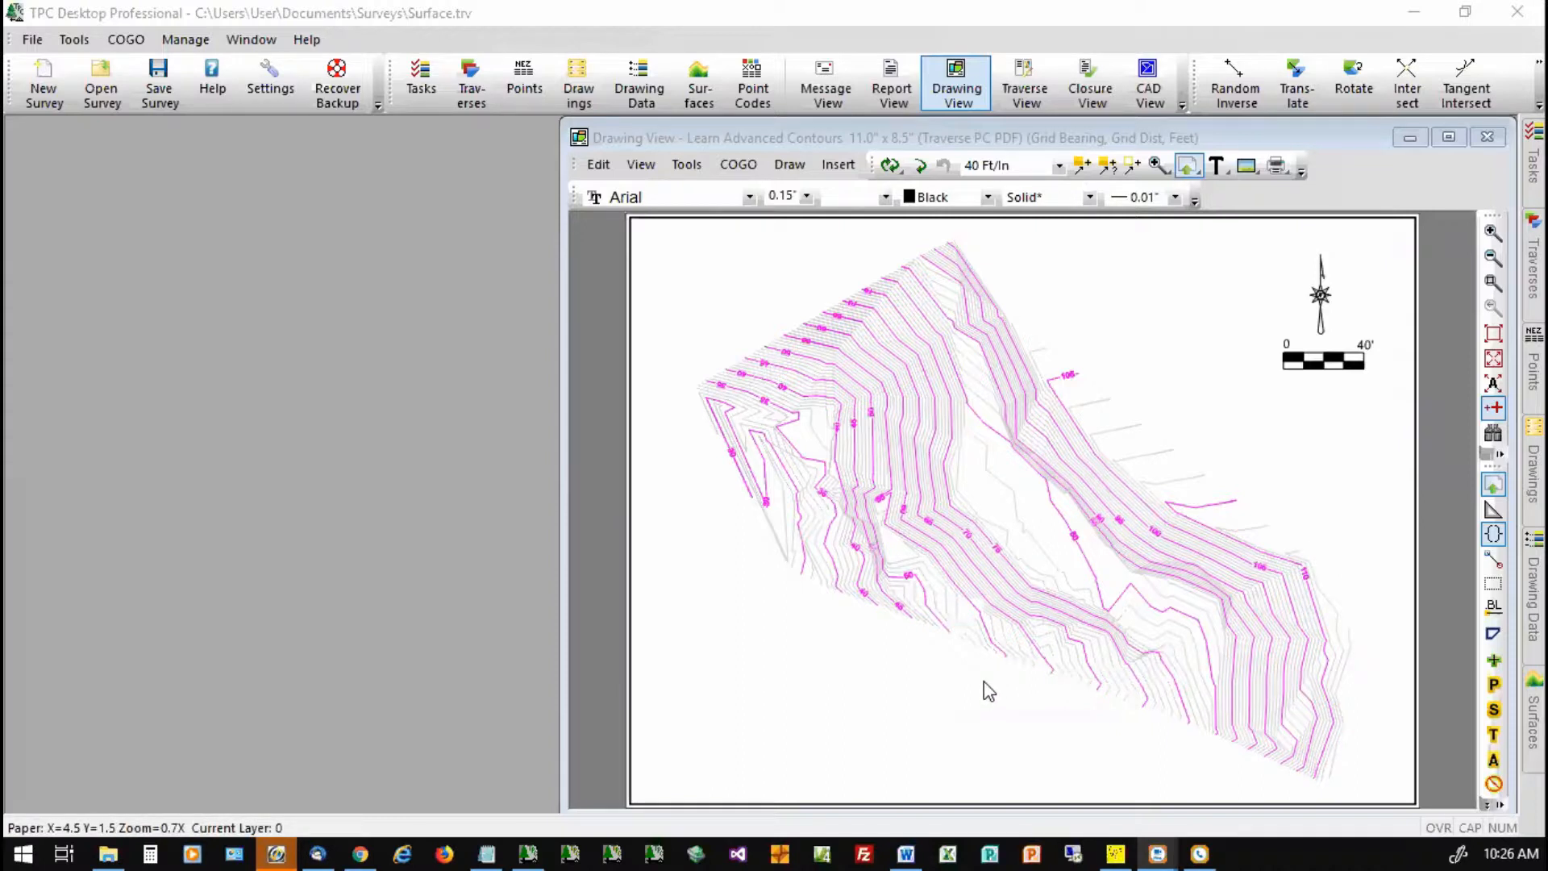
Step: Open the settings of Surface 1 in the Surface.trv survey and show its general surface options
{"action": "left_click", "coordinate": [709, 639]}
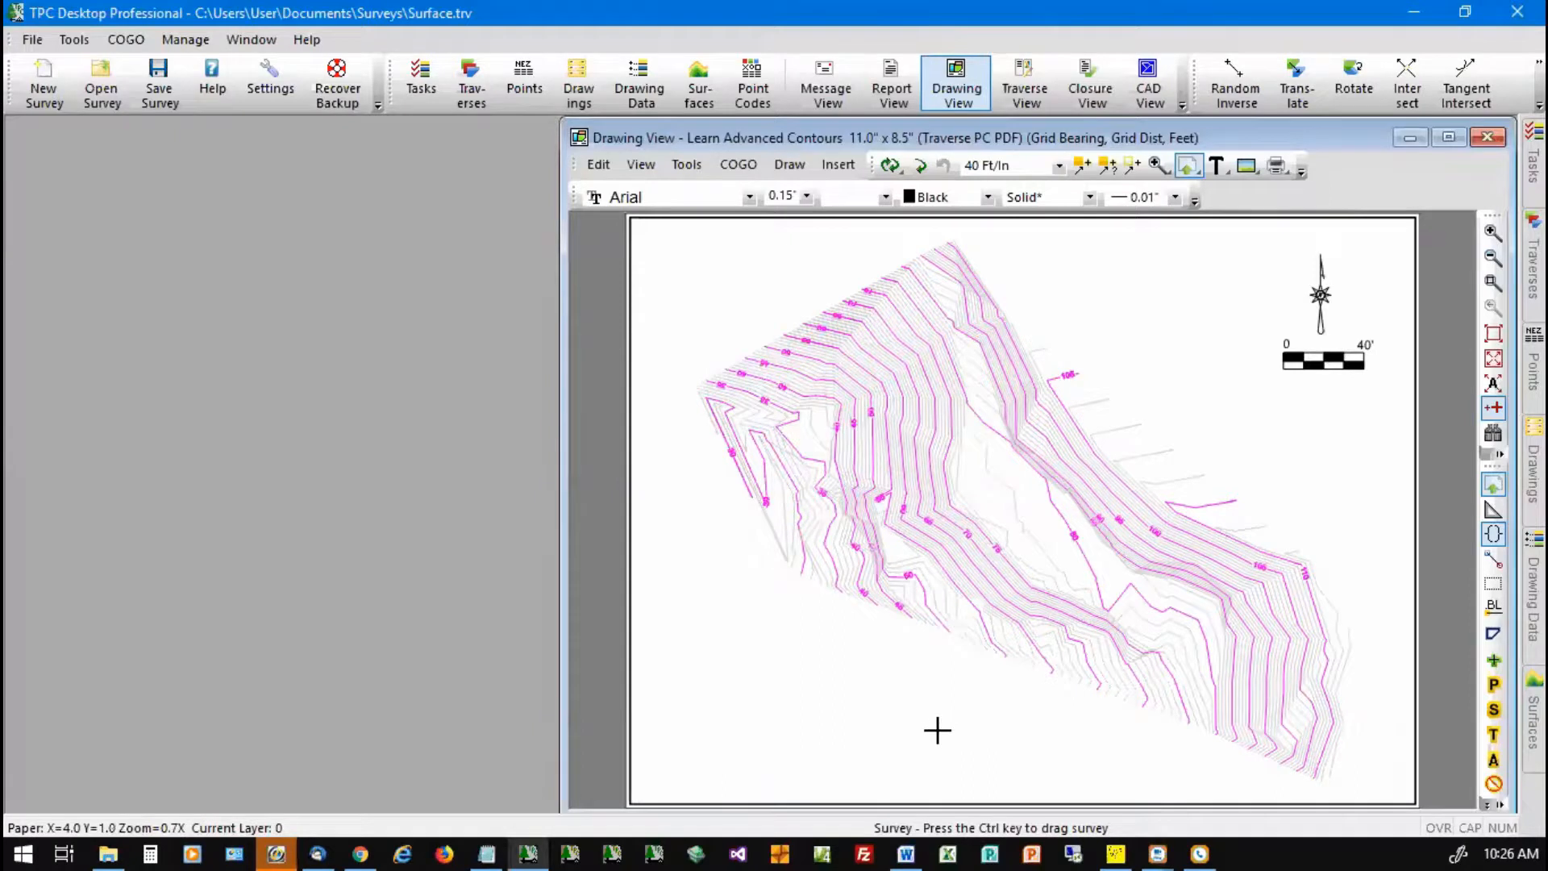
{"action": "mouse_move", "coordinate": [1513, 718]}
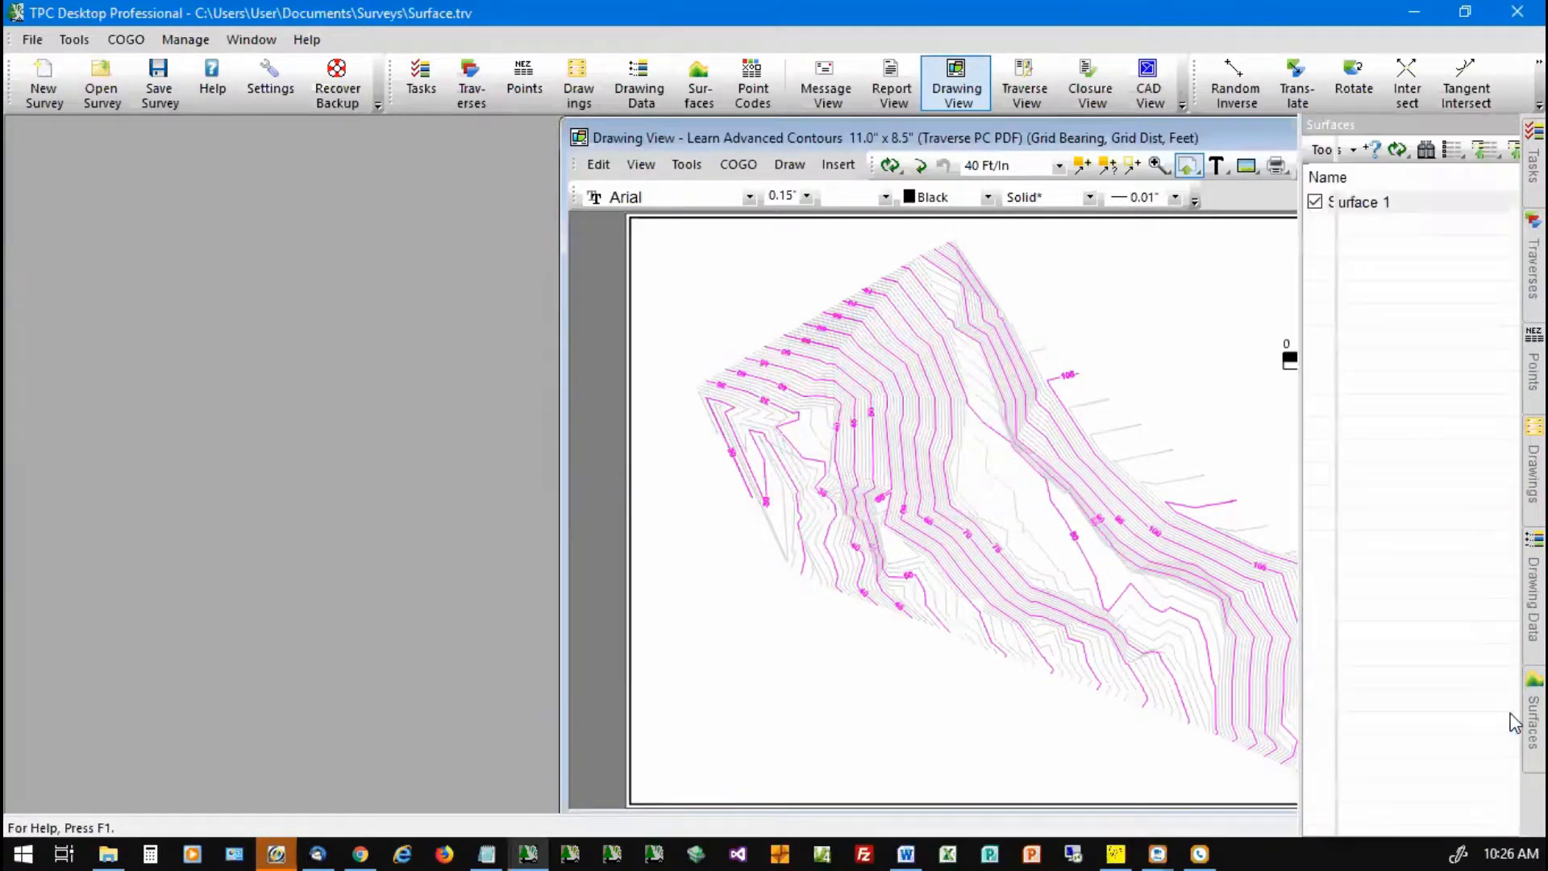
{"action": "left_click", "coordinate": [1164, 201]}
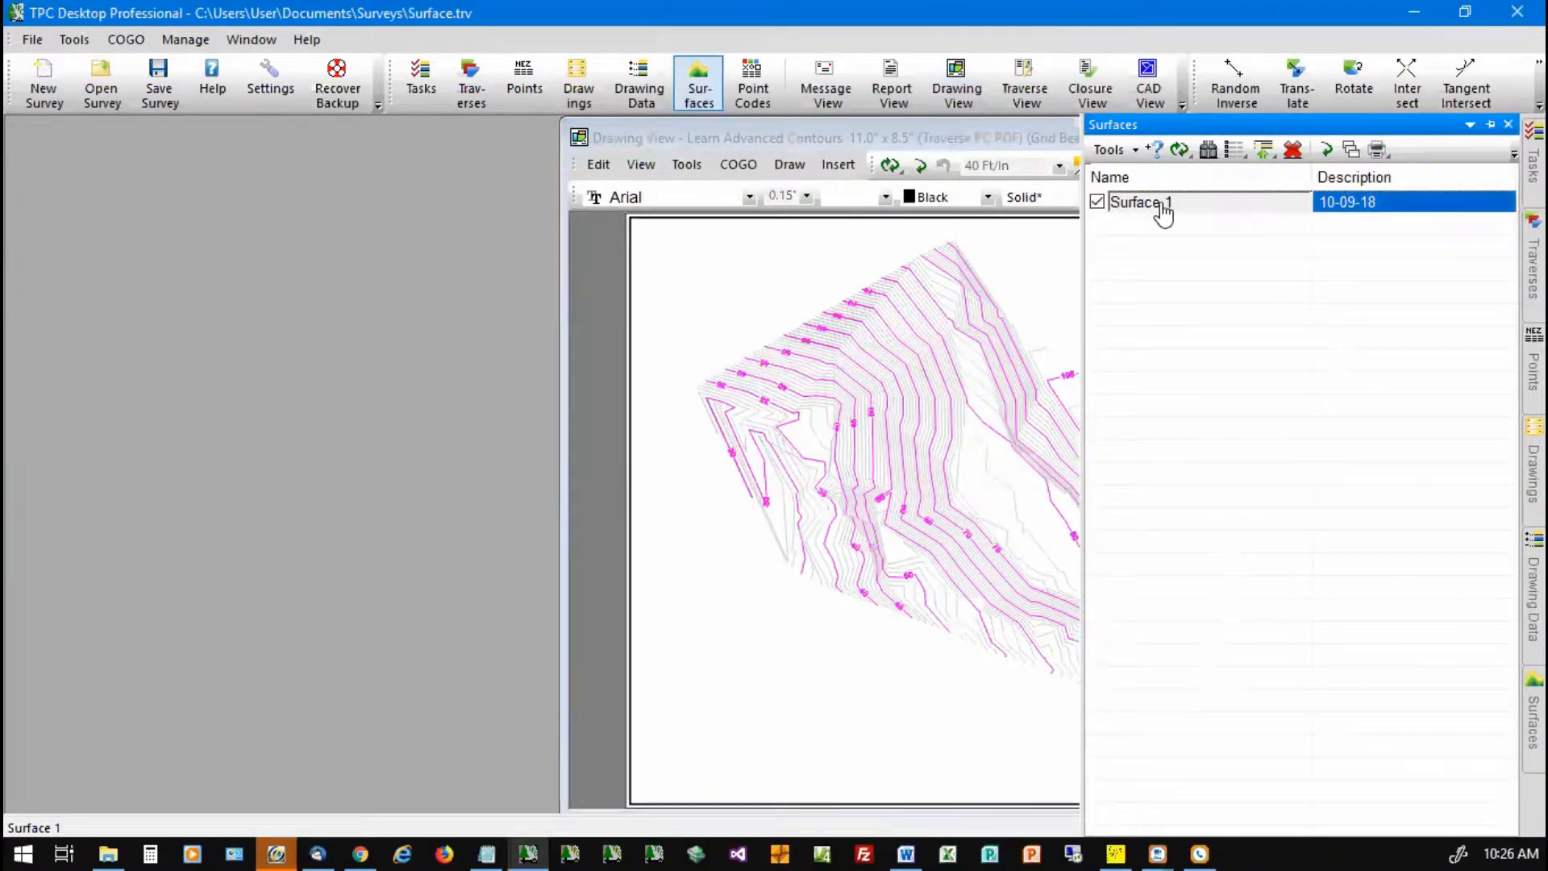
{"action": "double_click", "coordinate": [1163, 203]}
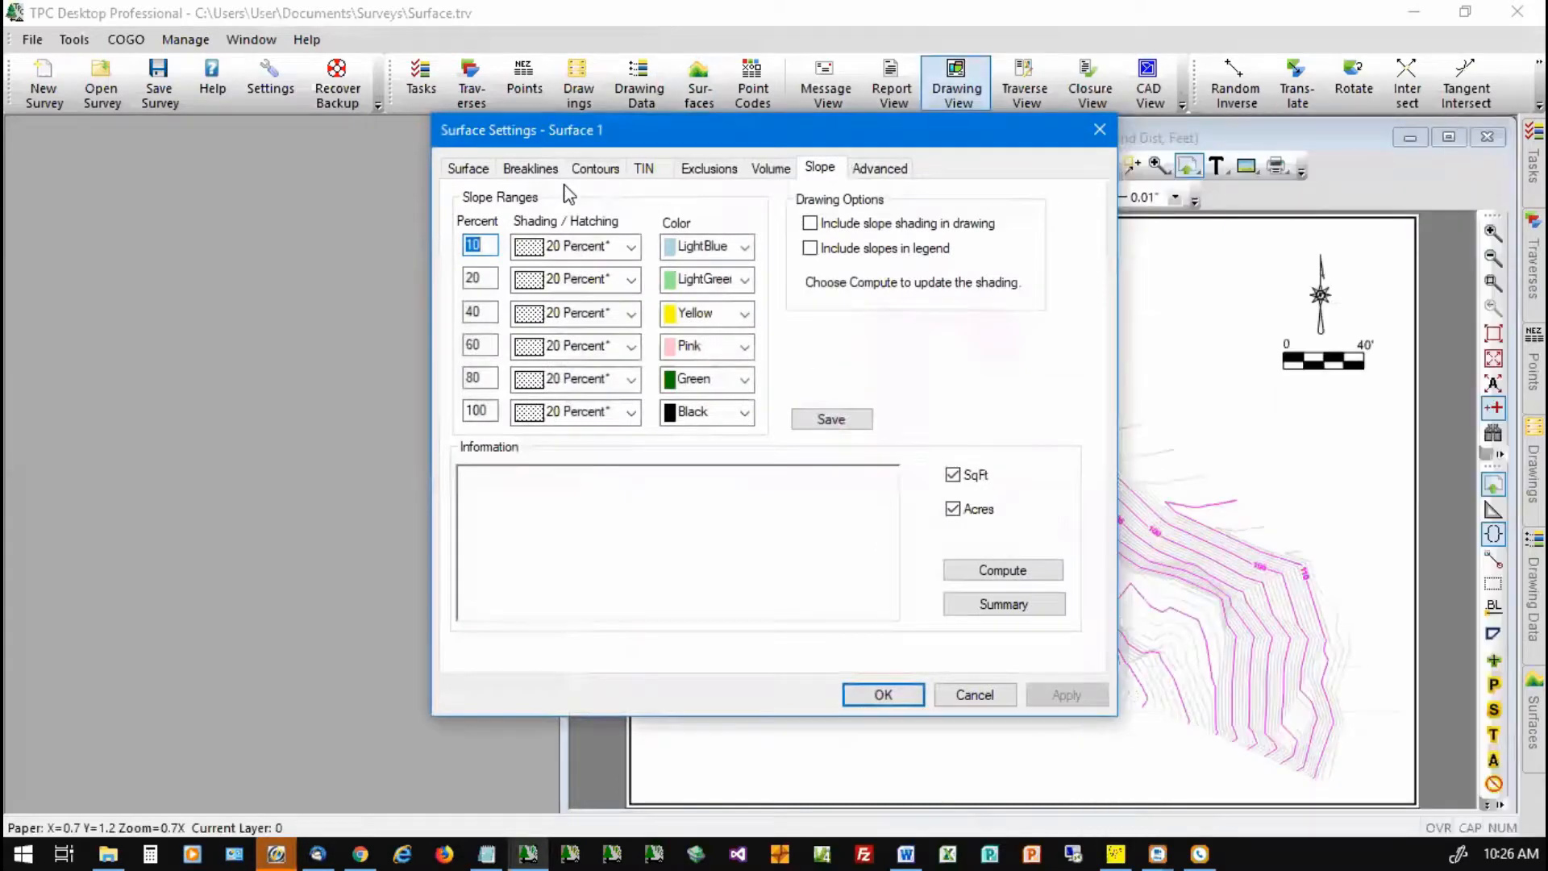
{"action": "left_click", "coordinate": [468, 167]}
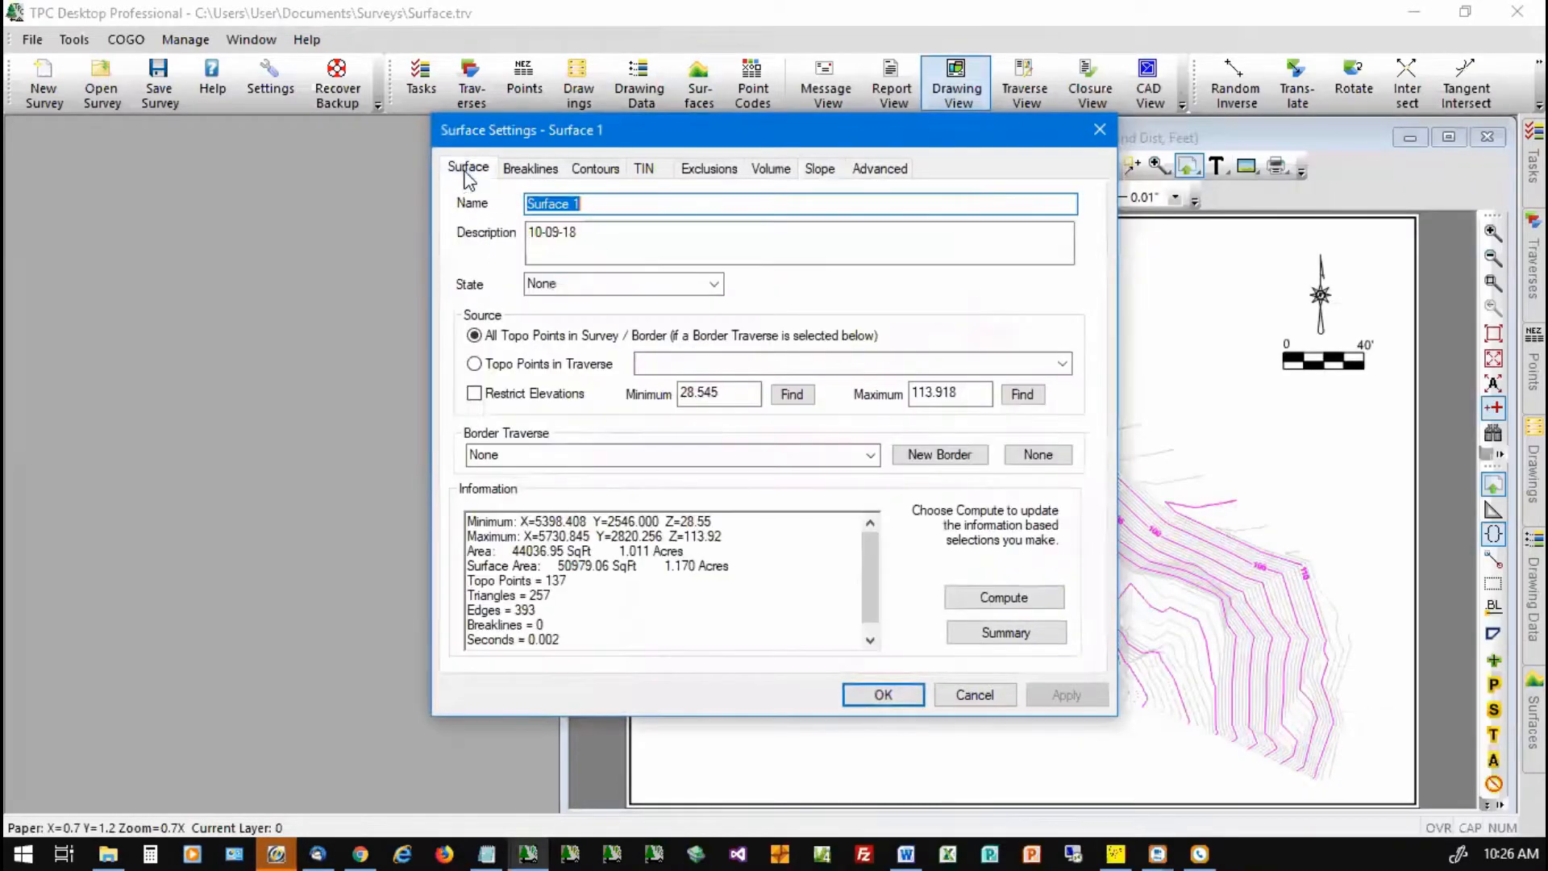
Step: Restrict the elevations of Surface 1 to a minimum of 39 and a maximum of 97, and apply the change
{"action": "left_click", "coordinate": [474, 394]}
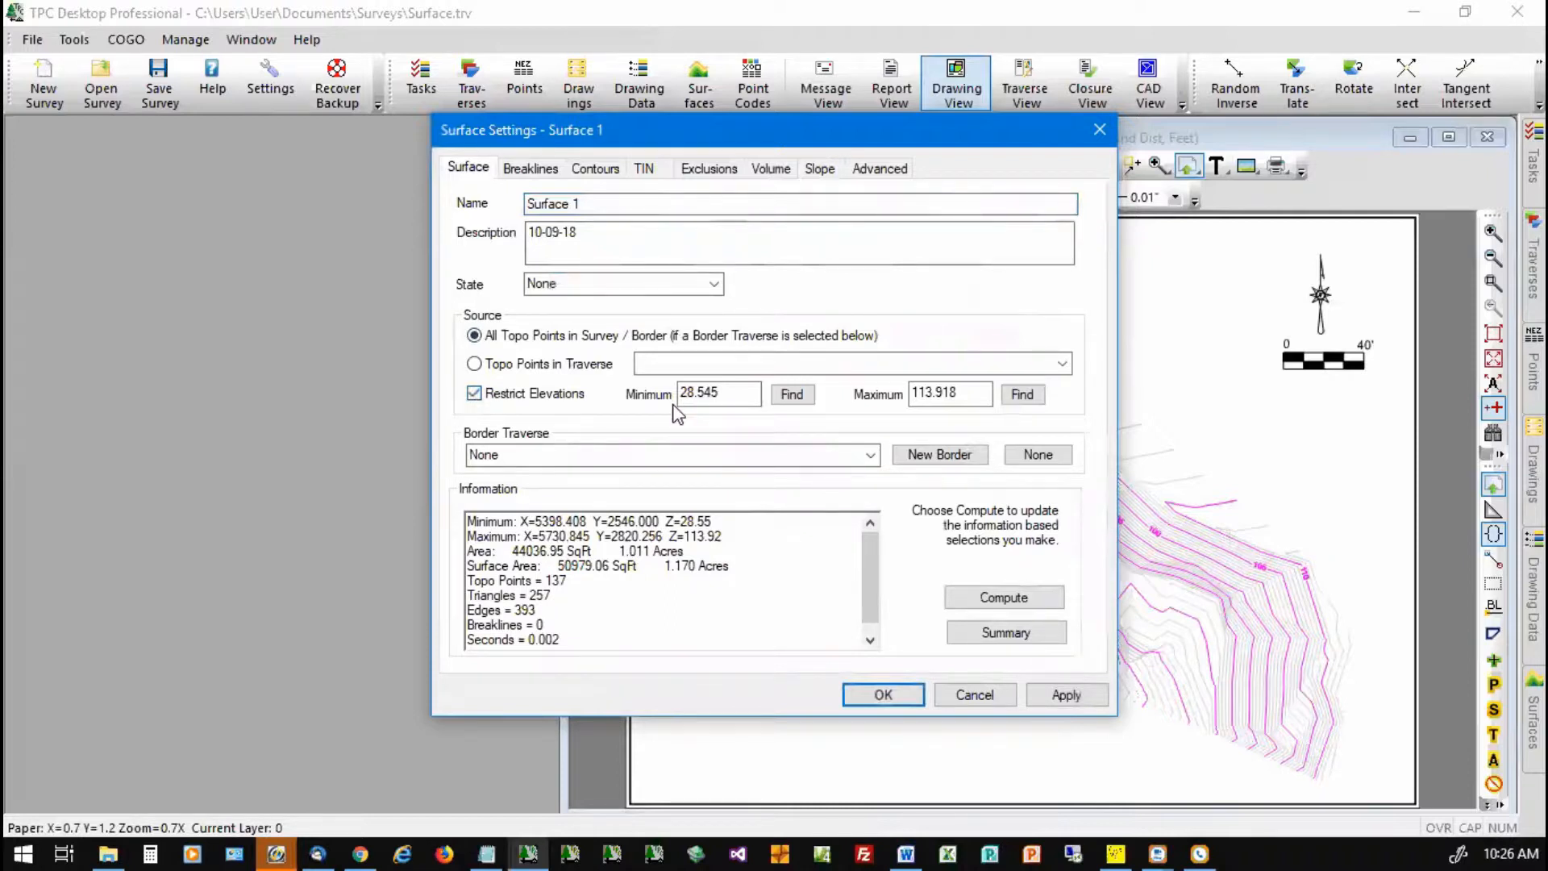
{"action": "double_click", "coordinate": [724, 391]}
{"action": "key", "text": "BackSpace"}
{"action": "key", "text": "ctrl+z"}
{"action": "type", "text": "39"}
{"action": "double_click", "coordinate": [973, 392]}
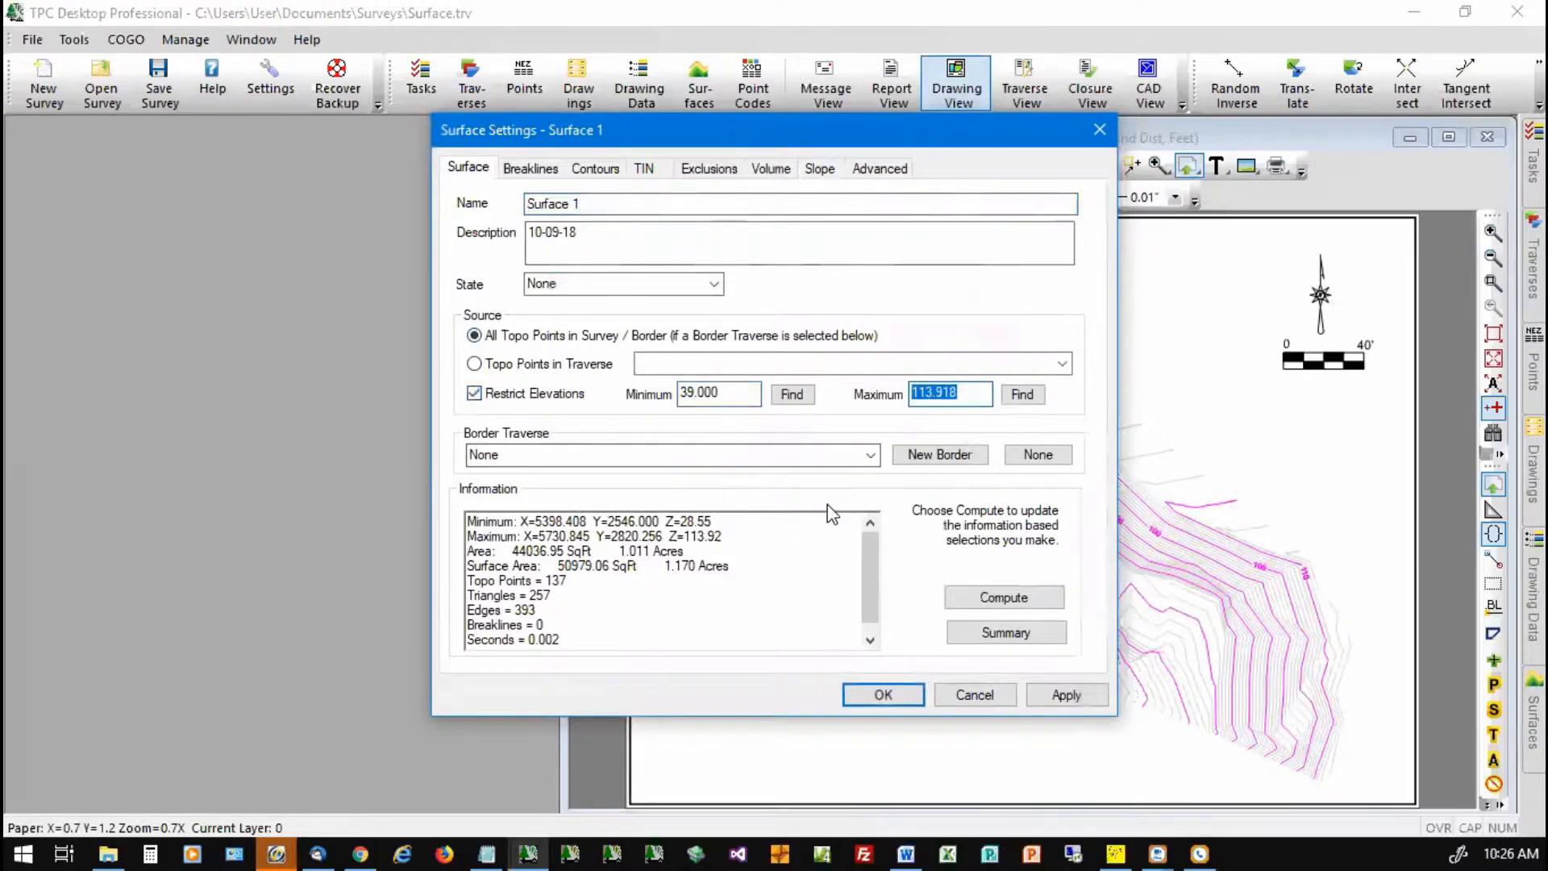
{"action": "type", "text": "97"}
{"action": "left_click", "coordinate": [1066, 695]}
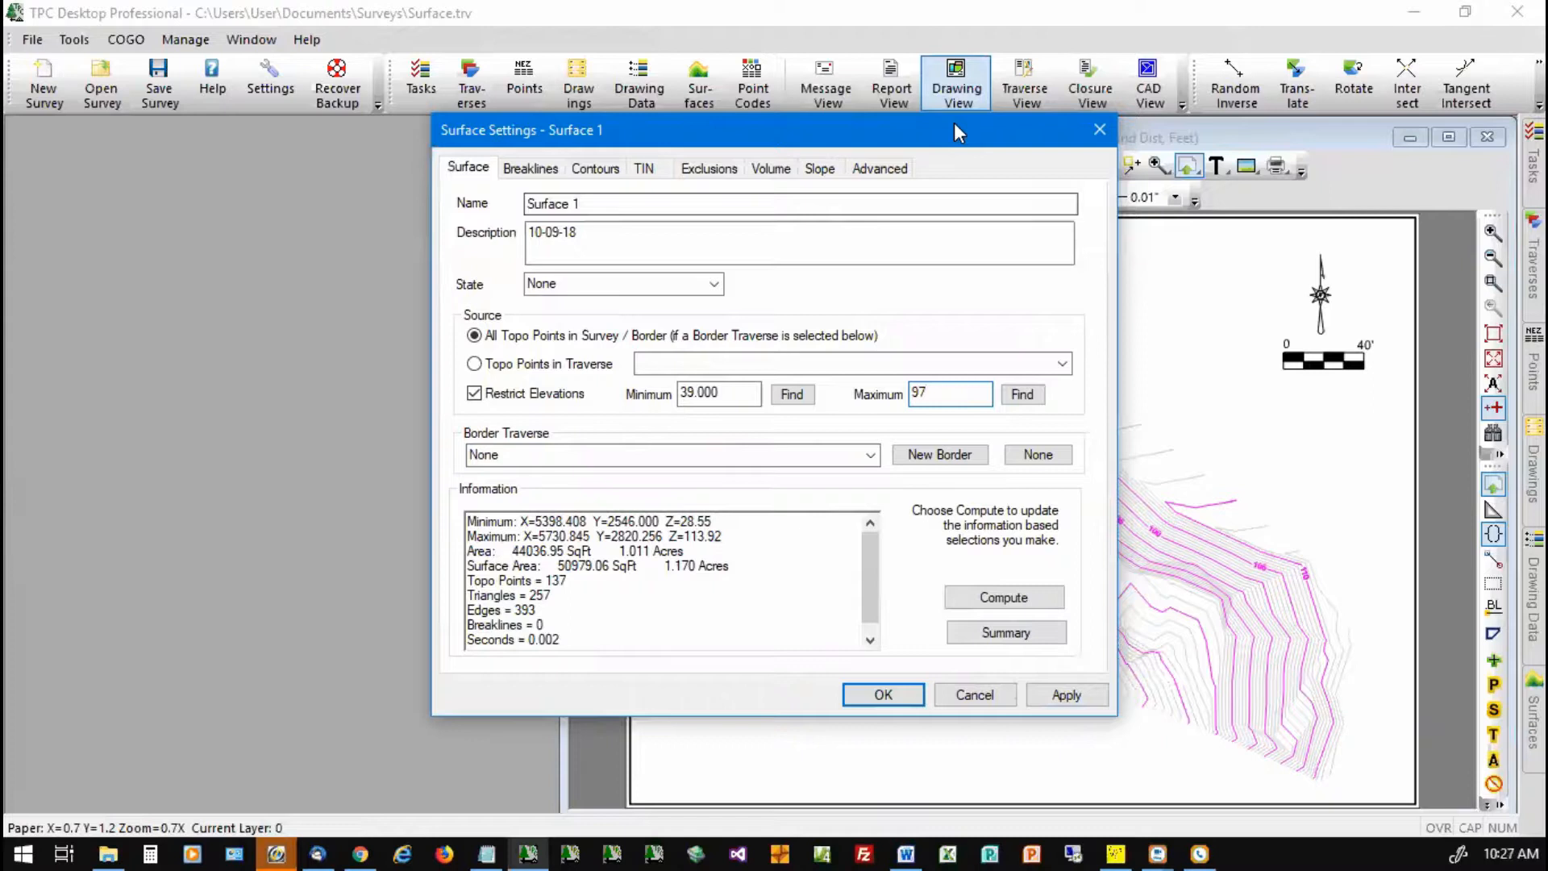
{"action": "left_click_drag", "start_coordinate": [954, 133], "coordinate": [590, 143]}
{"action": "left_click", "coordinate": [686, 712]}
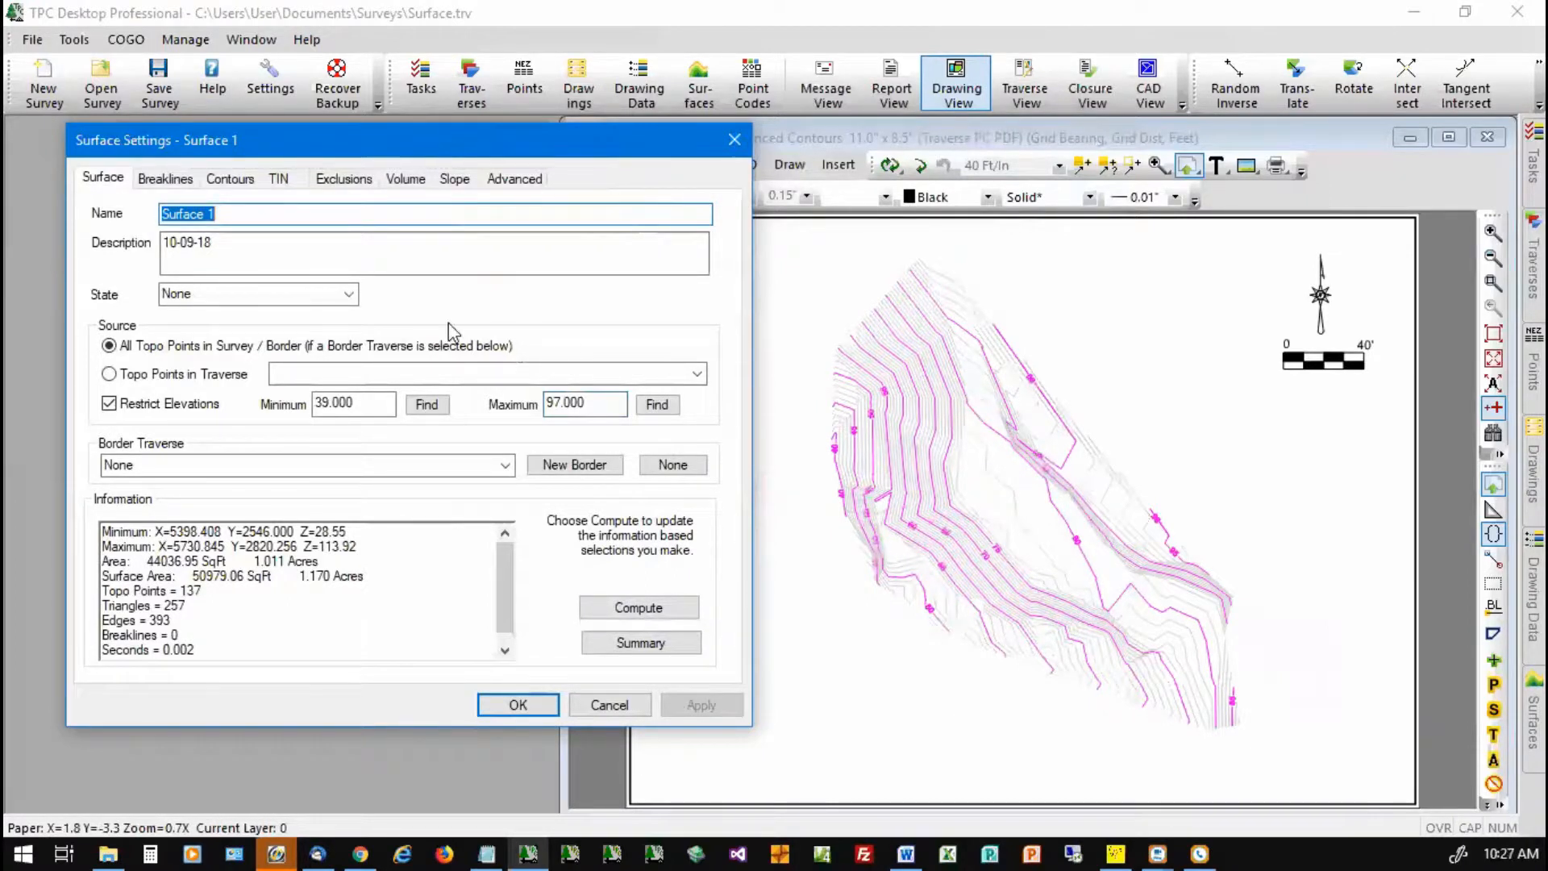
Step: Turn off the elevation restriction for Surface 1, apply it, and find the surface's minimum and maximum elevations again
{"action": "left_click", "coordinate": [109, 404]}
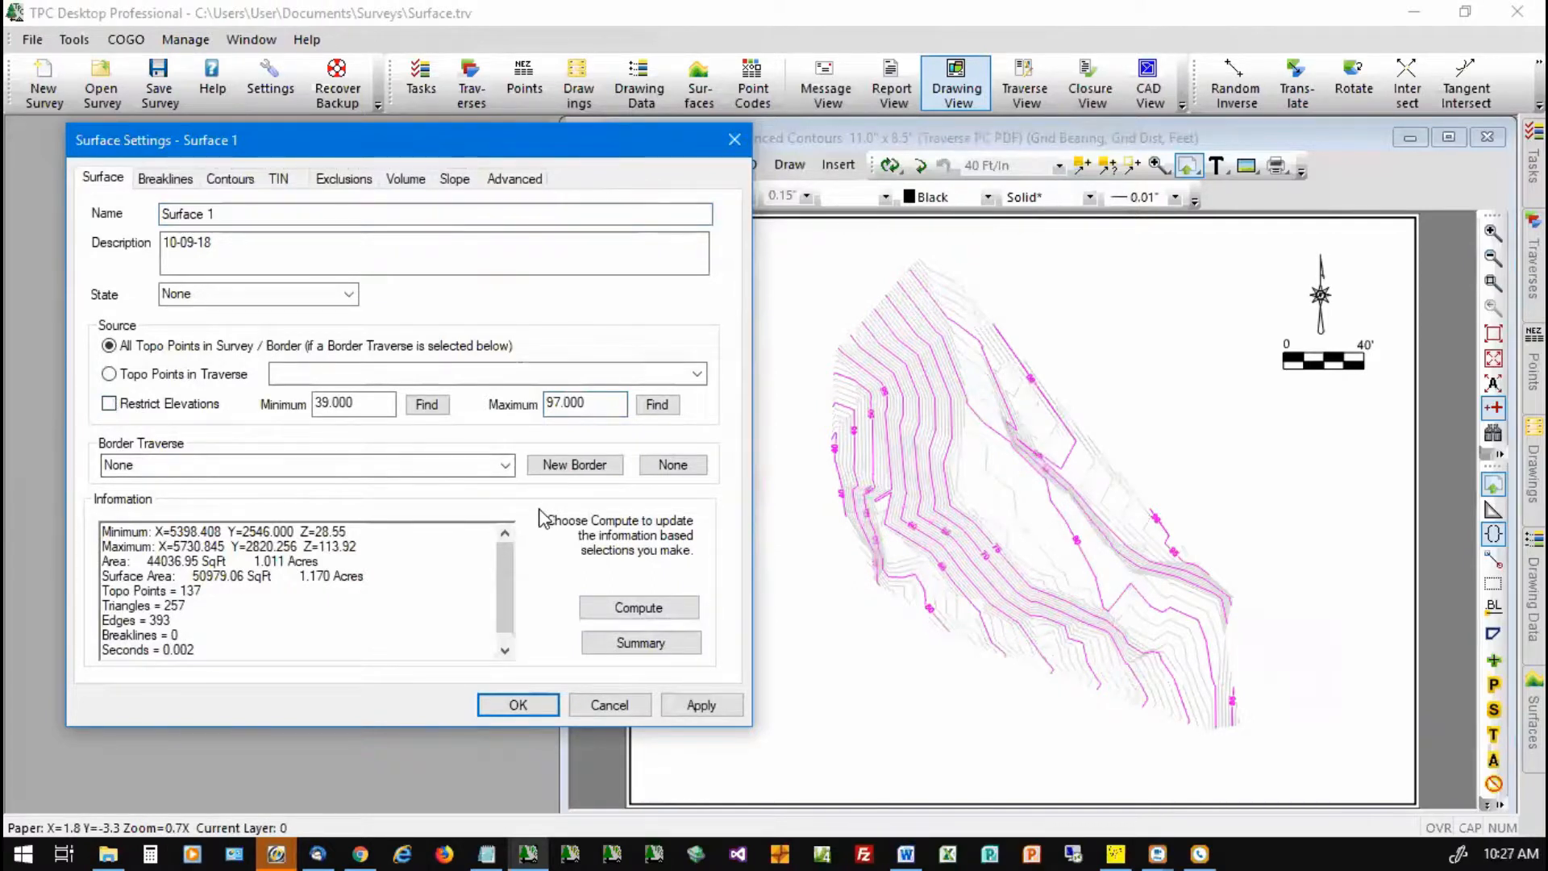
{"action": "left_click", "coordinate": [702, 706]}
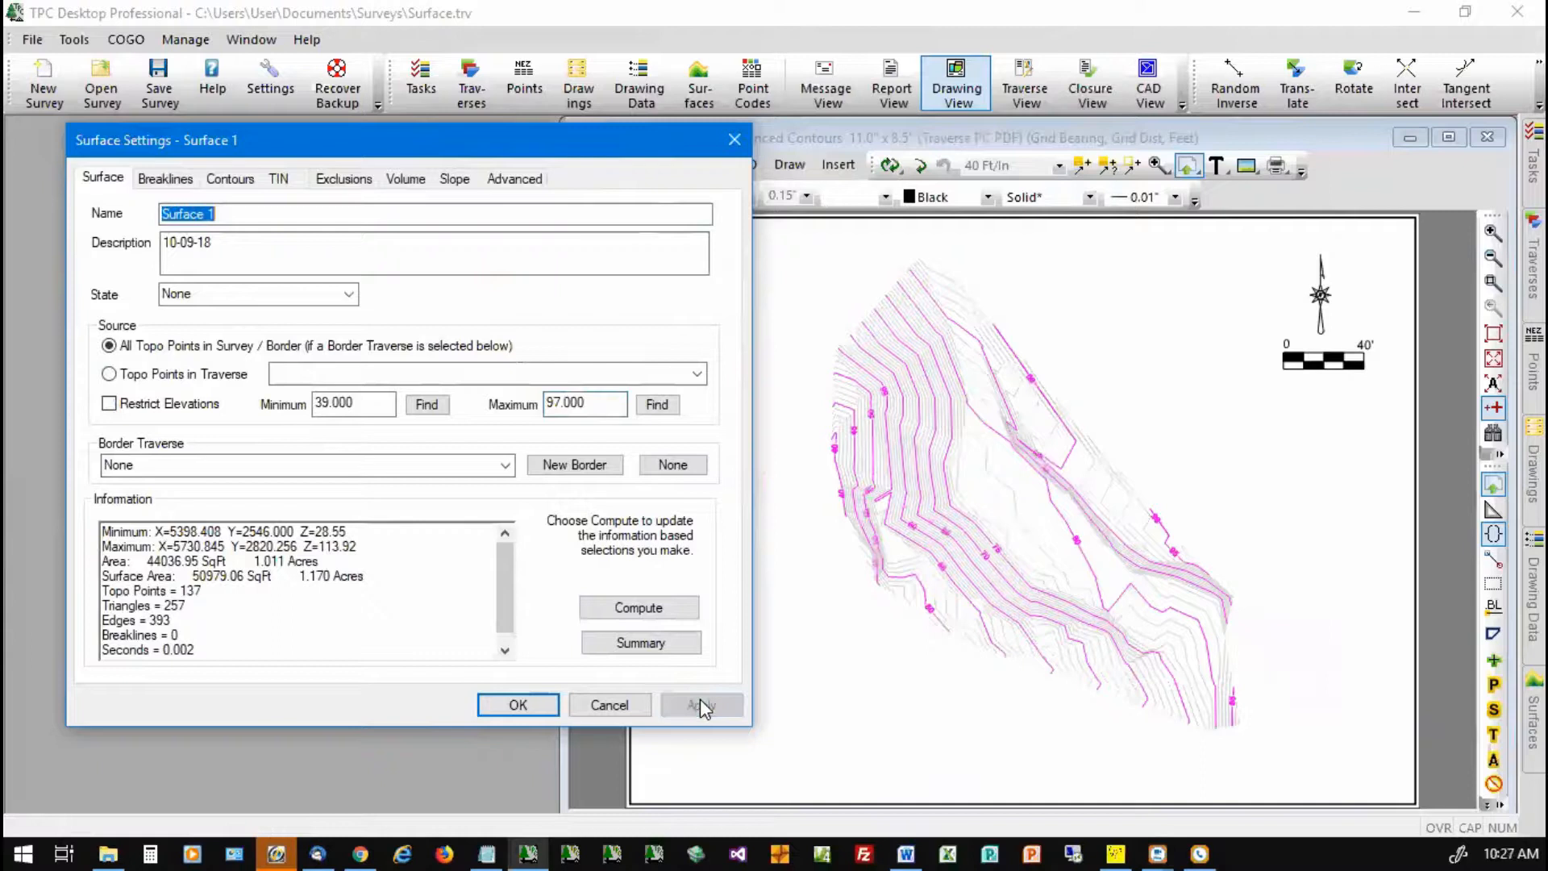
{"action": "left_click", "coordinate": [427, 406]}
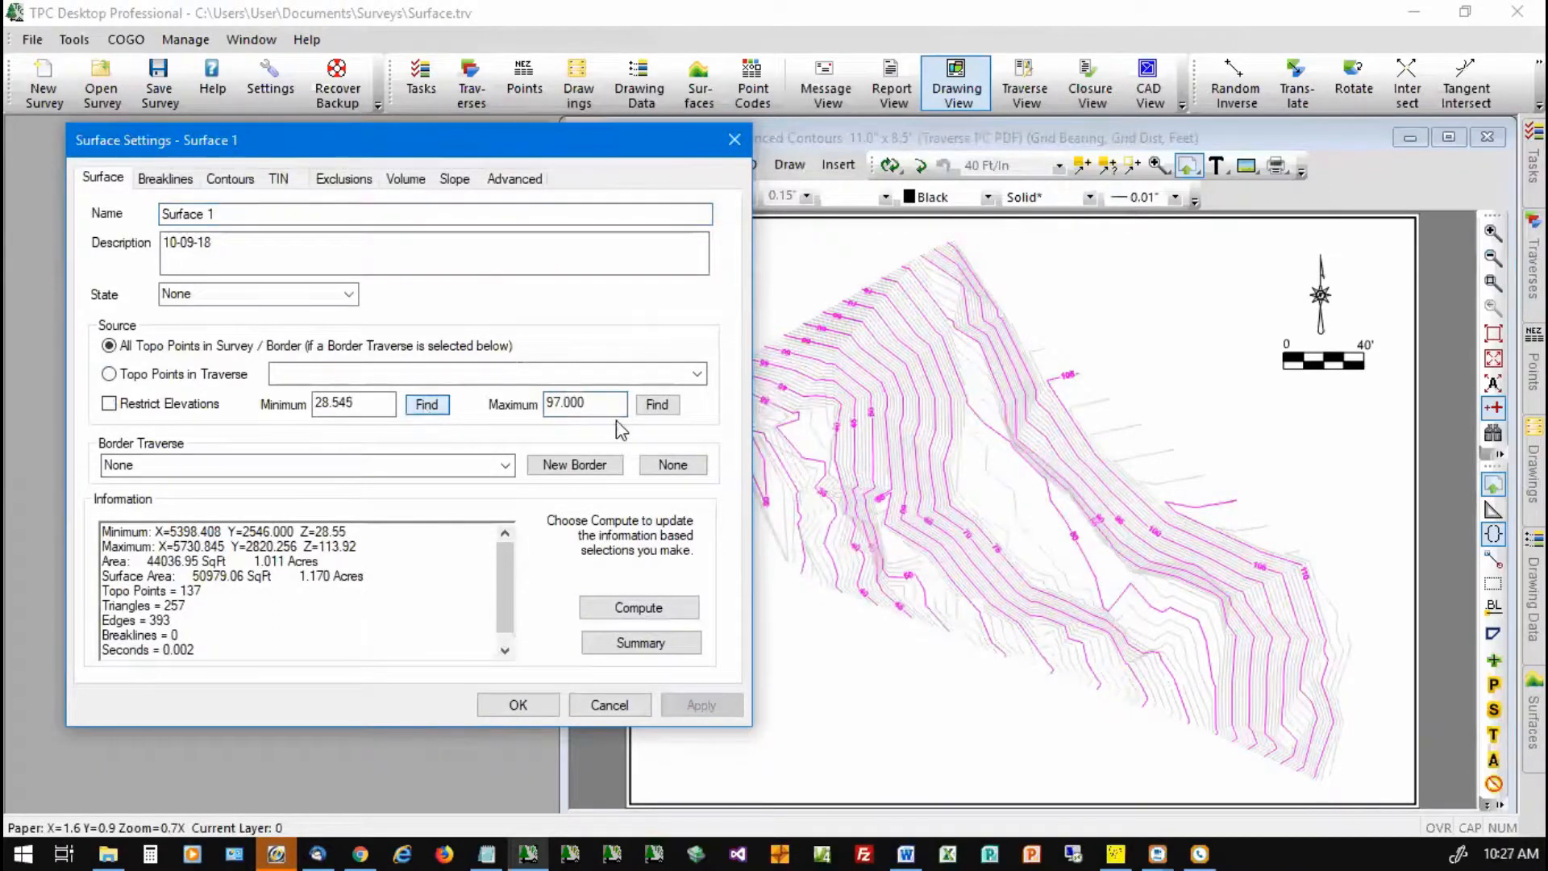
{"action": "left_click", "coordinate": [657, 404]}
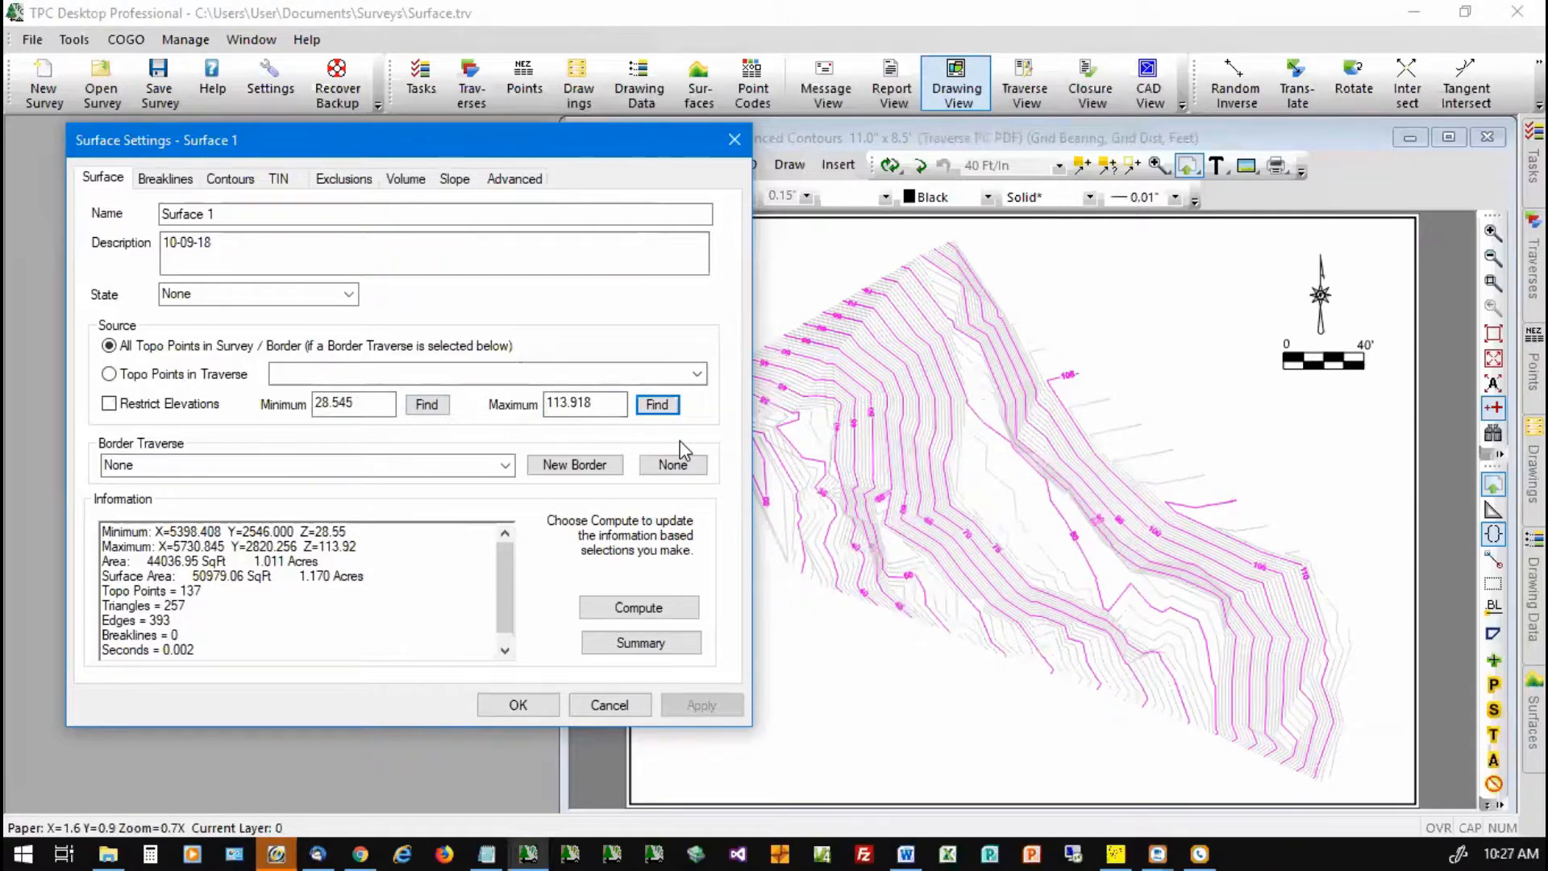
Step: Restrict the elevations of Surface 1 to a minimum of 29, apply the change, and find the minimum elevation again
{"action": "left_click", "coordinate": [109, 404]}
{"action": "key", "text": "Tab"}
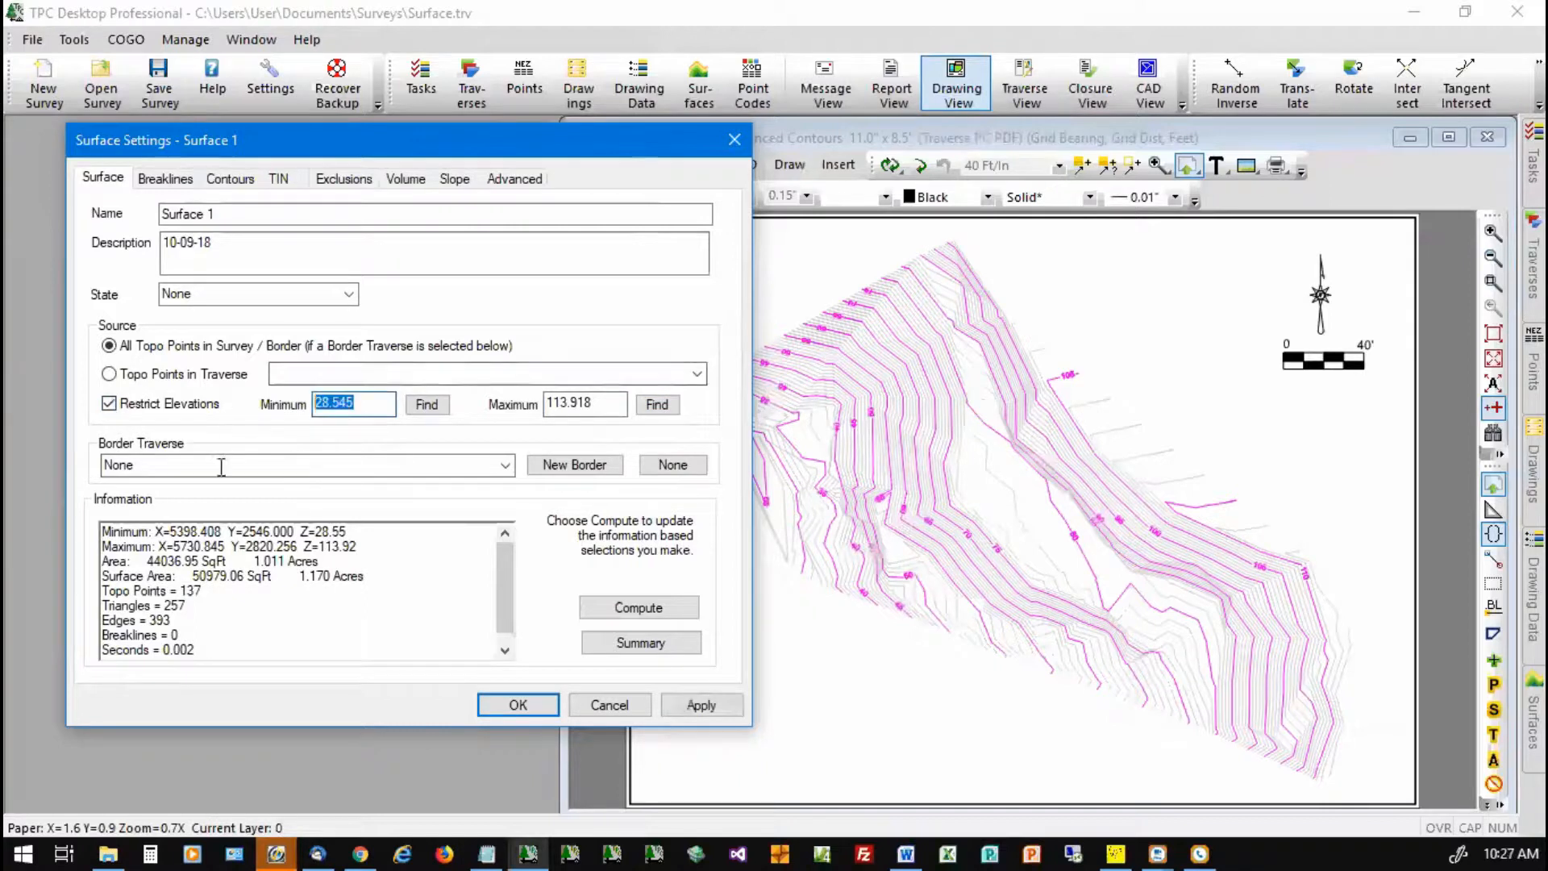
{"action": "type", "text": "269"}
{"action": "key", "text": "BackSpace"}
{"action": "key", "text": "BackSpace"}
{"action": "type", "text": "9"}
{"action": "left_click", "coordinate": [685, 705]}
{"action": "left_click", "coordinate": [426, 404]}
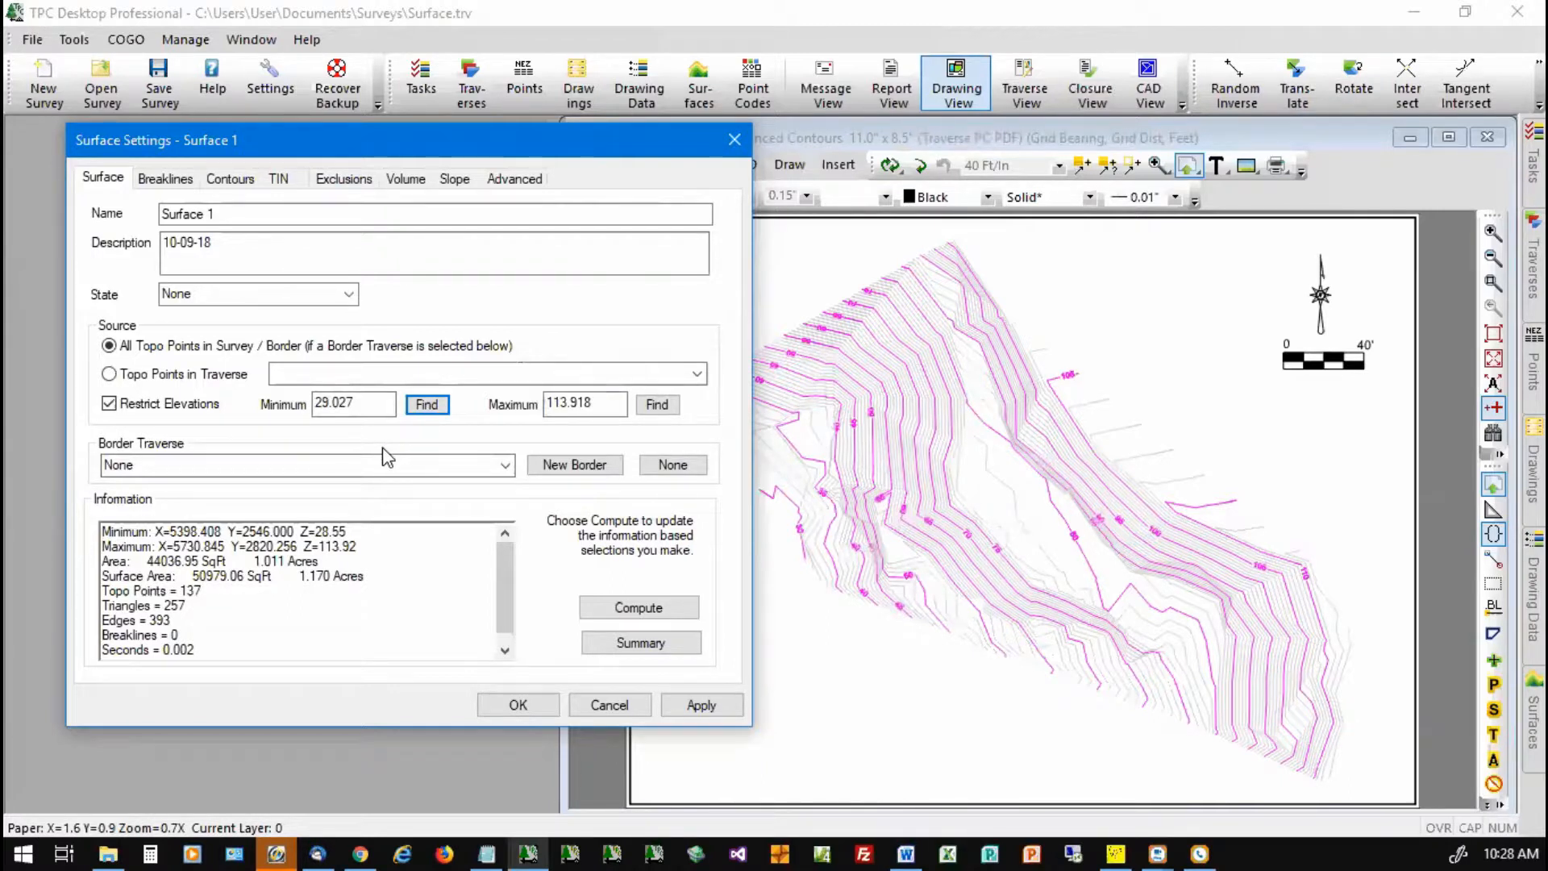
Step: Compute and apply slope shading for Surface 1 in the drawing, and generate a slope summary report before accepting the settings
{"action": "left_click", "coordinate": [454, 179]}
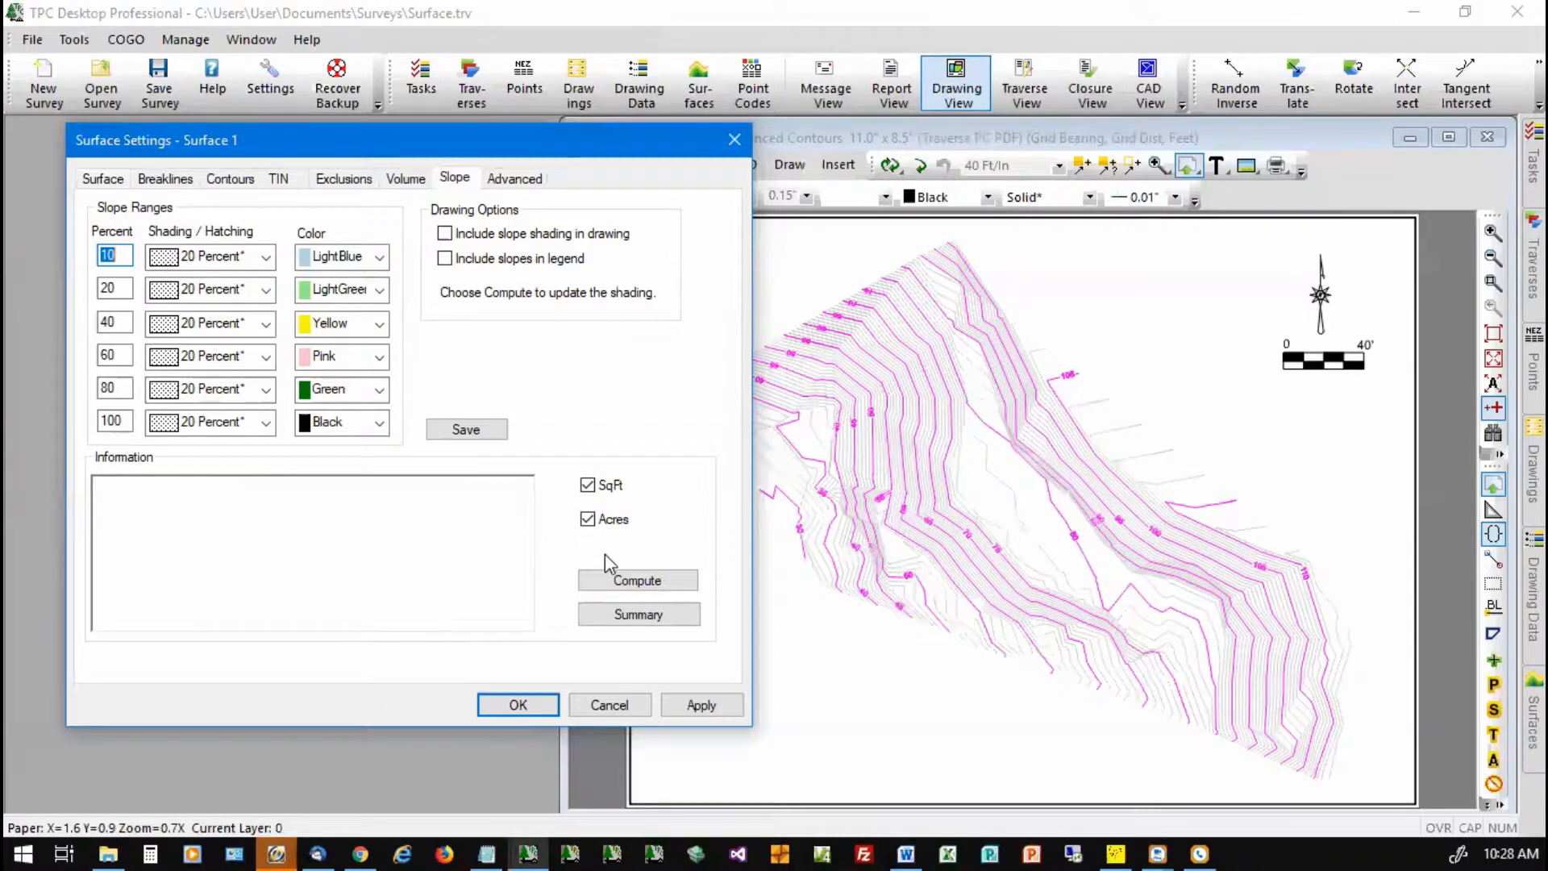
{"action": "left_click", "coordinate": [446, 234]}
{"action": "left_click", "coordinate": [655, 581]}
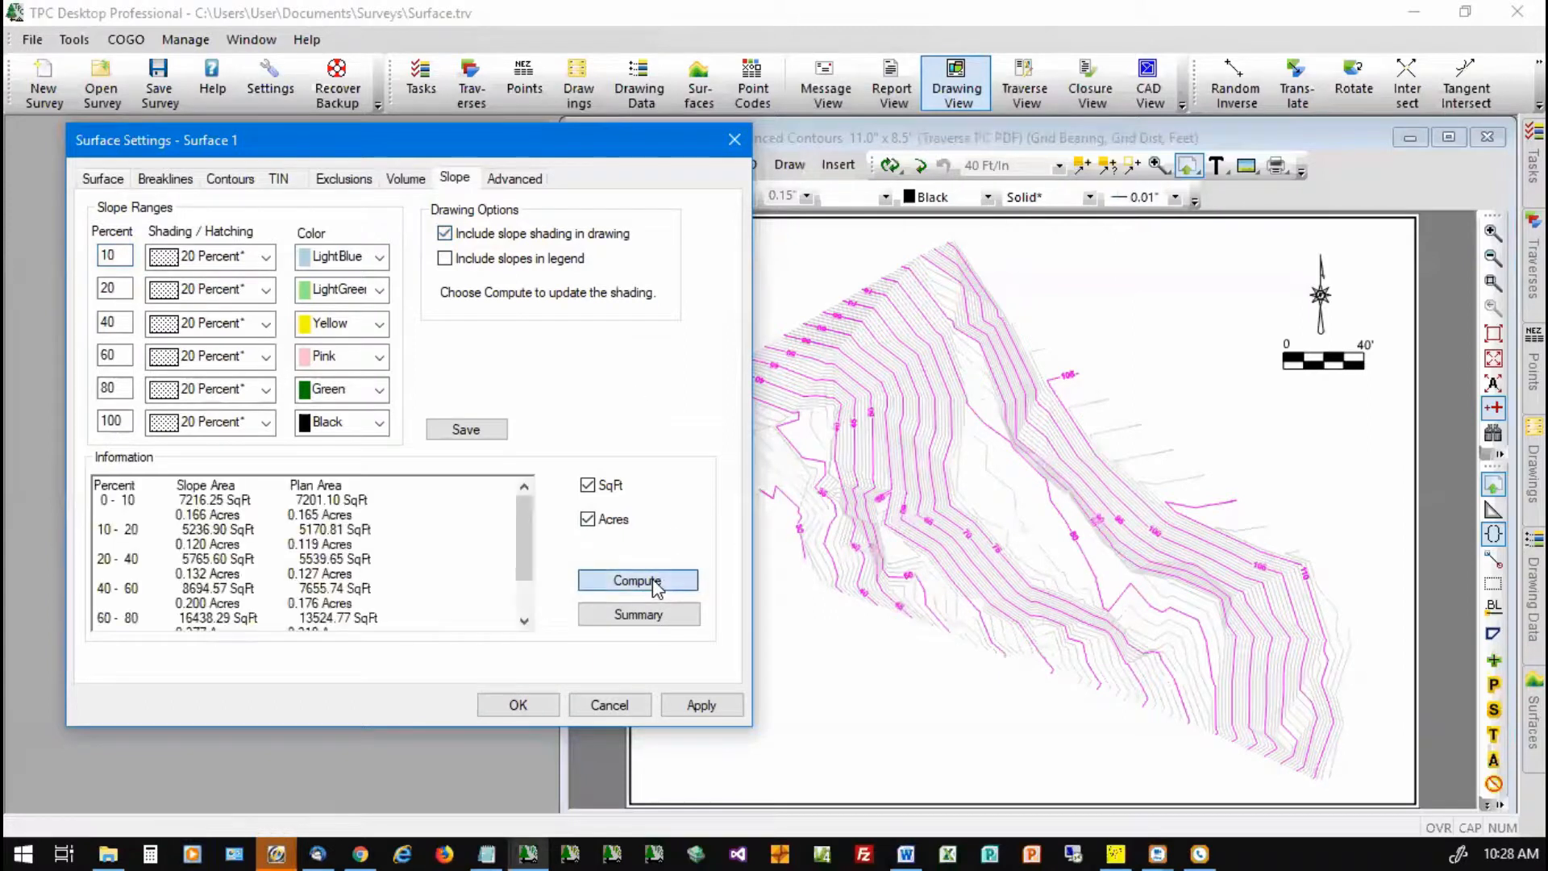
{"action": "left_click", "coordinate": [690, 706]}
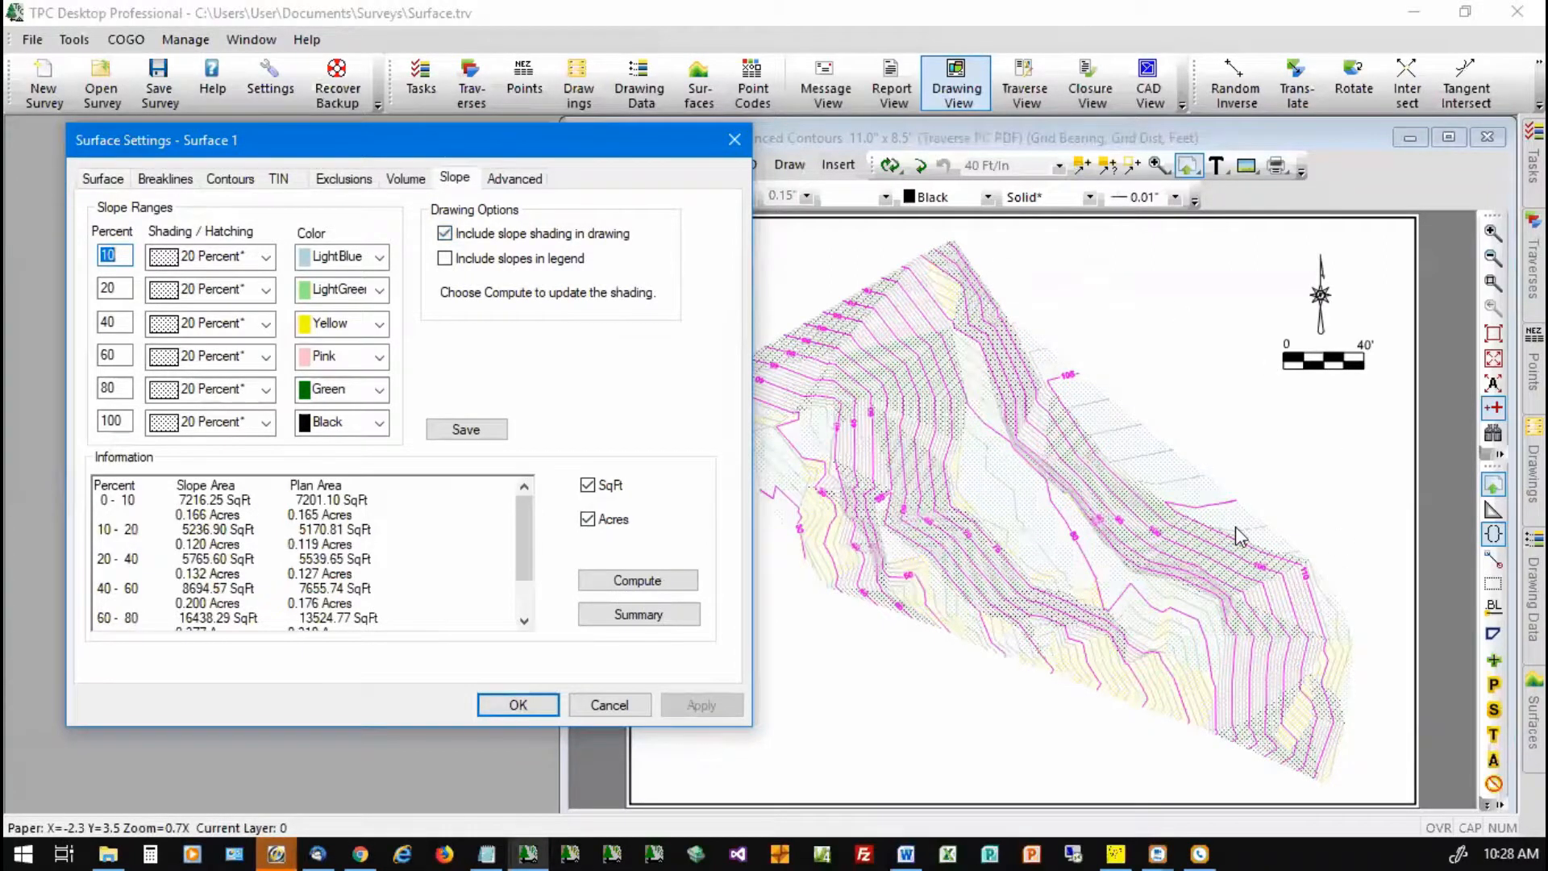
{"action": "left_click", "coordinate": [640, 615]}
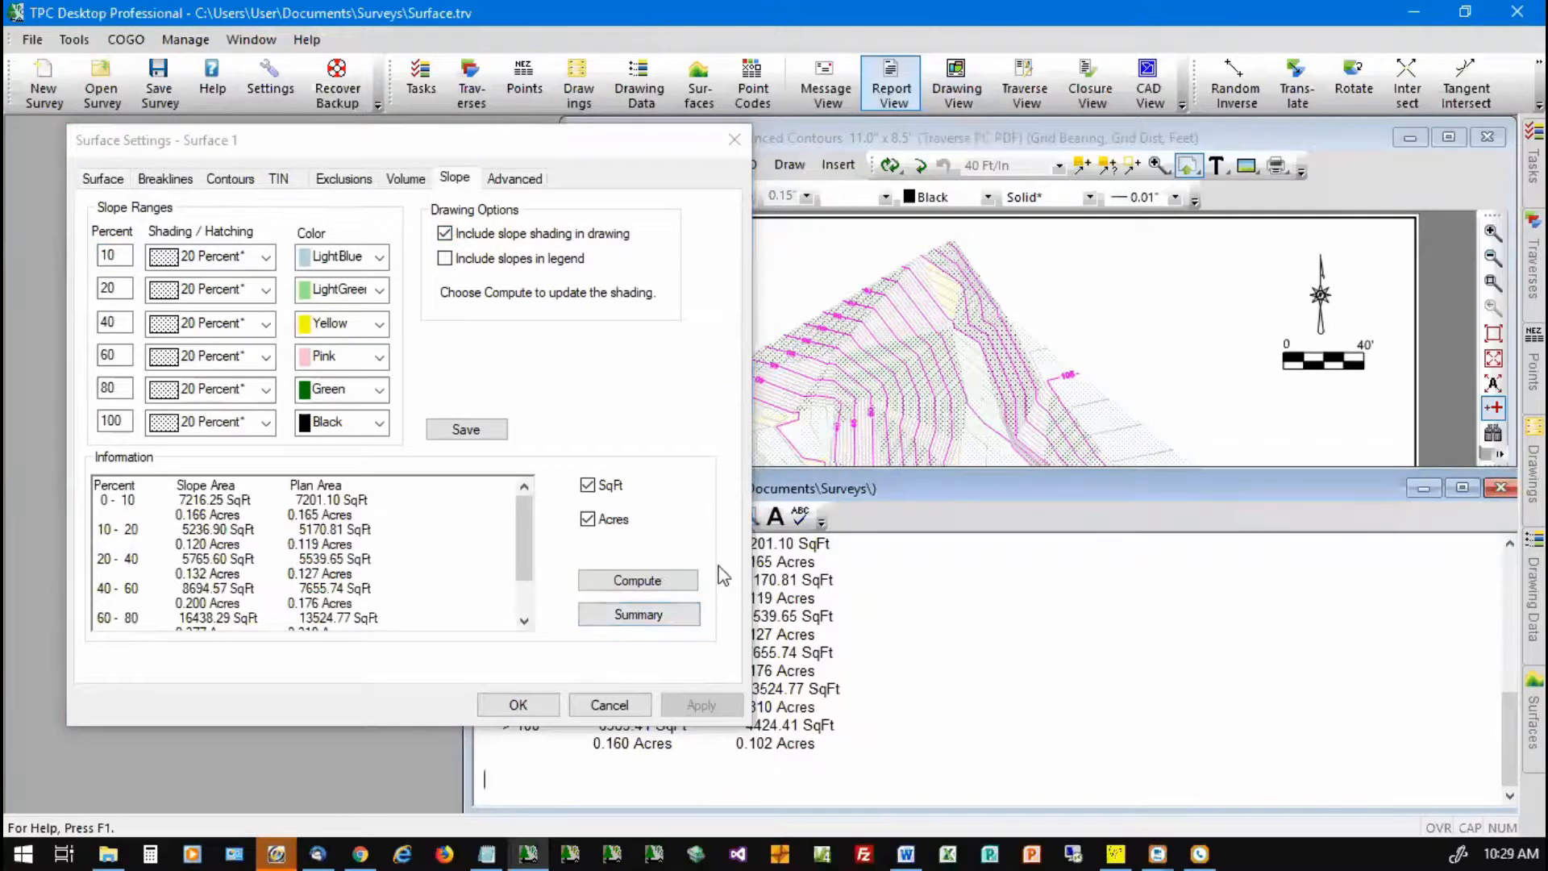
{"action": "left_click", "coordinate": [517, 705]}
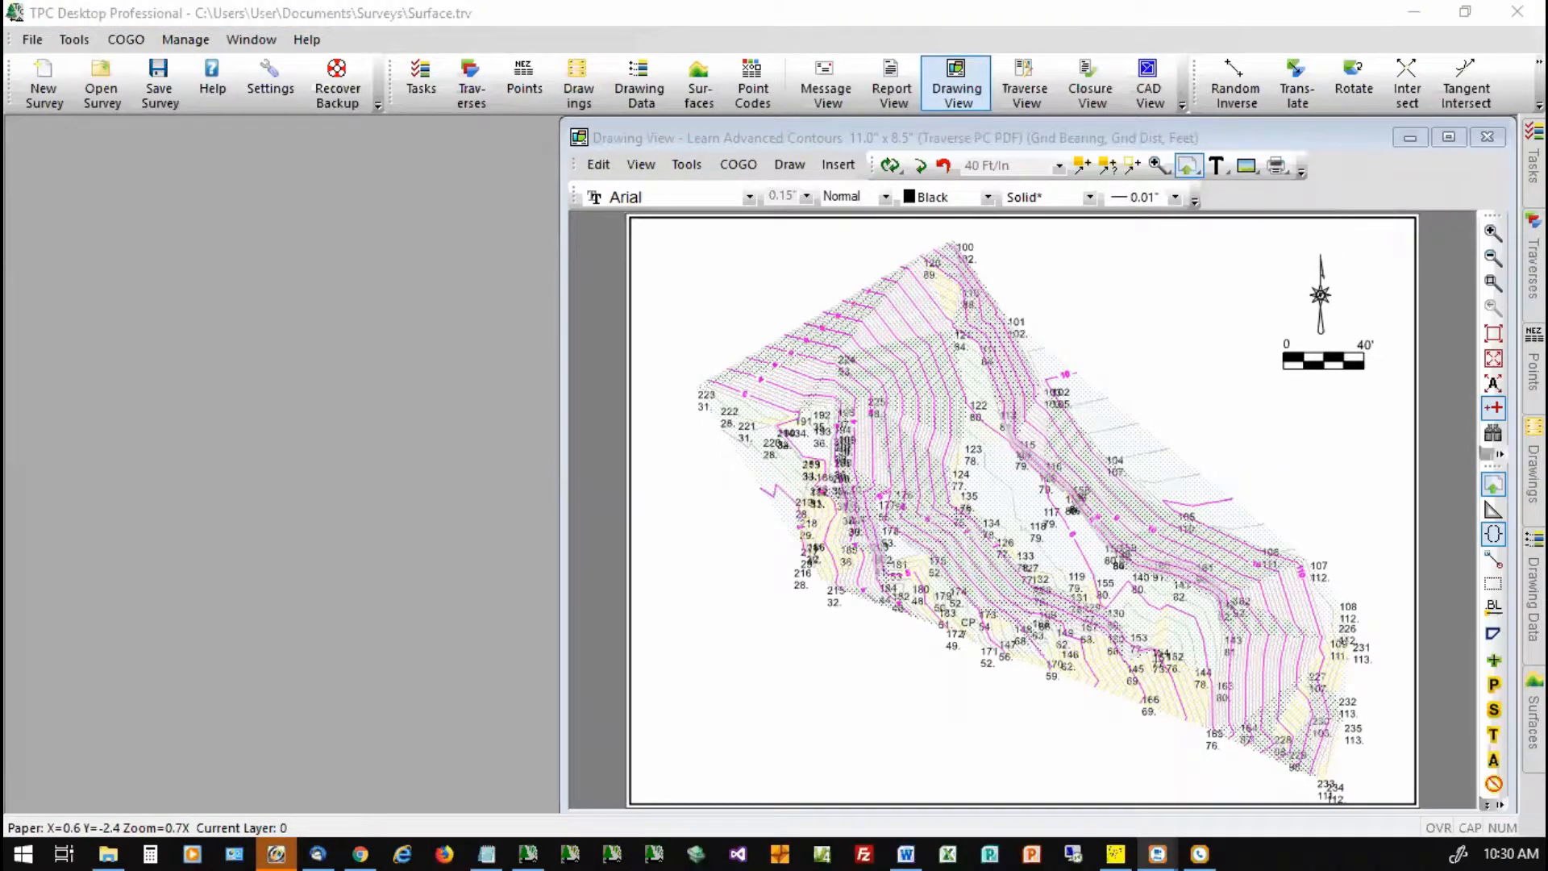
Step: Open the layer list of the contour drawing, place it clear of the drawing, and sort the layers by drawing order
{"action": "left_click", "coordinate": [1514, 276]}
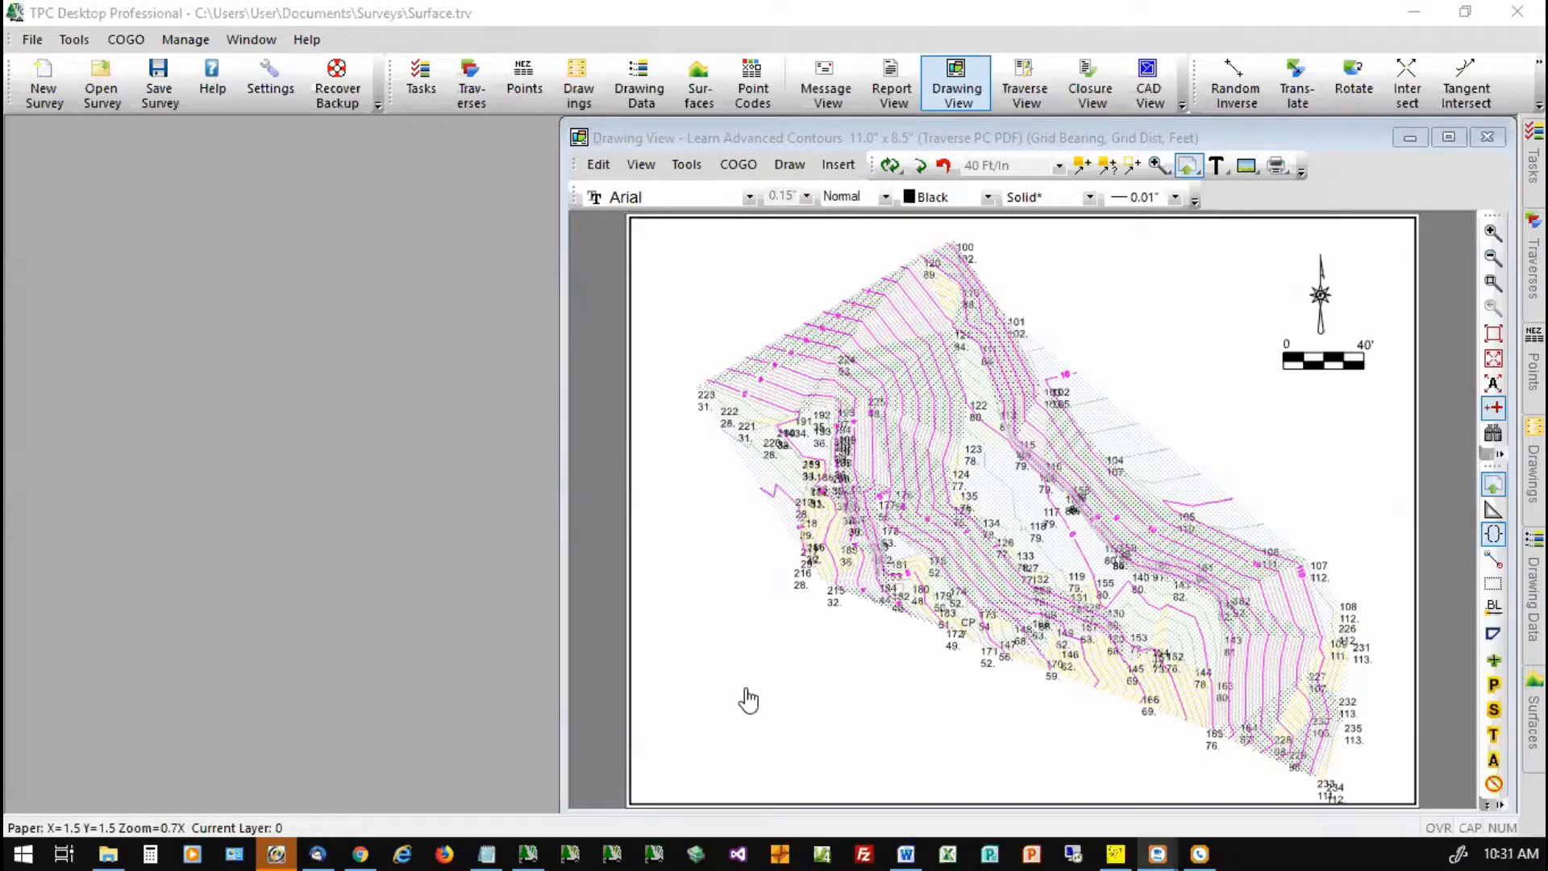
{"action": "right_click", "coordinate": [1129, 369]}
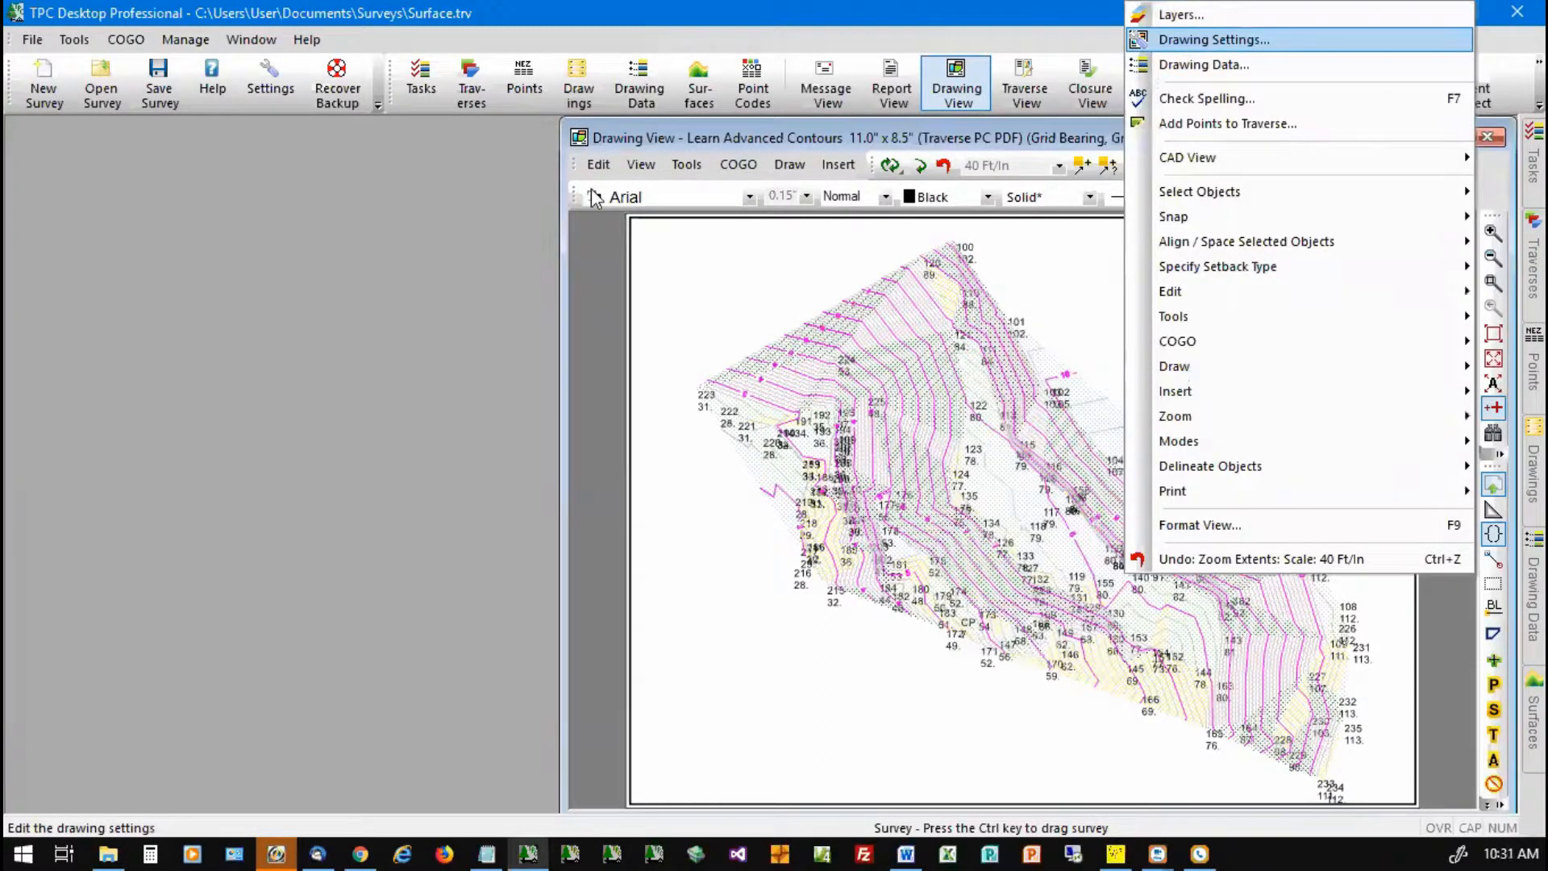
{"action": "left_click", "coordinate": [687, 166]}
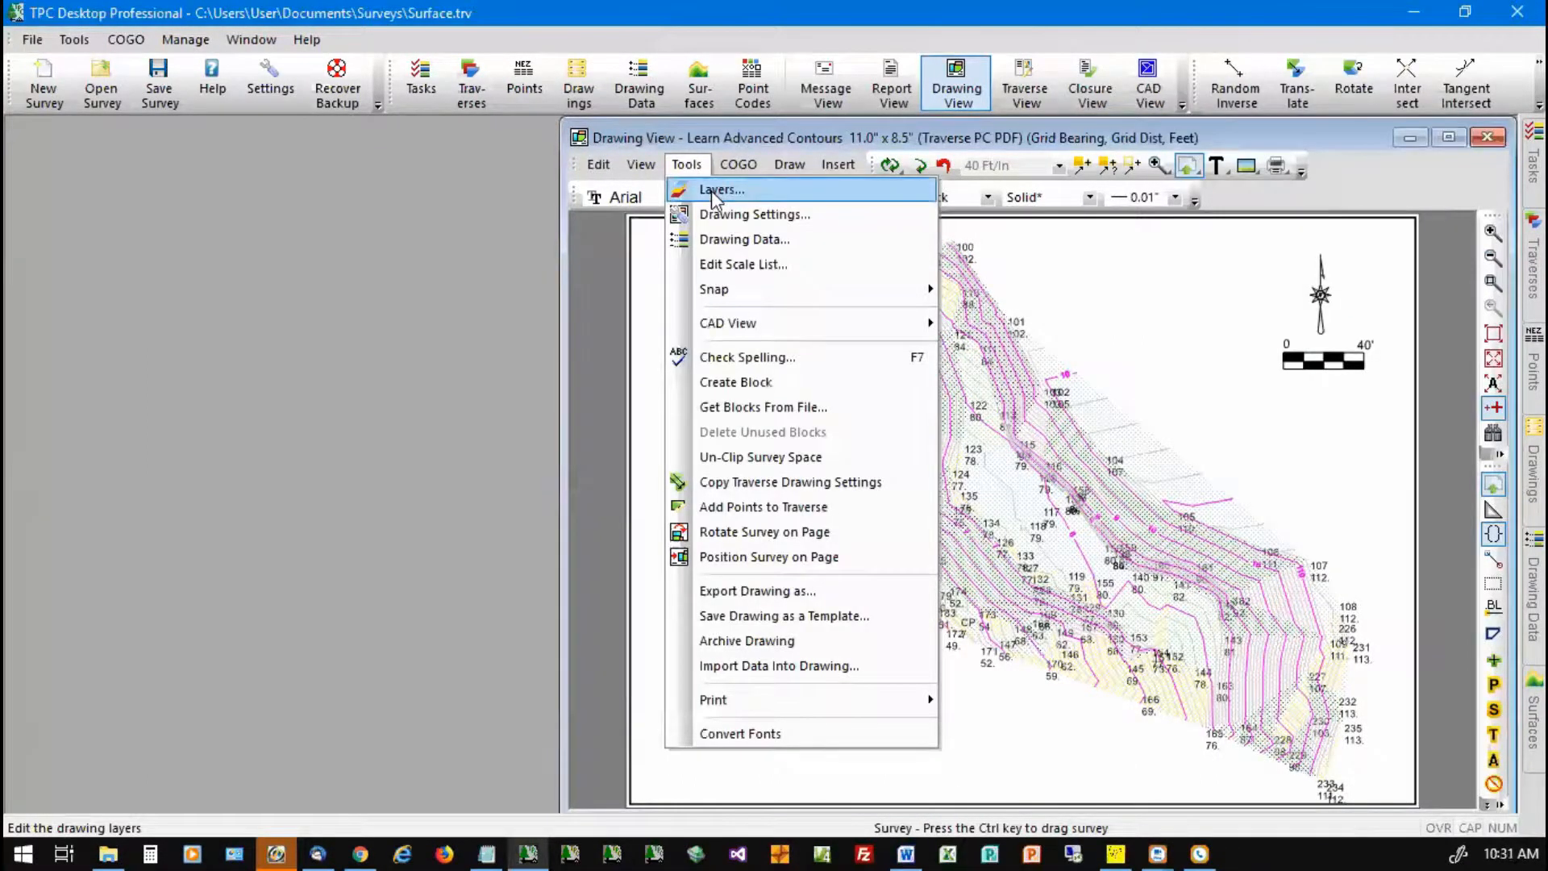
{"action": "left_click", "coordinate": [715, 191]}
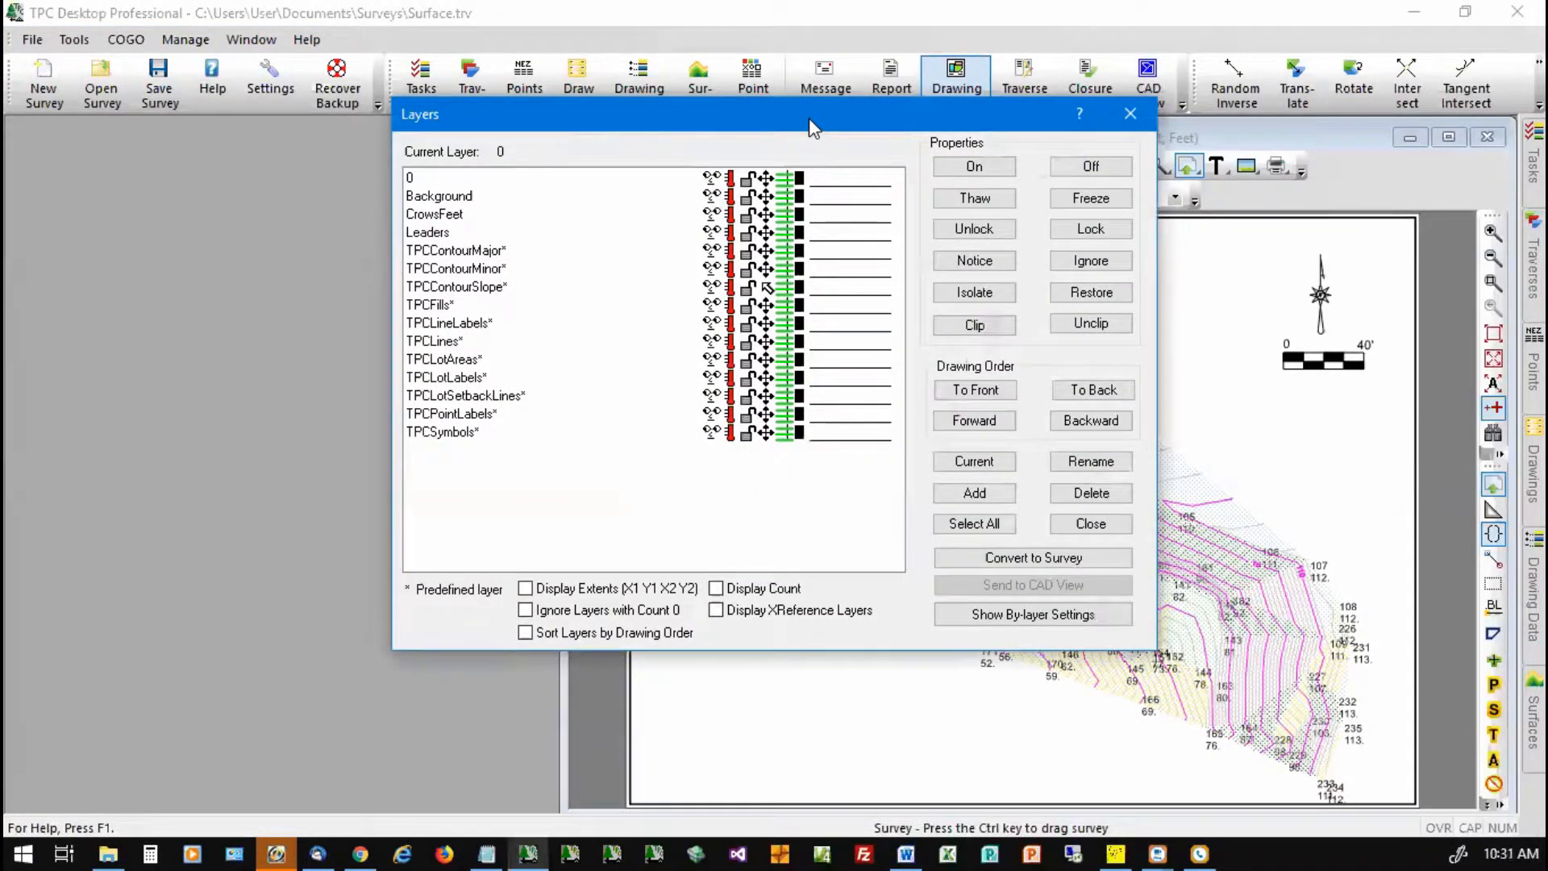
{"action": "left_click_drag", "start_coordinate": [809, 118], "coordinate": [433, 159]}
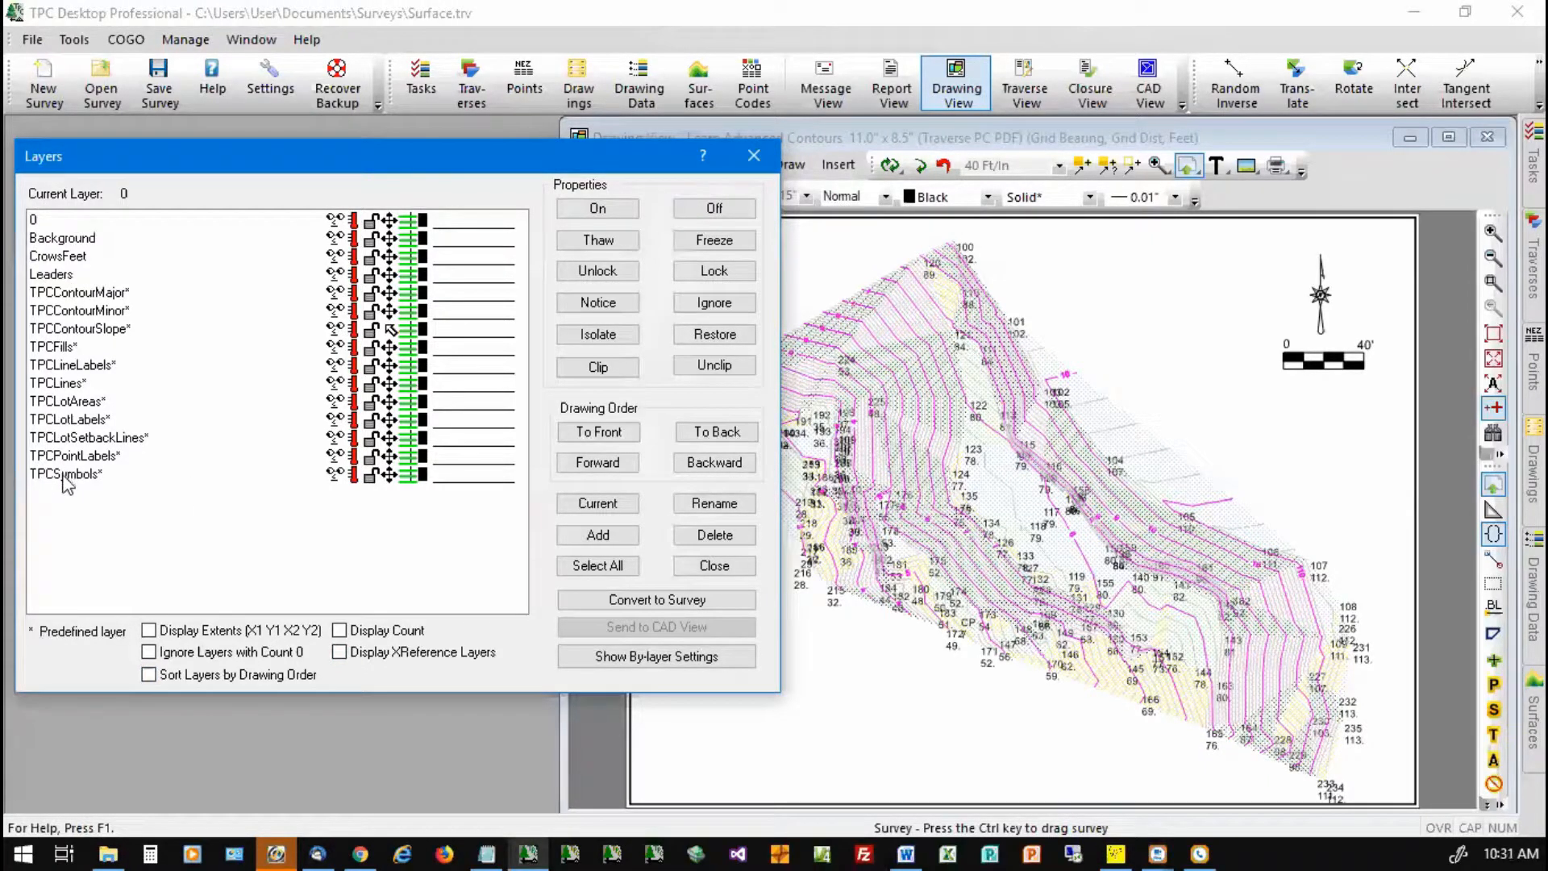
{"action": "left_click", "coordinate": [149, 675]}
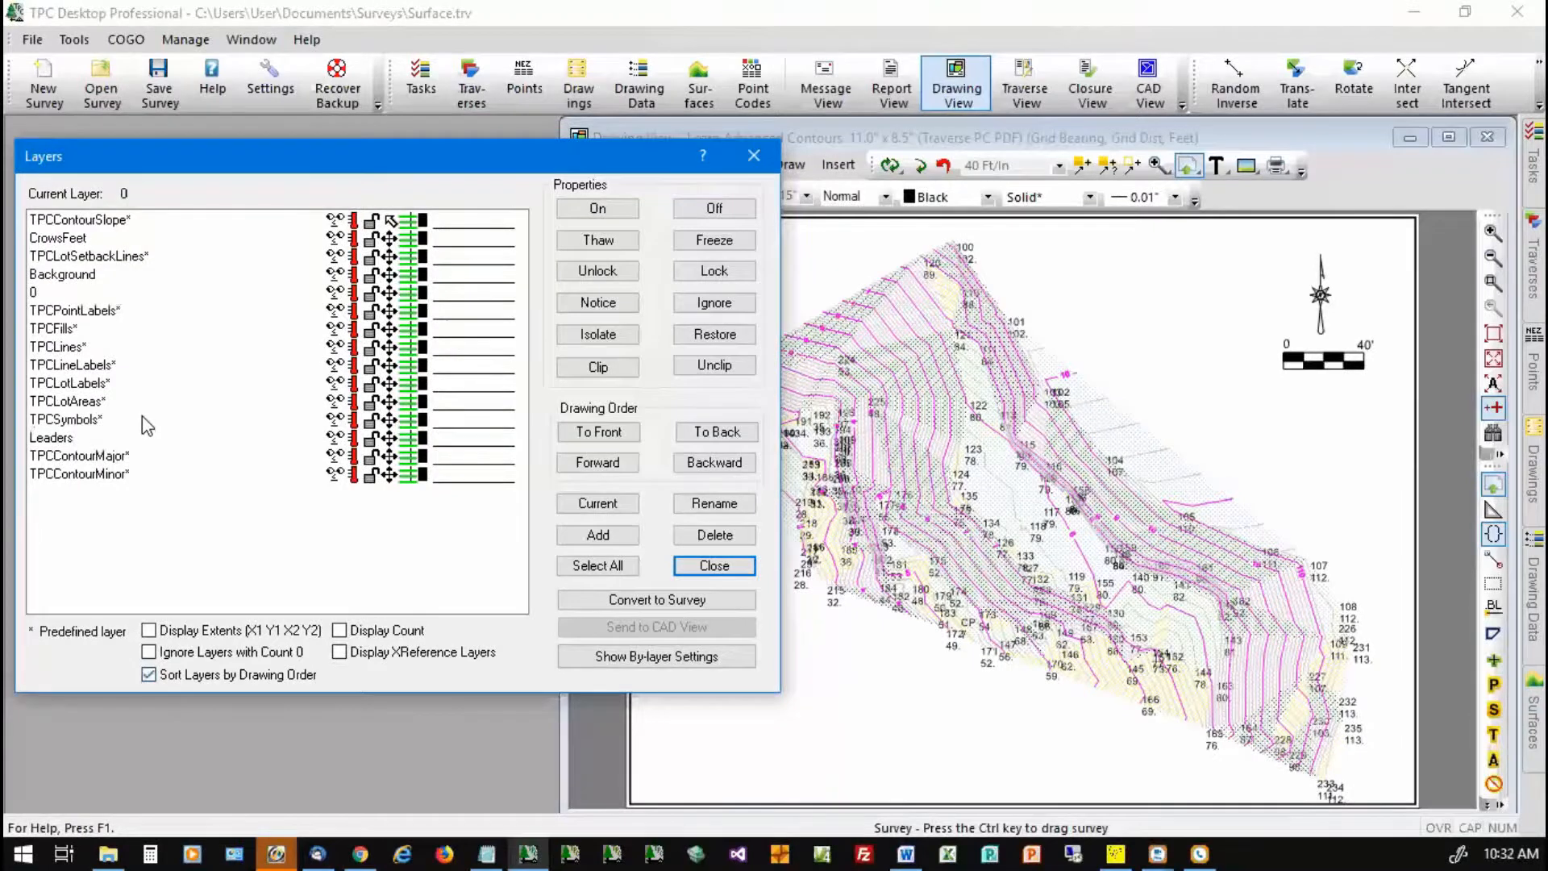
Step: Bring the TPCPointLabels layer to the front of the drawing order
{"action": "left_click", "coordinate": [92, 367]}
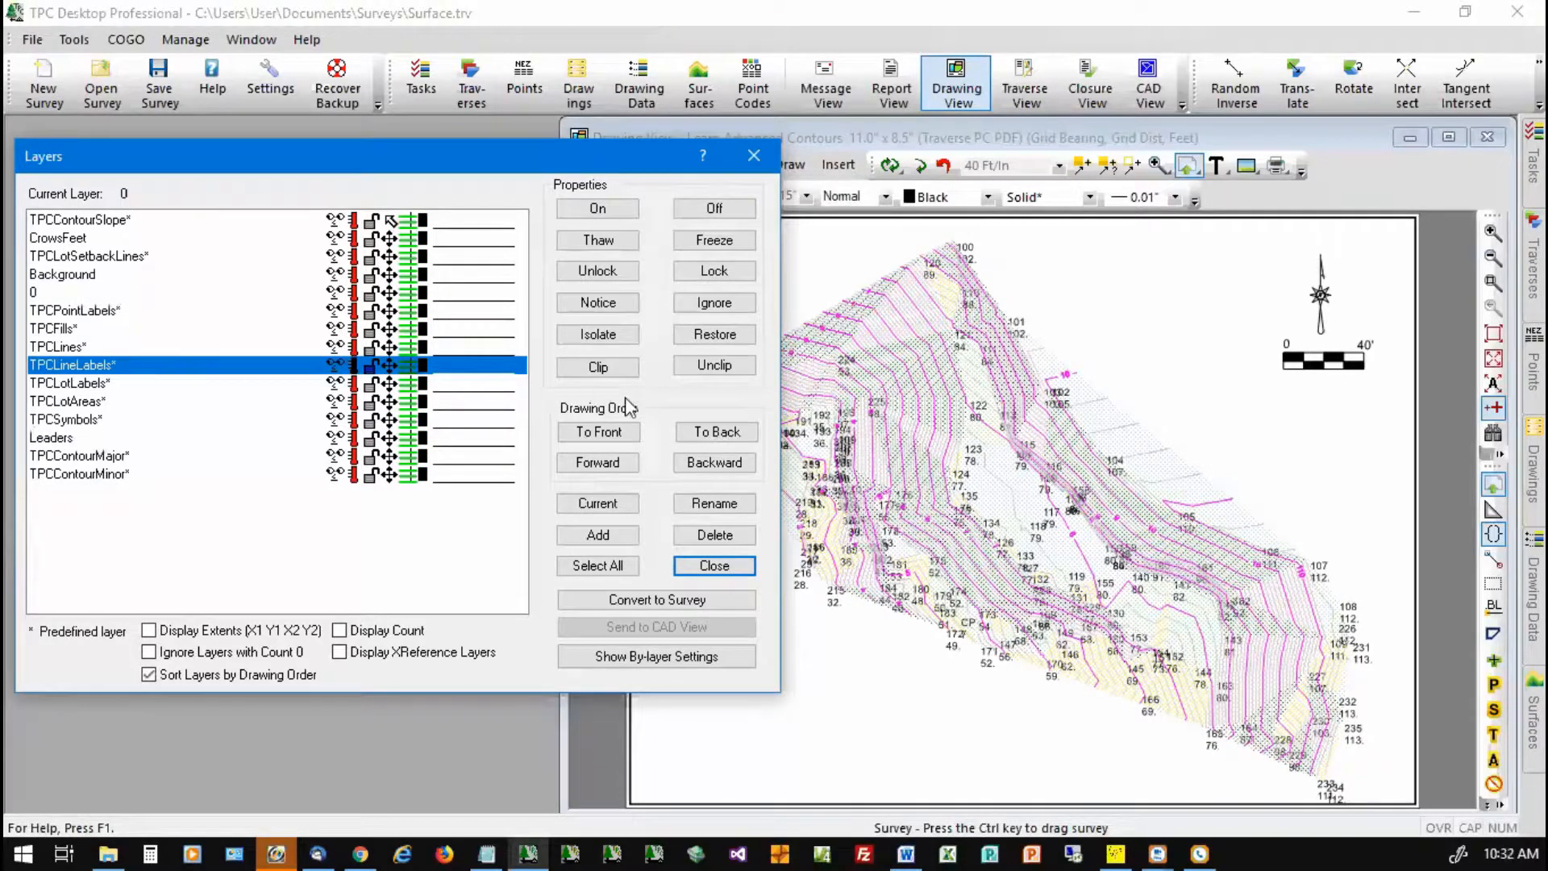
{"action": "left_click", "coordinate": [601, 436]}
{"action": "left_click", "coordinate": [85, 311]}
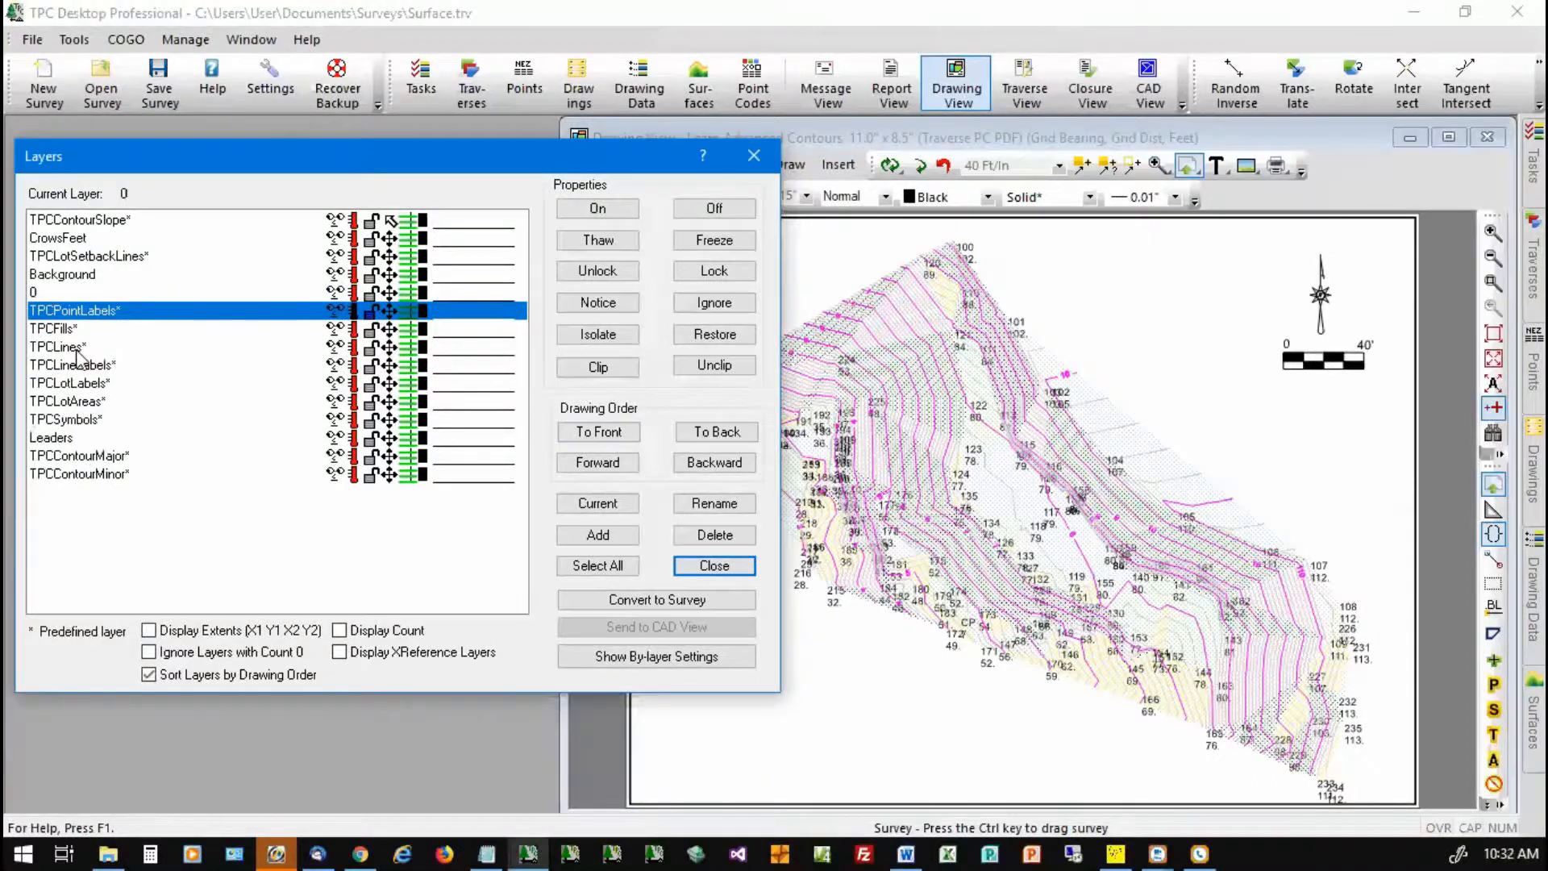
{"action": "left_click", "coordinate": [597, 433]}
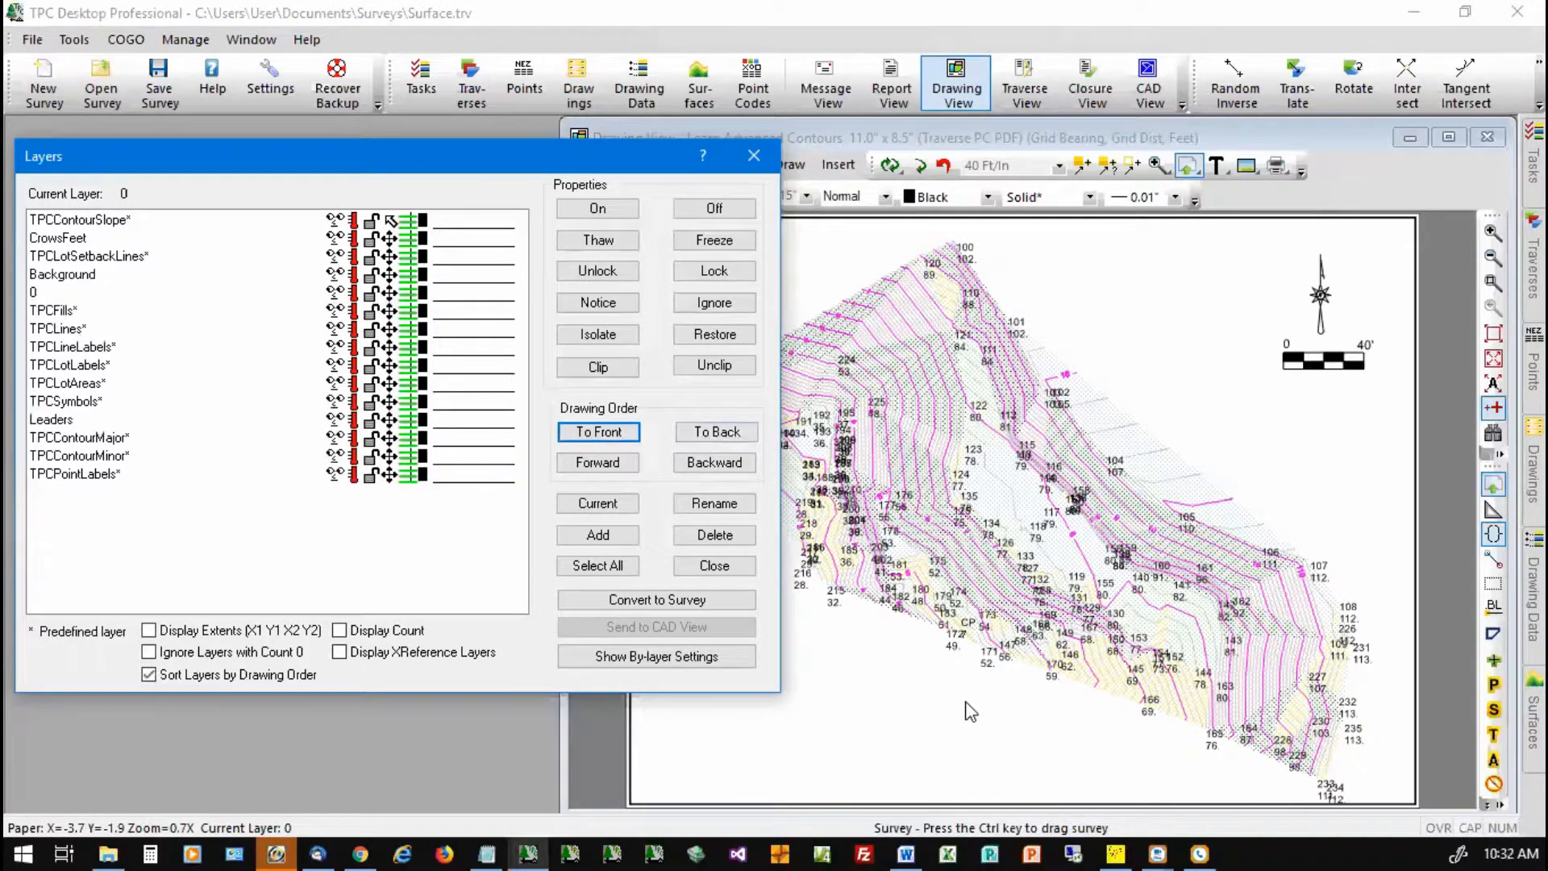
Step: Send the TPCPointLabels layer to the back of the drawing order, and move it forward ten levels one at a time
{"action": "left_click", "coordinate": [74, 474]}
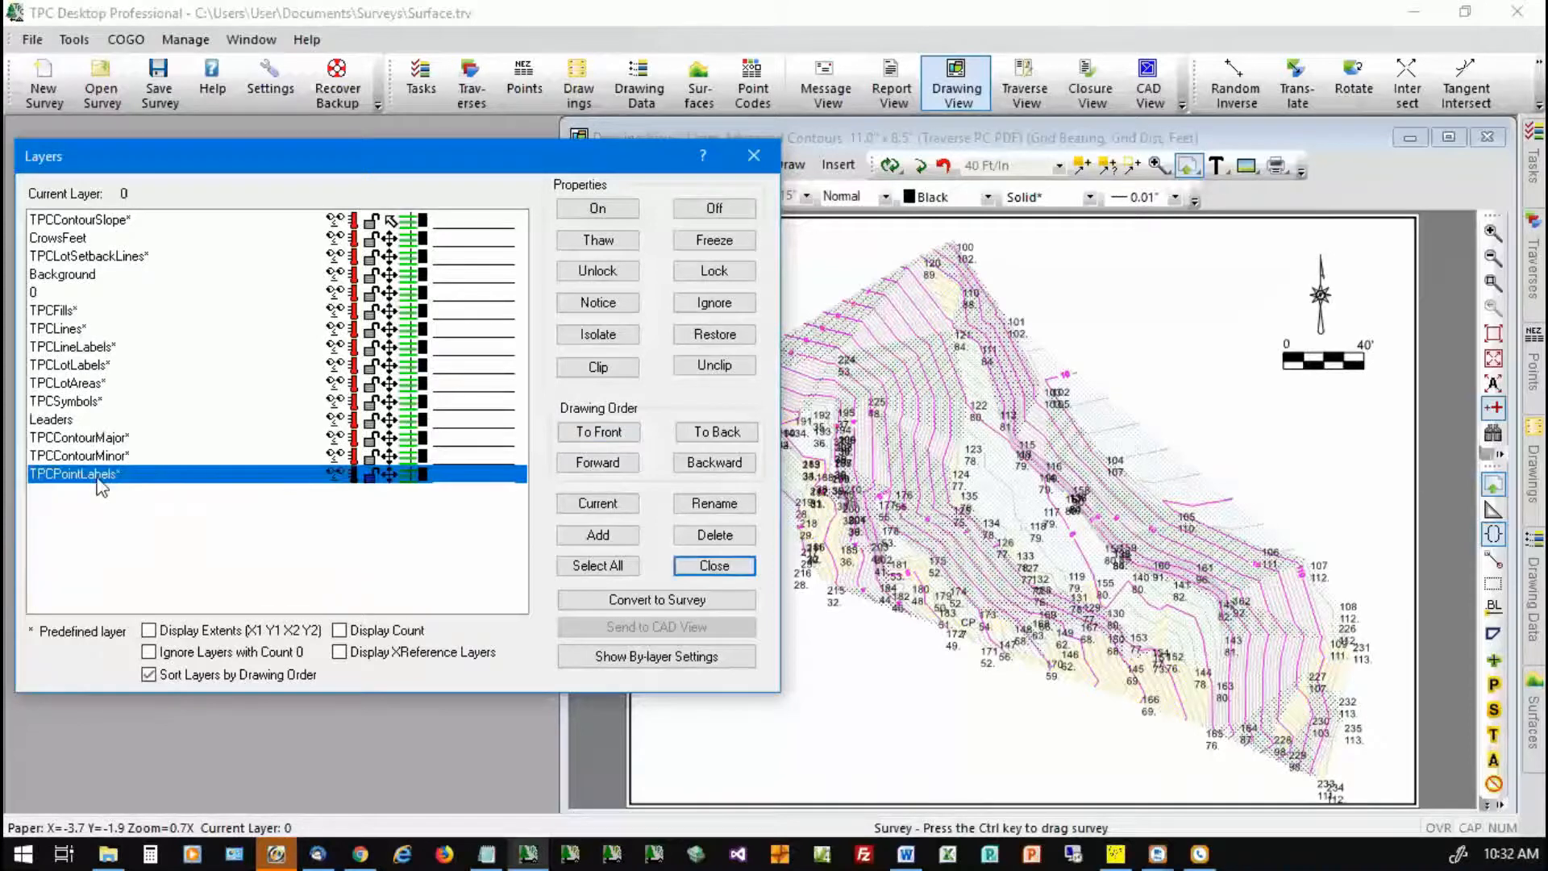
{"action": "left_click", "coordinate": [718, 435]}
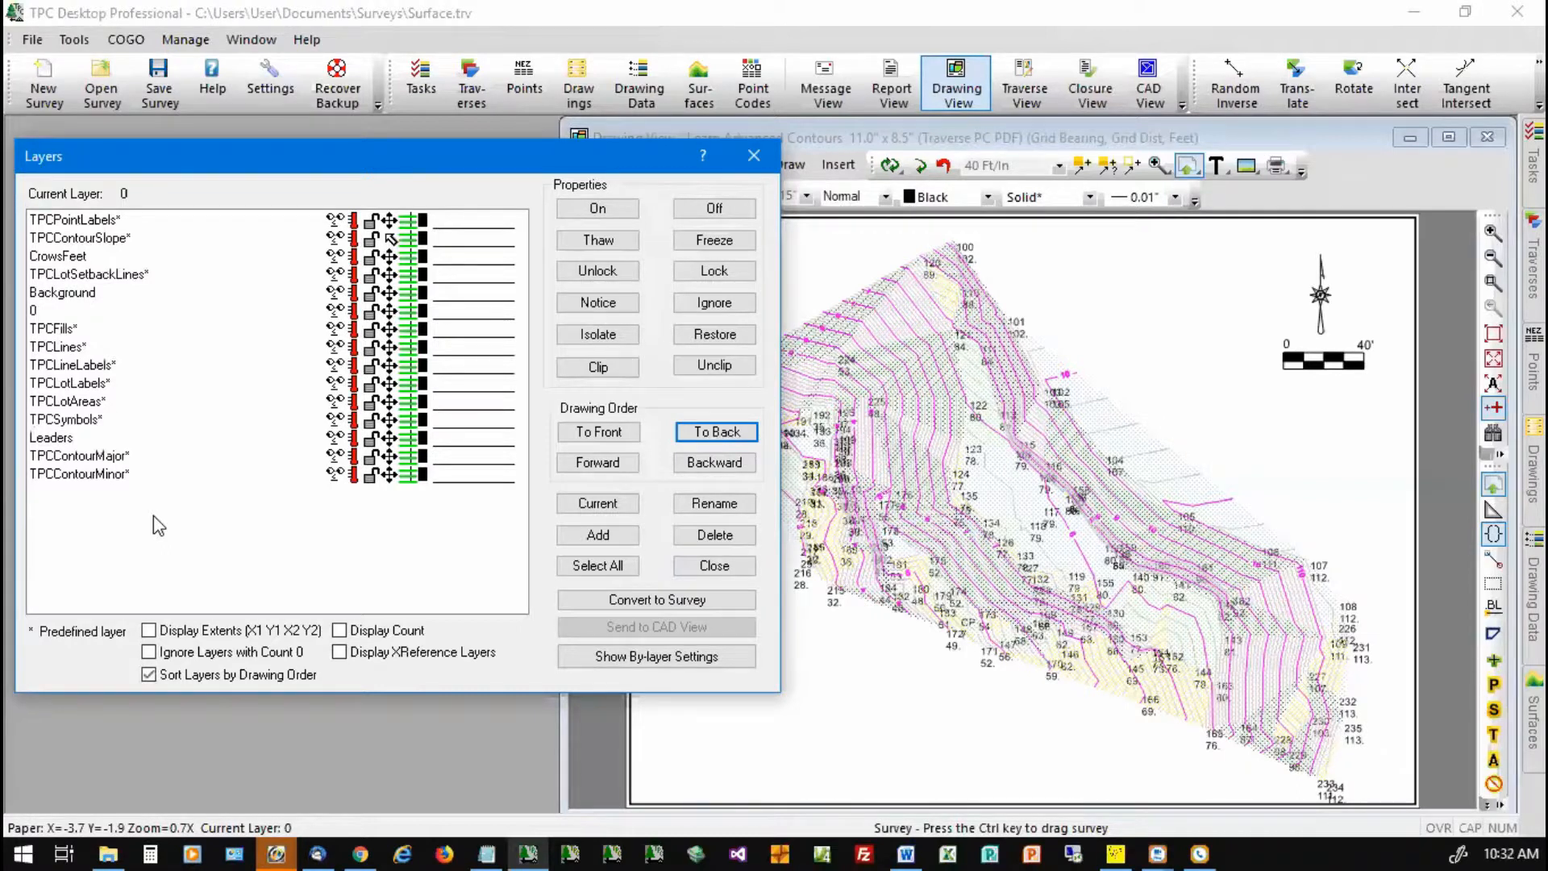
{"action": "left_click", "coordinate": [94, 222]}
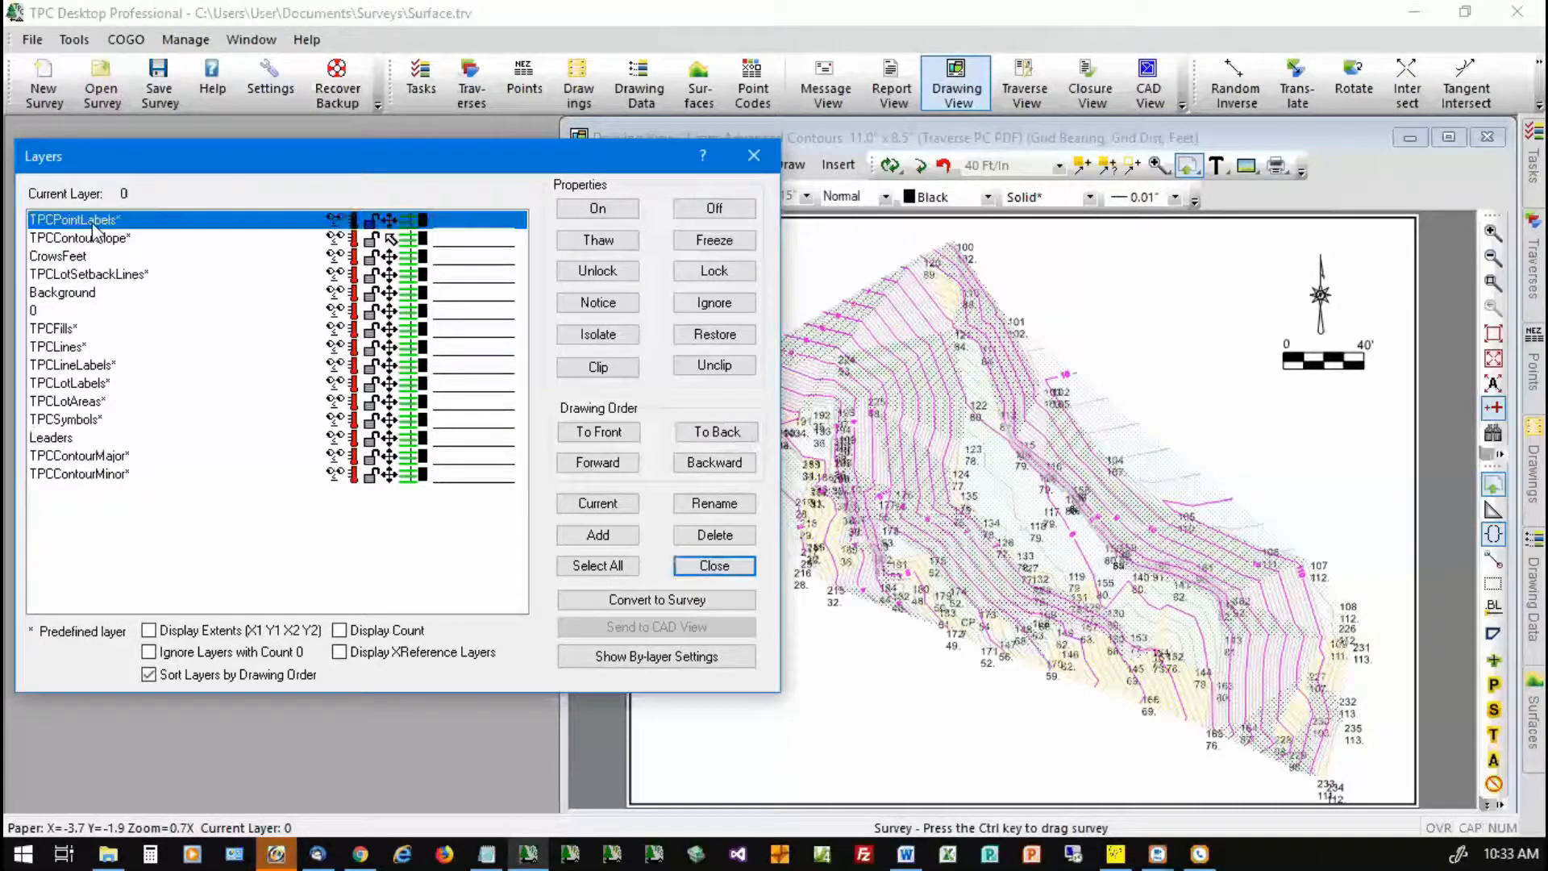
{"action": "left_click", "coordinate": [597, 463]}
{"action": "left_click", "coordinate": [597, 463]}
{"action": "left_click", "coordinate": [597, 463]}
{"action": "left_click", "coordinate": [598, 463]}
{"action": "left_click", "coordinate": [598, 463]}
{"action": "left_click", "coordinate": [597, 462]}
{"action": "left_click", "coordinate": [597, 463]}
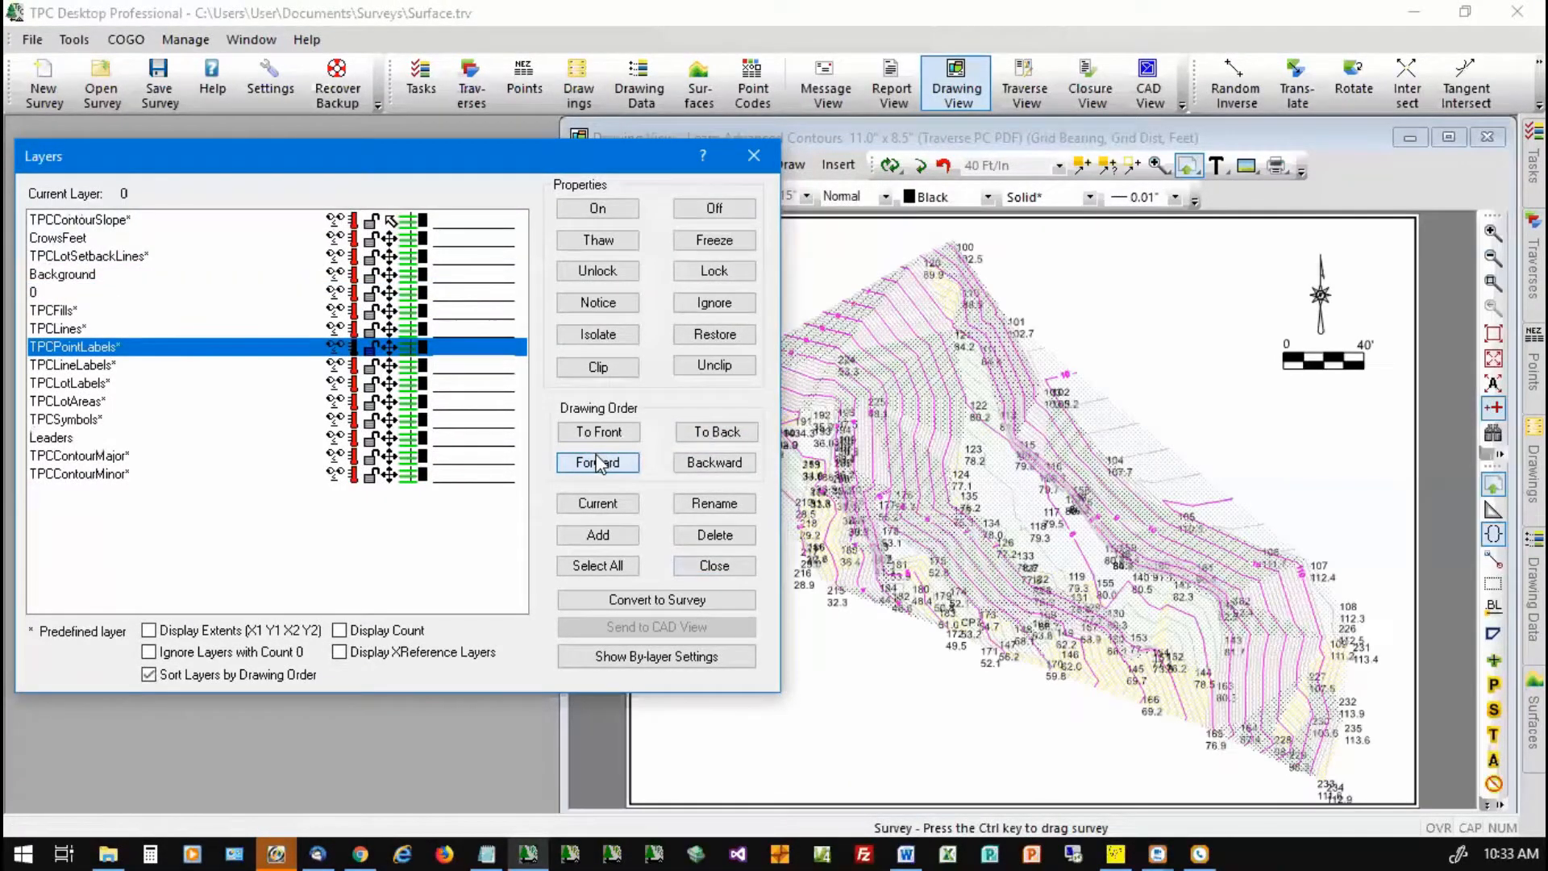
{"action": "left_click", "coordinate": [598, 463]}
{"action": "left_click", "coordinate": [597, 463]}
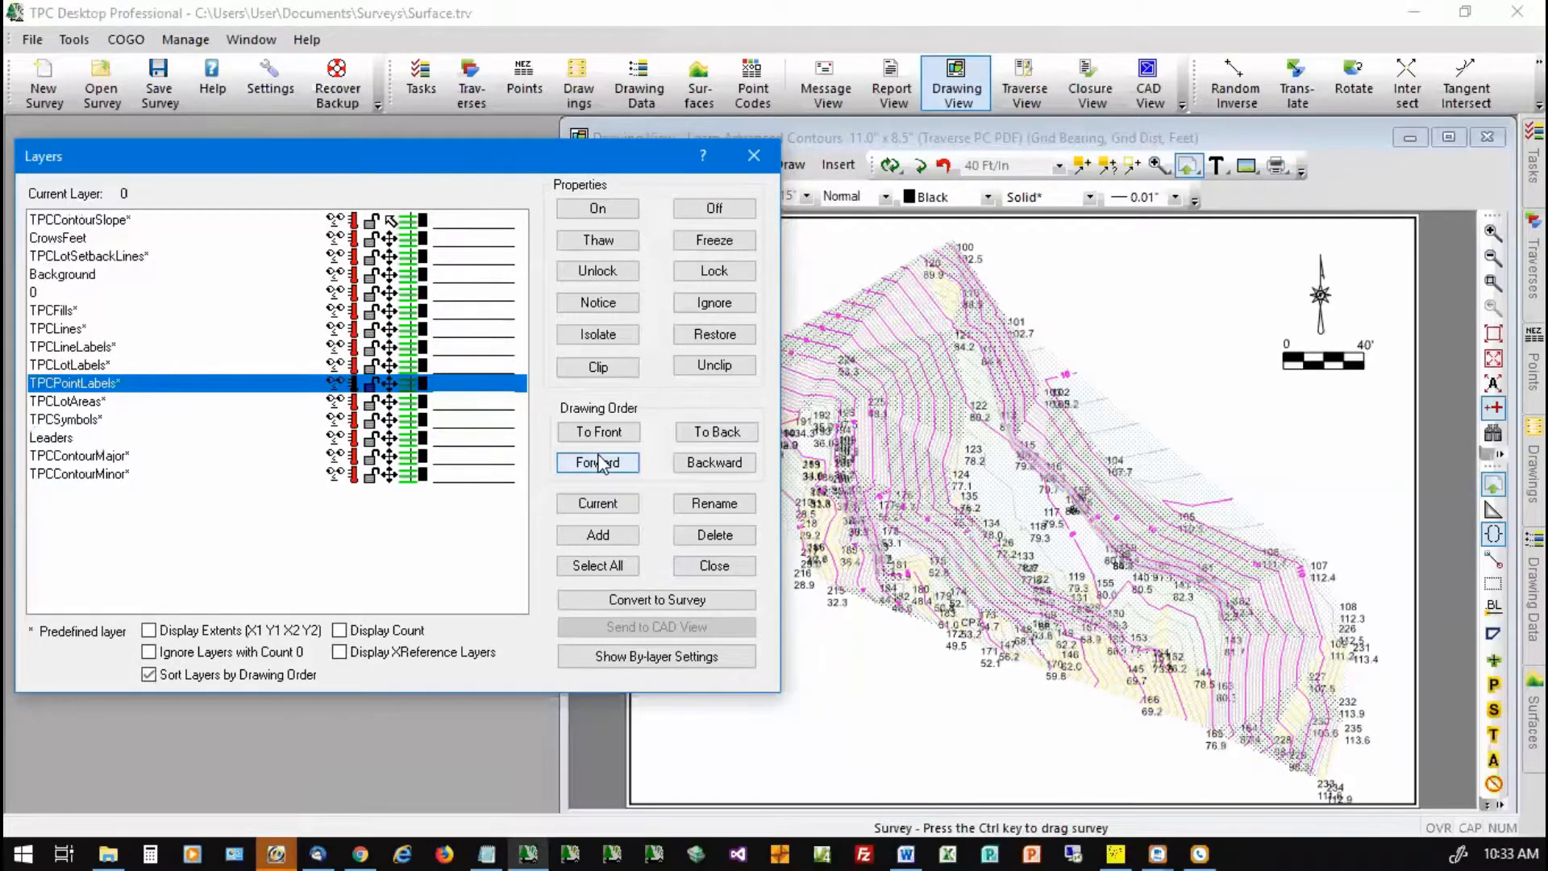
{"action": "left_click", "coordinate": [600, 464]}
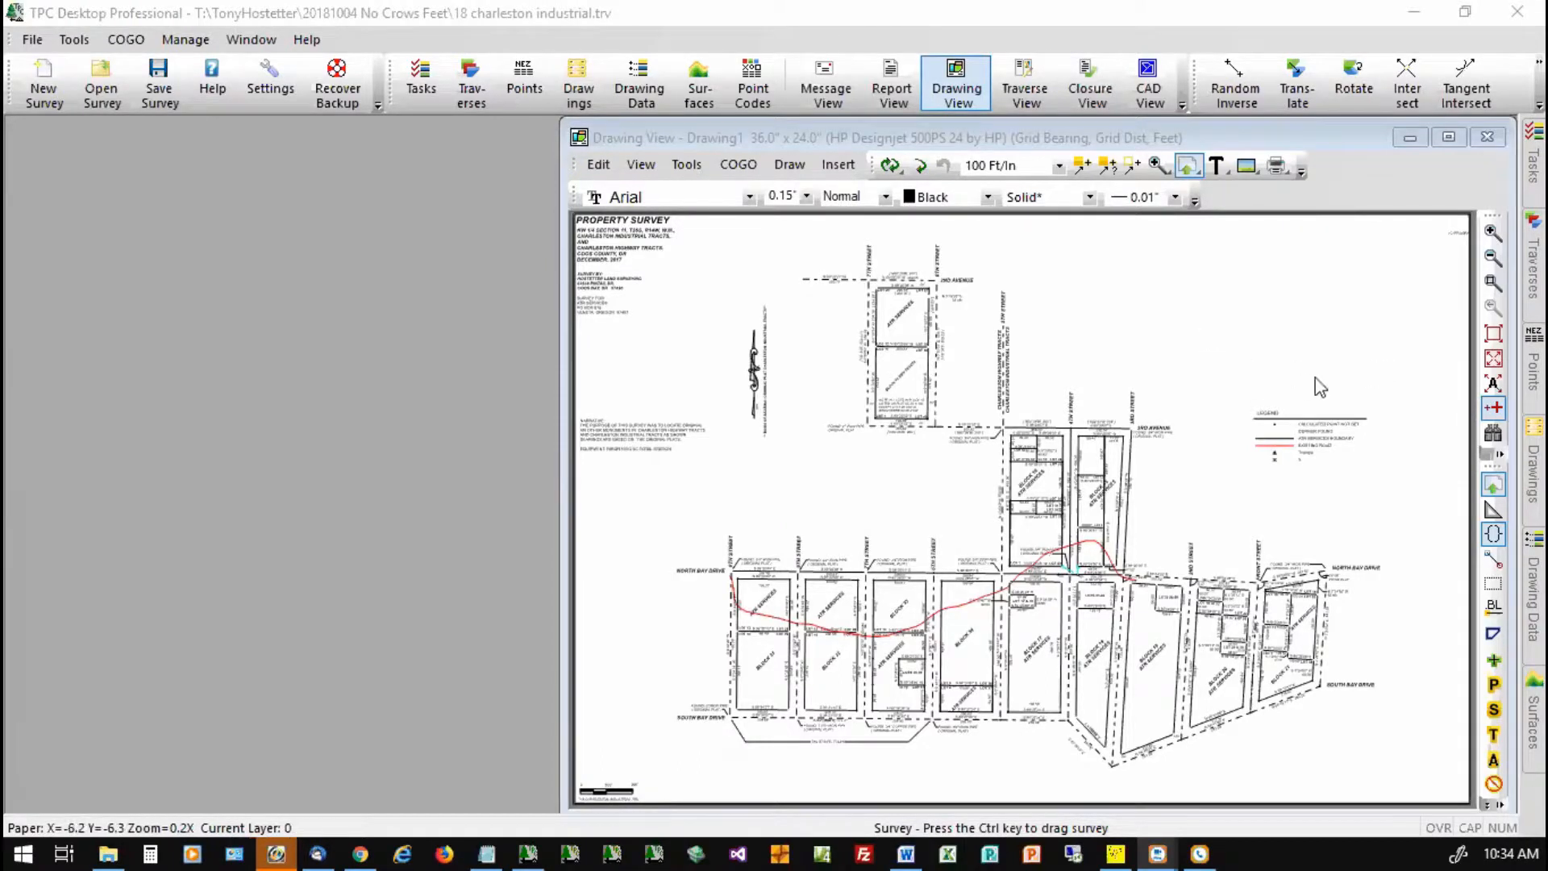
Step: Expand layer 0 in the drawing data of Drawing1 and examine the text, leader, line, arc and group objects it contains
{"action": "mouse_move", "coordinate": [1533, 605]}
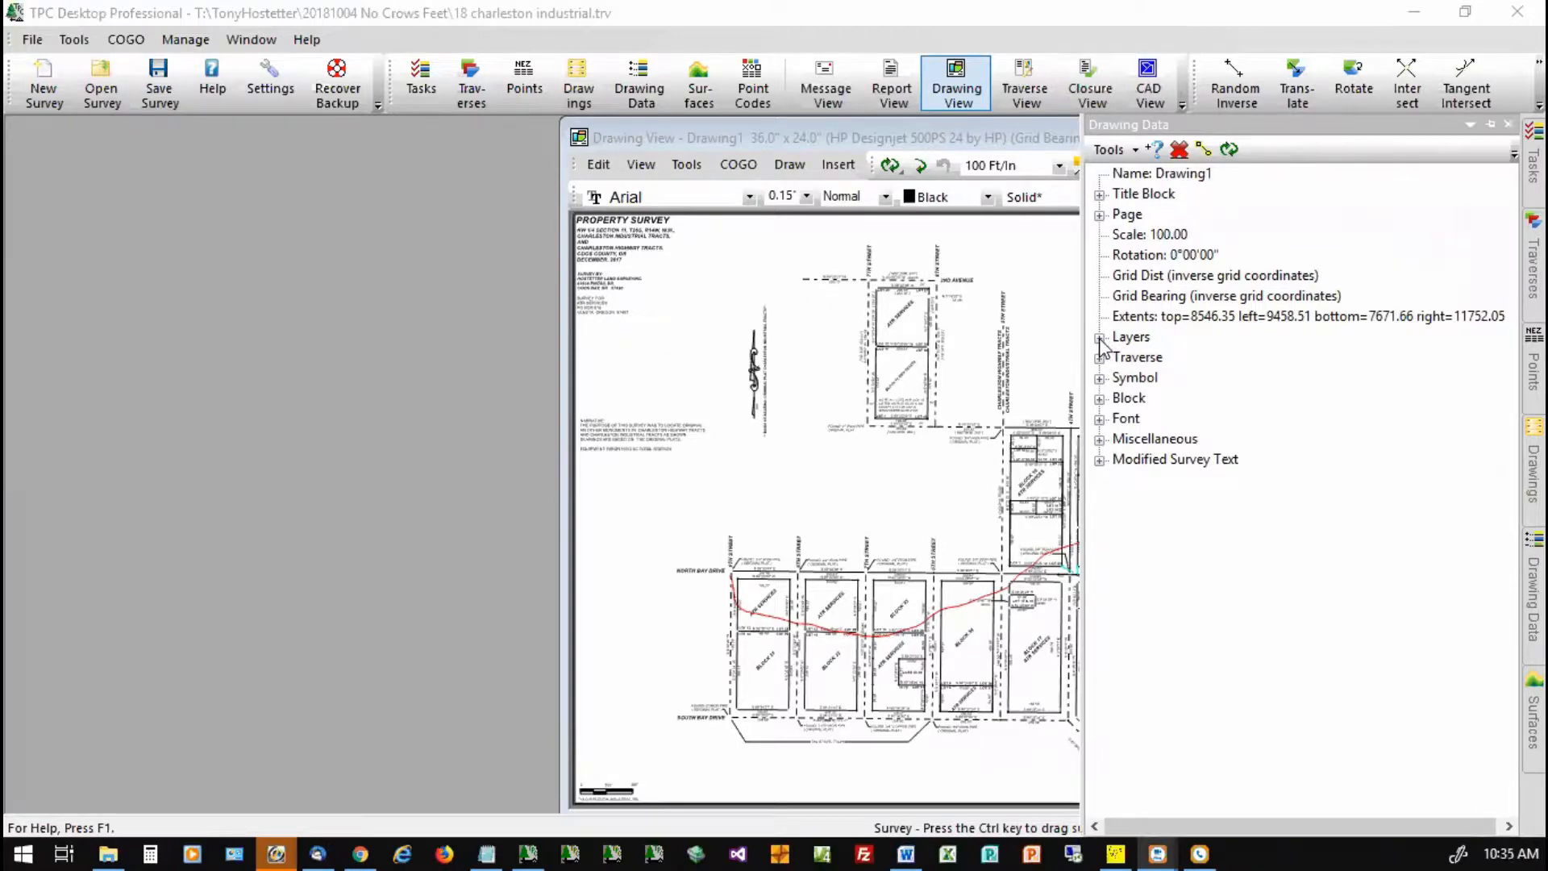
{"action": "left_click", "coordinate": [1099, 337]}
{"action": "left_click", "coordinate": [1122, 360]}
{"action": "left_click", "coordinate": [1120, 358]}
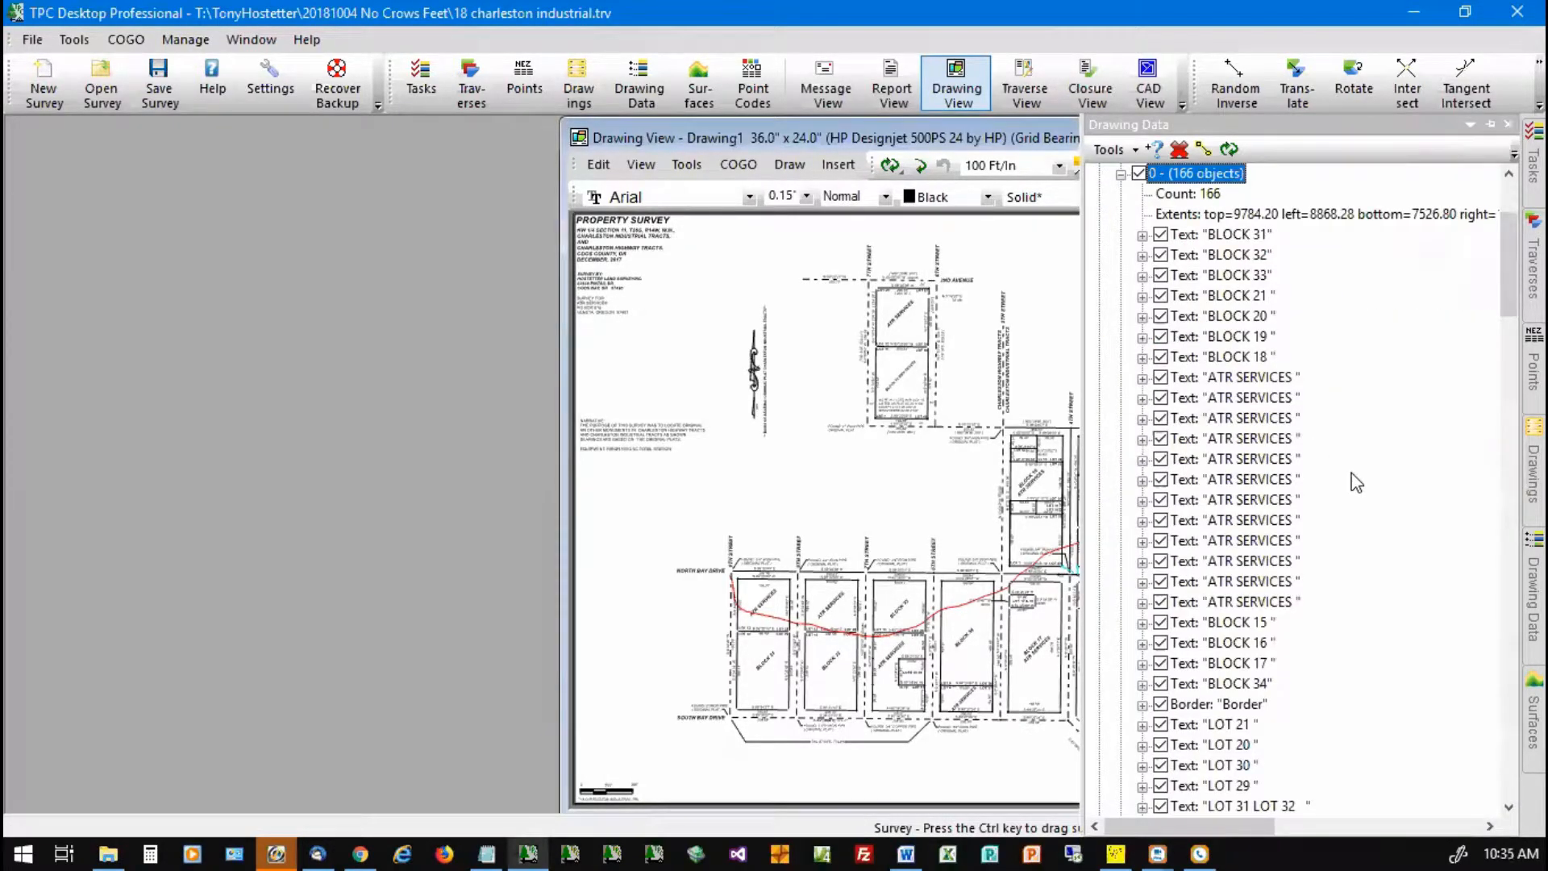
{"action": "scroll", "coordinate": [1356, 482], "scroll_direction": "down", "scroll_amount": 5}
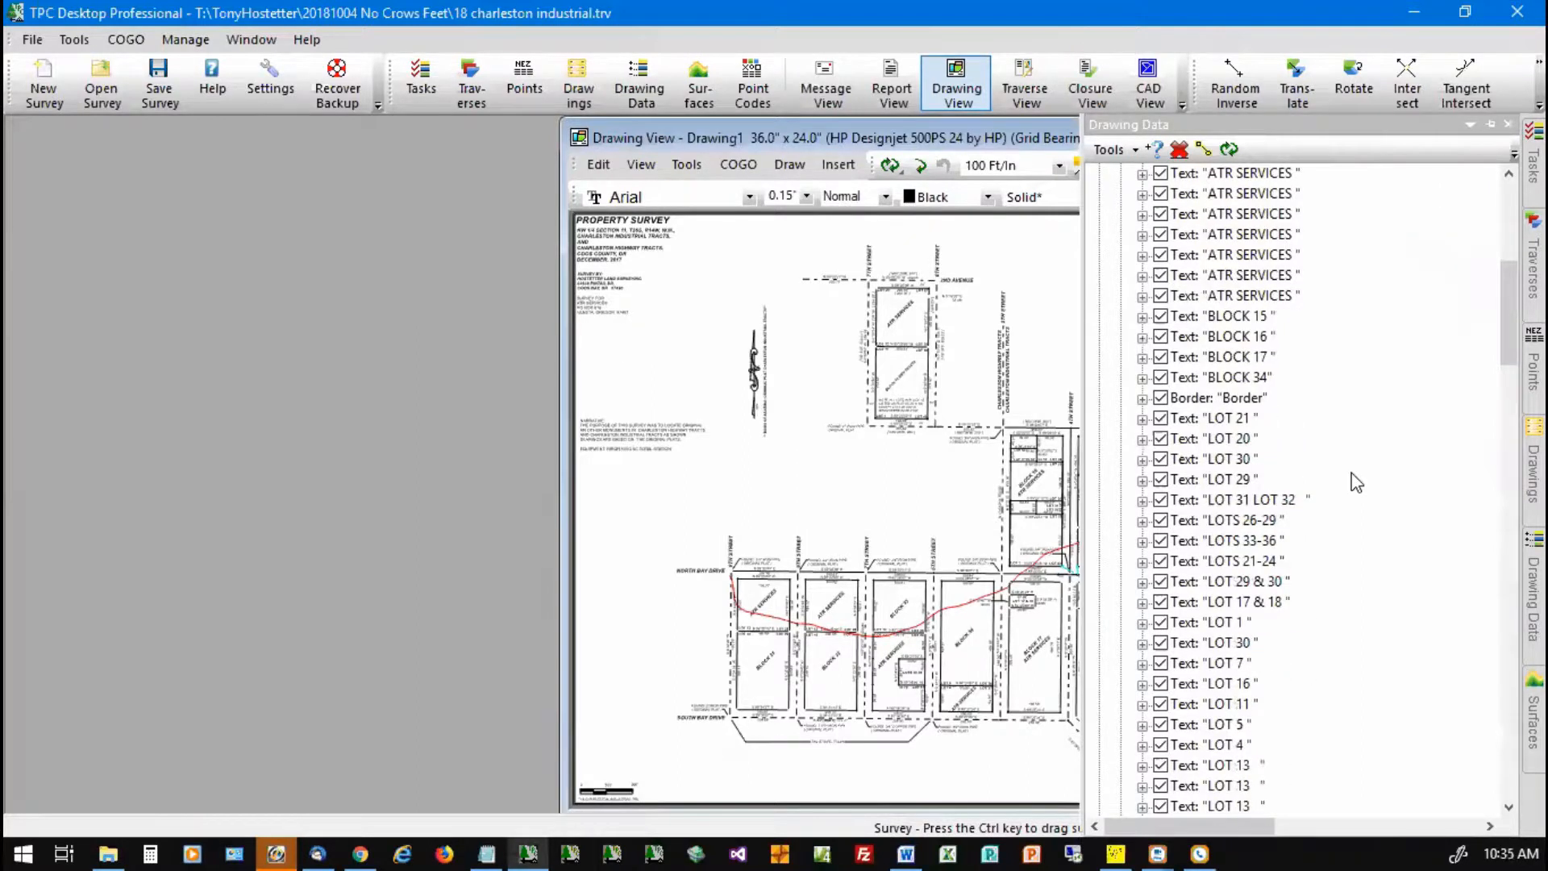
{"action": "scroll", "coordinate": [1356, 482], "scroll_direction": "down", "scroll_amount": 4}
{"action": "scroll", "coordinate": [1357, 483], "scroll_direction": "down", "scroll_amount": 13}
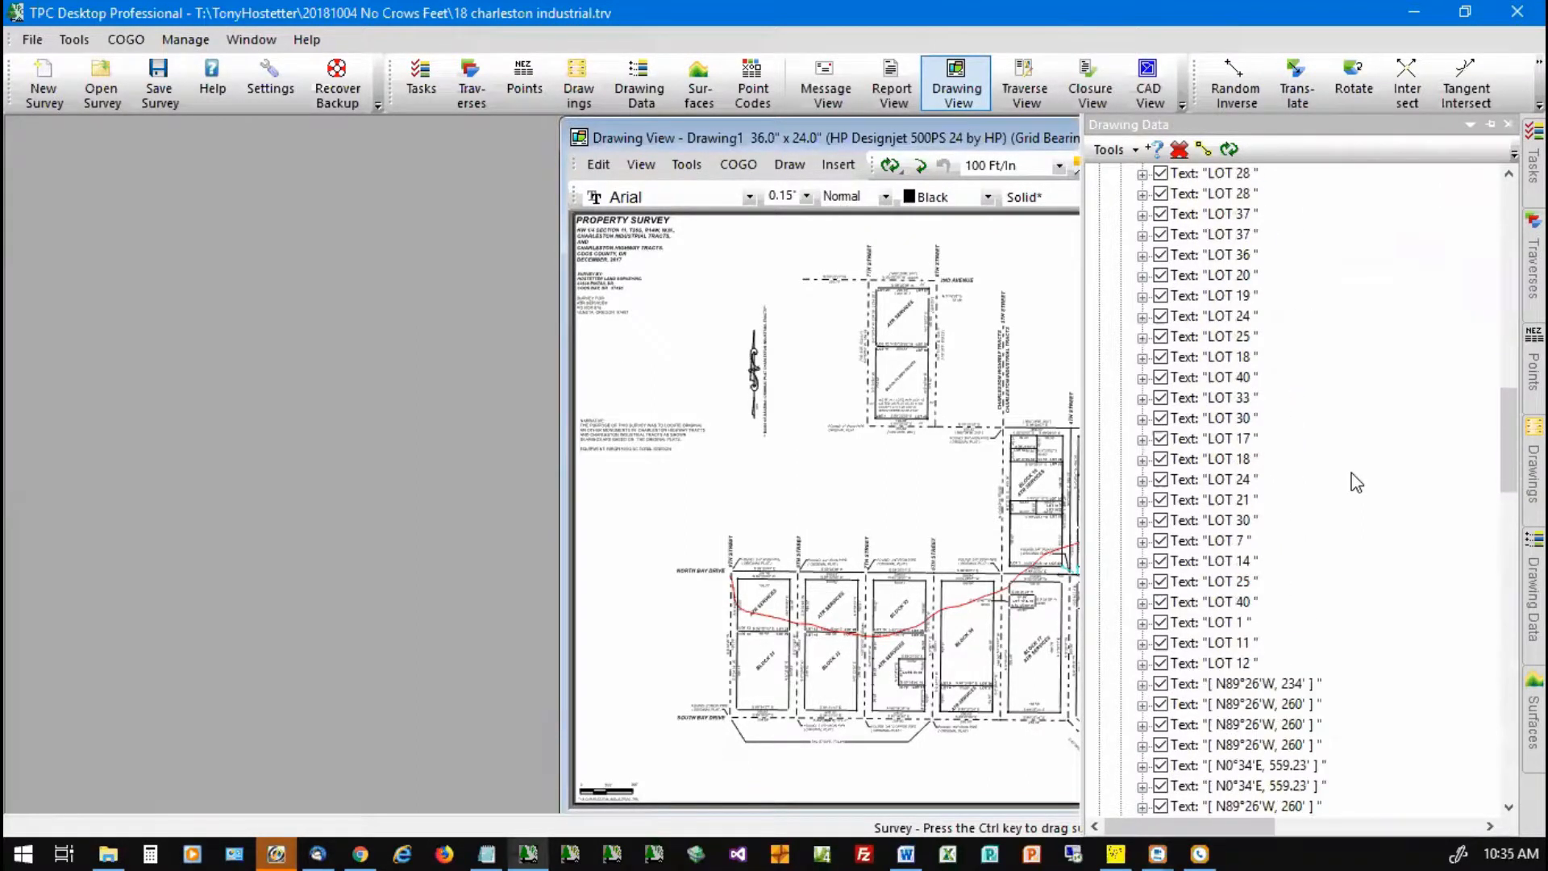
{"action": "scroll", "coordinate": [1357, 482], "scroll_direction": "down", "scroll_amount": 2}
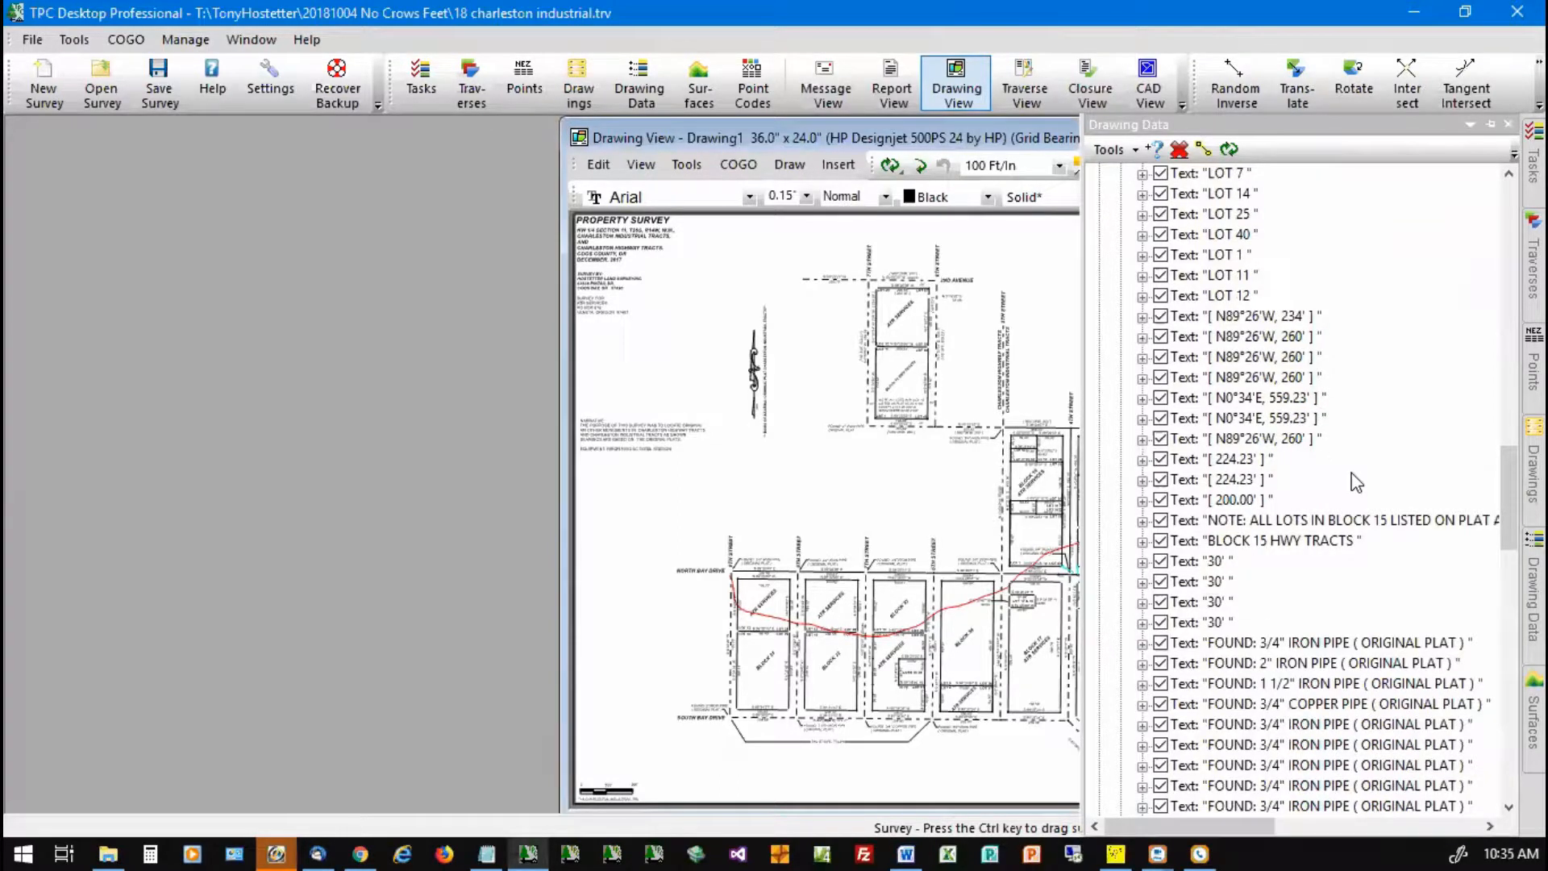
{"action": "scroll", "coordinate": [1356, 482], "scroll_direction": "down", "scroll_amount": 4}
{"action": "scroll", "coordinate": [1356, 482], "scroll_direction": "down", "scroll_amount": 8}
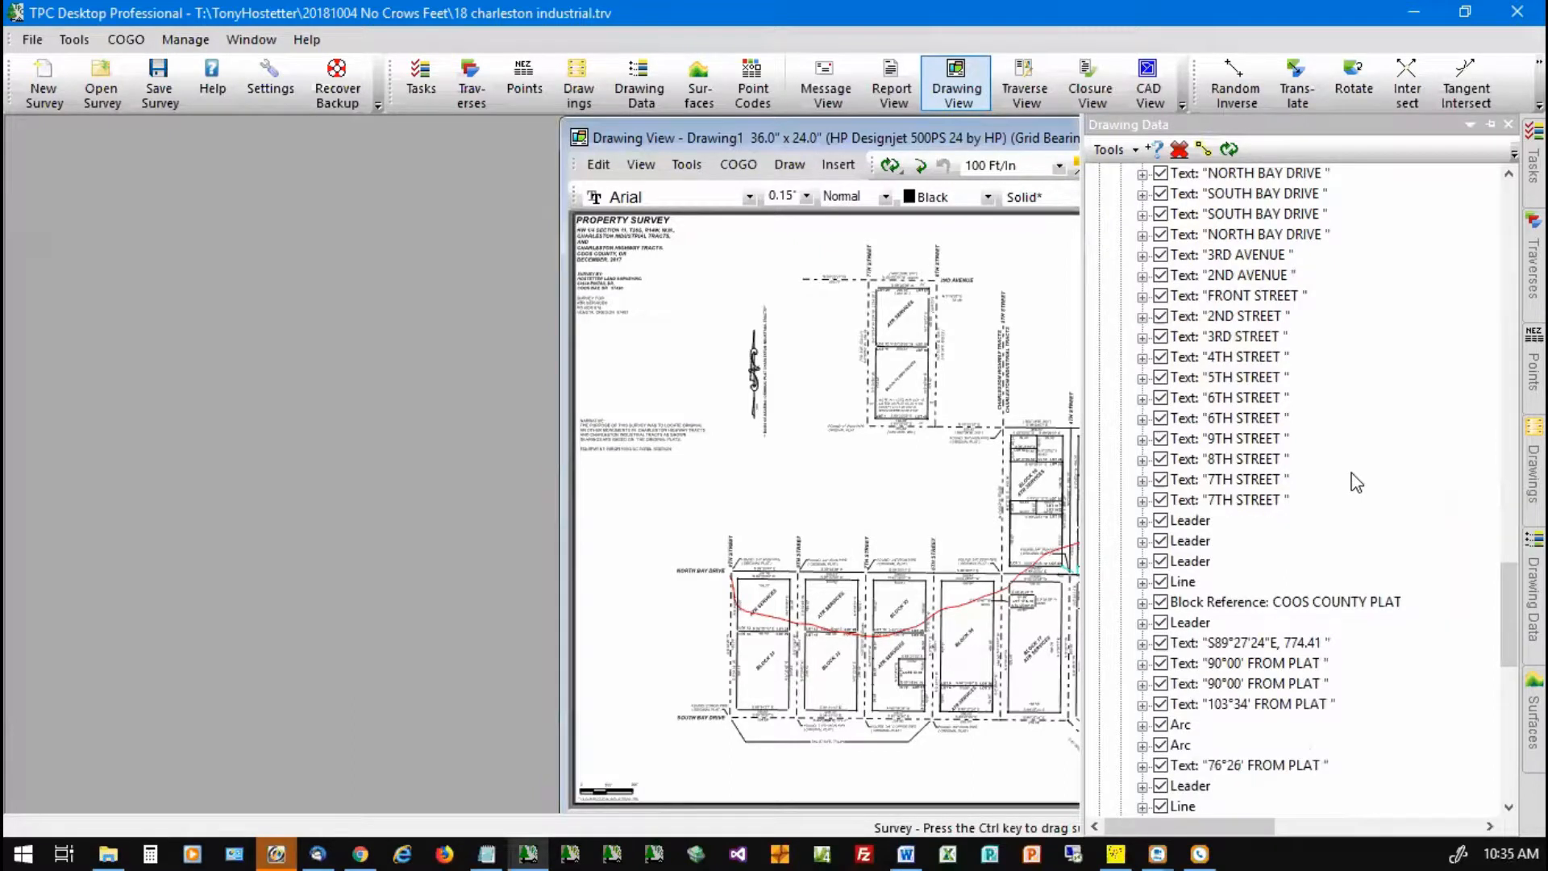
{"action": "scroll", "coordinate": [1357, 482], "scroll_direction": "down", "scroll_amount": 3}
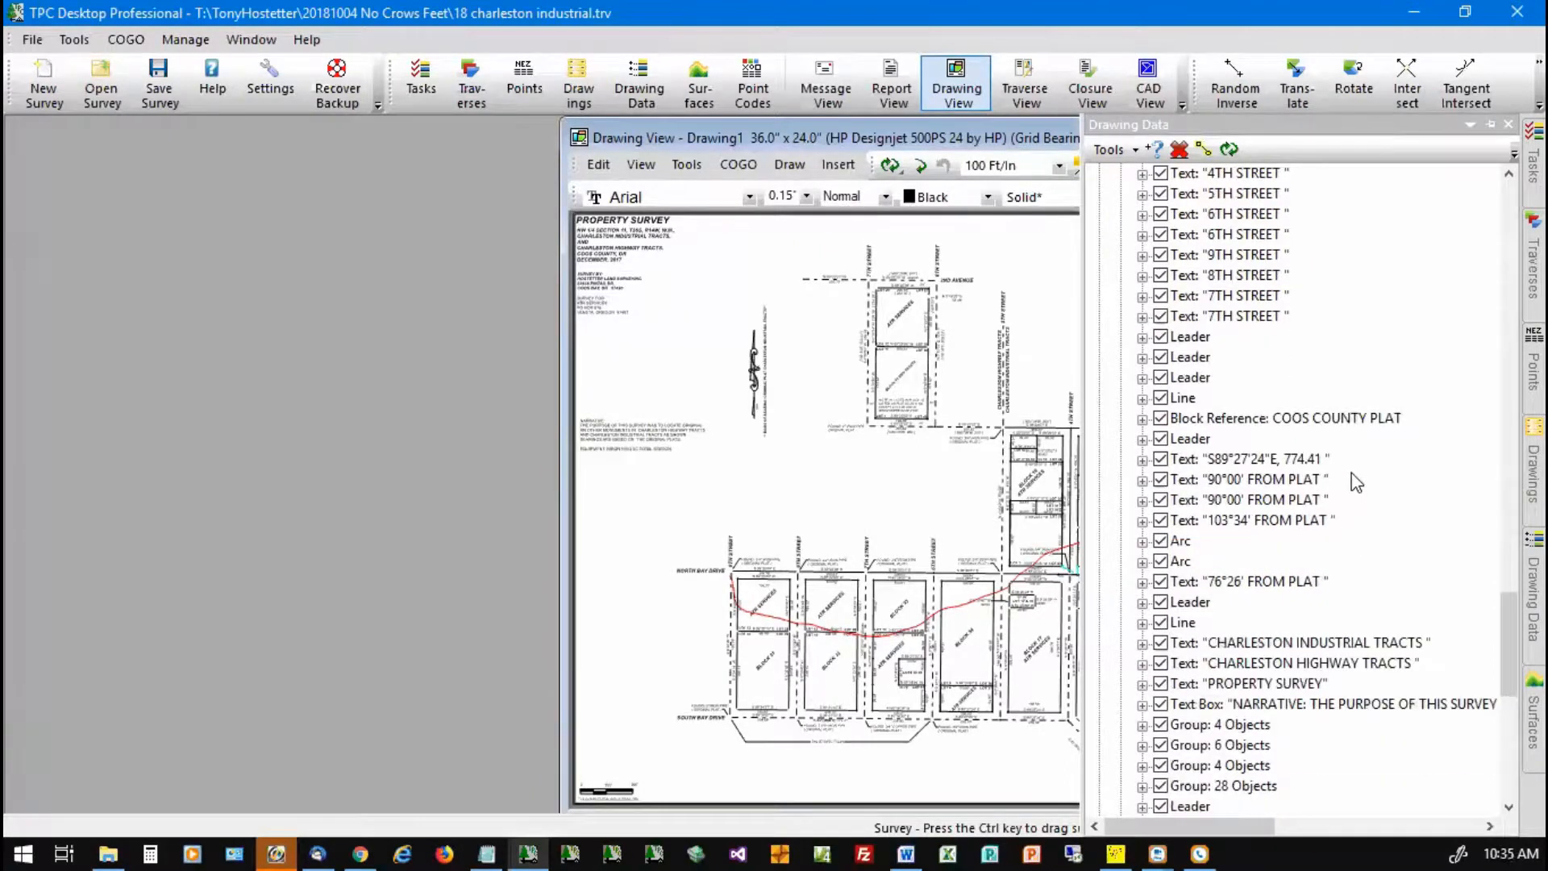
Step: Check the Convert to Survey option for an arc, a leader and a line on layer 0, and turn on Deliniate Object for the line
{"action": "right_click", "coordinate": [1180, 547]}
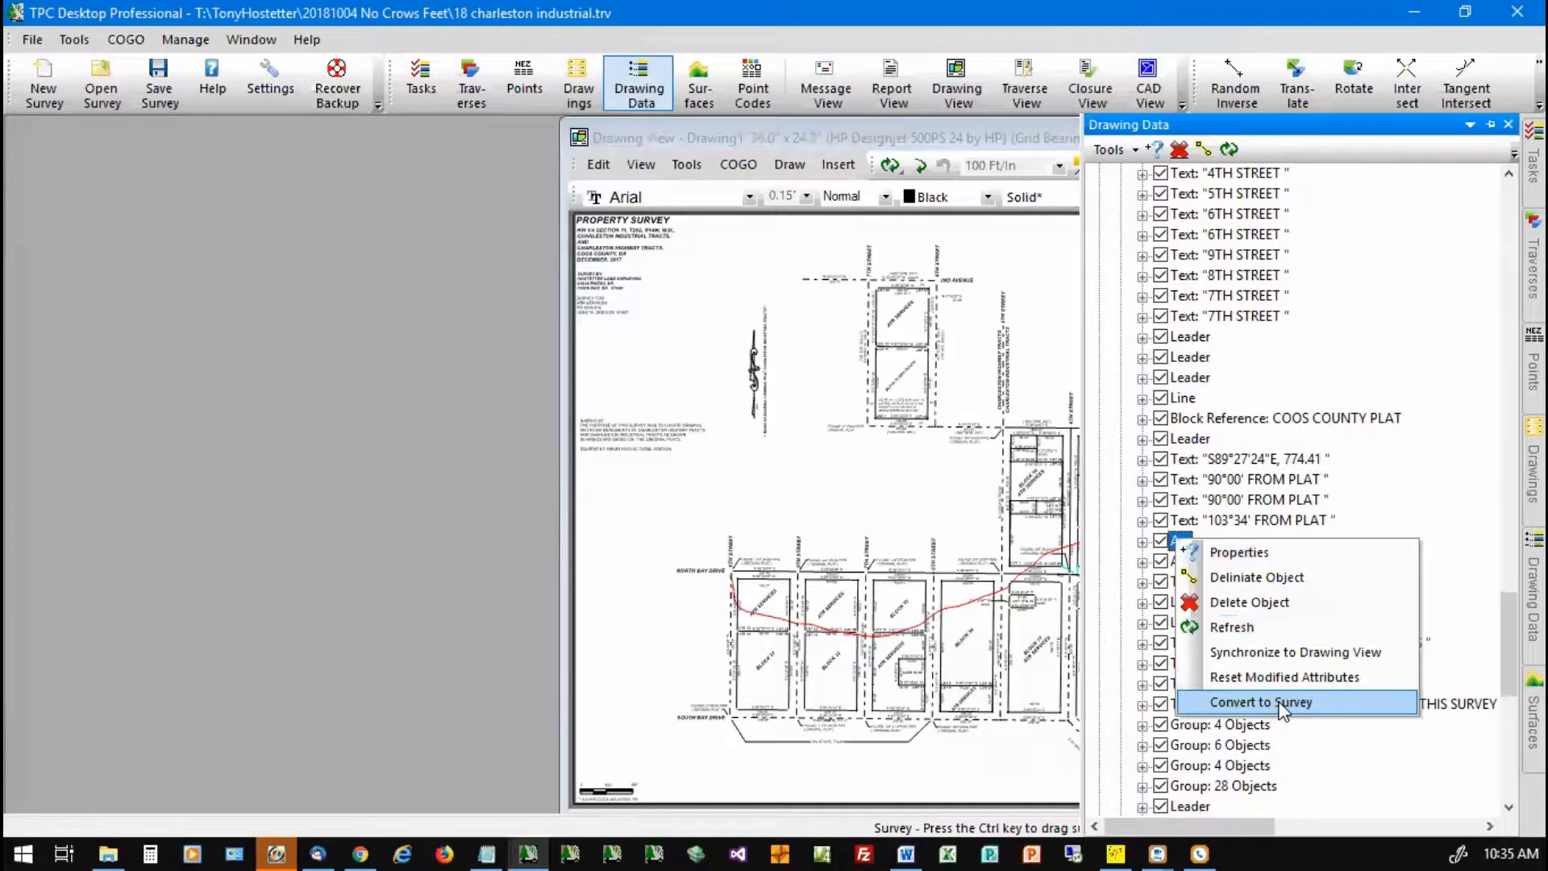
{"action": "right_click", "coordinate": [1202, 804]}
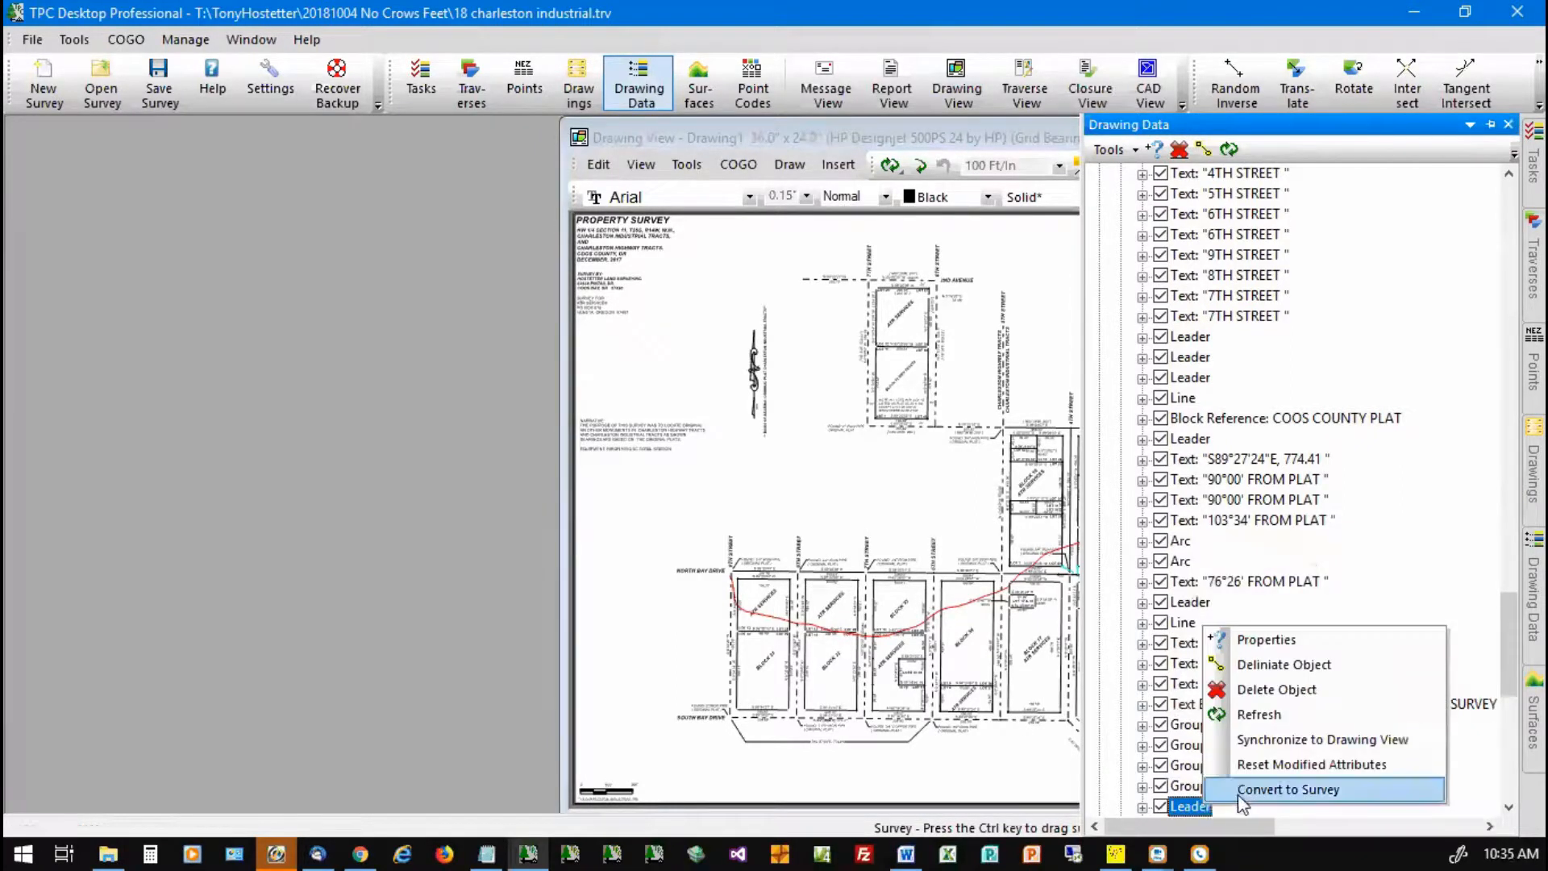
{"action": "right_click", "coordinate": [1191, 395]}
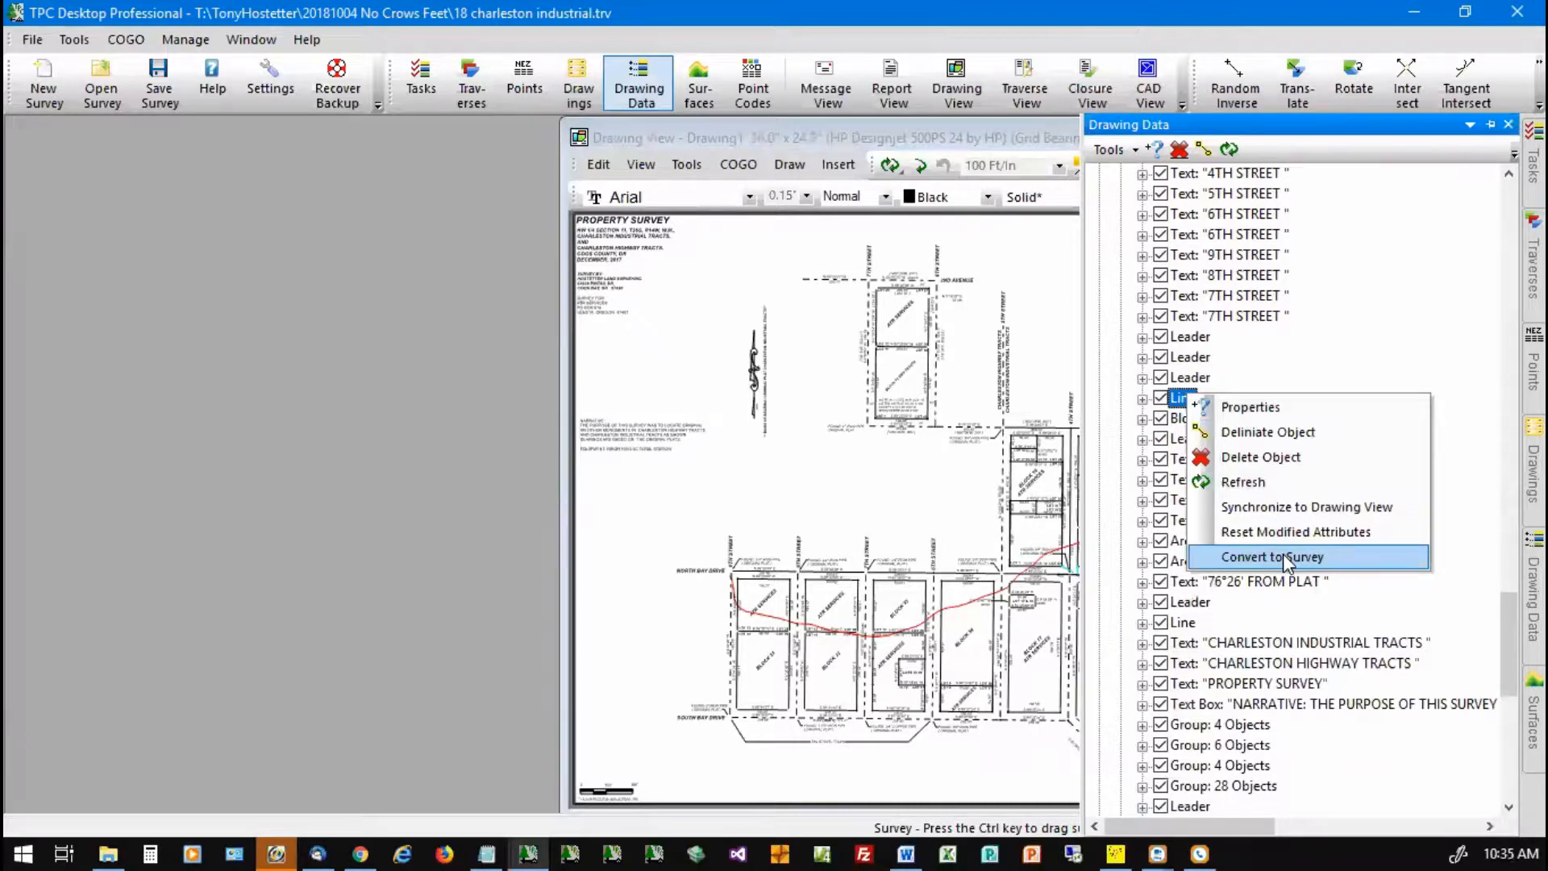
{"action": "left_click", "coordinate": [1290, 433]}
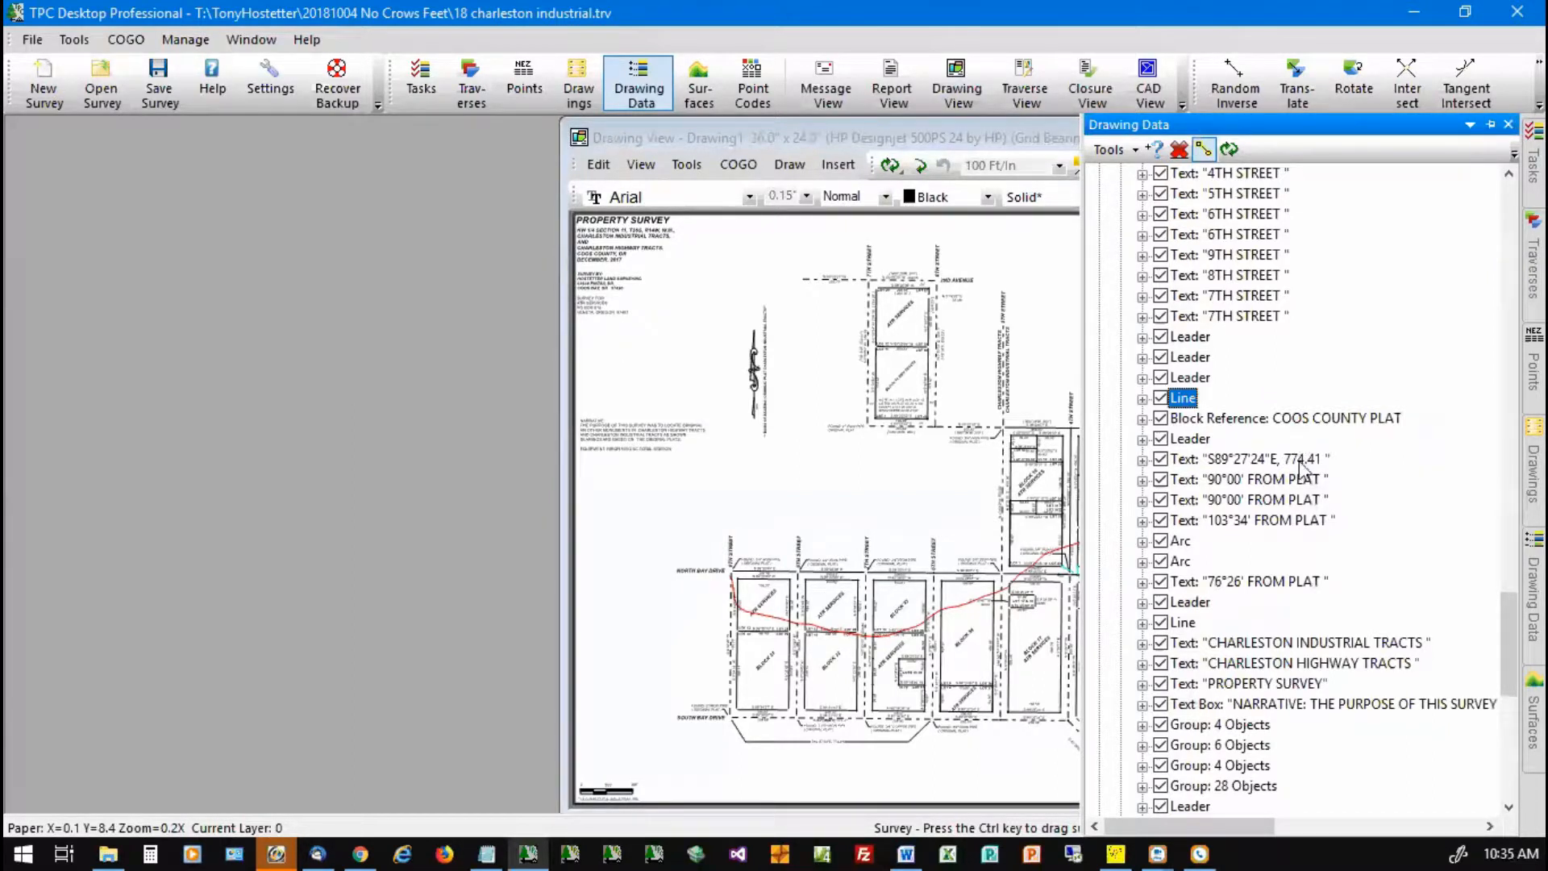
Step: Select the "103°34' FROM PLAT" text on layer 0 and turn off Deliniate Object
{"action": "left_click", "coordinate": [1292, 521]}
{"action": "right_click", "coordinate": [1293, 525]}
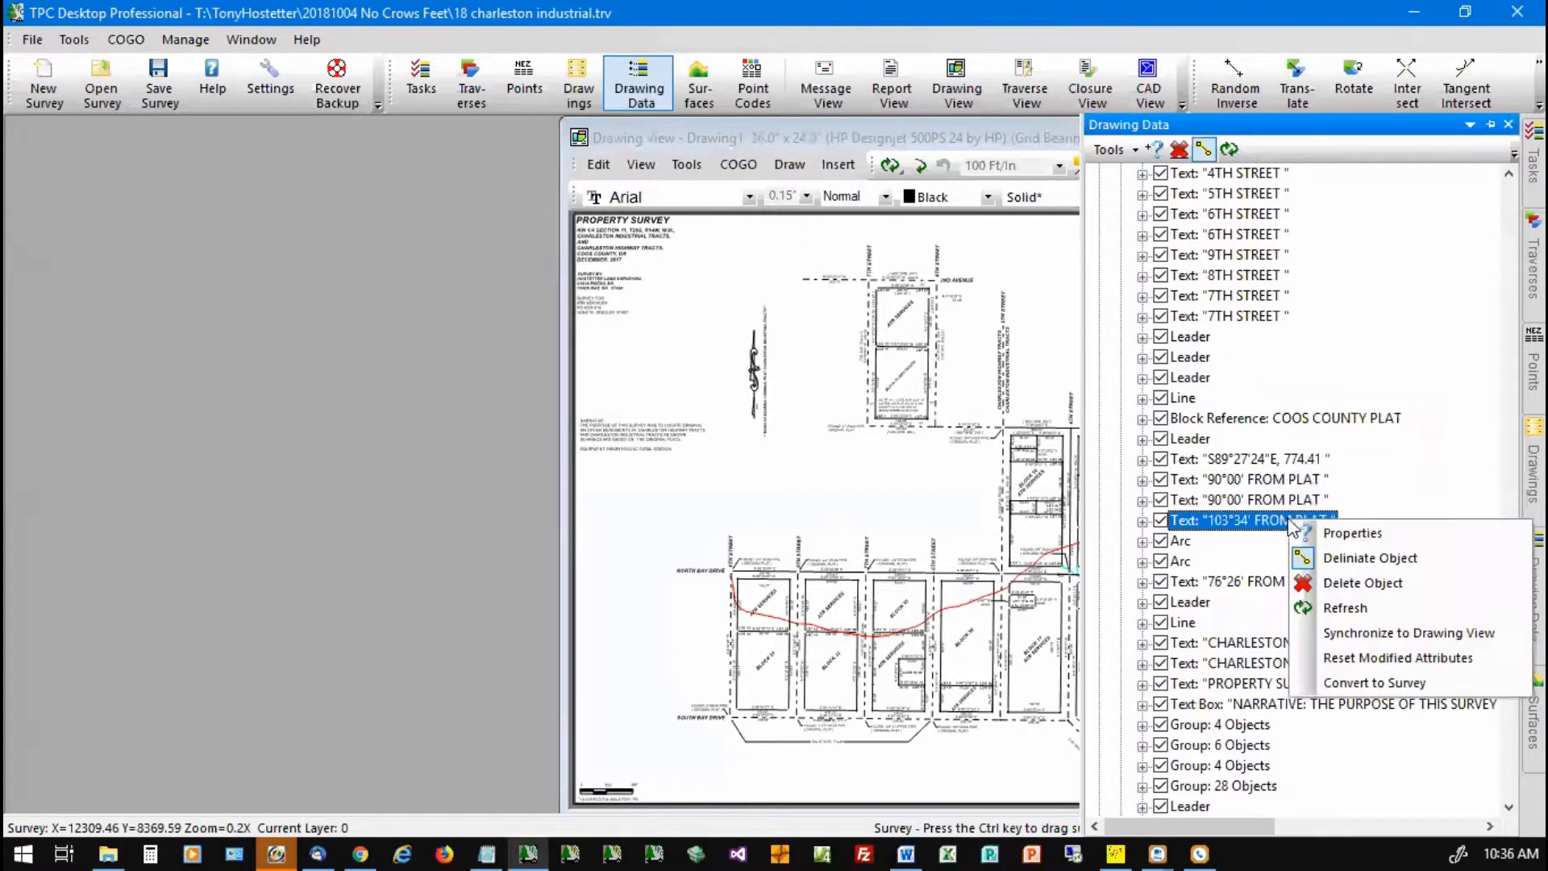
{"action": "left_click", "coordinate": [1351, 560]}
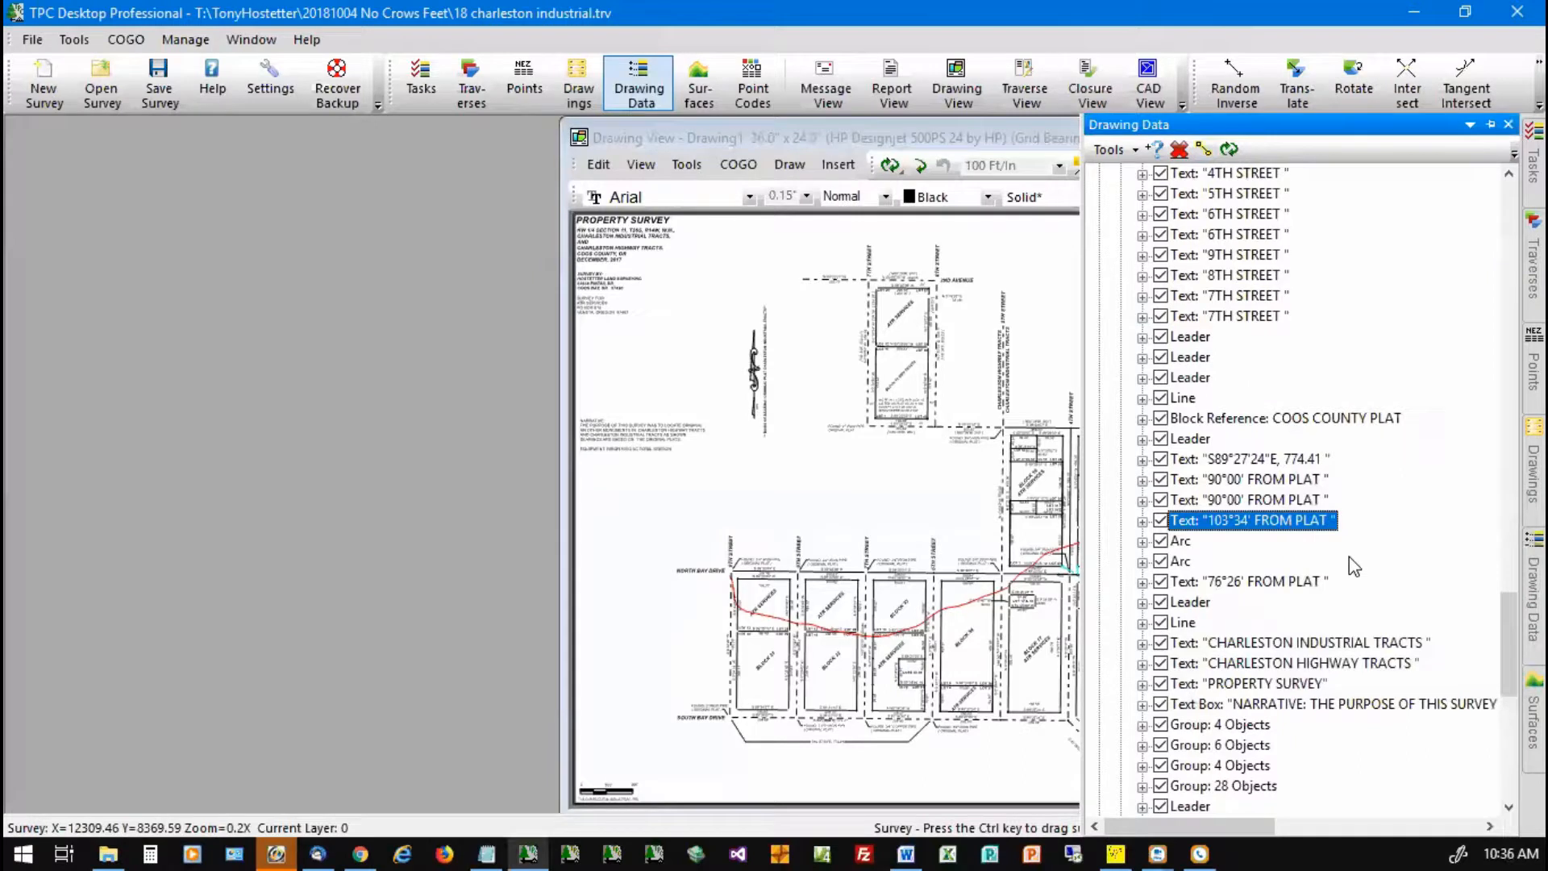
Step: Turn on object delineation and highlight the narrative text box and the second group of 4 objects in the drawing
{"action": "scroll", "coordinate": [1411, 579], "scroll_direction": "down", "scroll_amount": 5}
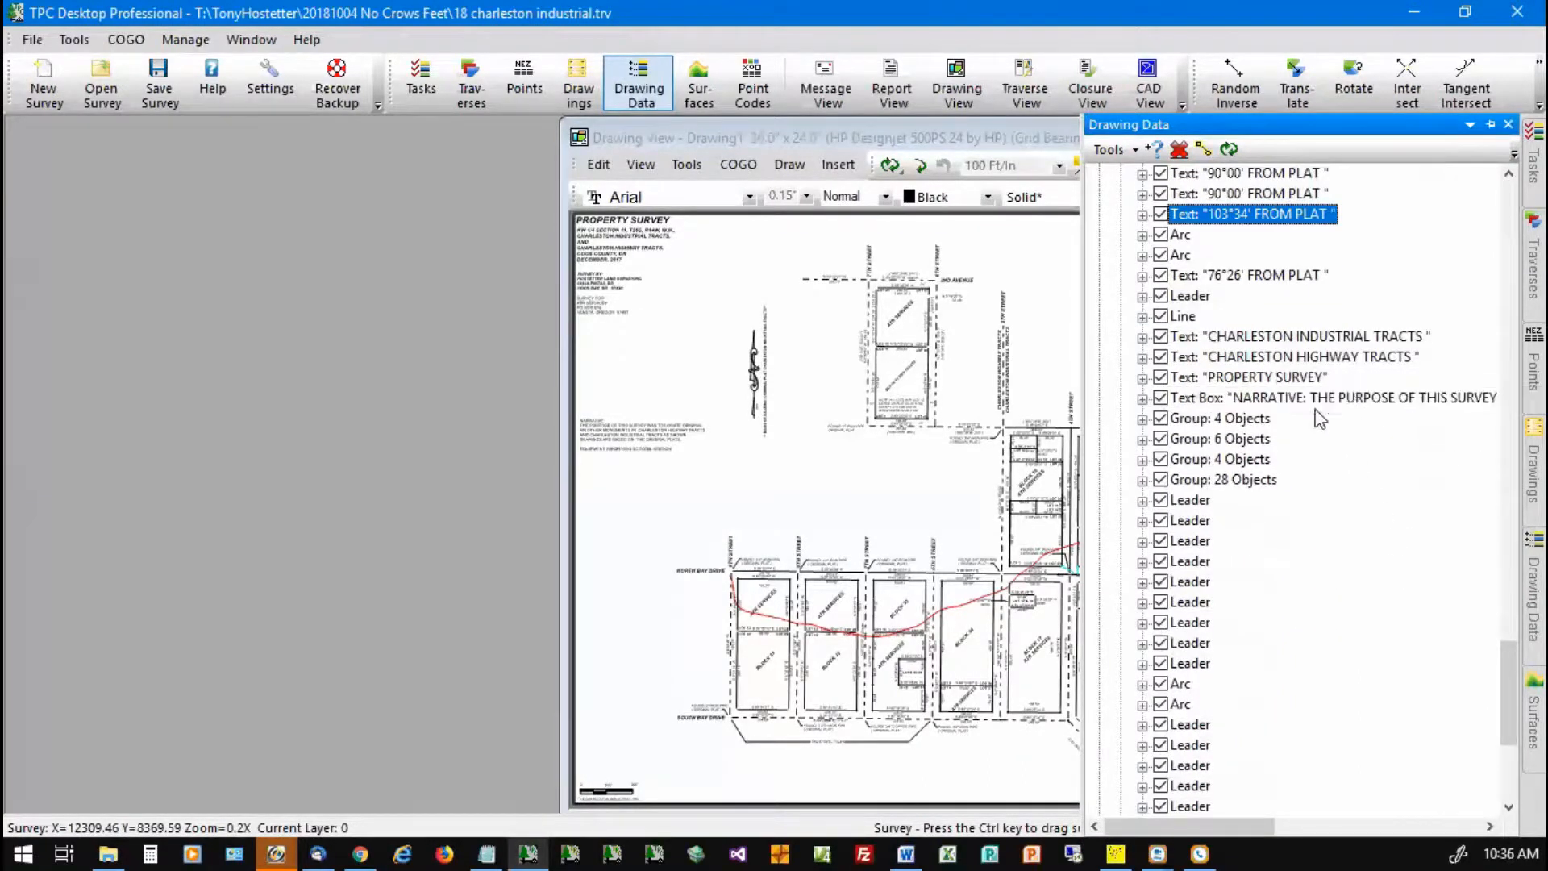
{"action": "left_click", "coordinate": [1333, 398]}
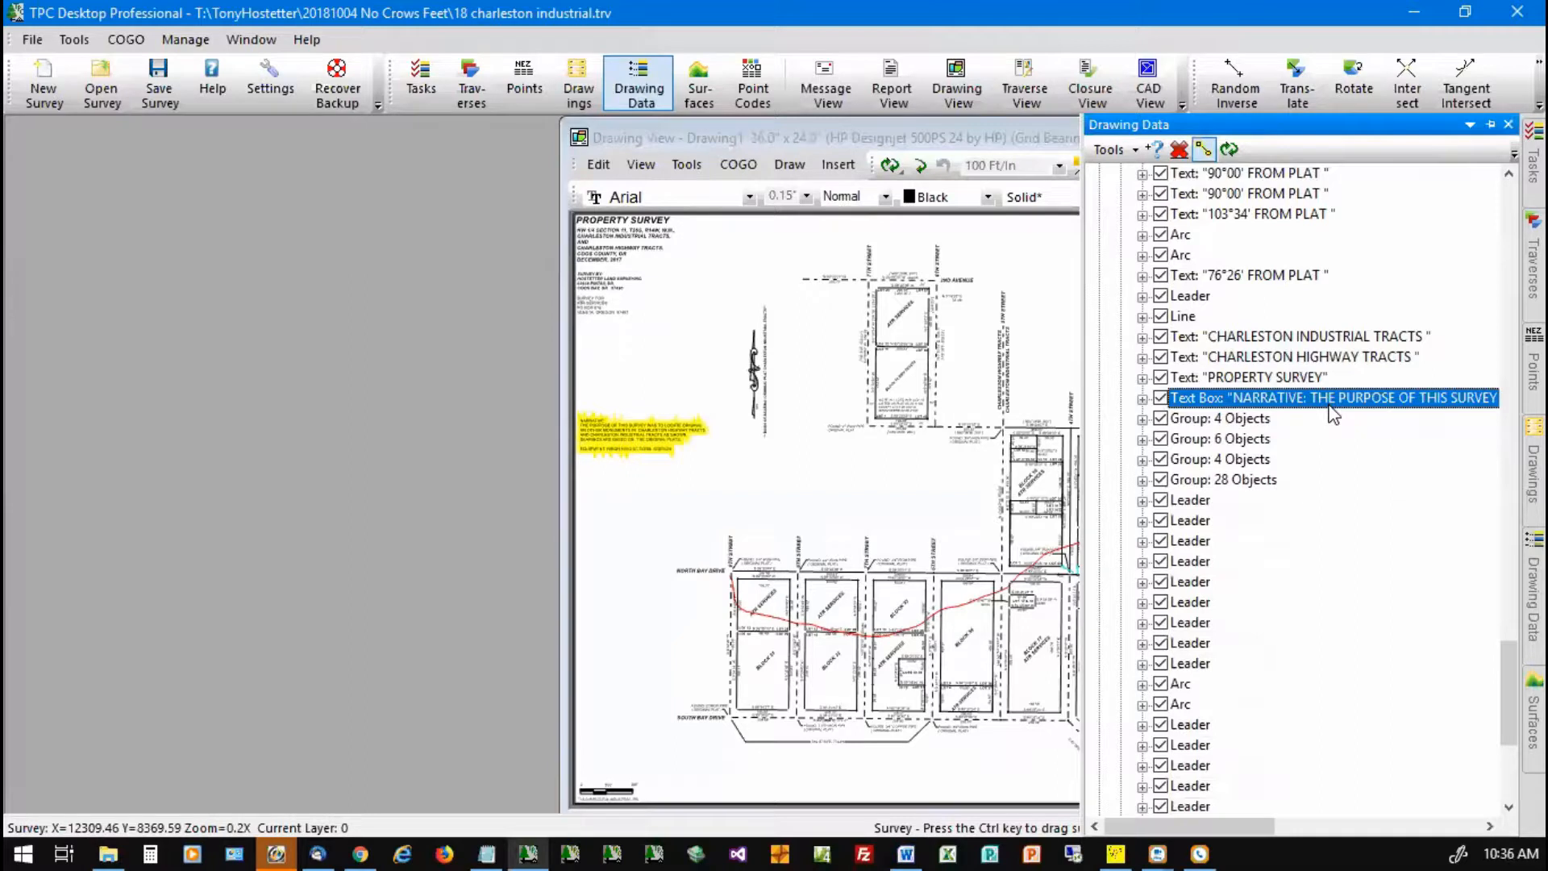
{"action": "left_click", "coordinate": [1240, 462]}
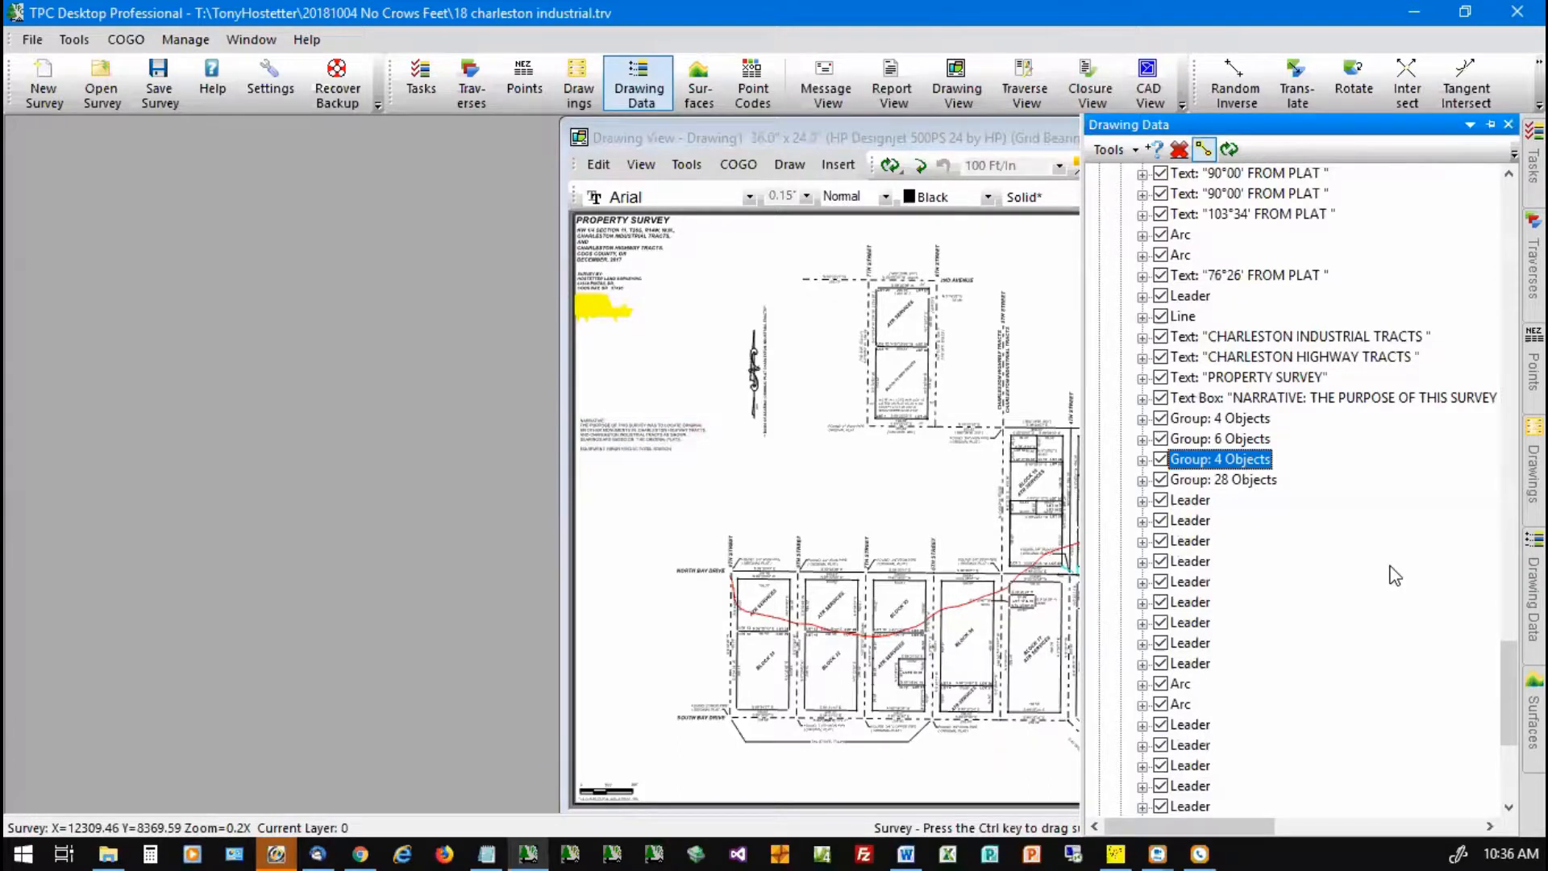
Step: Move the two N86°34'28"W text objects at the end of layer 0 up to just above the last two arcs
{"action": "scroll", "coordinate": [1396, 575], "scroll_direction": "down", "scroll_amount": 4}
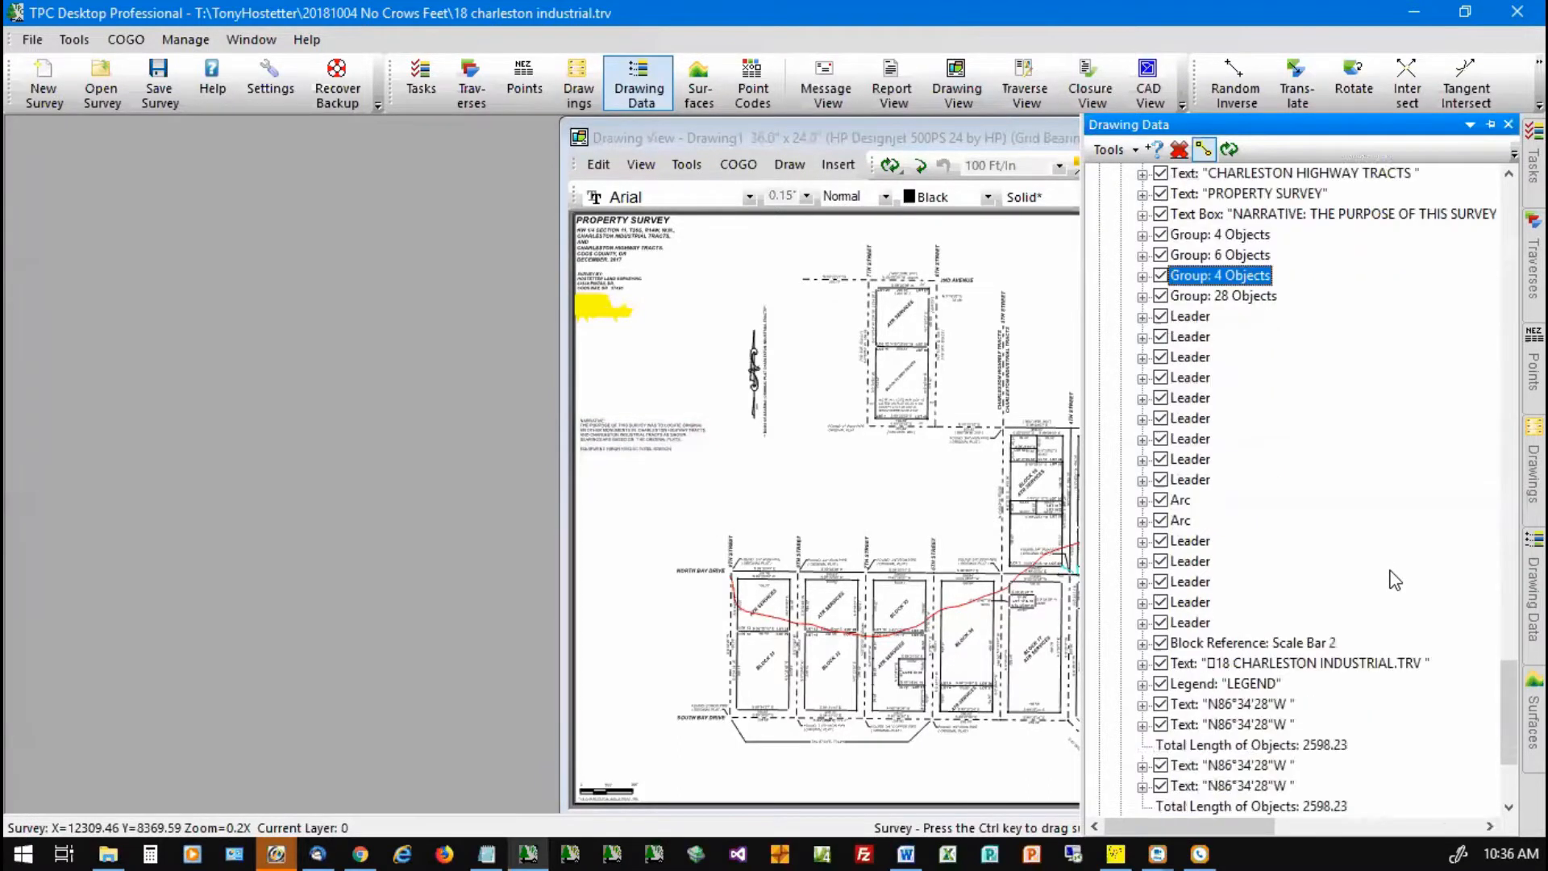
{"action": "left_click", "coordinate": [1242, 665]}
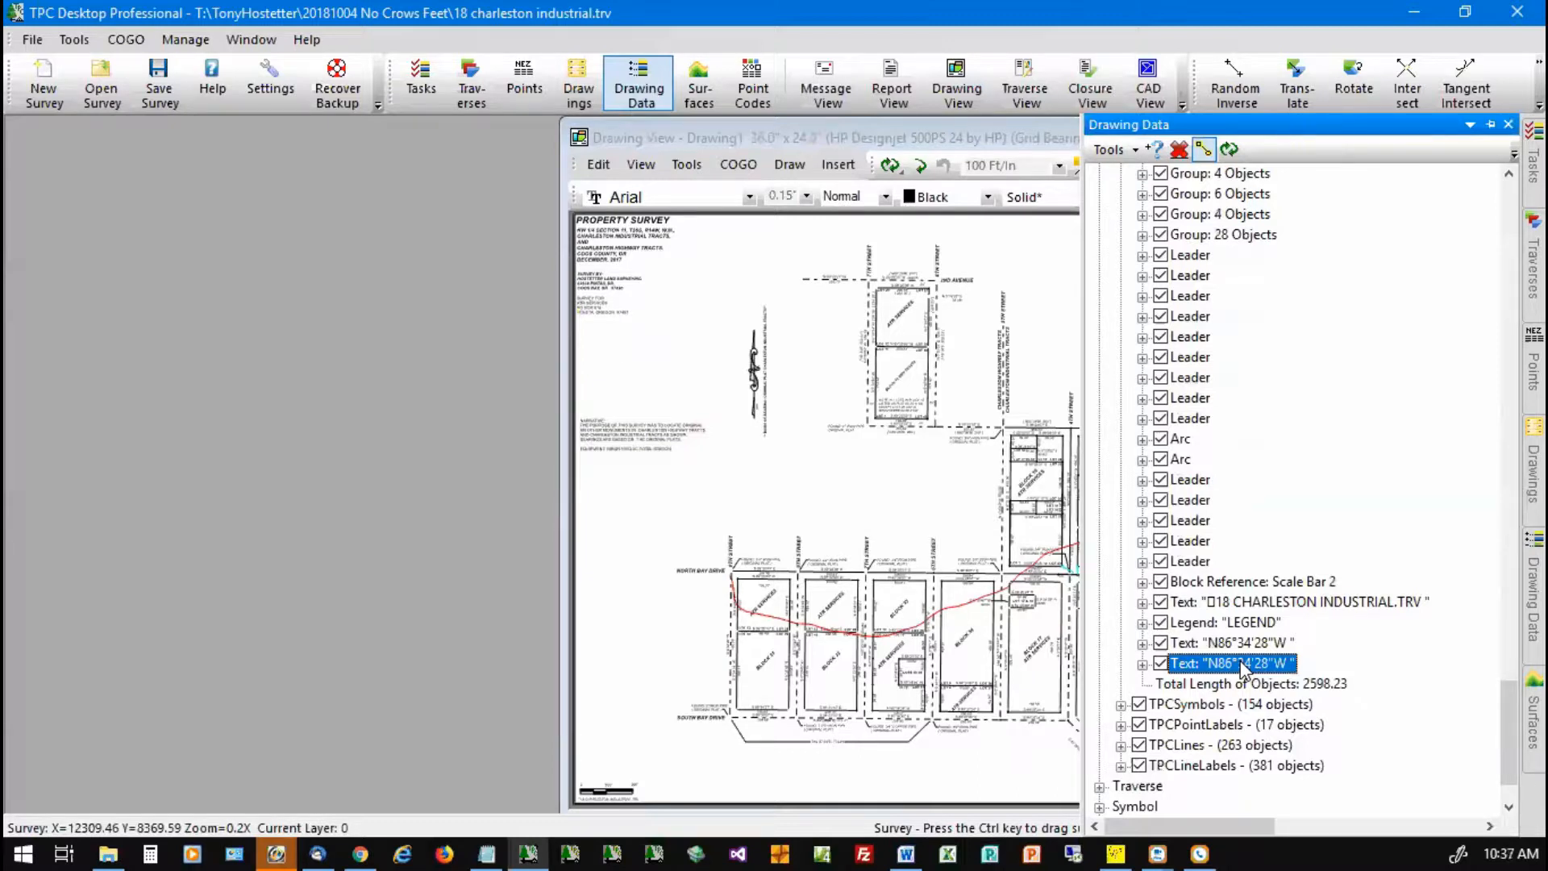
{"action": "left_click_drag", "start_coordinate": [1242, 668], "coordinate": [1197, 436]}
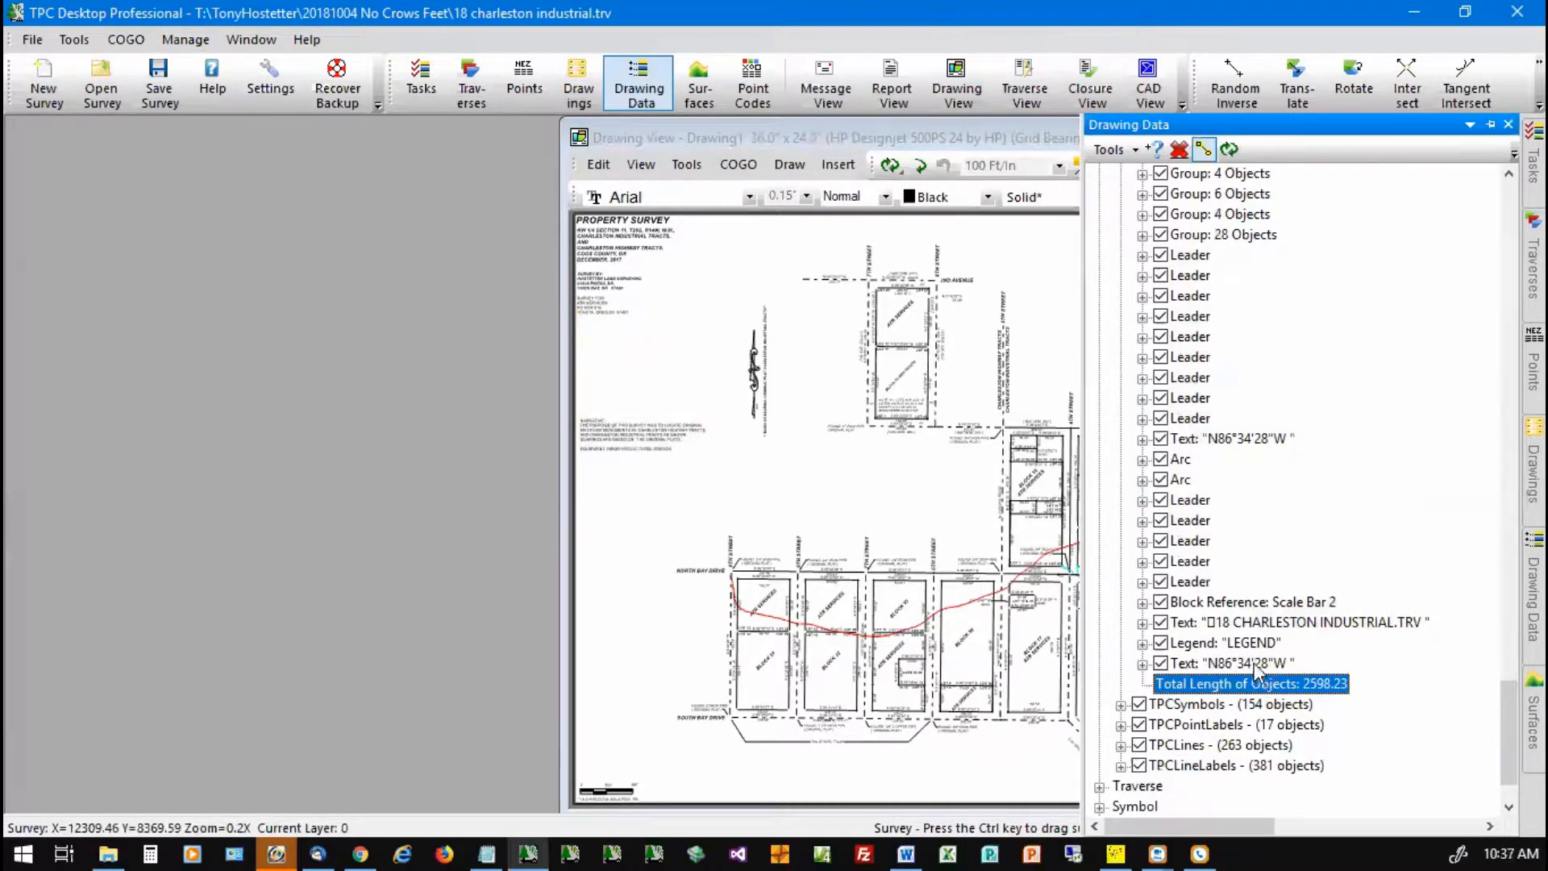
{"action": "left_click_drag", "start_coordinate": [1255, 668], "coordinate": [1208, 427]}
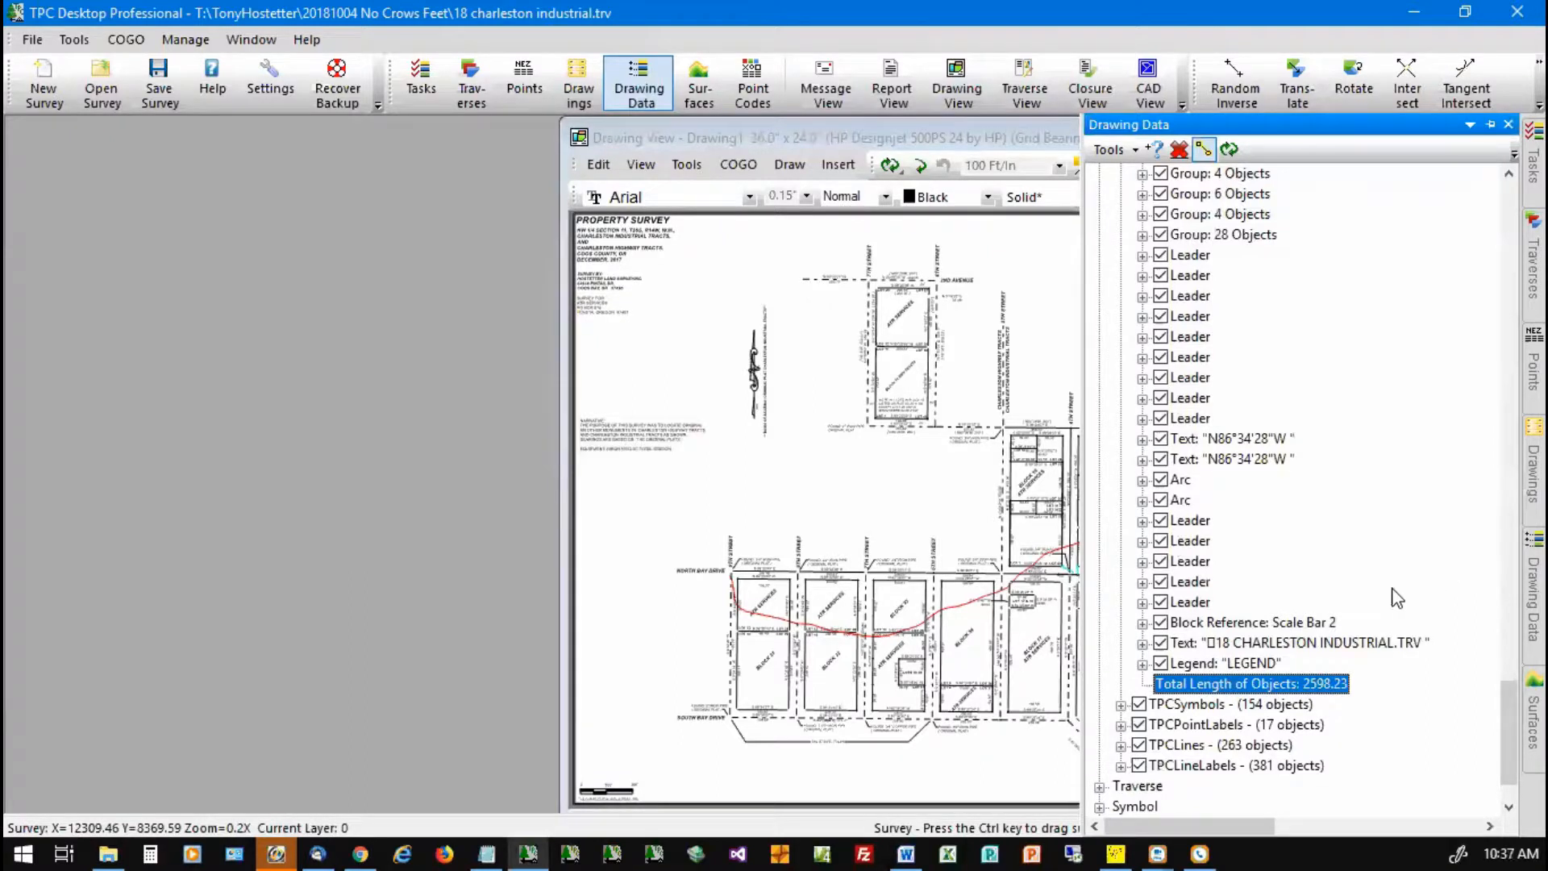
Step: On layer 0, move the "LOT 30" text from above "LOT 29" to just below "LOT 16", and try moving "LOT 5" up near "BLOCK 15"
{"action": "scroll", "coordinate": [1393, 597], "scroll_direction": "up", "scroll_amount": 5}
{"action": "scroll", "coordinate": [1392, 597], "scroll_direction": "up", "scroll_amount": 15}
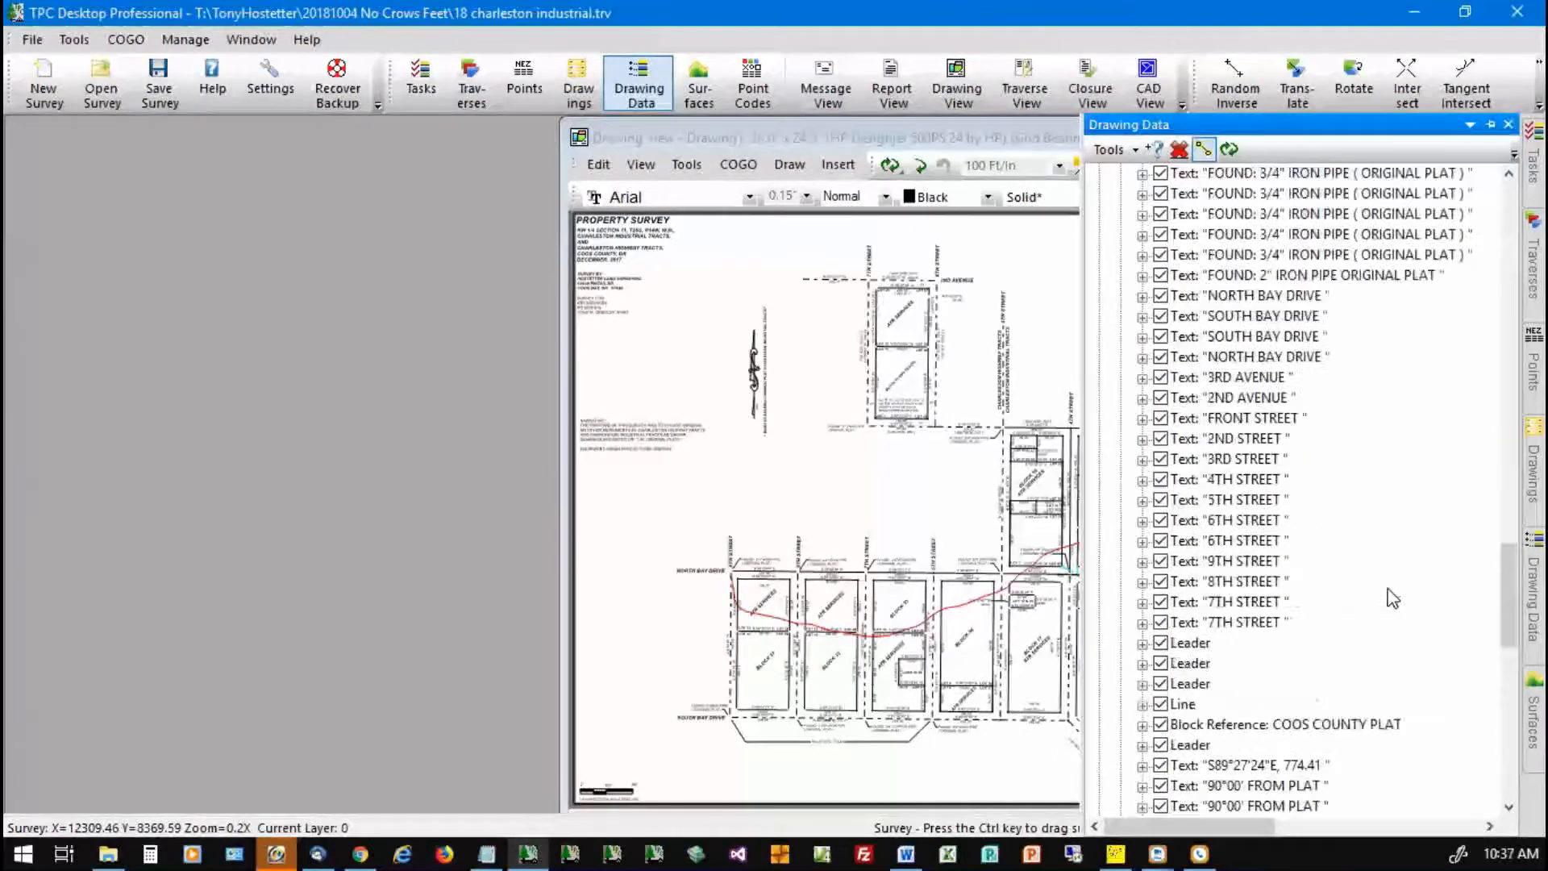
{"action": "scroll", "coordinate": [1393, 597], "scroll_direction": "up", "scroll_amount": 4}
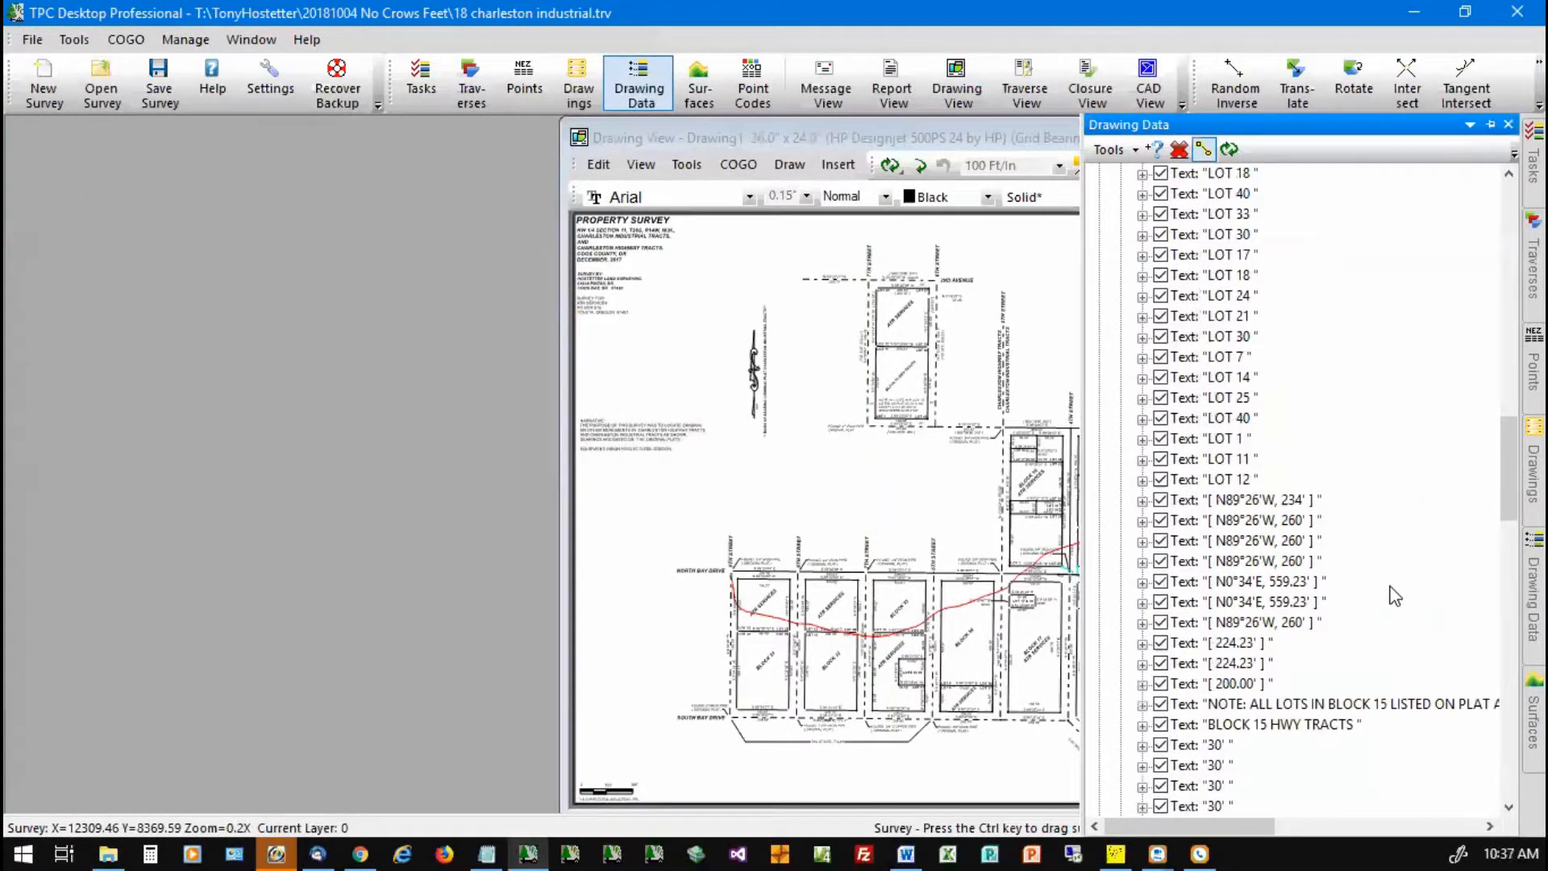
{"action": "scroll", "coordinate": [1393, 595], "scroll_direction": "up", "scroll_amount": 10}
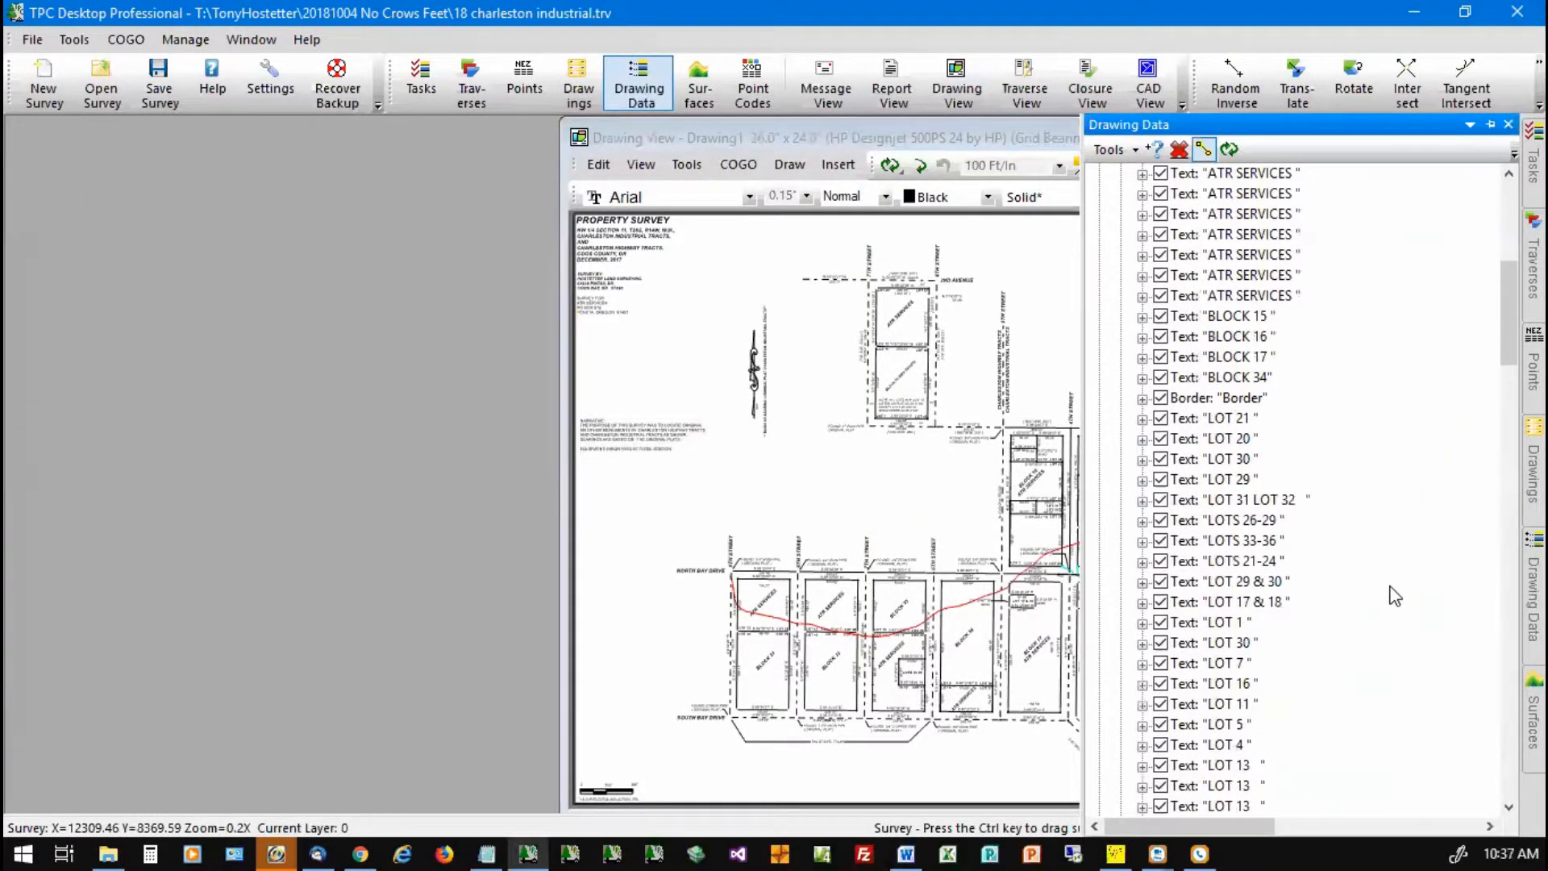
{"action": "scroll", "coordinate": [1395, 597], "scroll_direction": "up", "scroll_amount": 5}
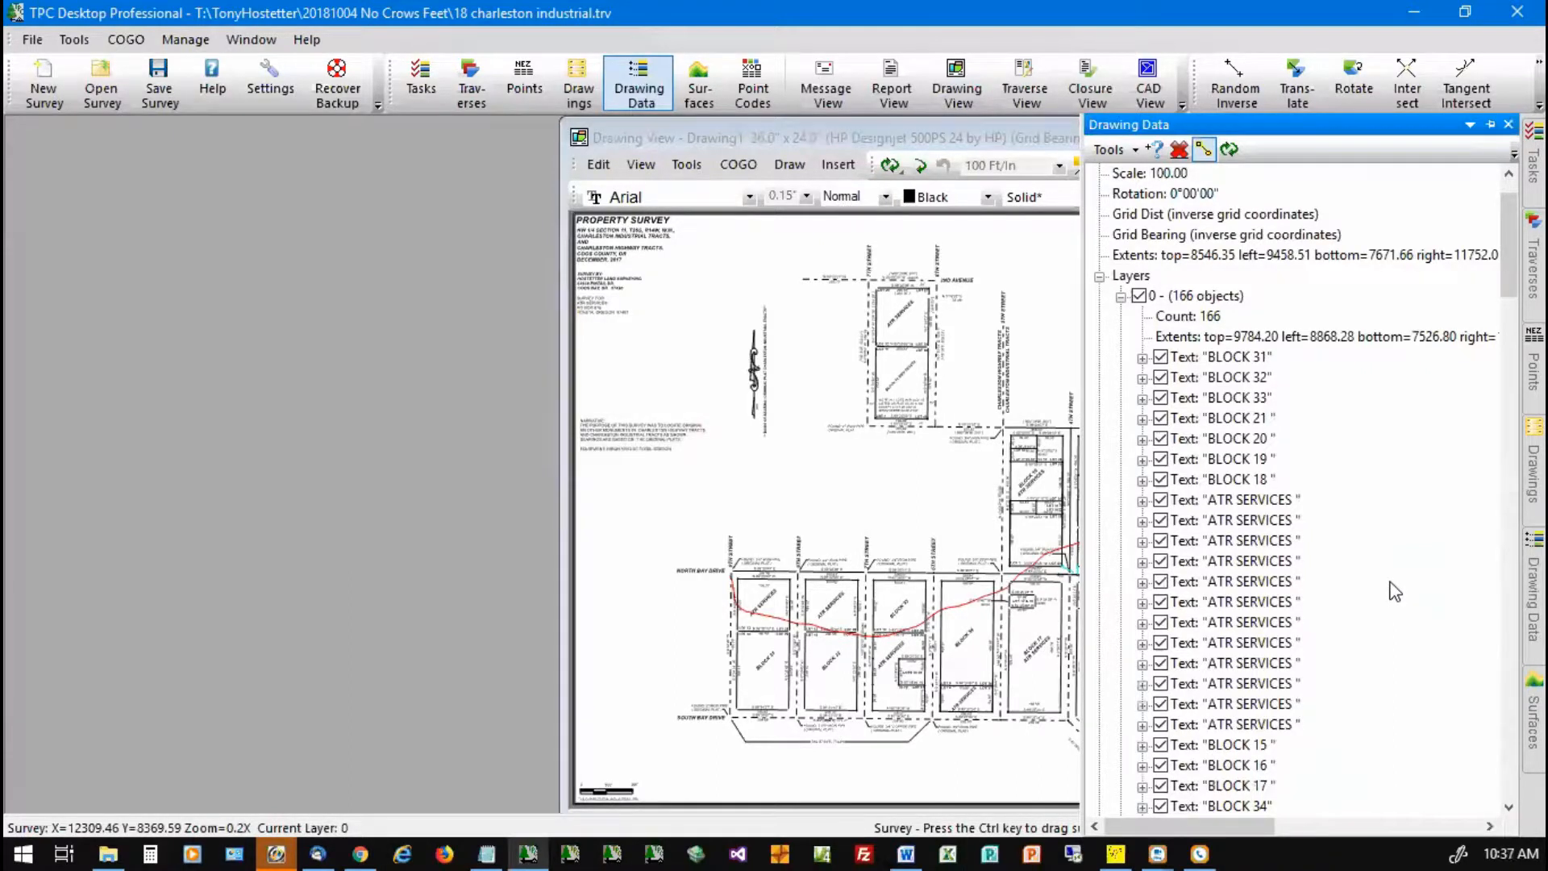
{"action": "scroll", "coordinate": [1395, 592], "scroll_direction": "down", "scroll_amount": 6}
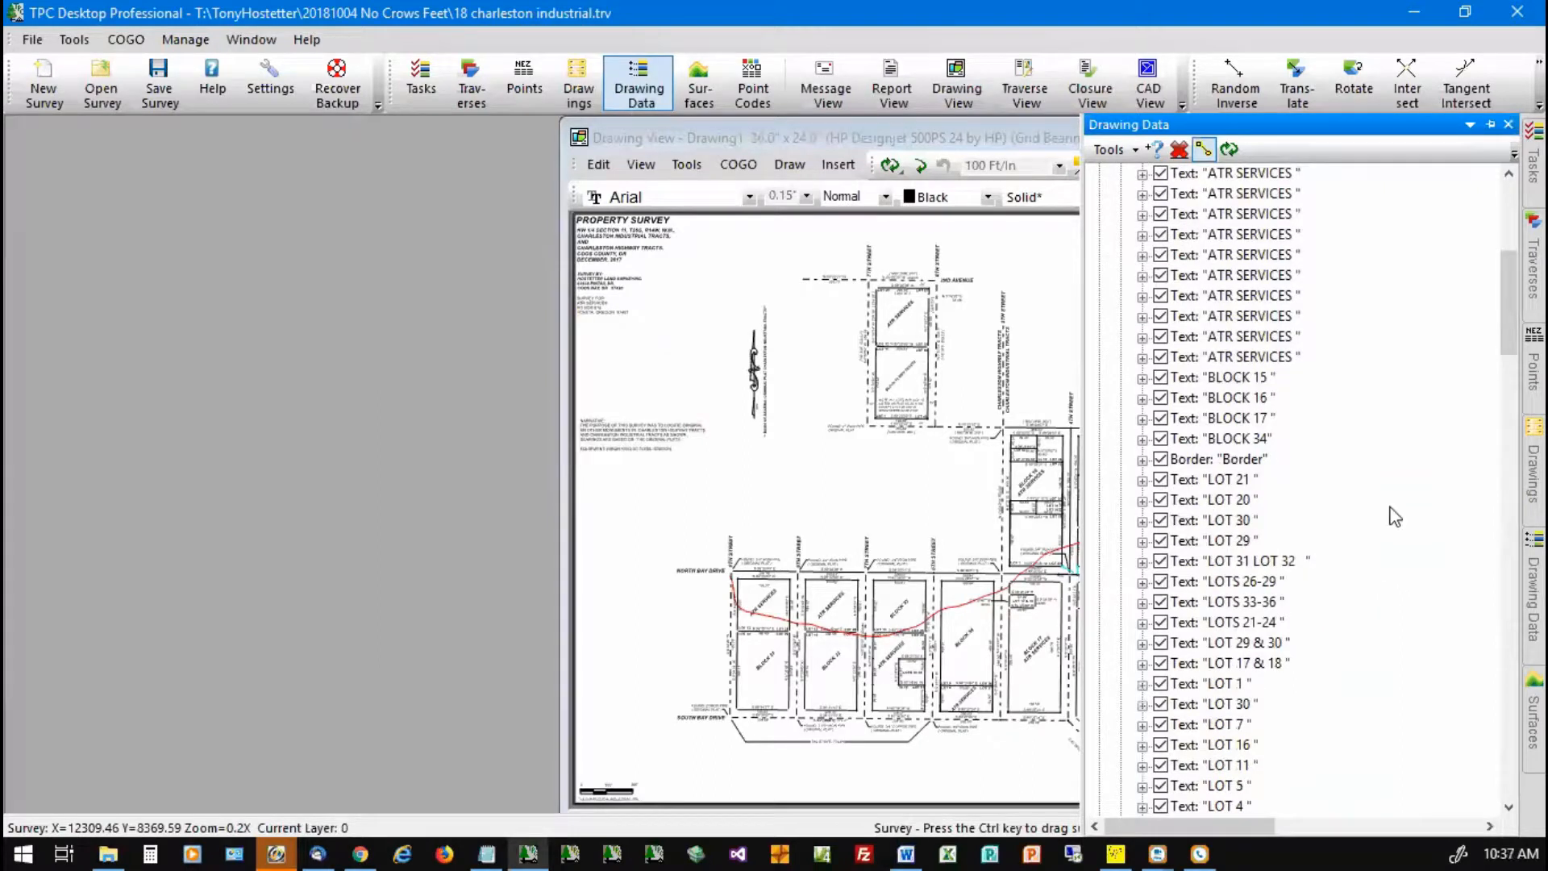
{"action": "left_click_drag", "start_coordinate": [1222, 520], "coordinate": [1222, 758]}
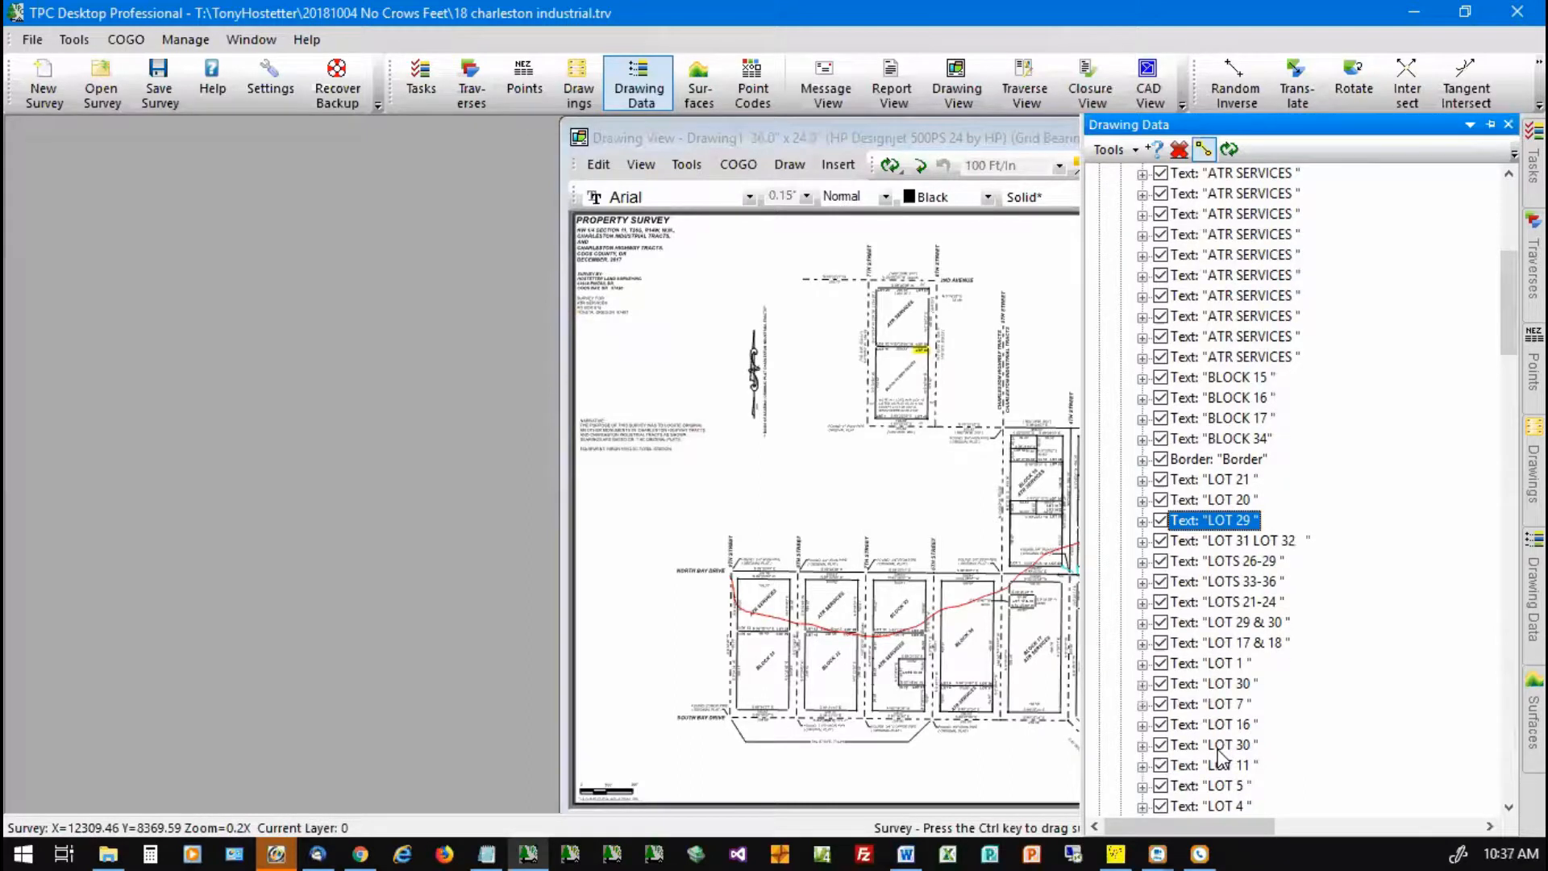
{"action": "left_click_drag", "start_coordinate": [1206, 786], "coordinate": [1223, 370]}
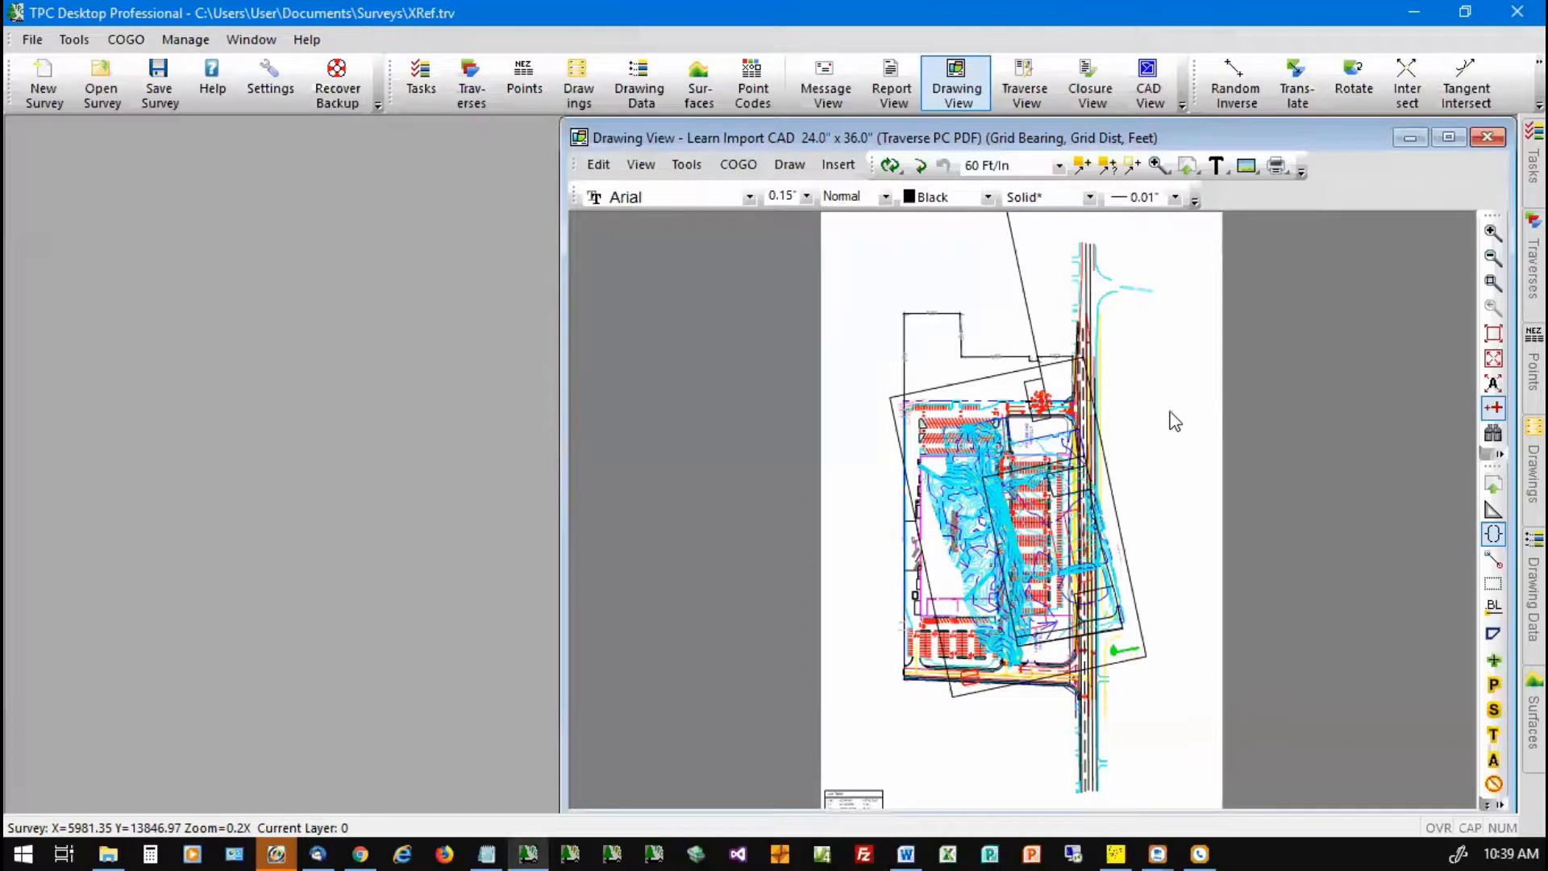
Step: Compare the reference-to-survey report in Message View with the Reference to Survey data of the TOPO9-99.DWG XReference in Drawing Data
{"action": "left_click", "coordinate": [814, 90]}
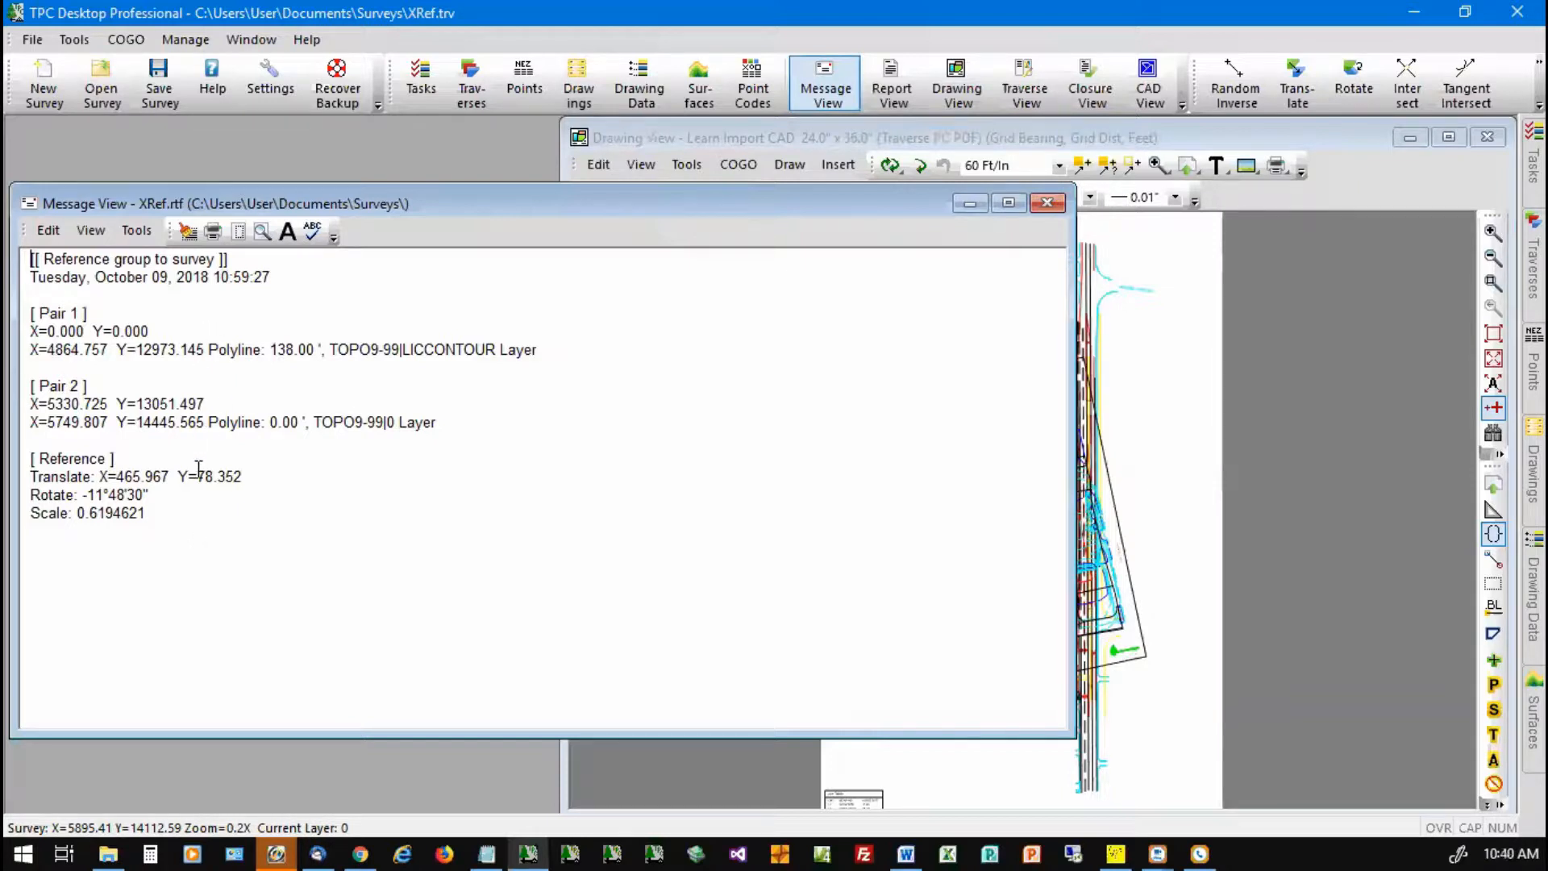
{"action": "left_click", "coordinate": [1210, 422]}
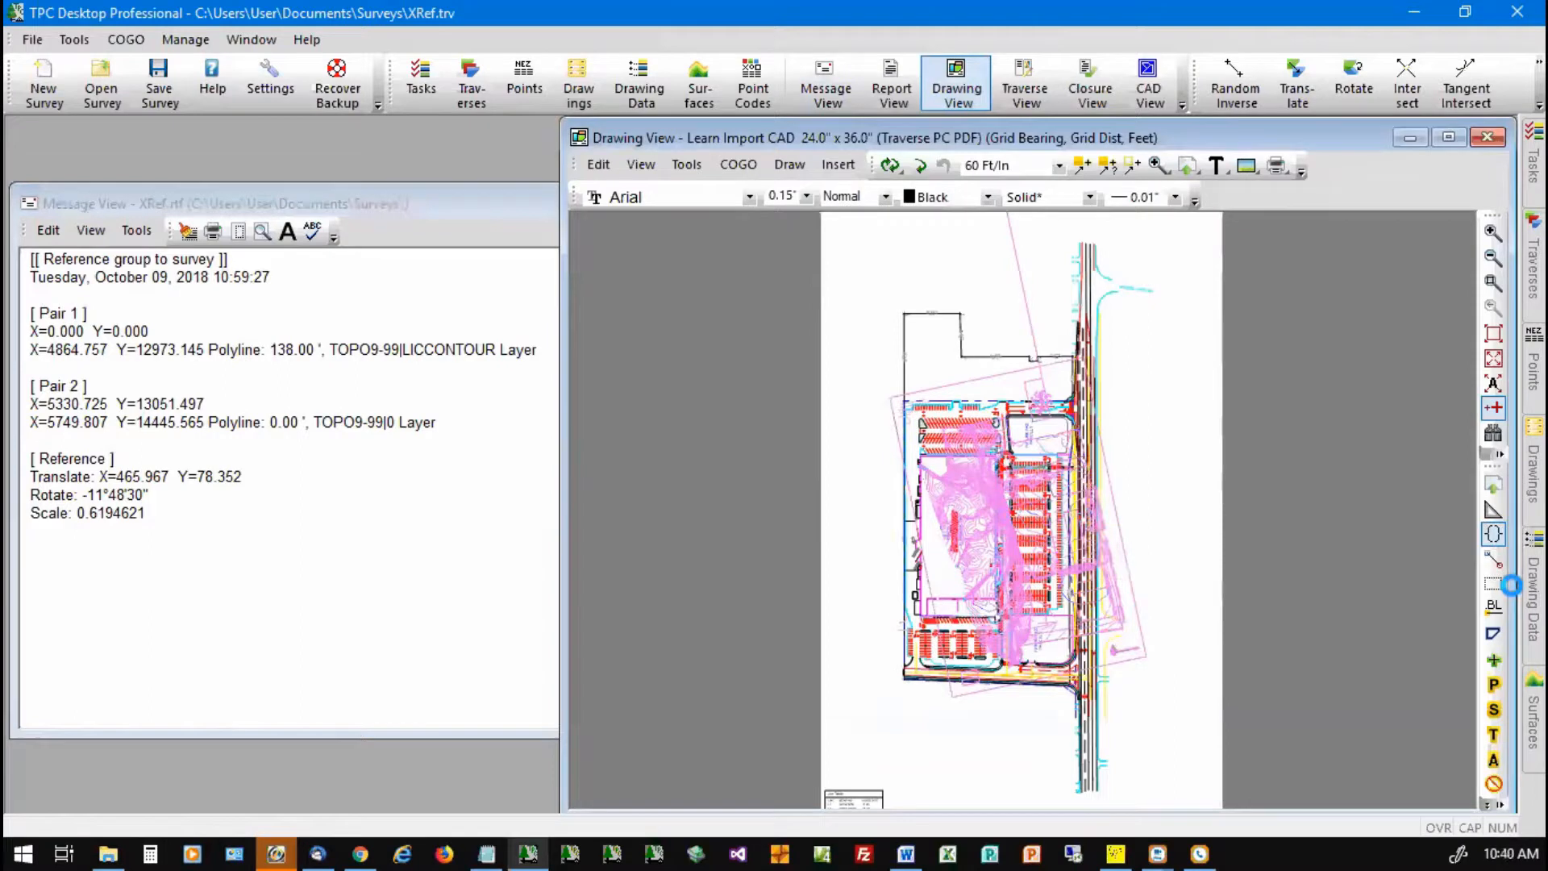
{"action": "left_click", "coordinate": [1529, 599]}
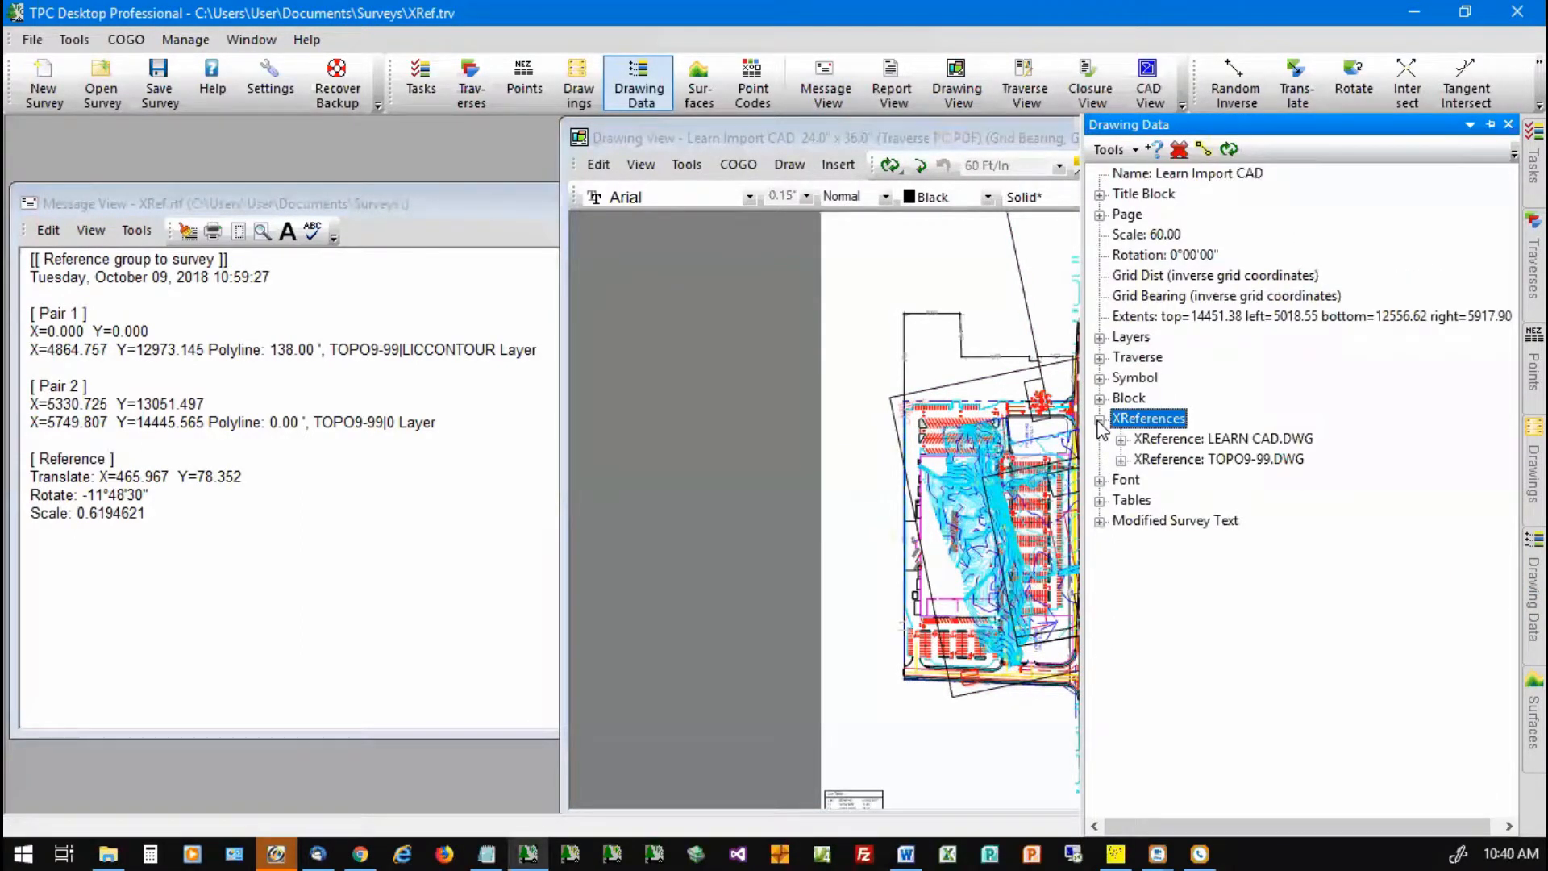
{"action": "left_click", "coordinate": [1171, 460]}
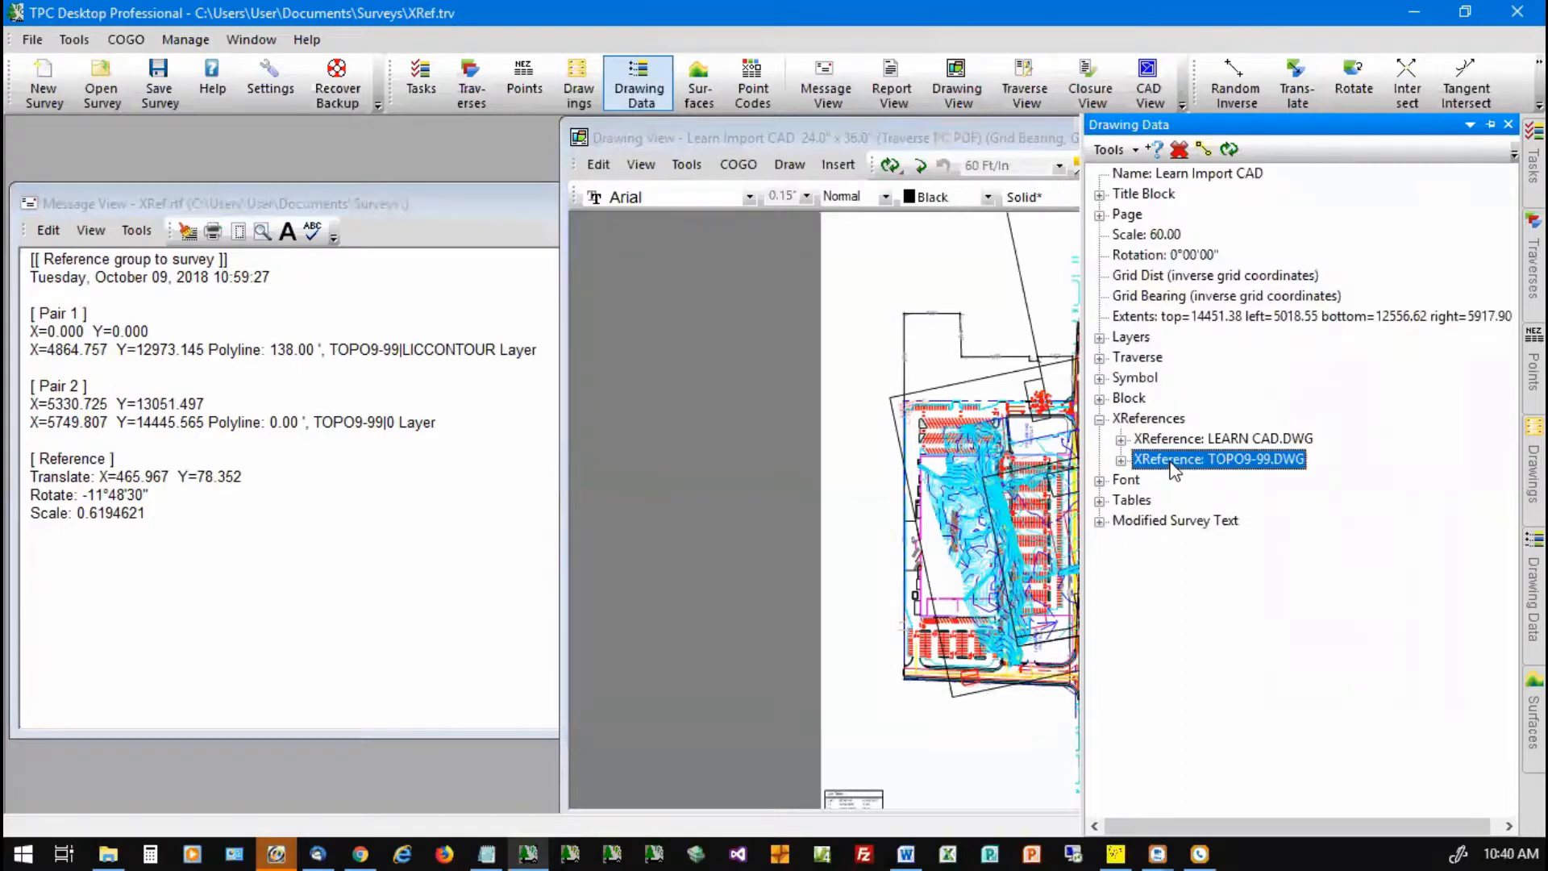
{"action": "left_click", "coordinate": [1121, 460]}
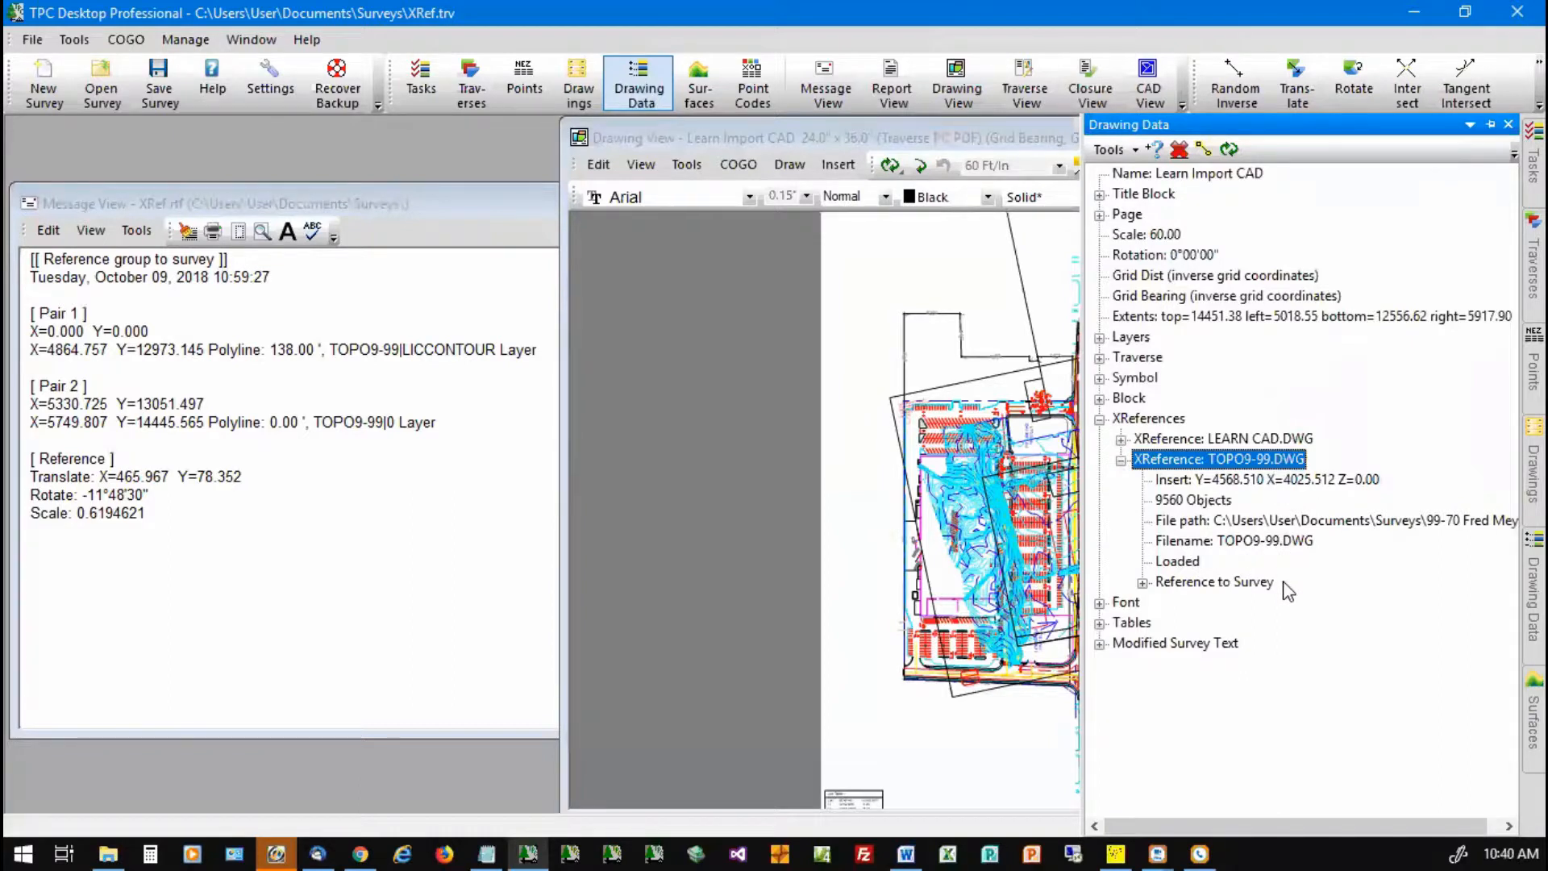
{"action": "left_click", "coordinate": [1143, 583]}
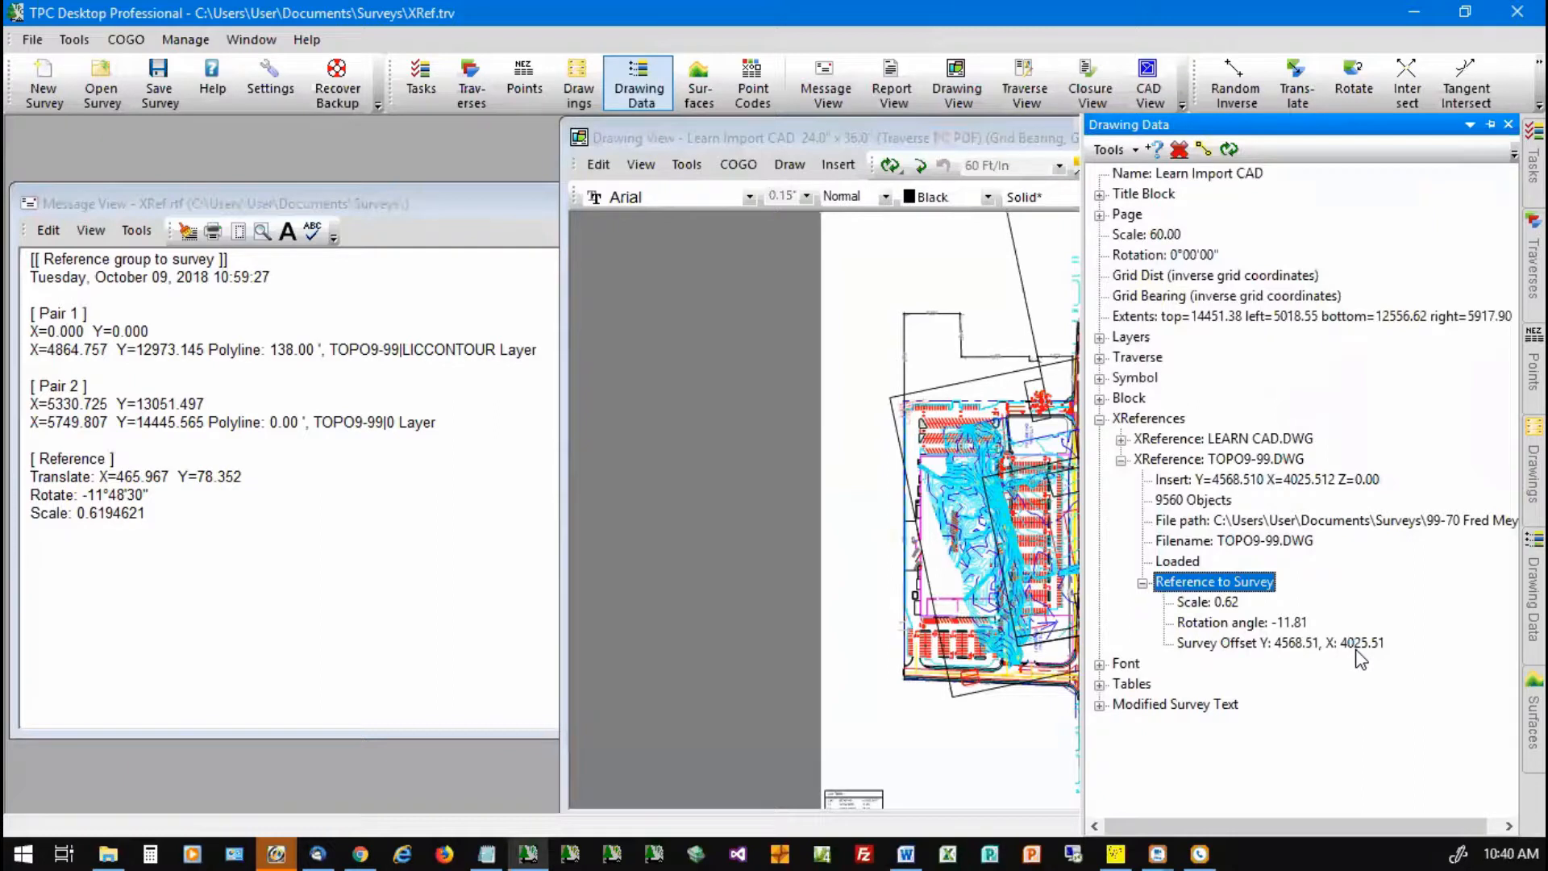
Step: Inspect the settings of the TOPO9-99.DWG XReference, cancel without changes, and return to the drawing view
{"action": "right_click", "coordinate": [1208, 461]}
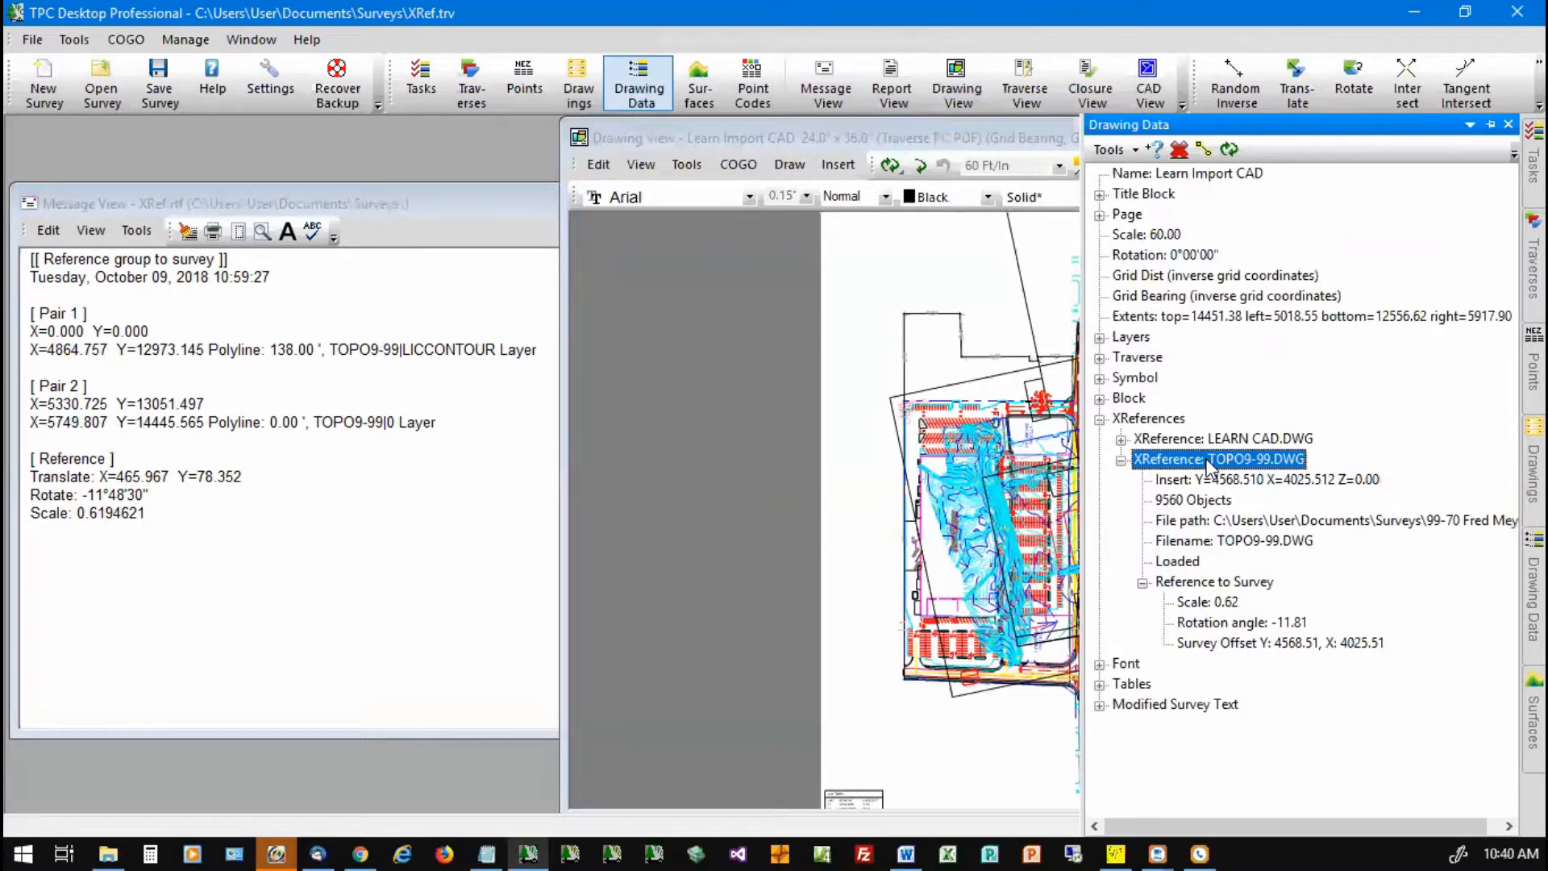
{"action": "left_click", "coordinate": [1311, 474]}
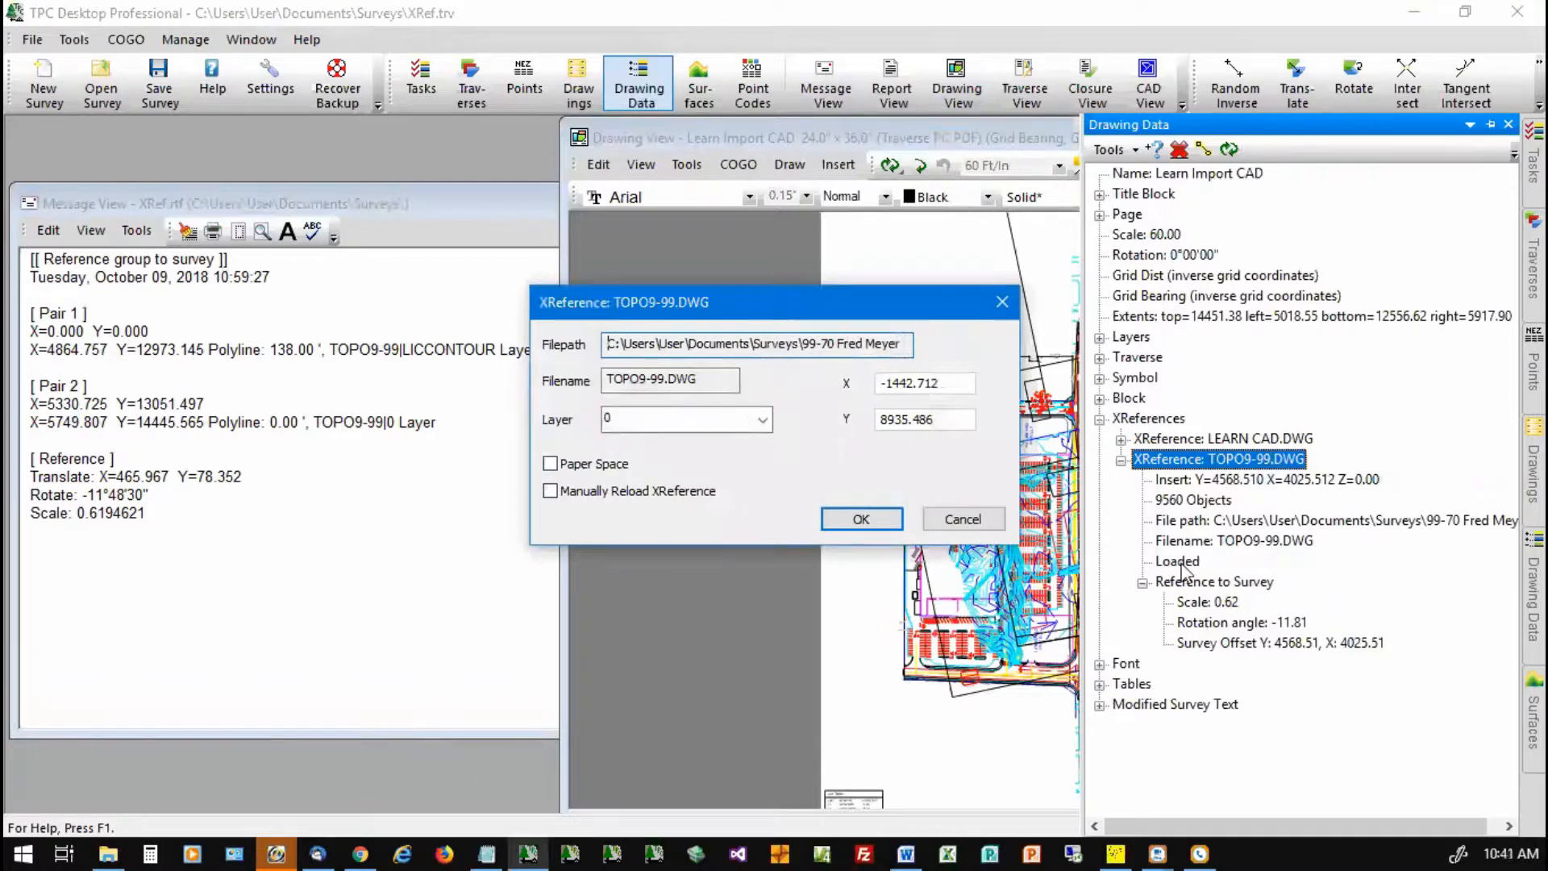
{"action": "left_click", "coordinate": [966, 518]}
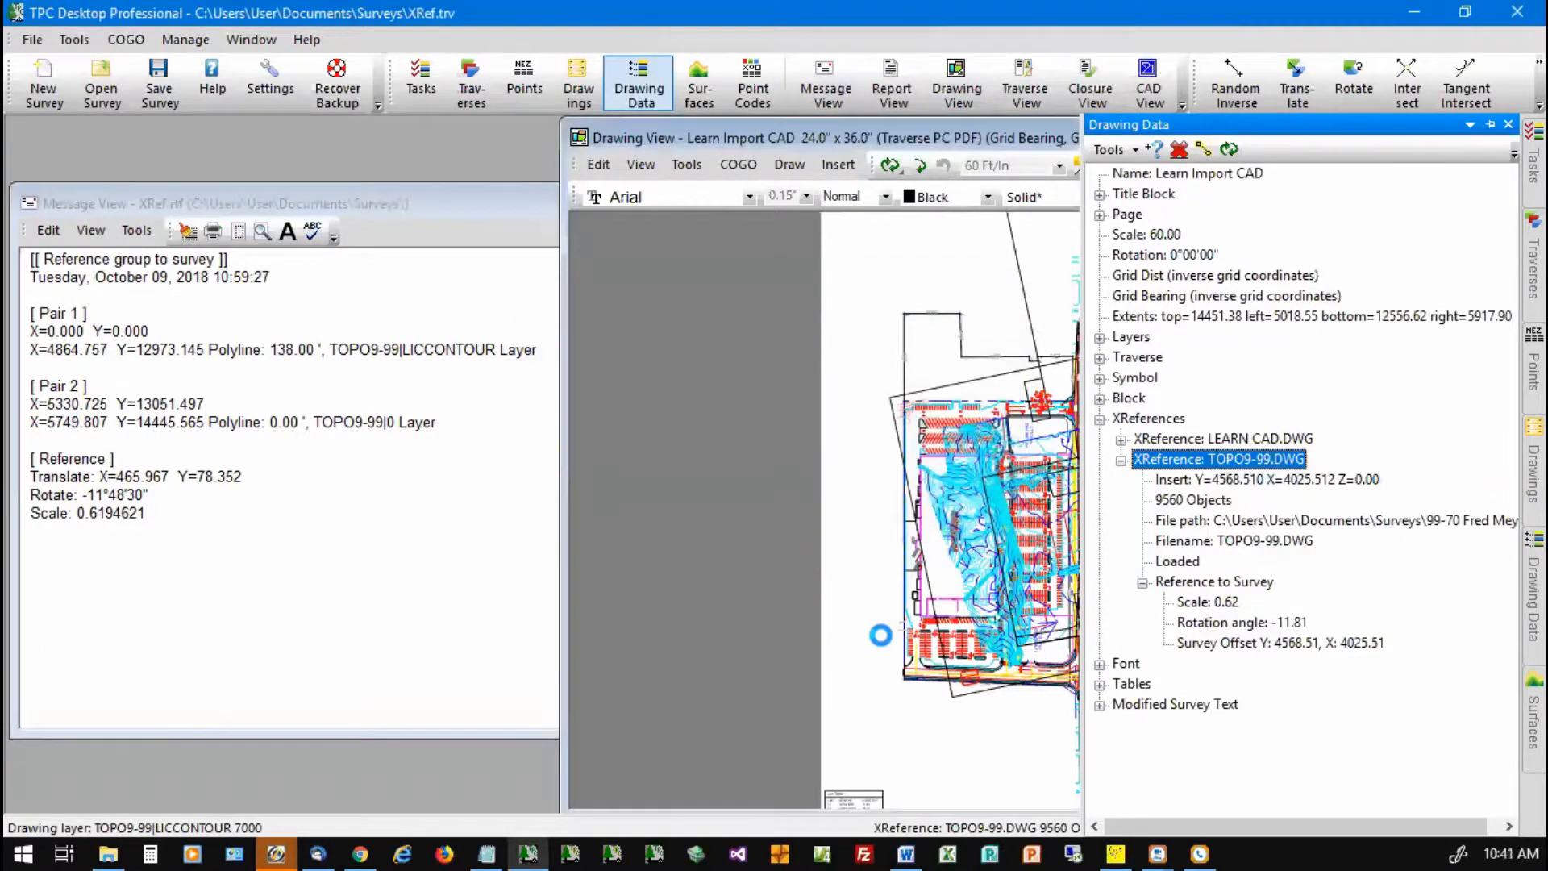
{"action": "left_click", "coordinate": [875, 551]}
{"action": "left_click", "coordinate": [873, 265]}
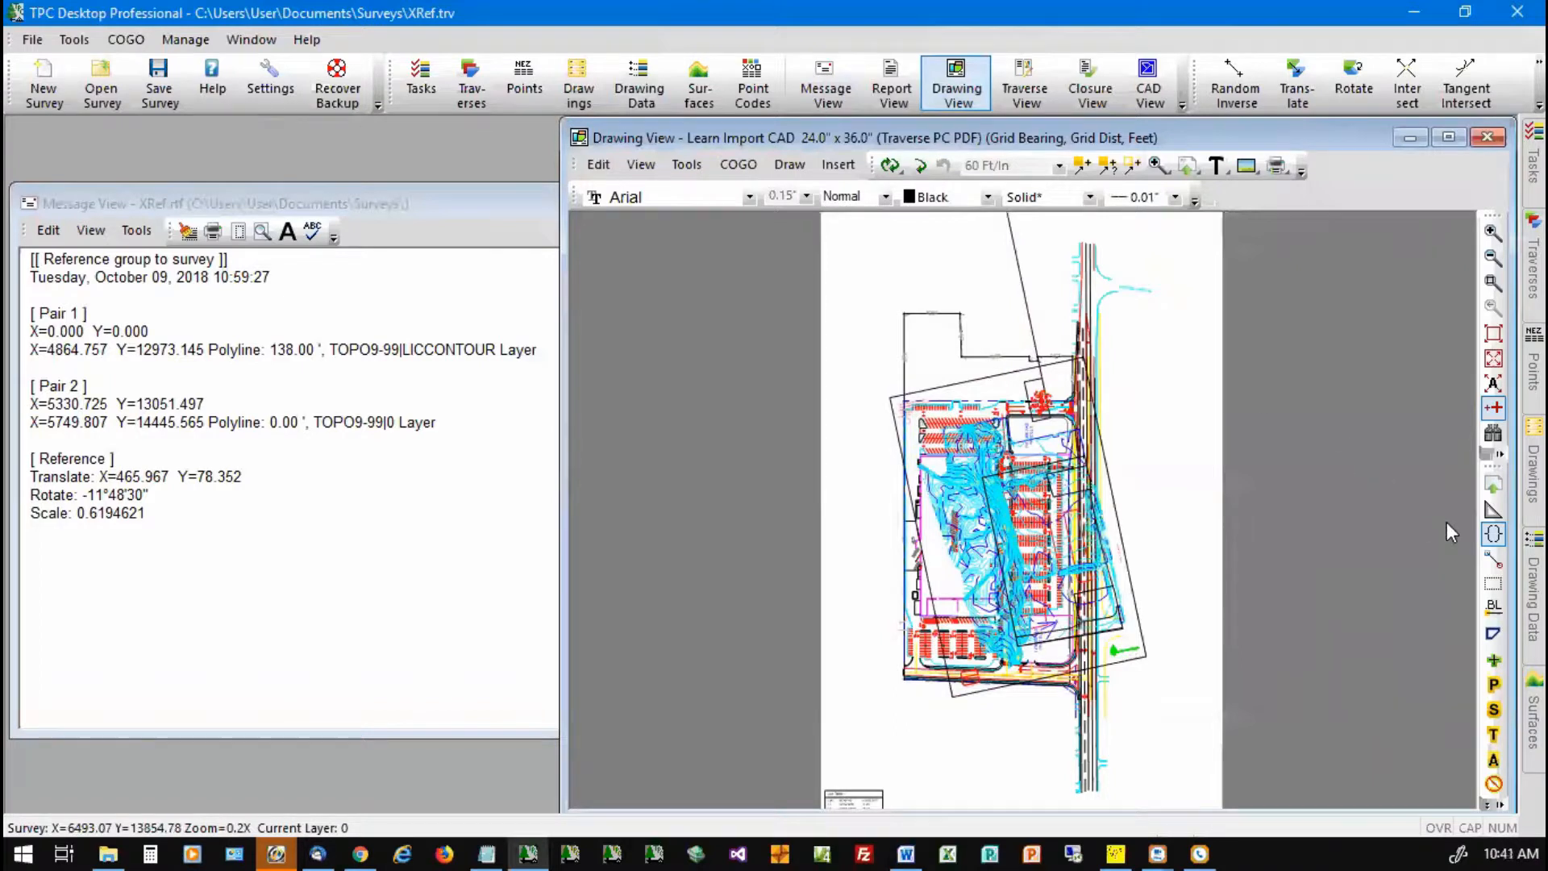
Step: Check the drawing view's option for displaying missing blocks and pictures
{"action": "left_click", "coordinate": [1494, 536]}
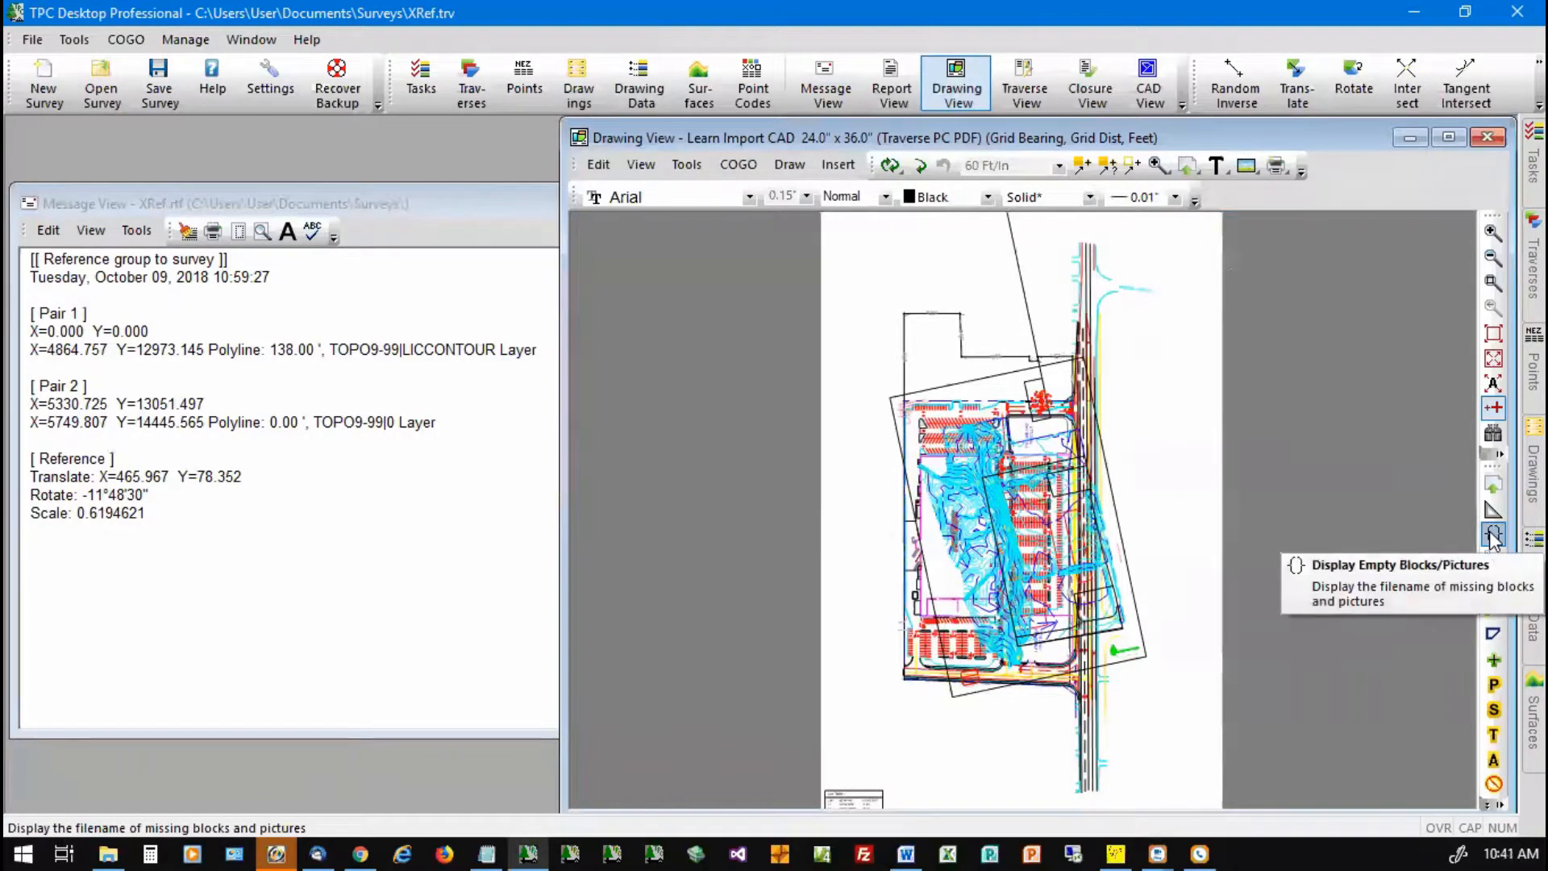
{"action": "left_click", "coordinate": [1493, 536]}
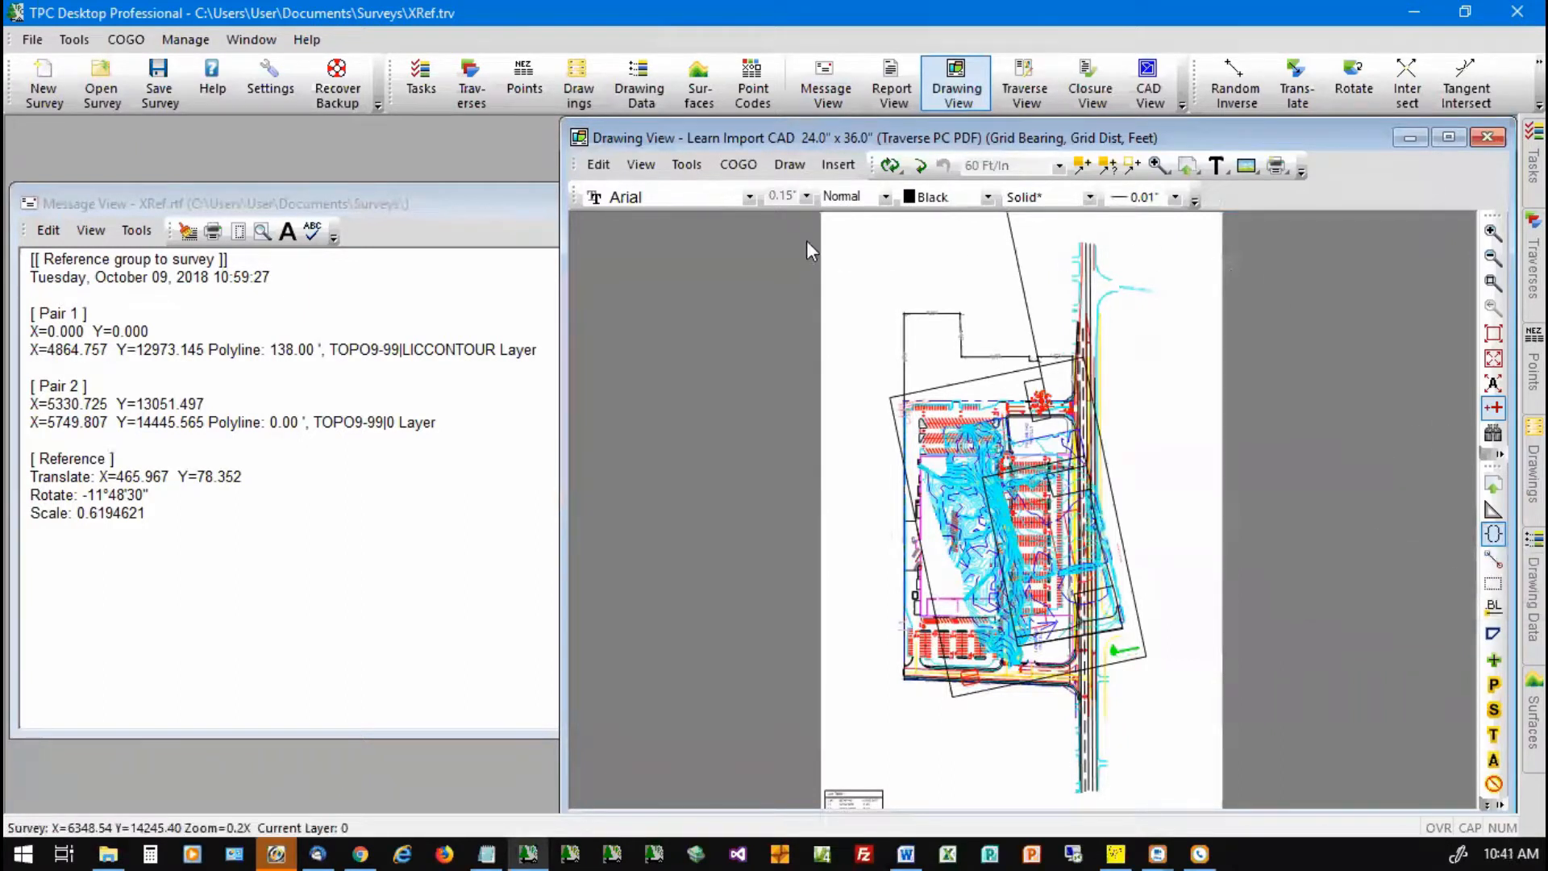
{"action": "left_click", "coordinate": [641, 166]}
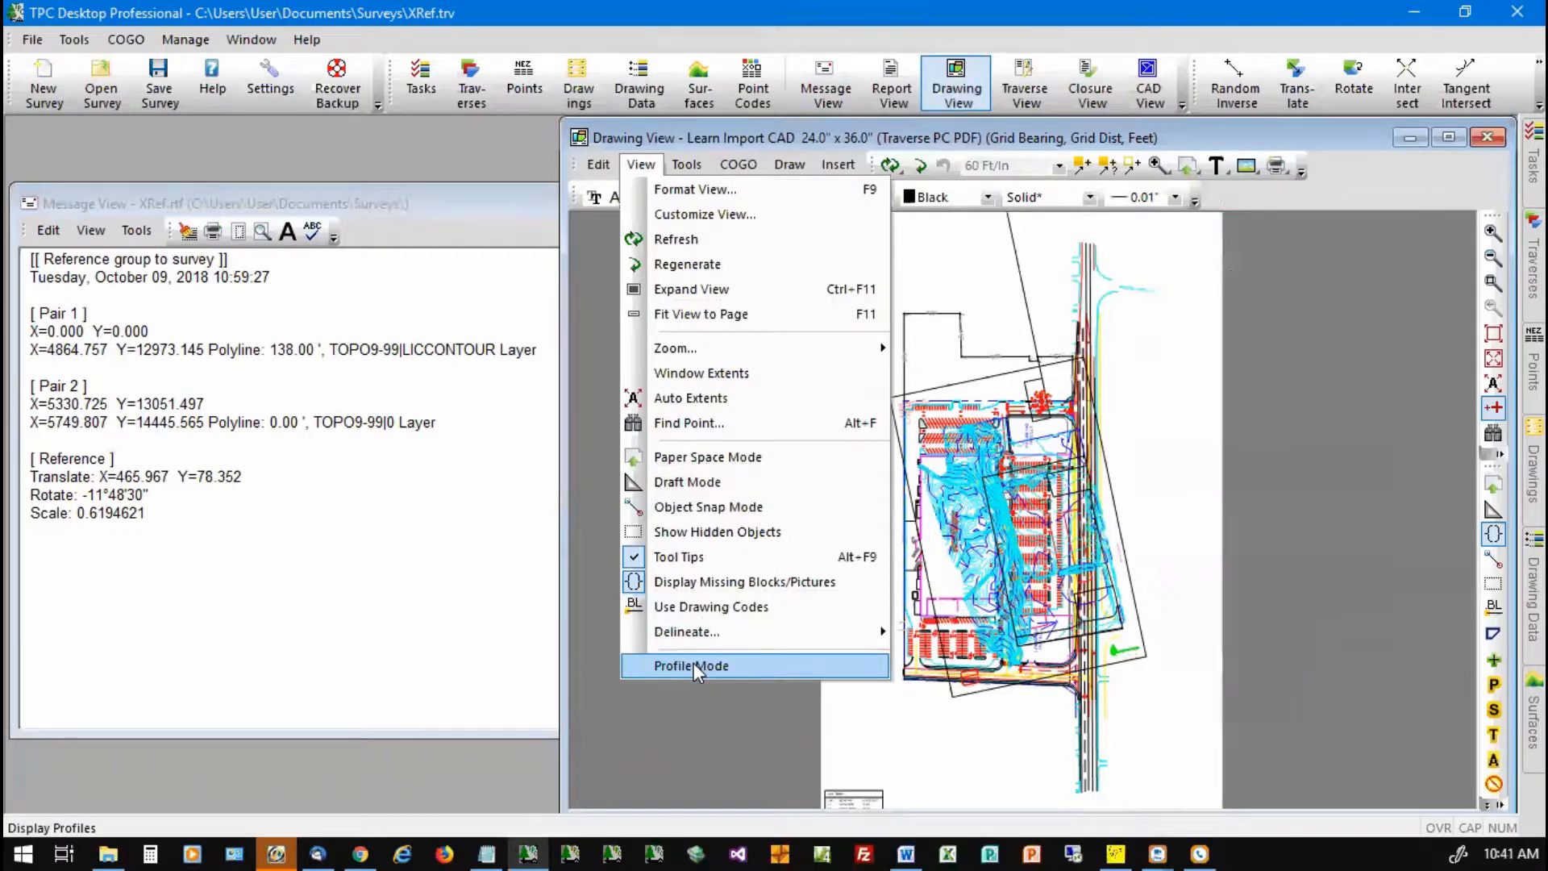
{"action": "left_click", "coordinate": [887, 731]}
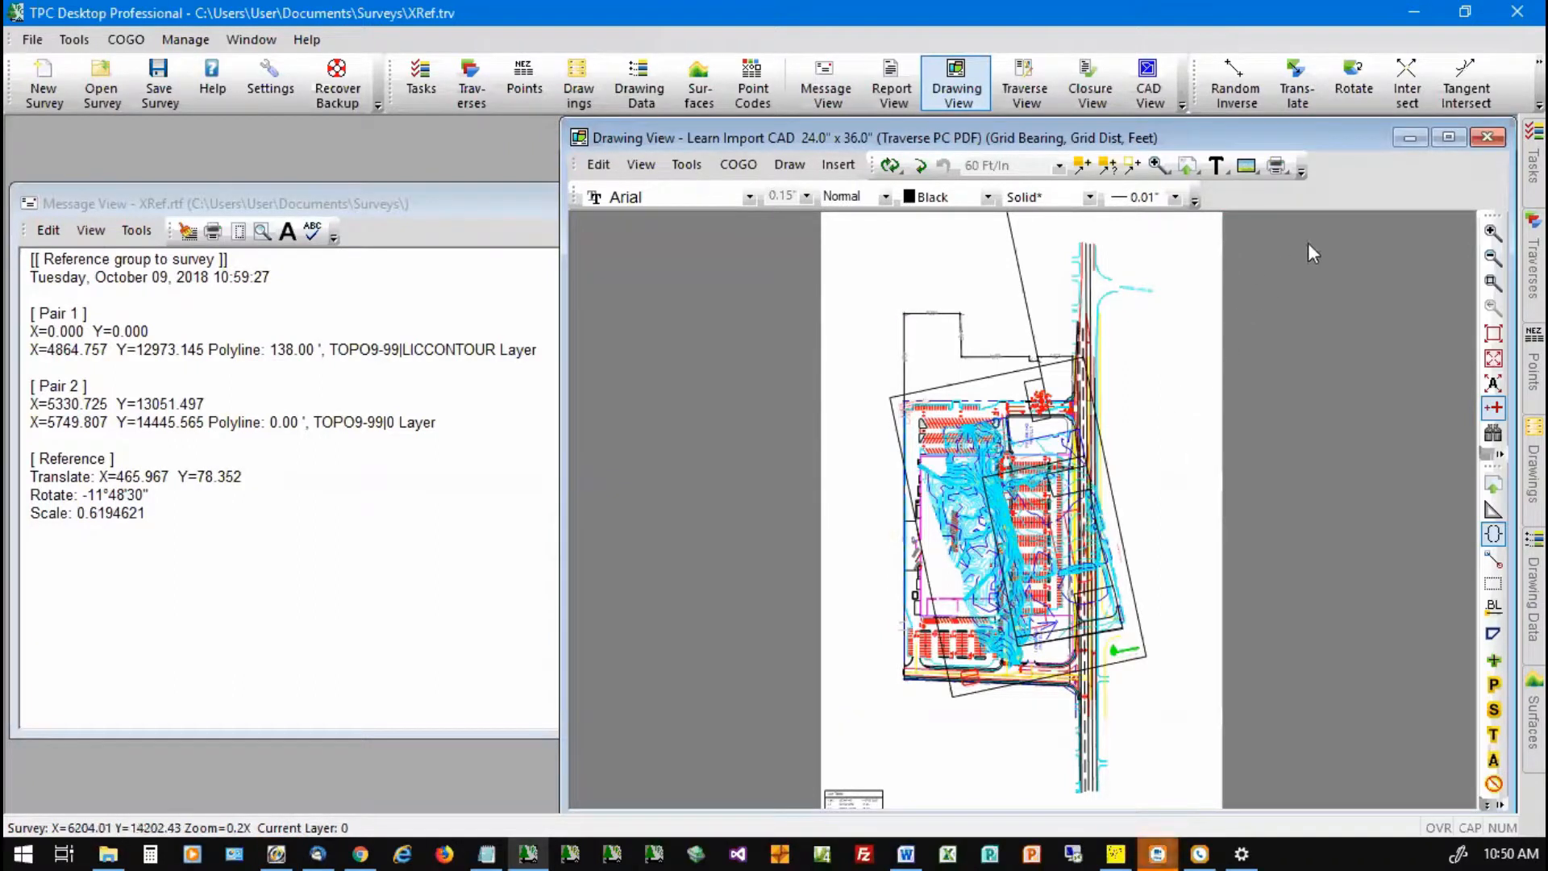
Step: Show the TPC License information in Tasks and open the online License Manager page
{"action": "left_click", "coordinate": [1529, 166]}
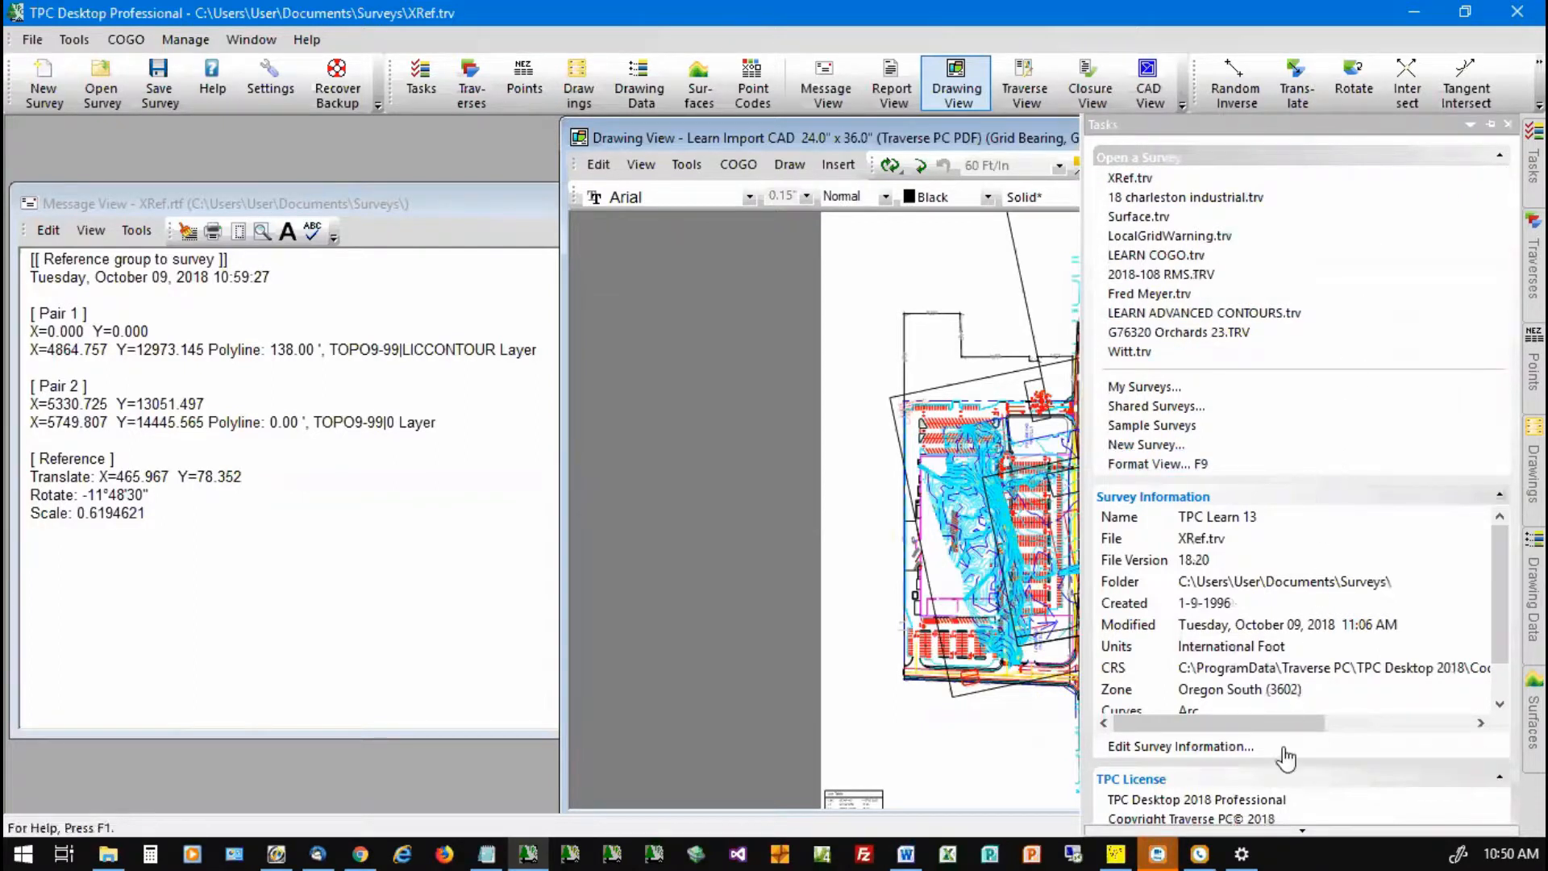
{"action": "mouse_move", "coordinate": [1296, 827]}
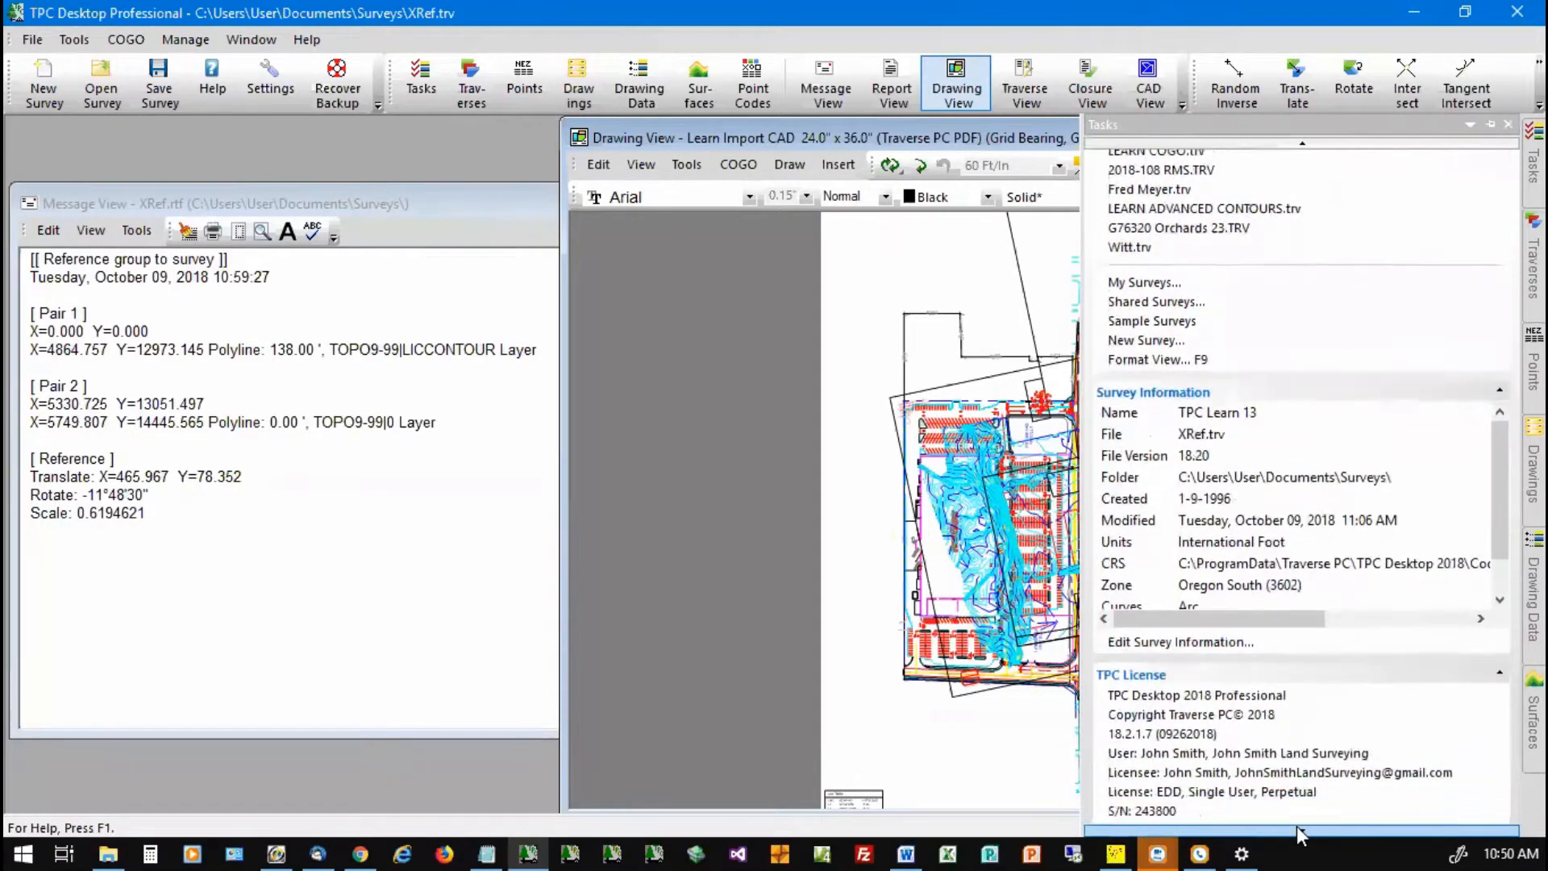
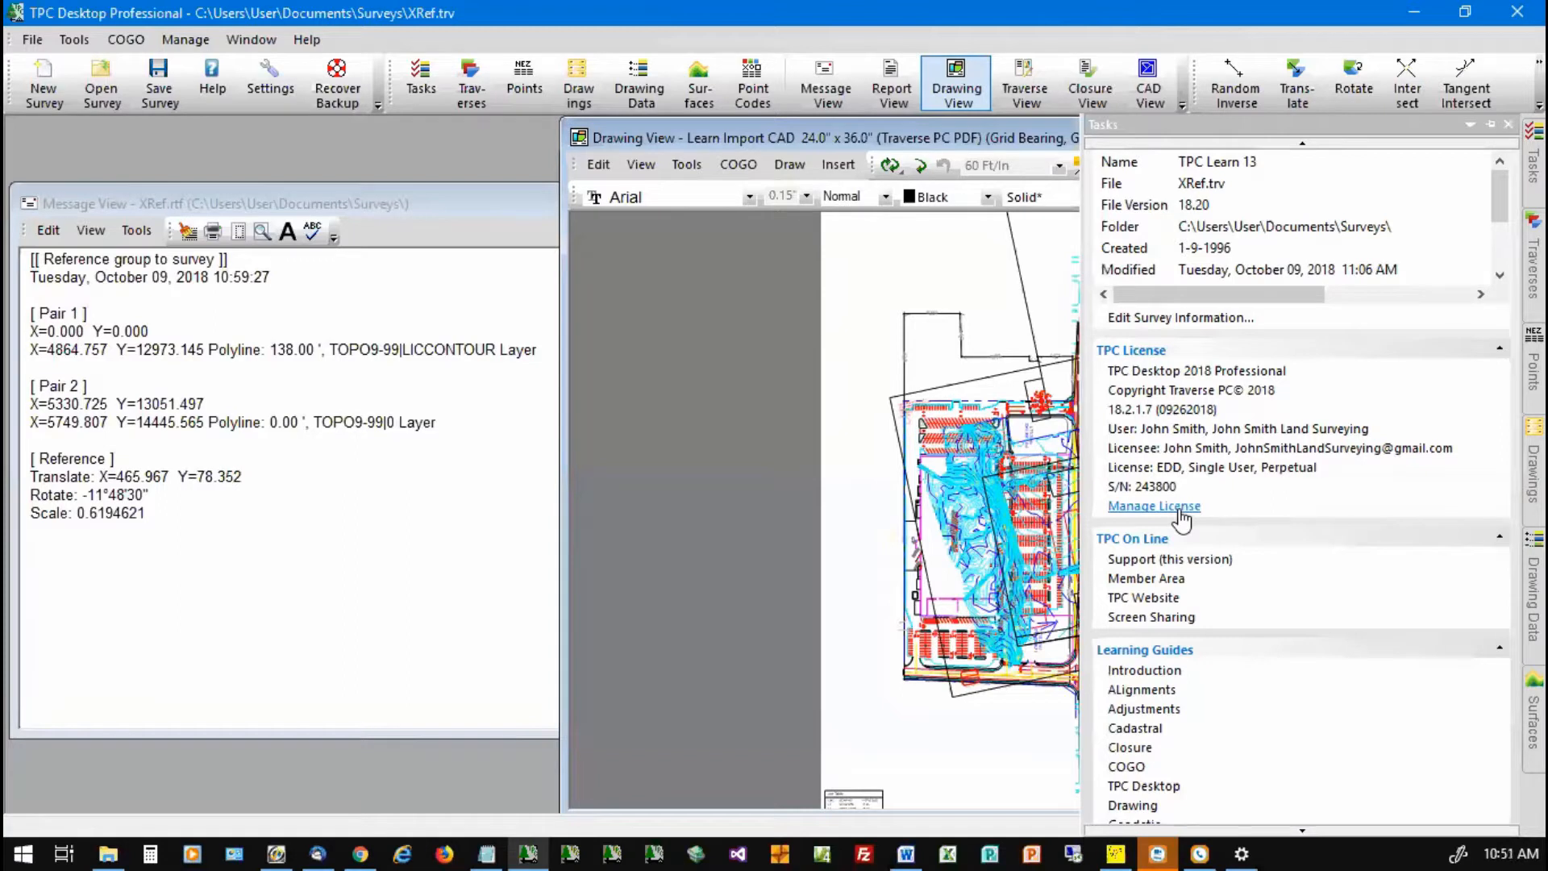
{"action": "left_click", "coordinate": [1179, 508]}
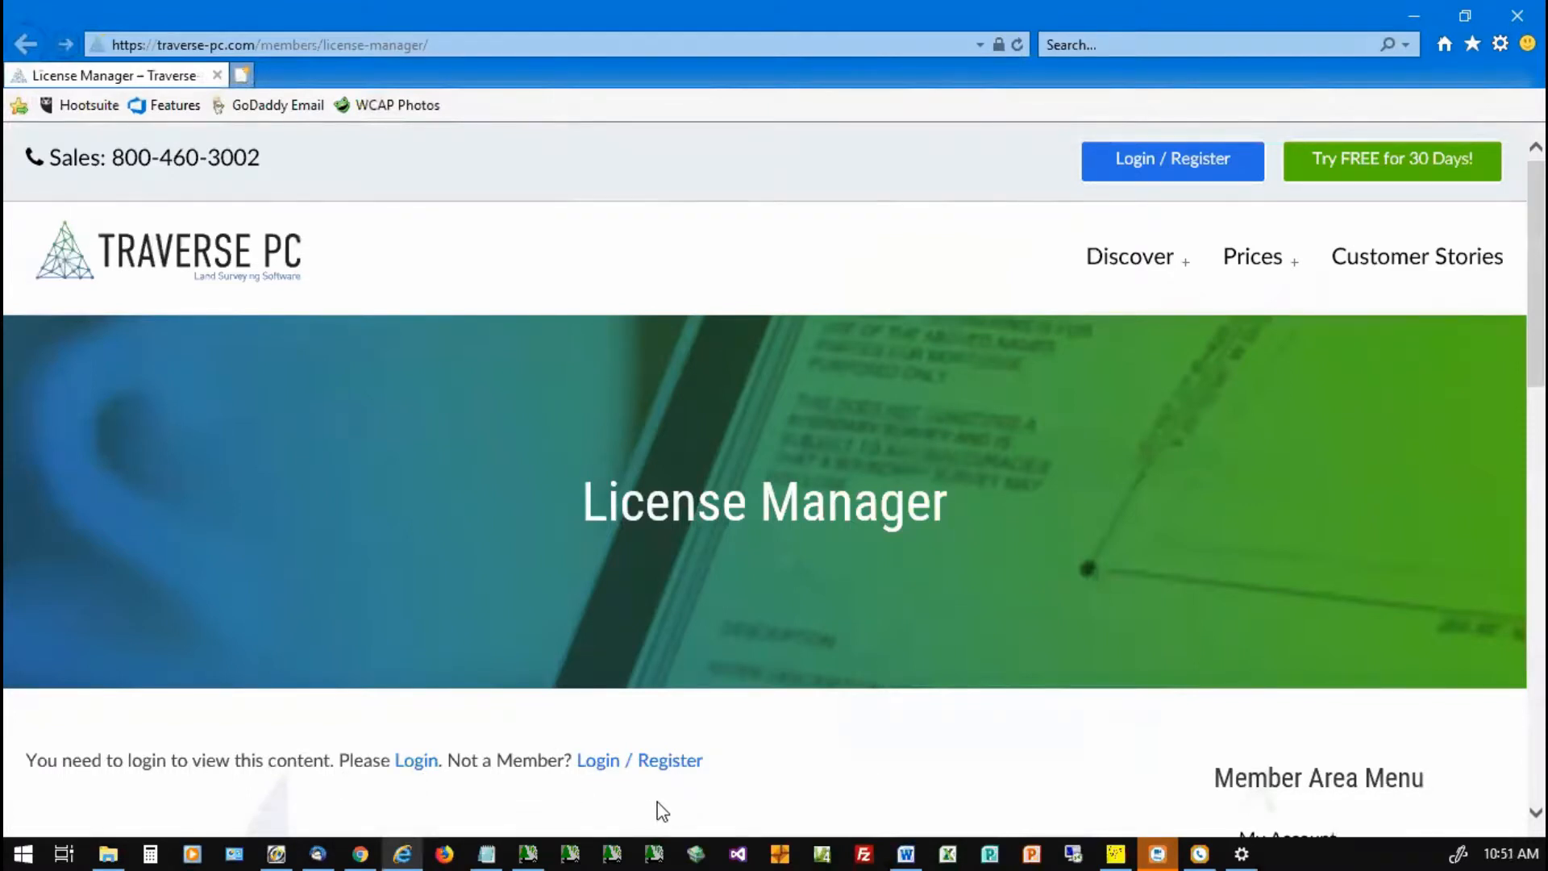
Step: Log in to the Traverse PC member area with the prefilled credentials and Remember Me turned on
{"action": "left_click", "coordinate": [417, 760]}
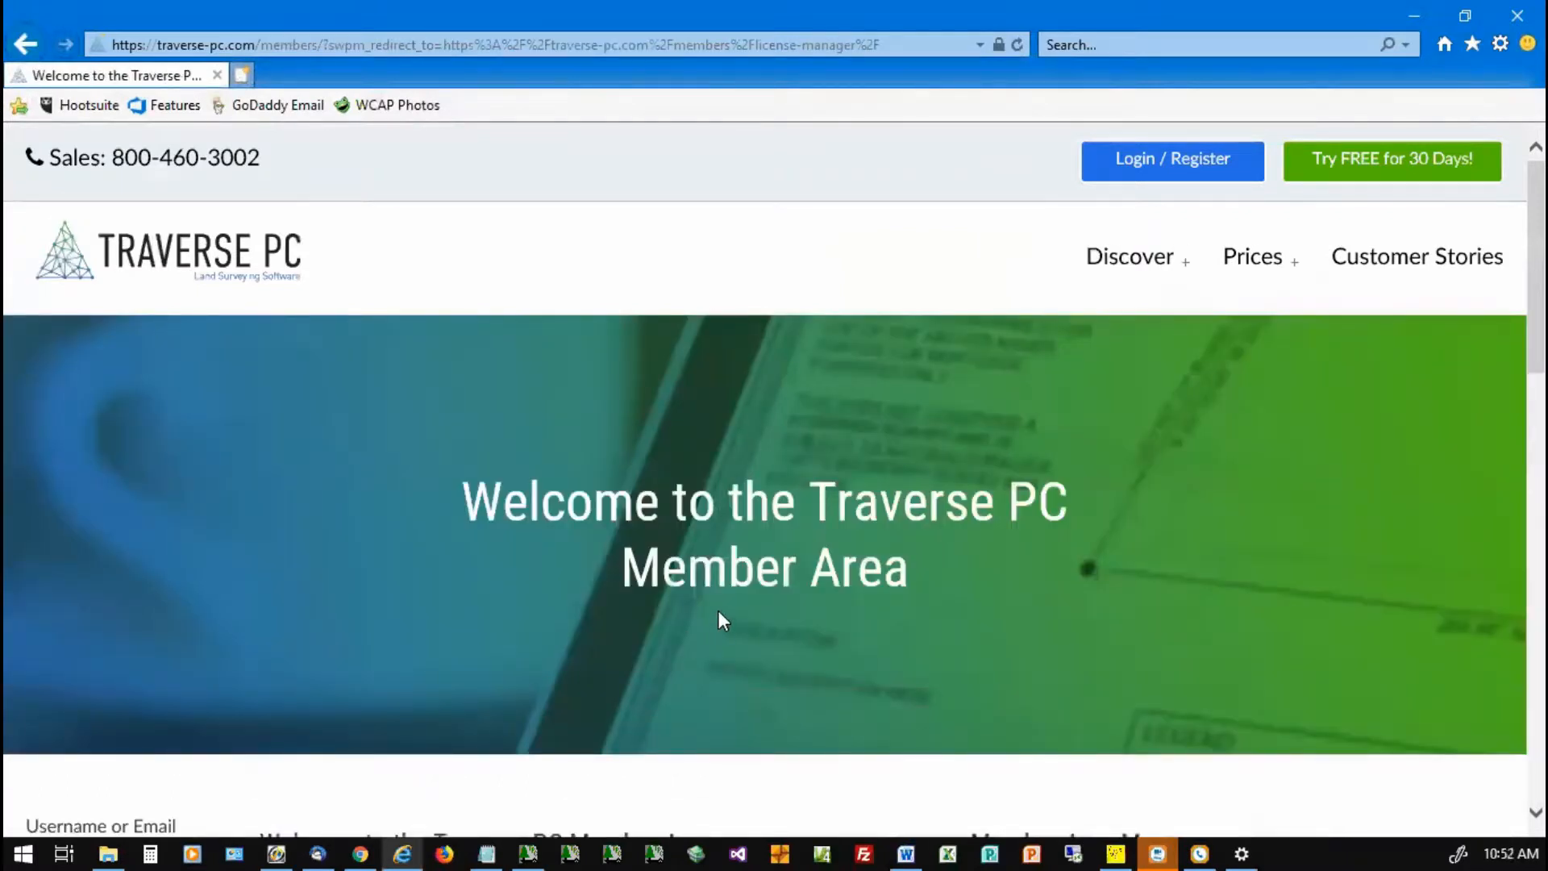
{"action": "scroll", "coordinate": [718, 611], "scroll_direction": "down", "scroll_amount": 3}
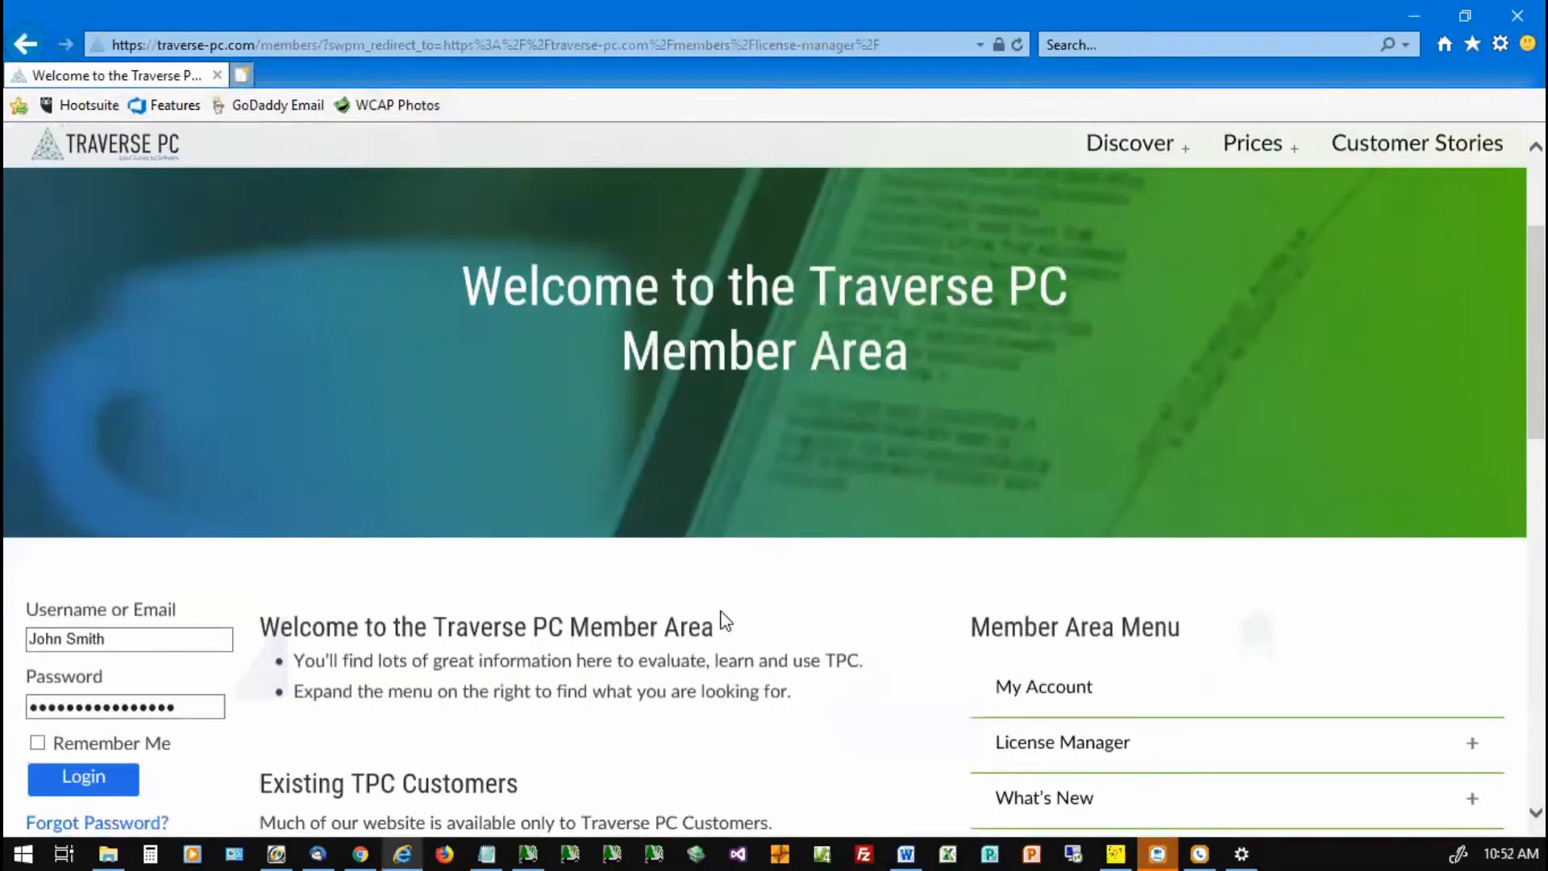
{"action": "scroll", "coordinate": [726, 621], "scroll_direction": "down", "scroll_amount": 2}
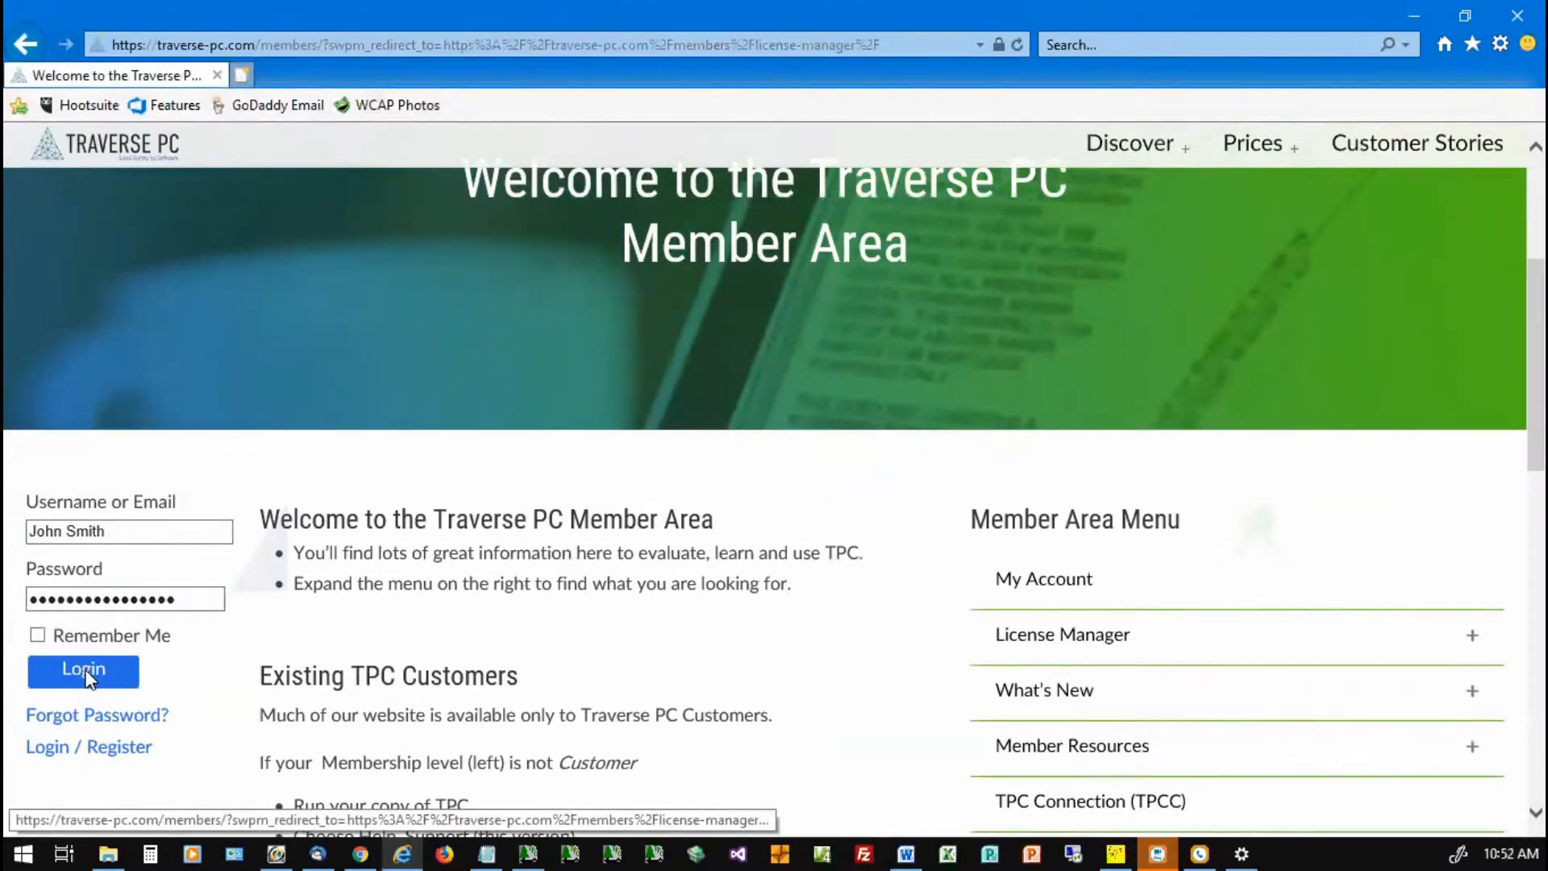
{"action": "left_click", "coordinate": [37, 634]}
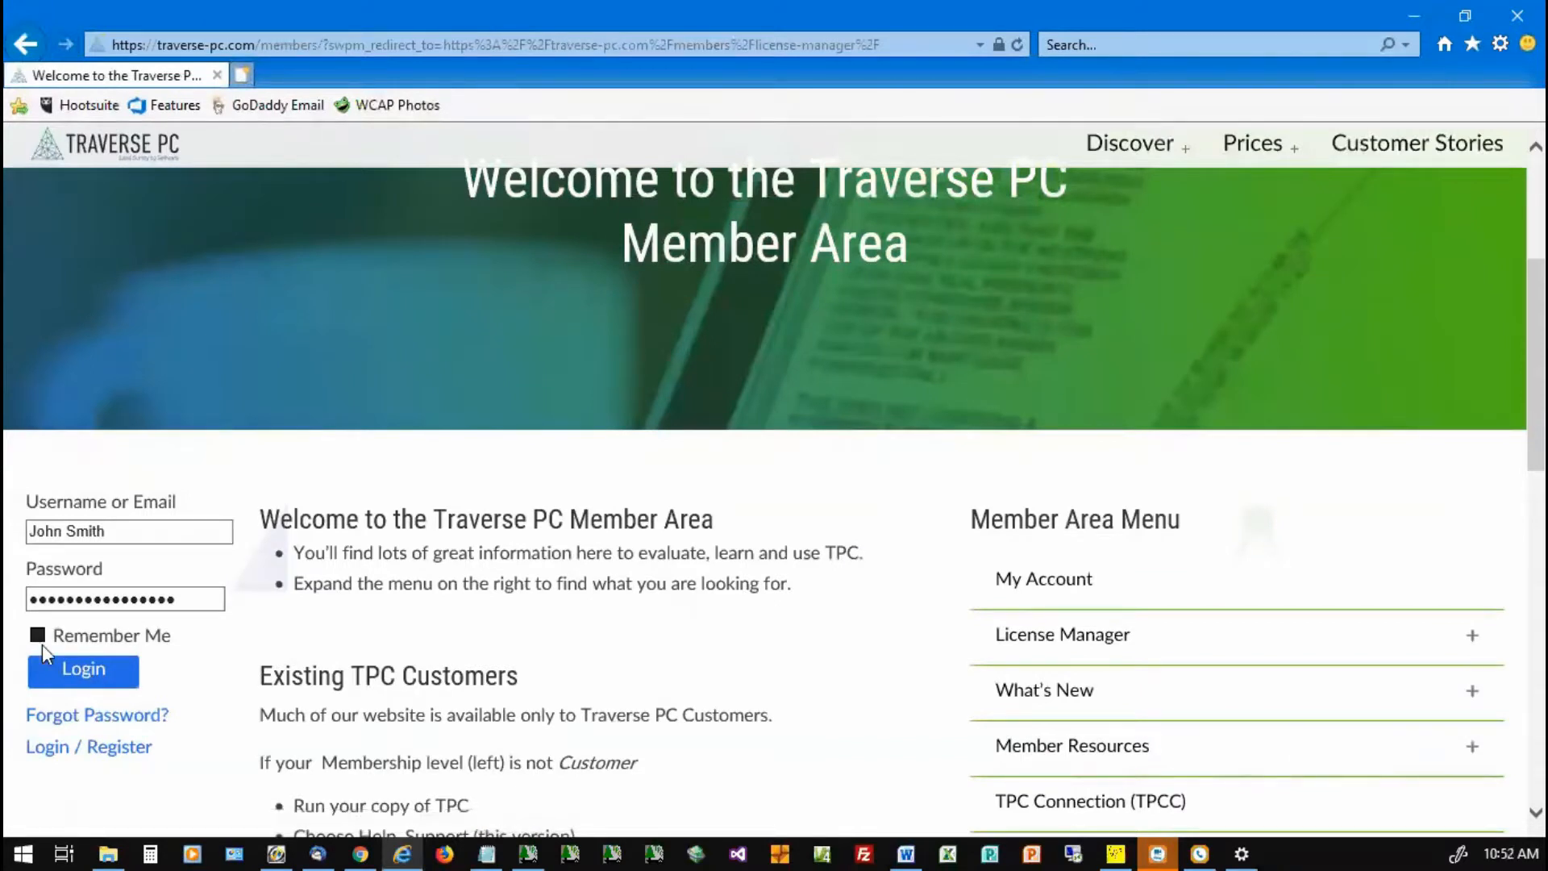
{"action": "left_click", "coordinate": [75, 667]}
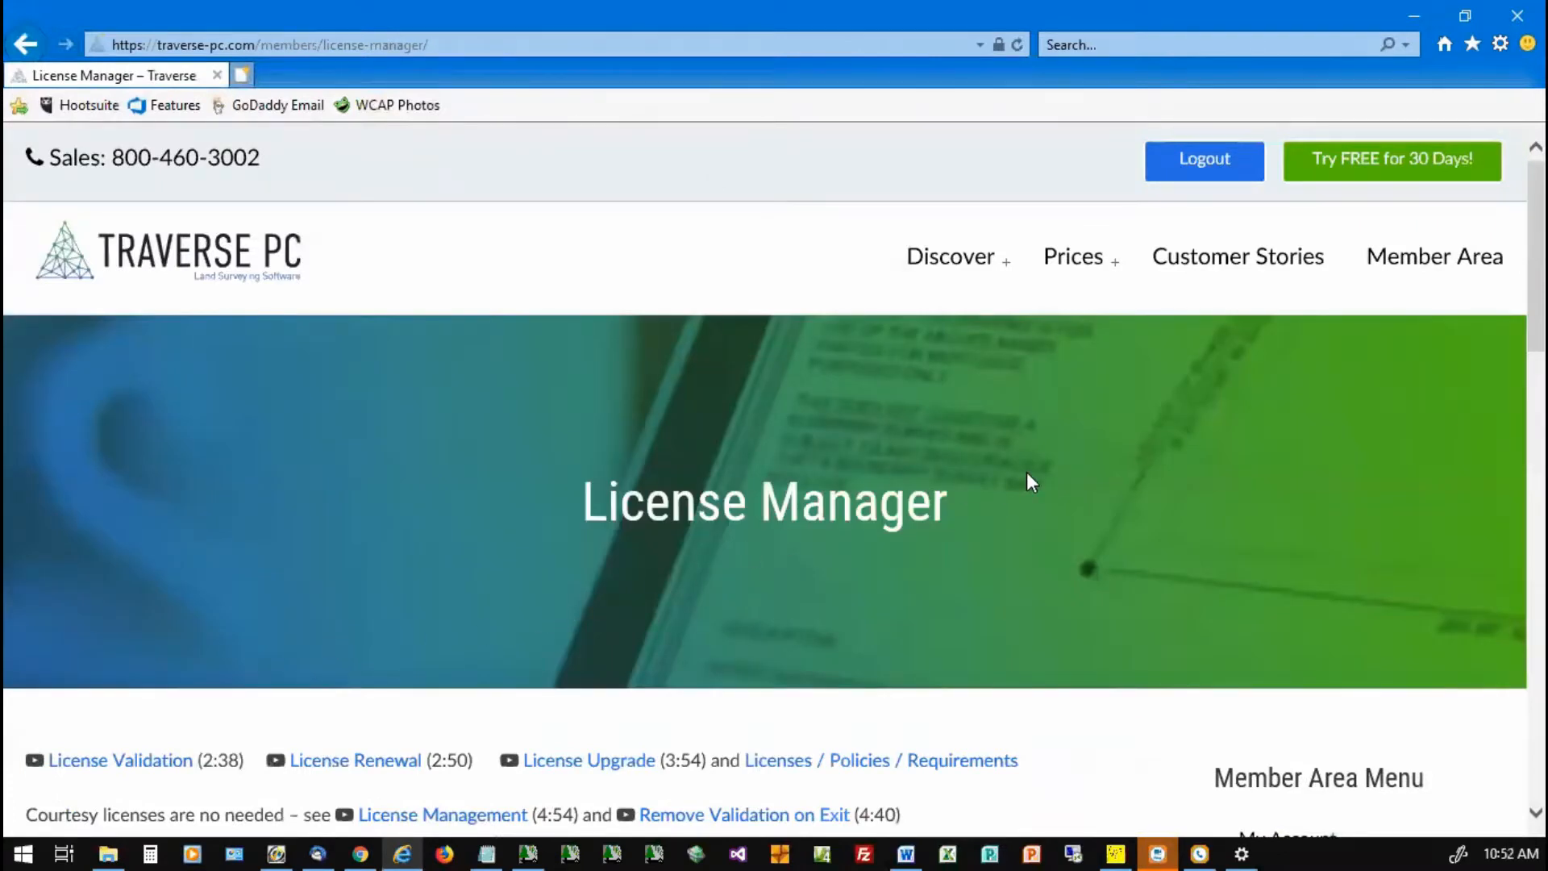
Step: Review the status, expiration and activations of each license on the License Manager page
{"action": "scroll", "coordinate": [1028, 476], "scroll_direction": "down", "scroll_amount": 4}
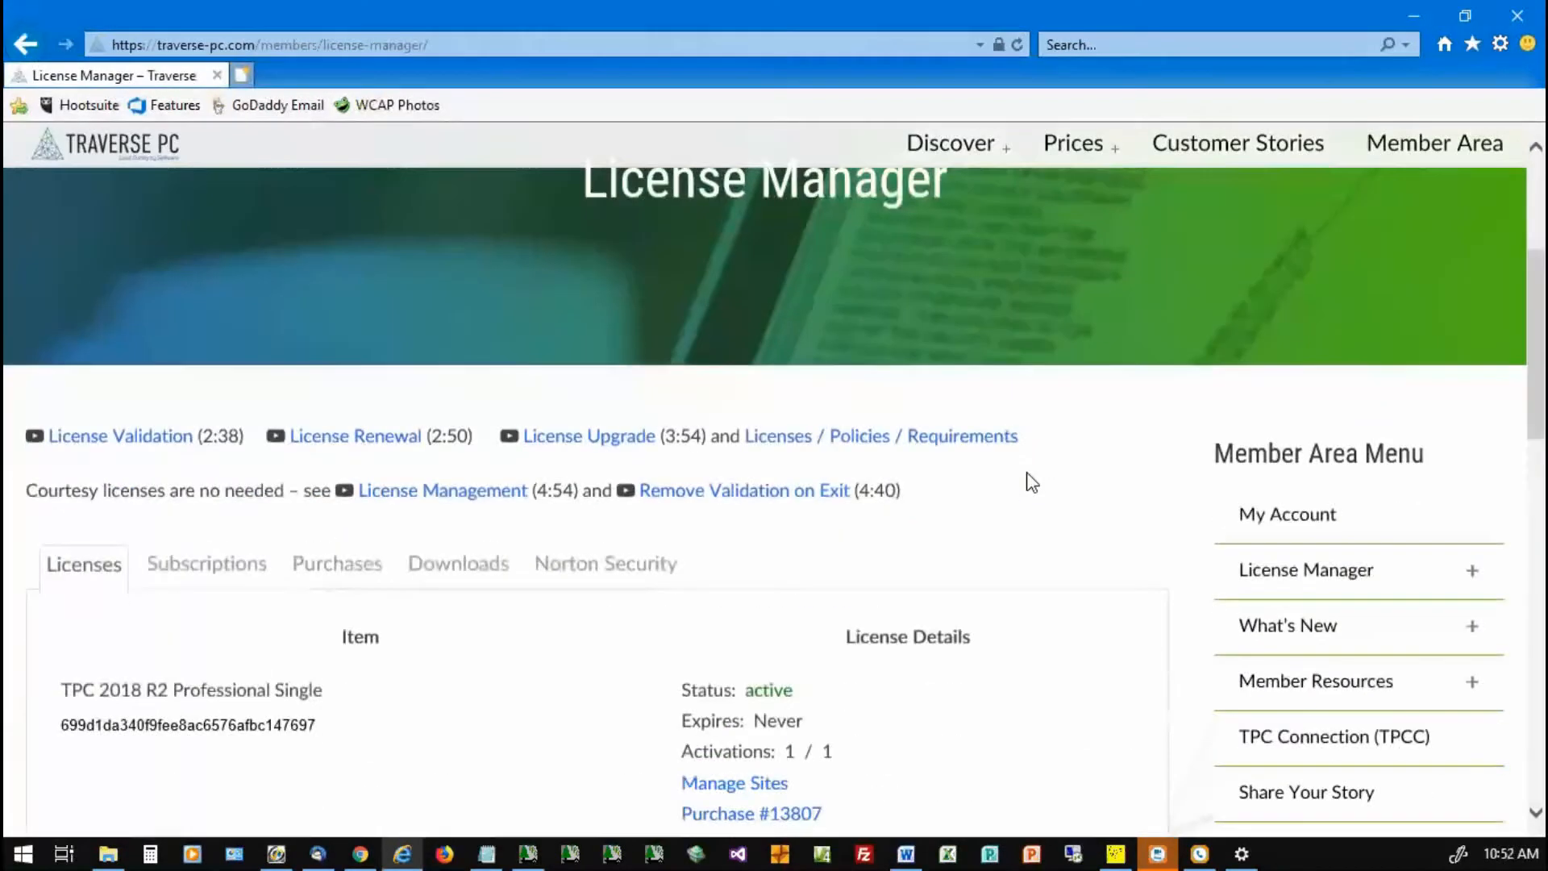
{"action": "scroll", "coordinate": [1031, 482], "scroll_direction": "down", "scroll_amount": 3}
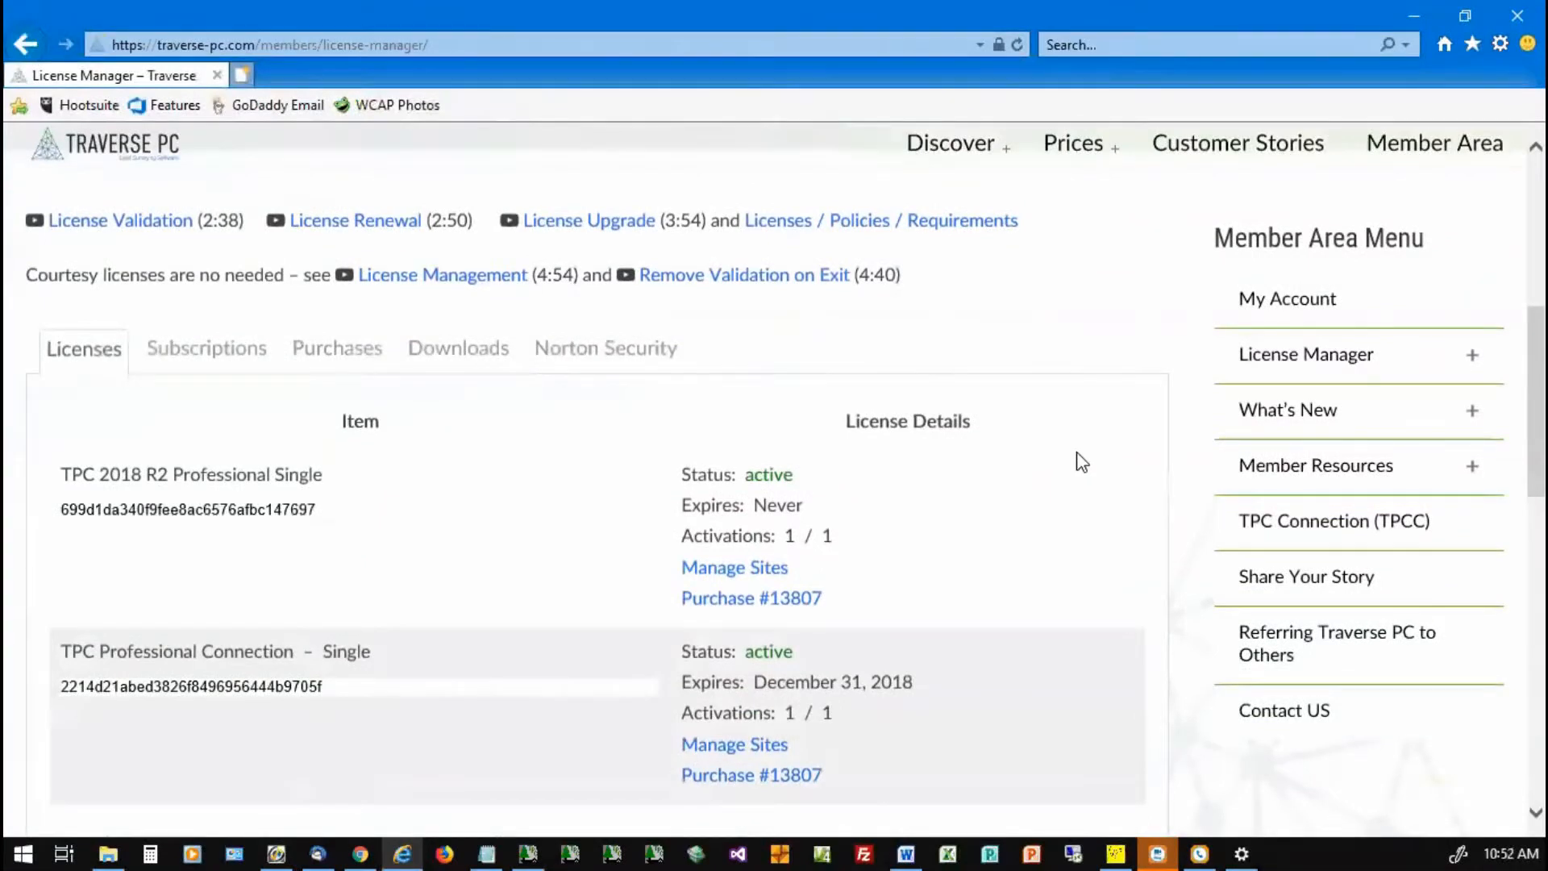
{"action": "scroll", "coordinate": [1081, 462], "scroll_direction": "down", "scroll_amount": 1}
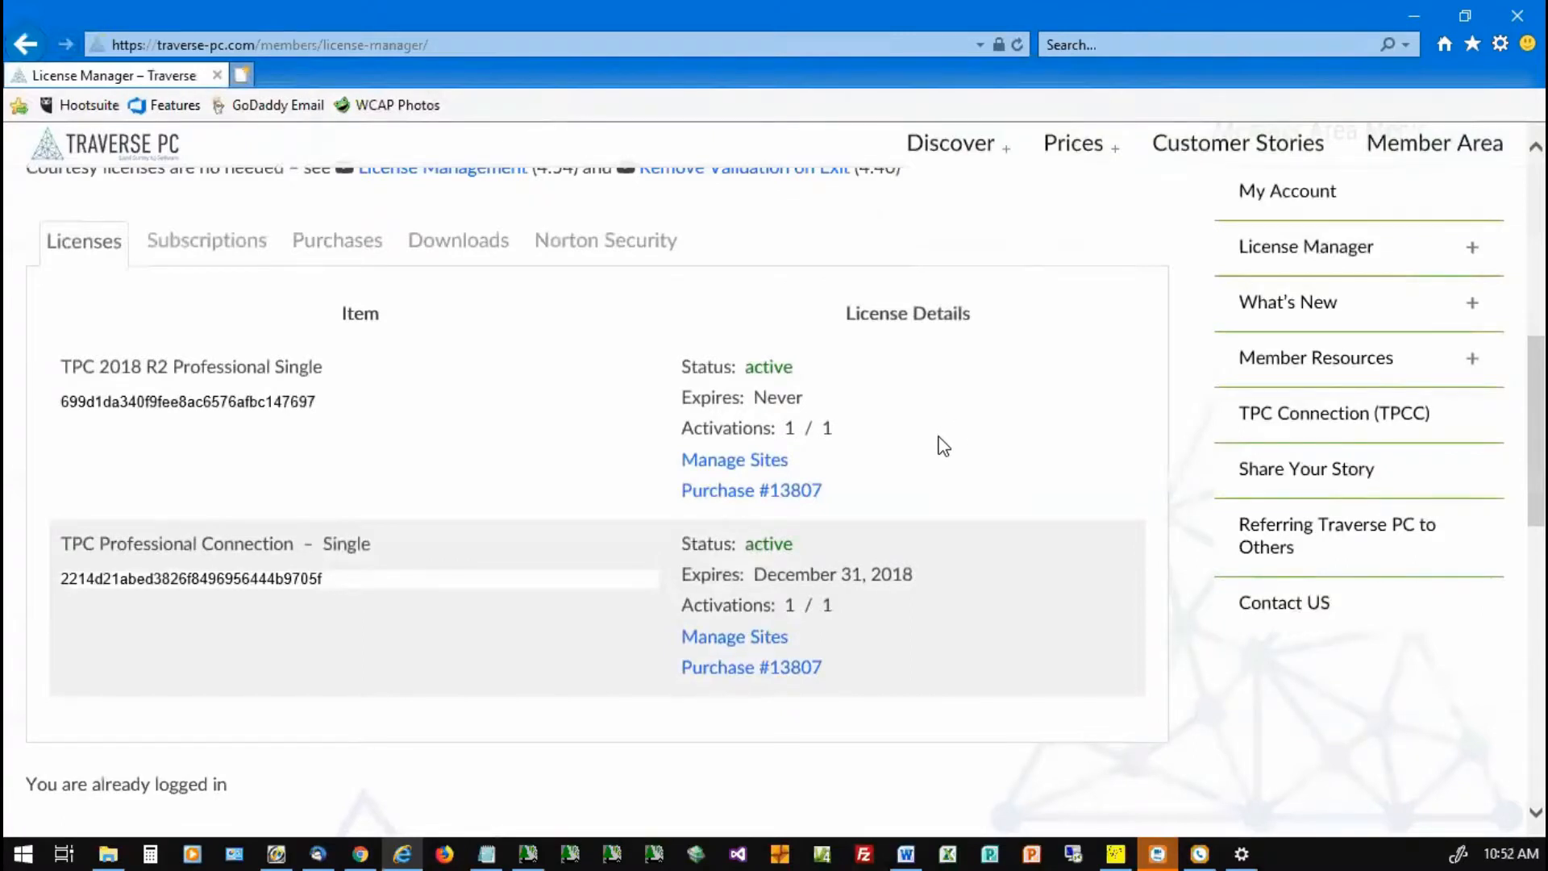
Step: Switch to TPC Desktop and review the license and activation details in the Support section of Program Settings
{"action": "left_click", "coordinate": [526, 852]}
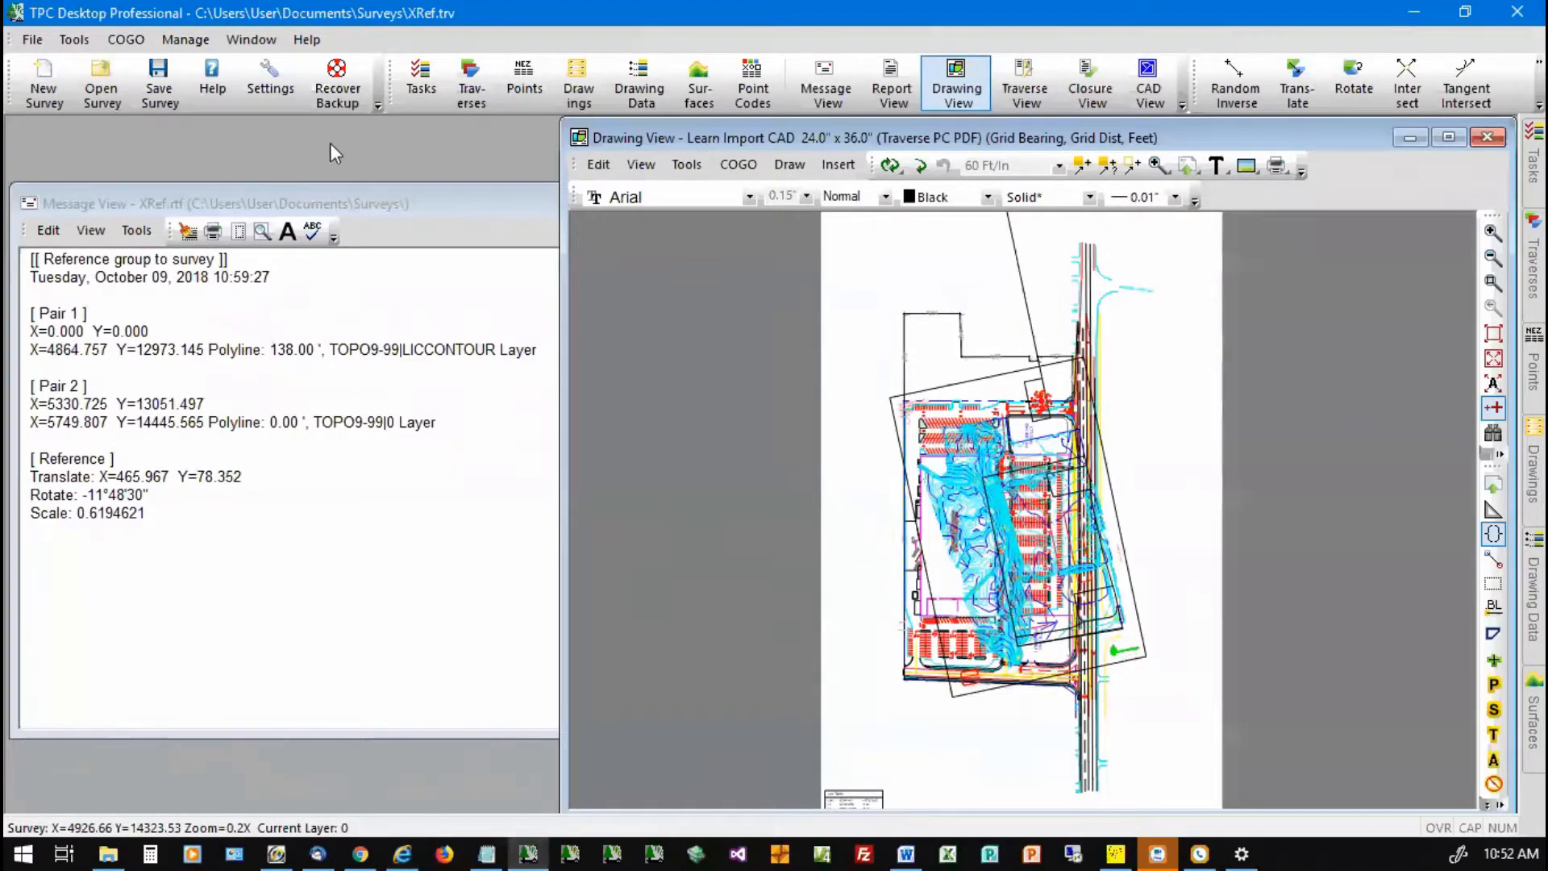
{"action": "left_click", "coordinate": [274, 81]}
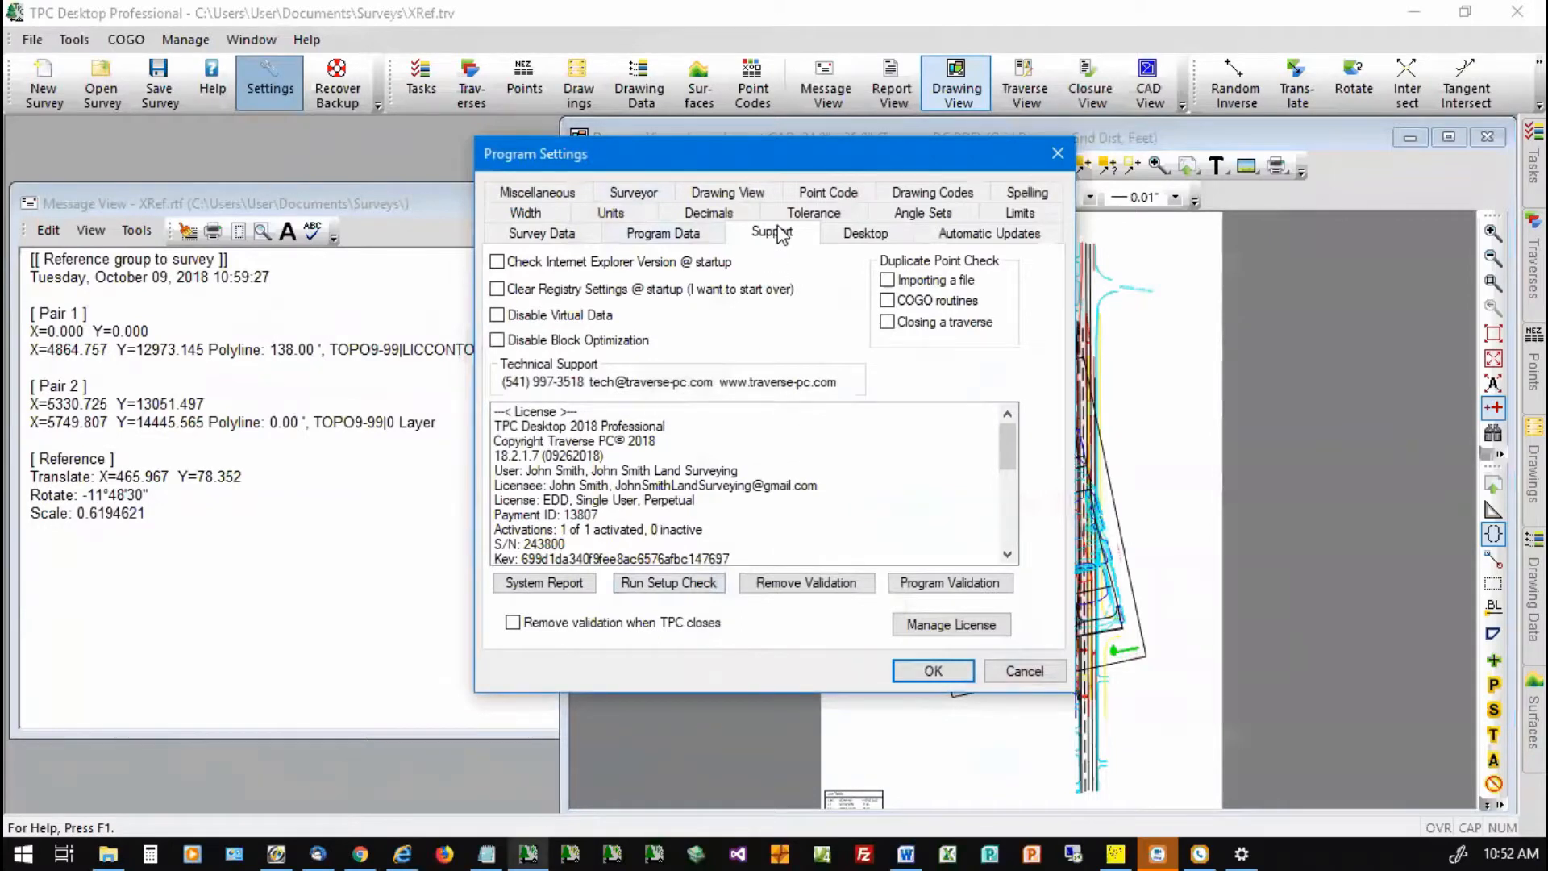
{"action": "left_click", "coordinate": [571, 532]}
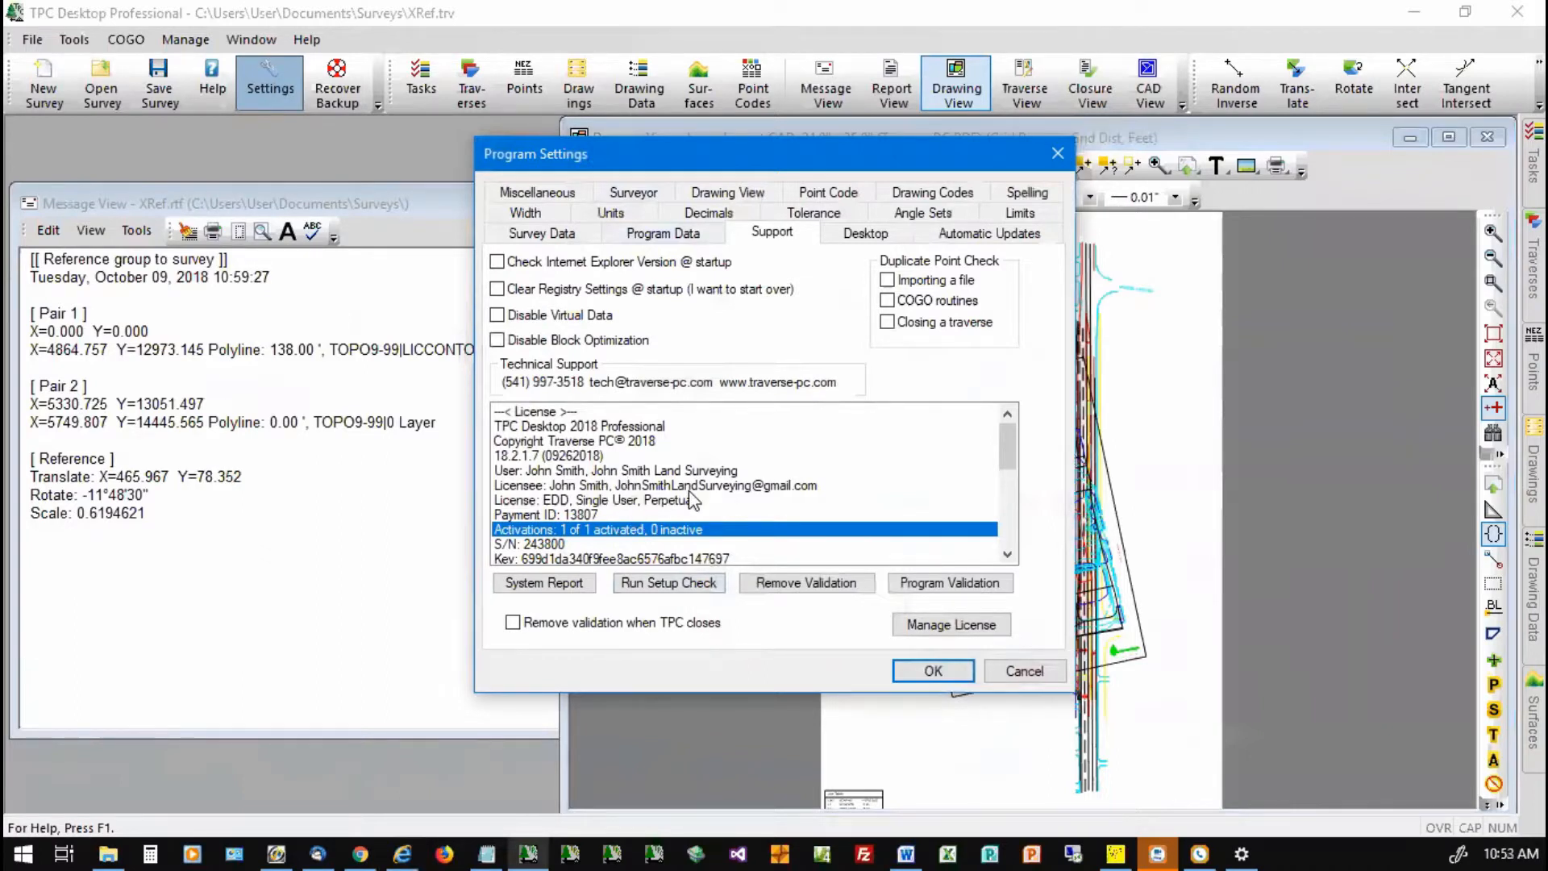
{"action": "scroll", "coordinate": [691, 490], "scroll_direction": "down", "scroll_amount": 1}
{"action": "scroll", "coordinate": [692, 493], "scroll_direction": "down", "scroll_amount": 1}
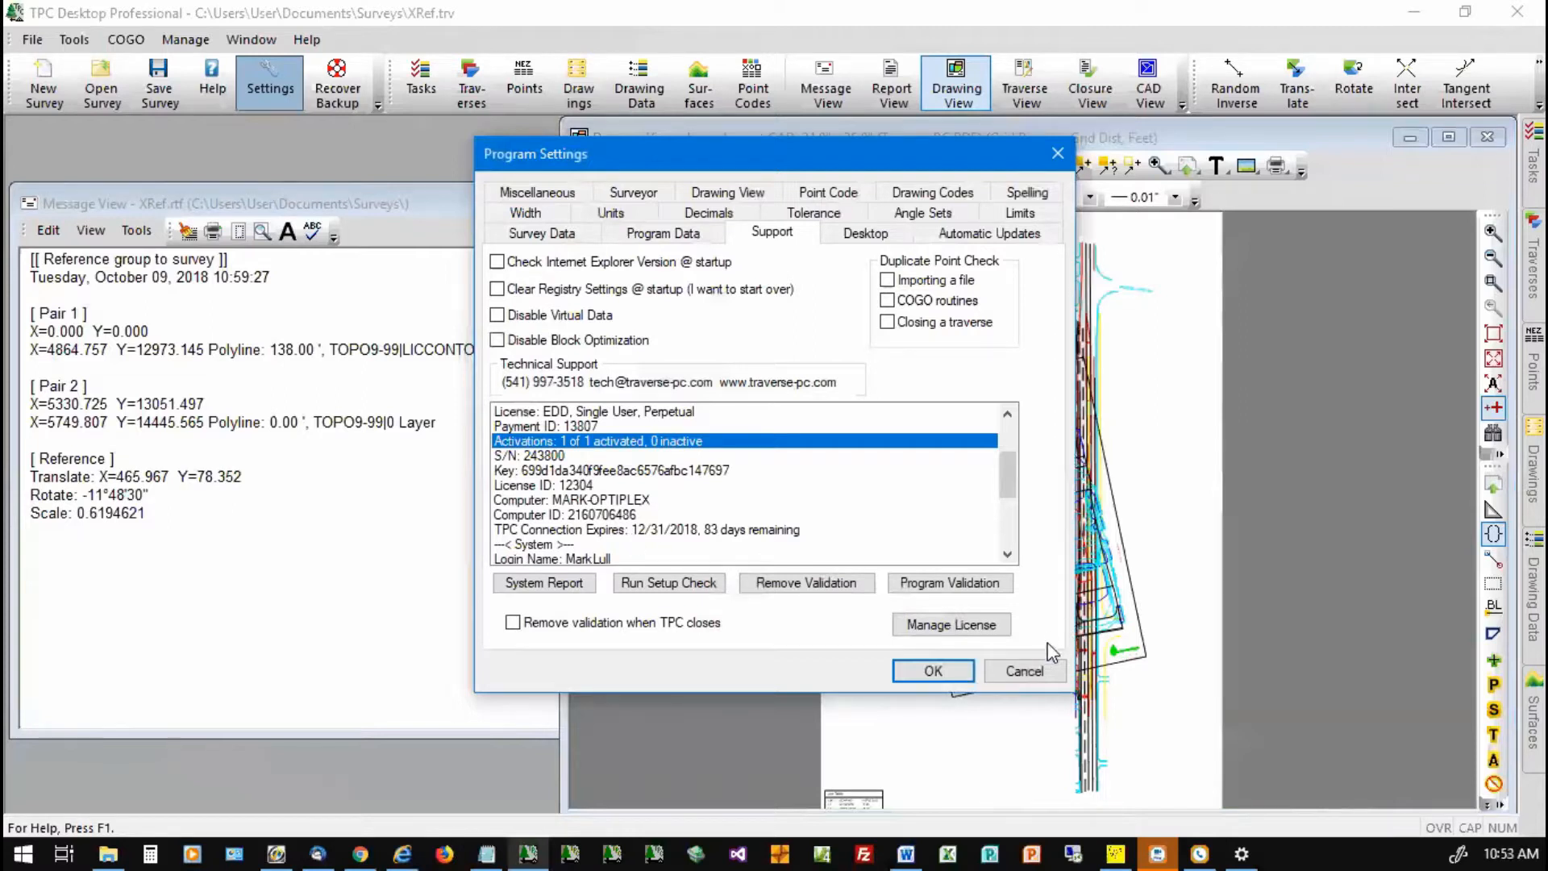
{"action": "left_click", "coordinate": [1036, 670]}
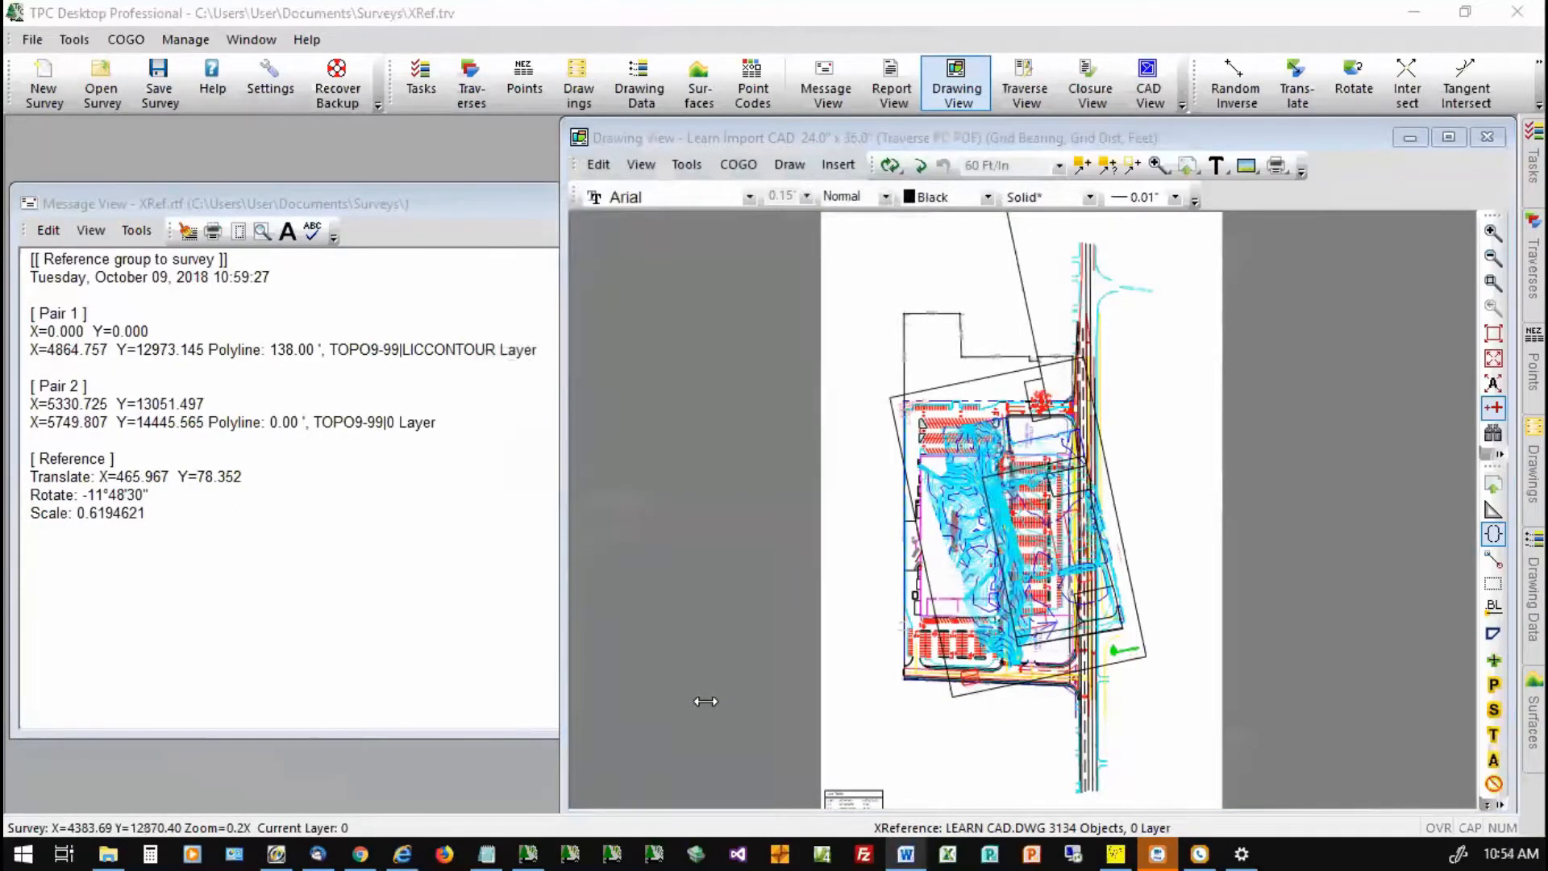
Step: Switch to the online License Manager and deactivate the site registered to the TPC 2018 R2 Professional Single license
{"action": "left_click", "coordinate": [403, 847]}
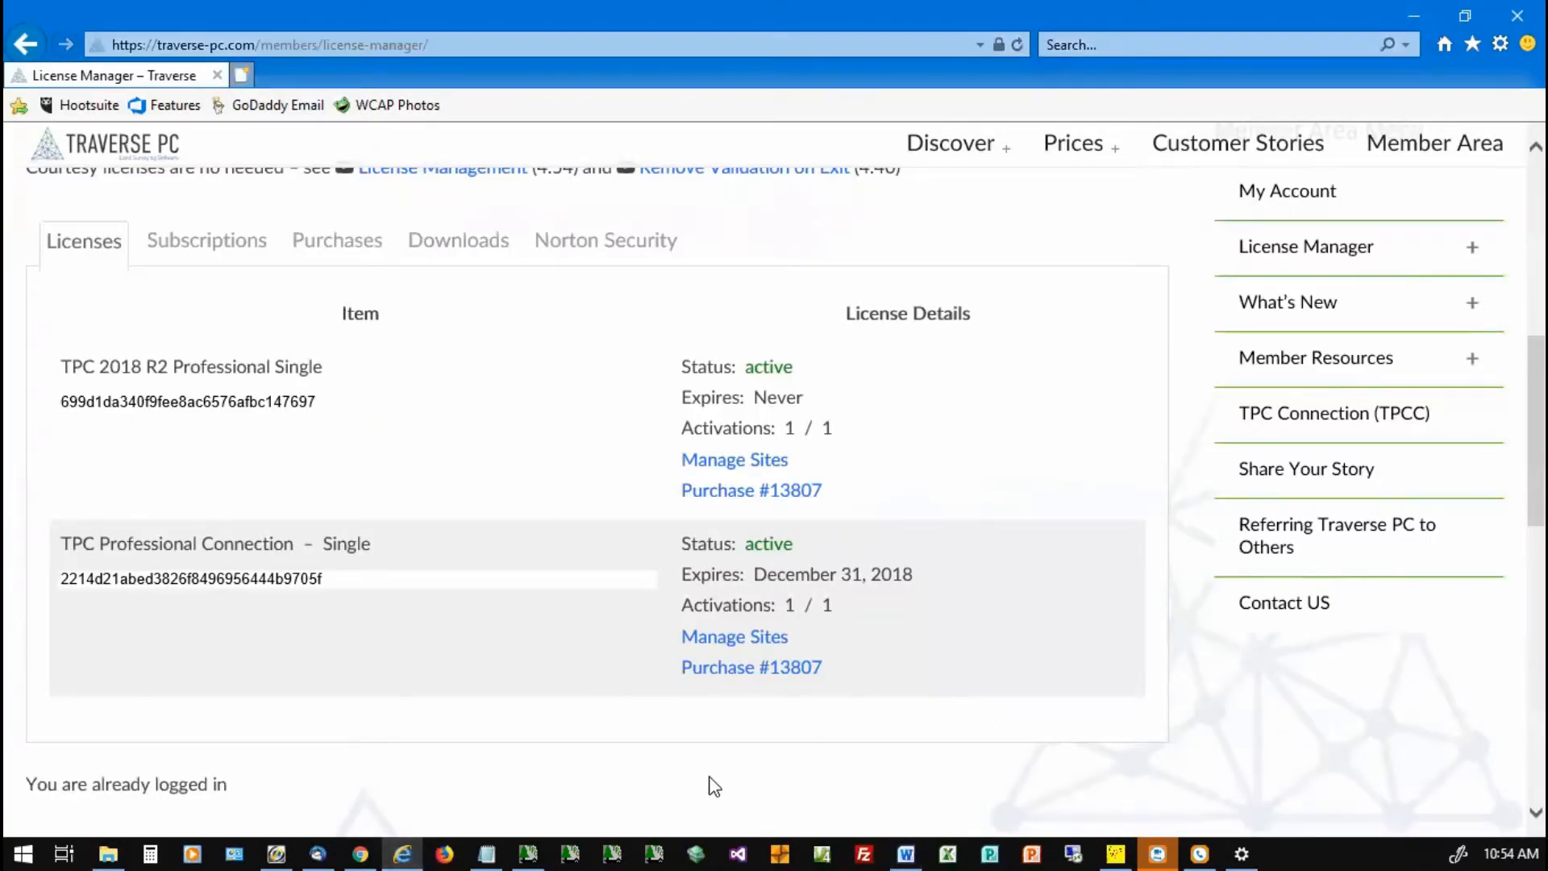
{"action": "left_click", "coordinate": [706, 461]}
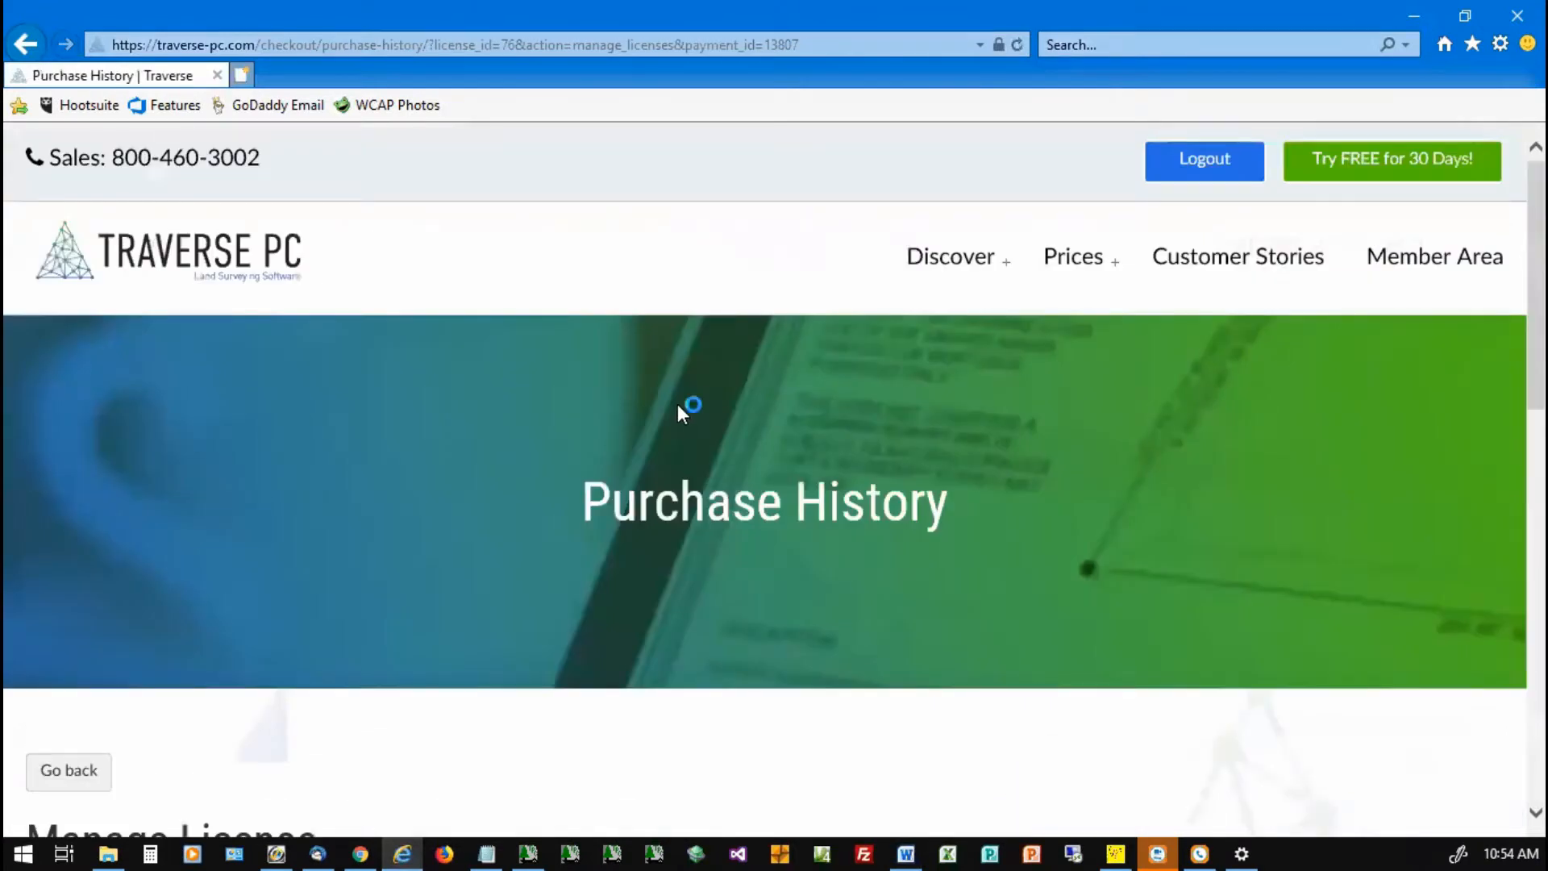
{"action": "scroll", "coordinate": [680, 400], "scroll_direction": "down", "scroll_amount": 5}
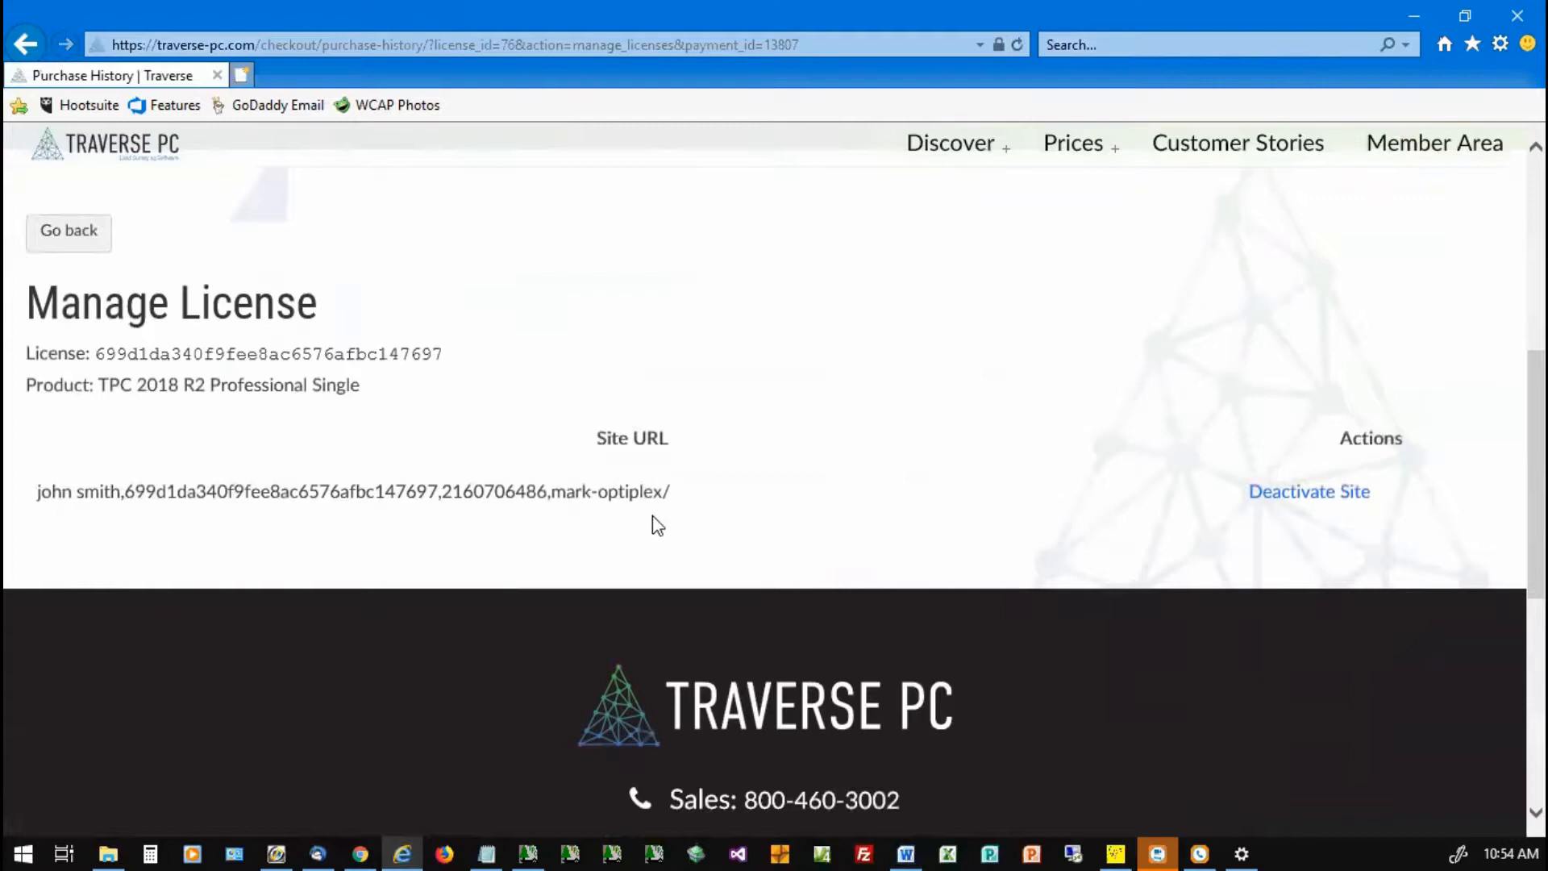
{"action": "left_click", "coordinate": [1282, 492]}
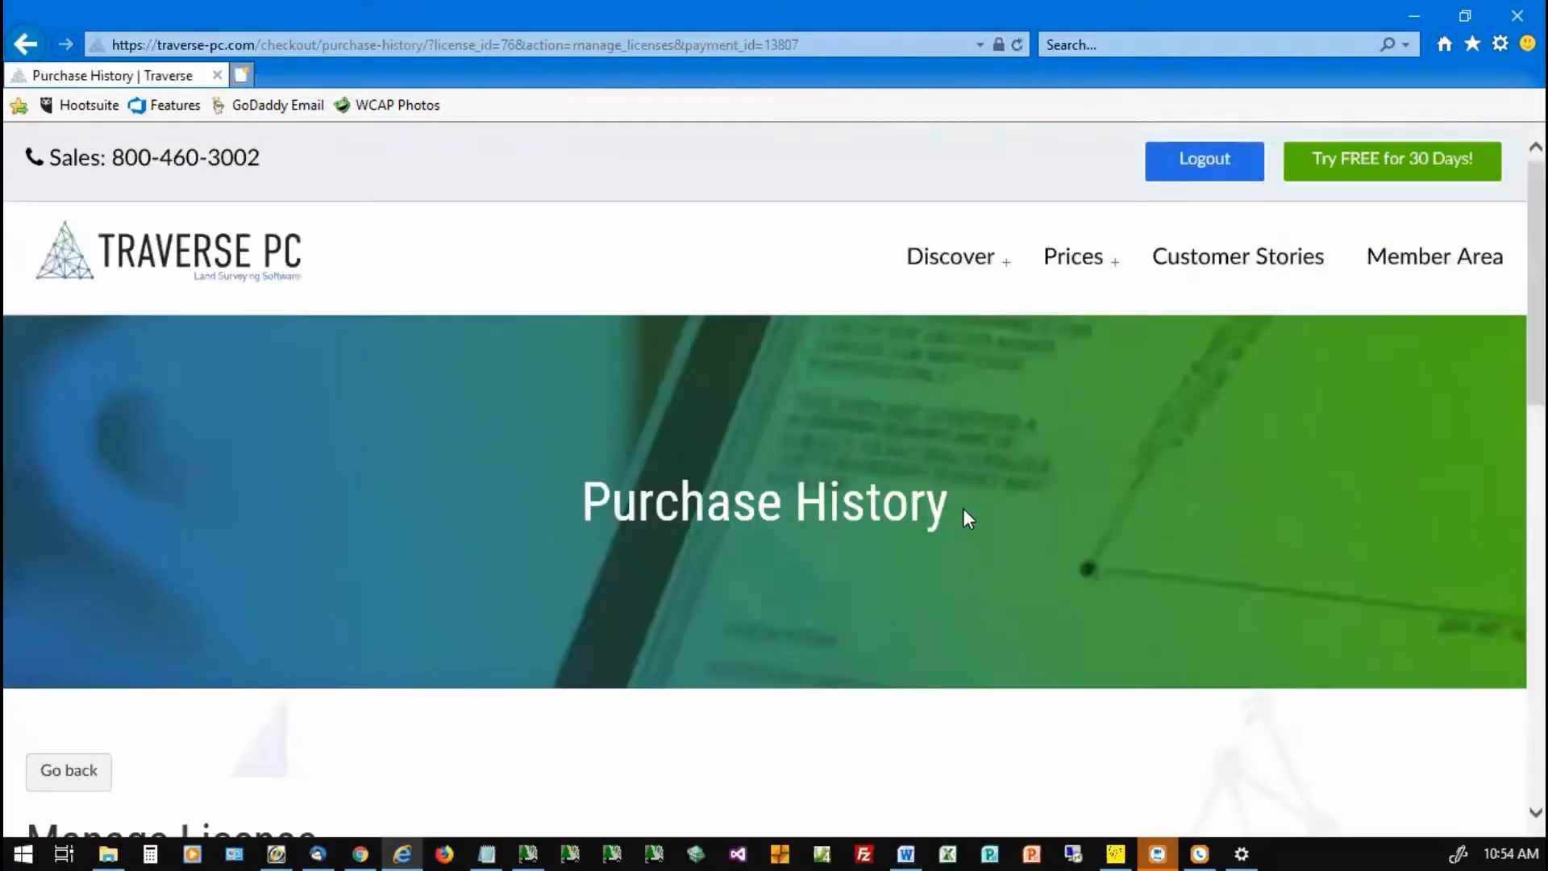
{"action": "scroll", "coordinate": [963, 508], "scroll_direction": "down", "scroll_amount": 5}
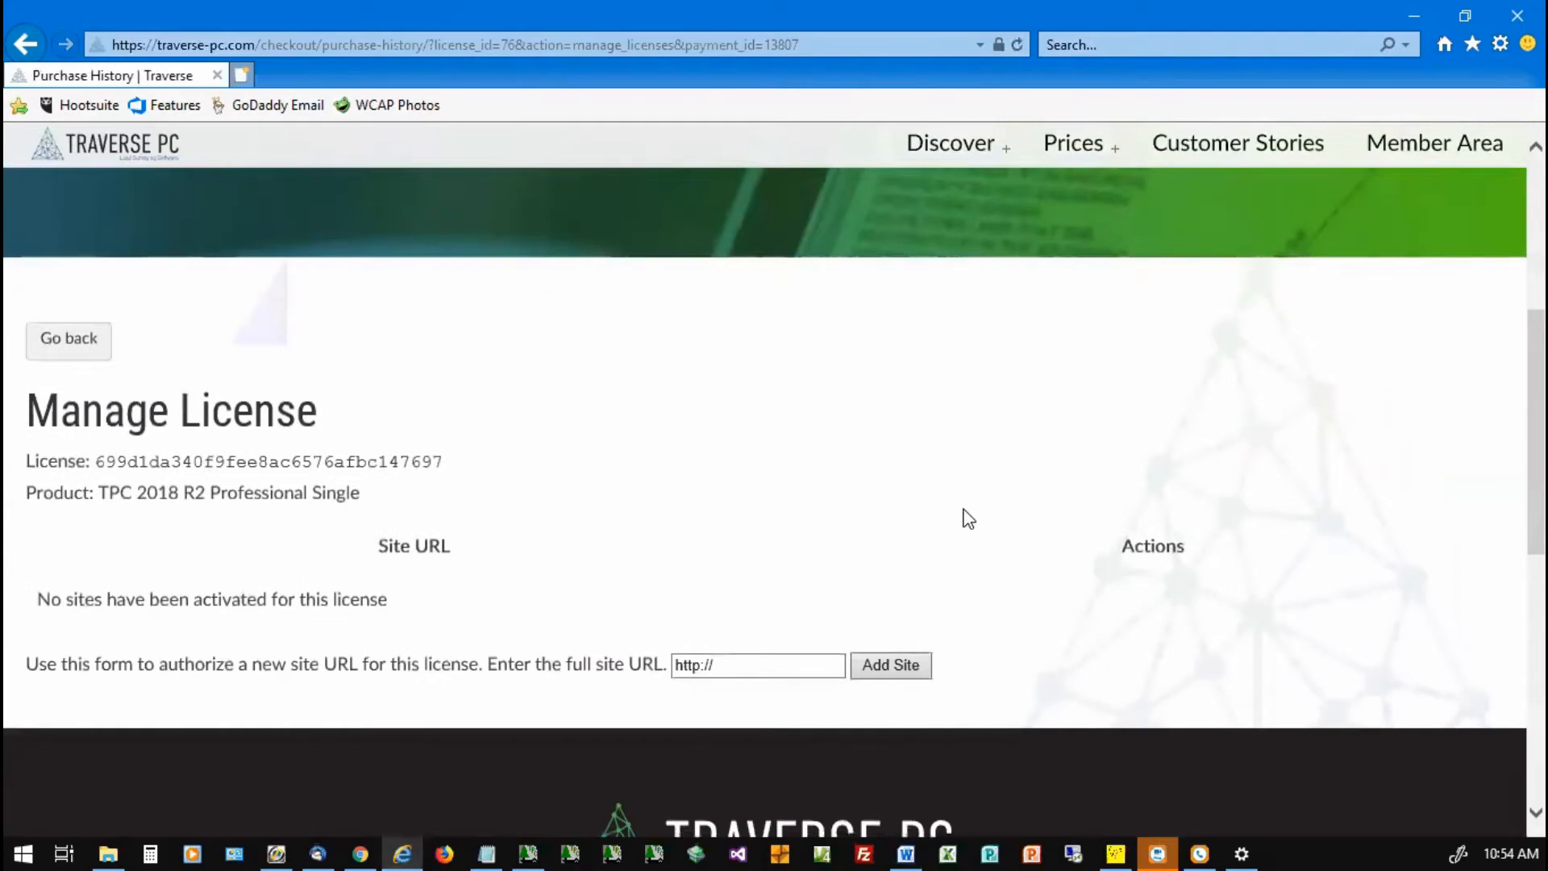
Step: Return to the purchase's license list and check the status and activations of both licenses
{"action": "scroll", "coordinate": [968, 518], "scroll_direction": "up", "scroll_amount": 3}
{"action": "left_click", "coordinate": [93, 561]}
{"action": "scroll", "coordinate": [748, 549], "scroll_direction": "down", "scroll_amount": 4}
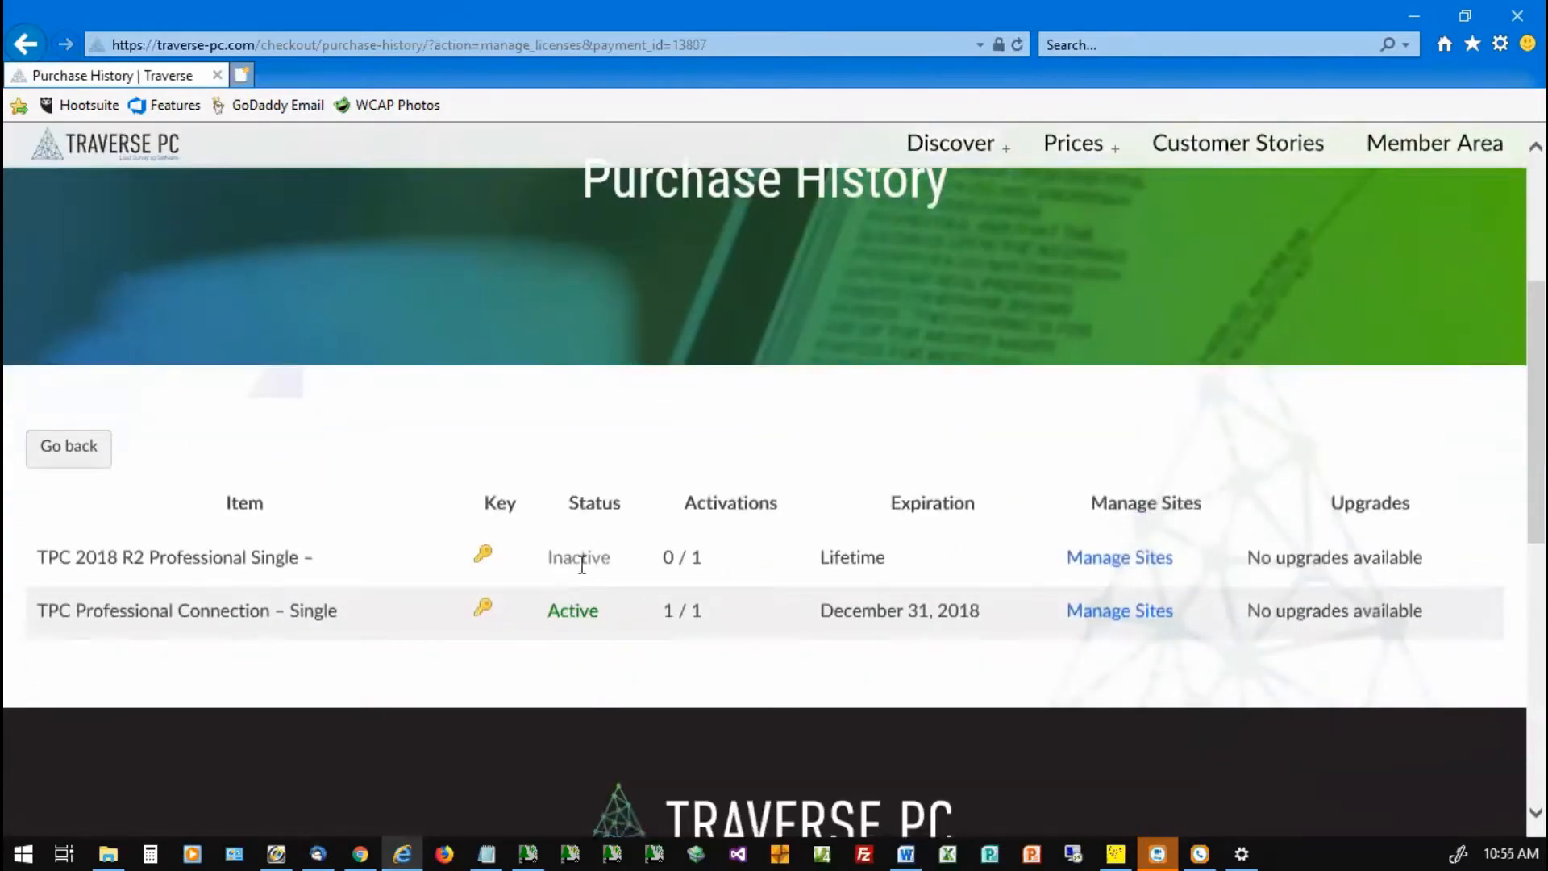
Step: Switch to TPC Desktop, close it without saving the XRef survey, and restart the program
{"action": "left_click", "coordinate": [530, 848]}
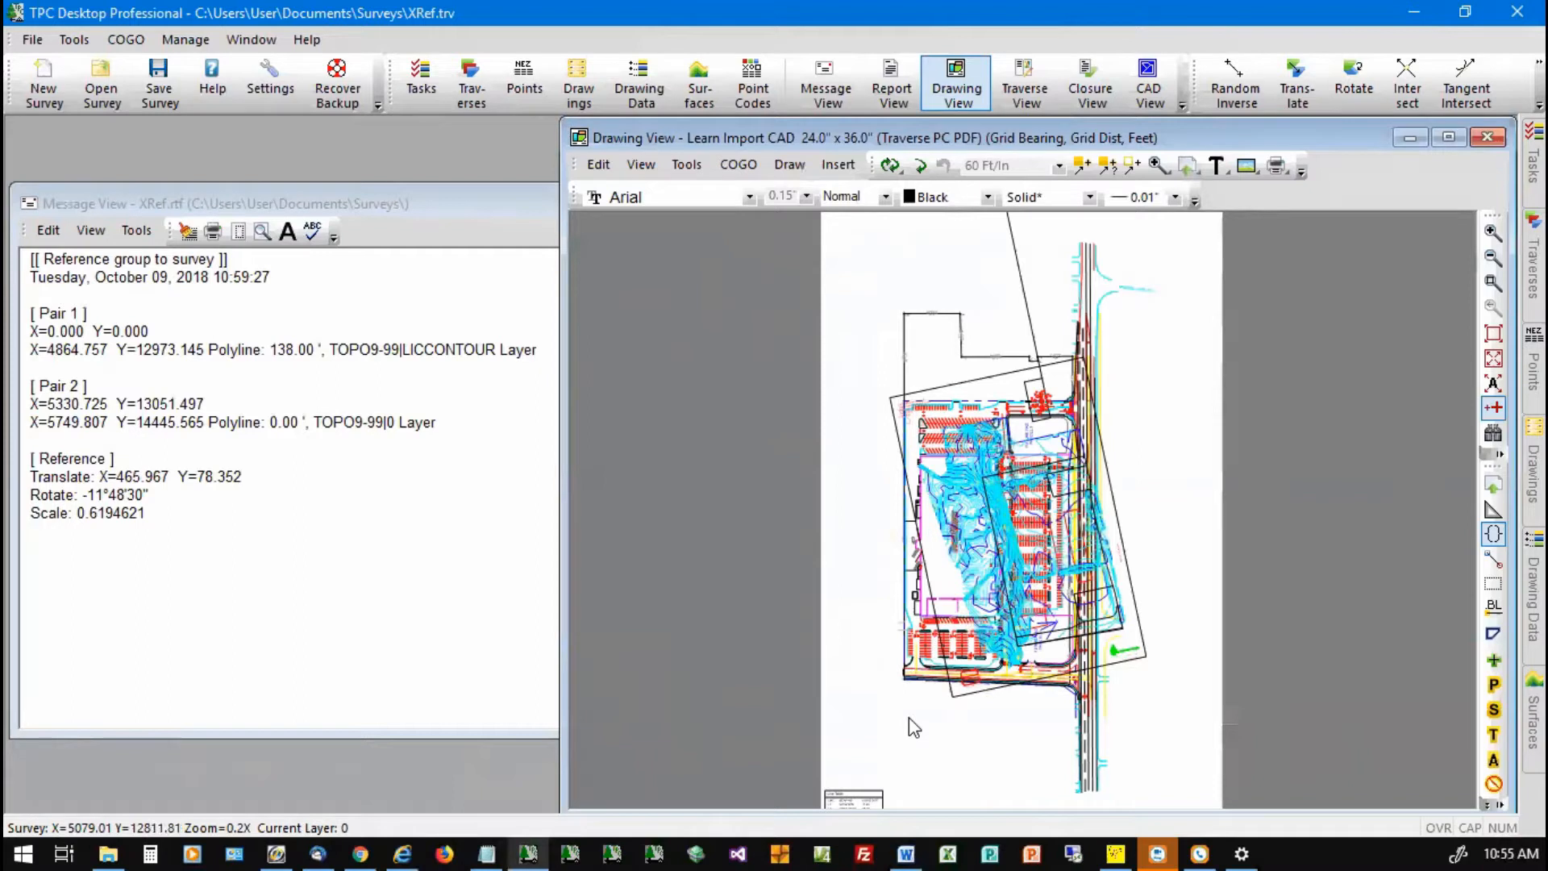
{"action": "left_click", "coordinate": [1516, 12]}
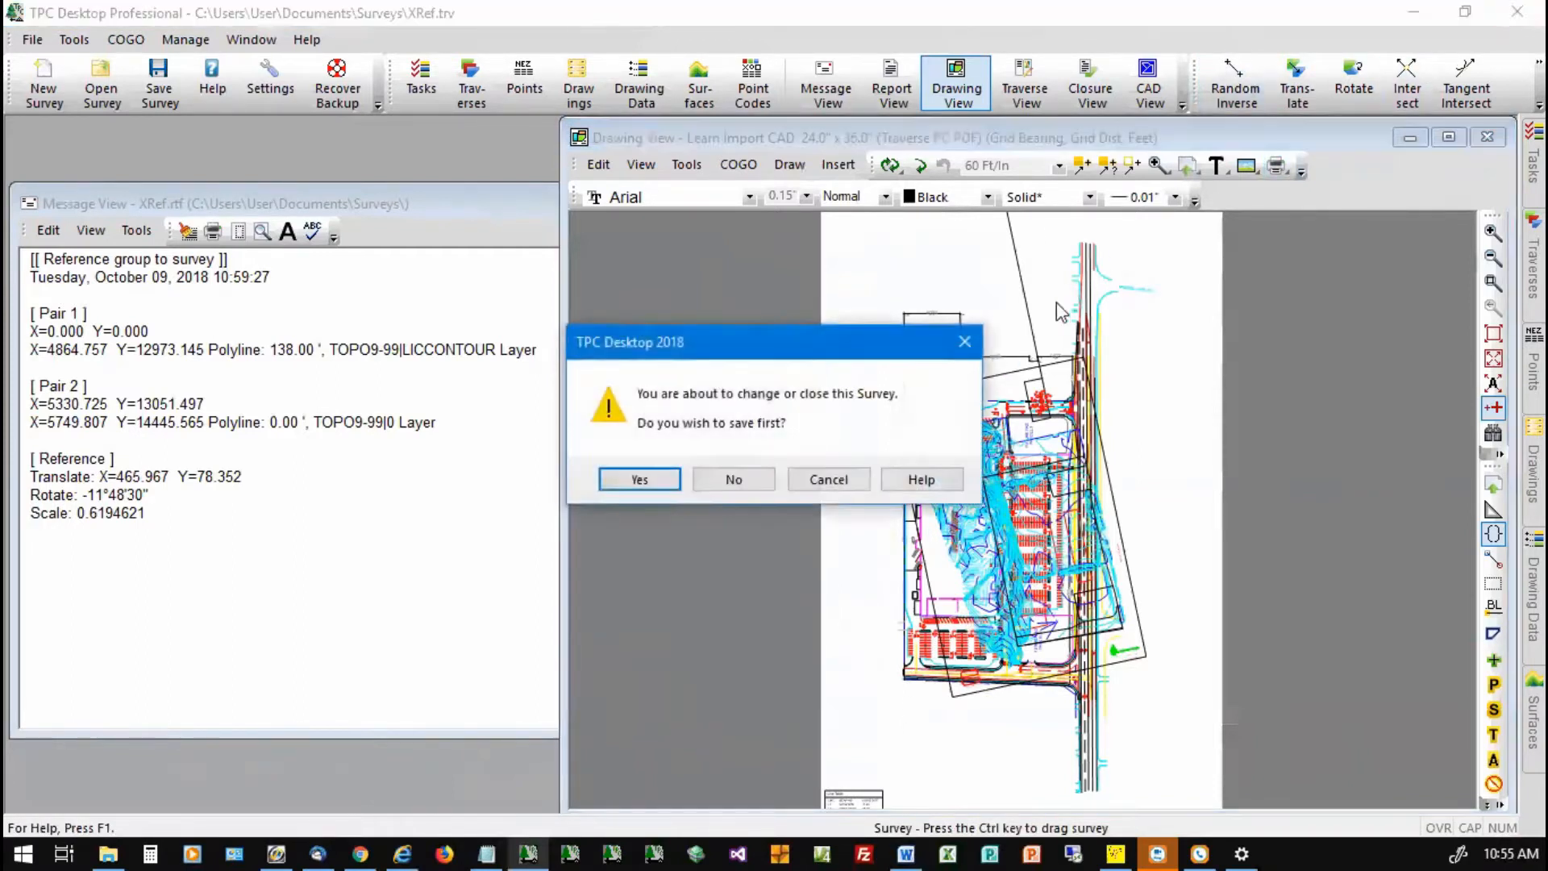
{"action": "left_click", "coordinate": [729, 479]}
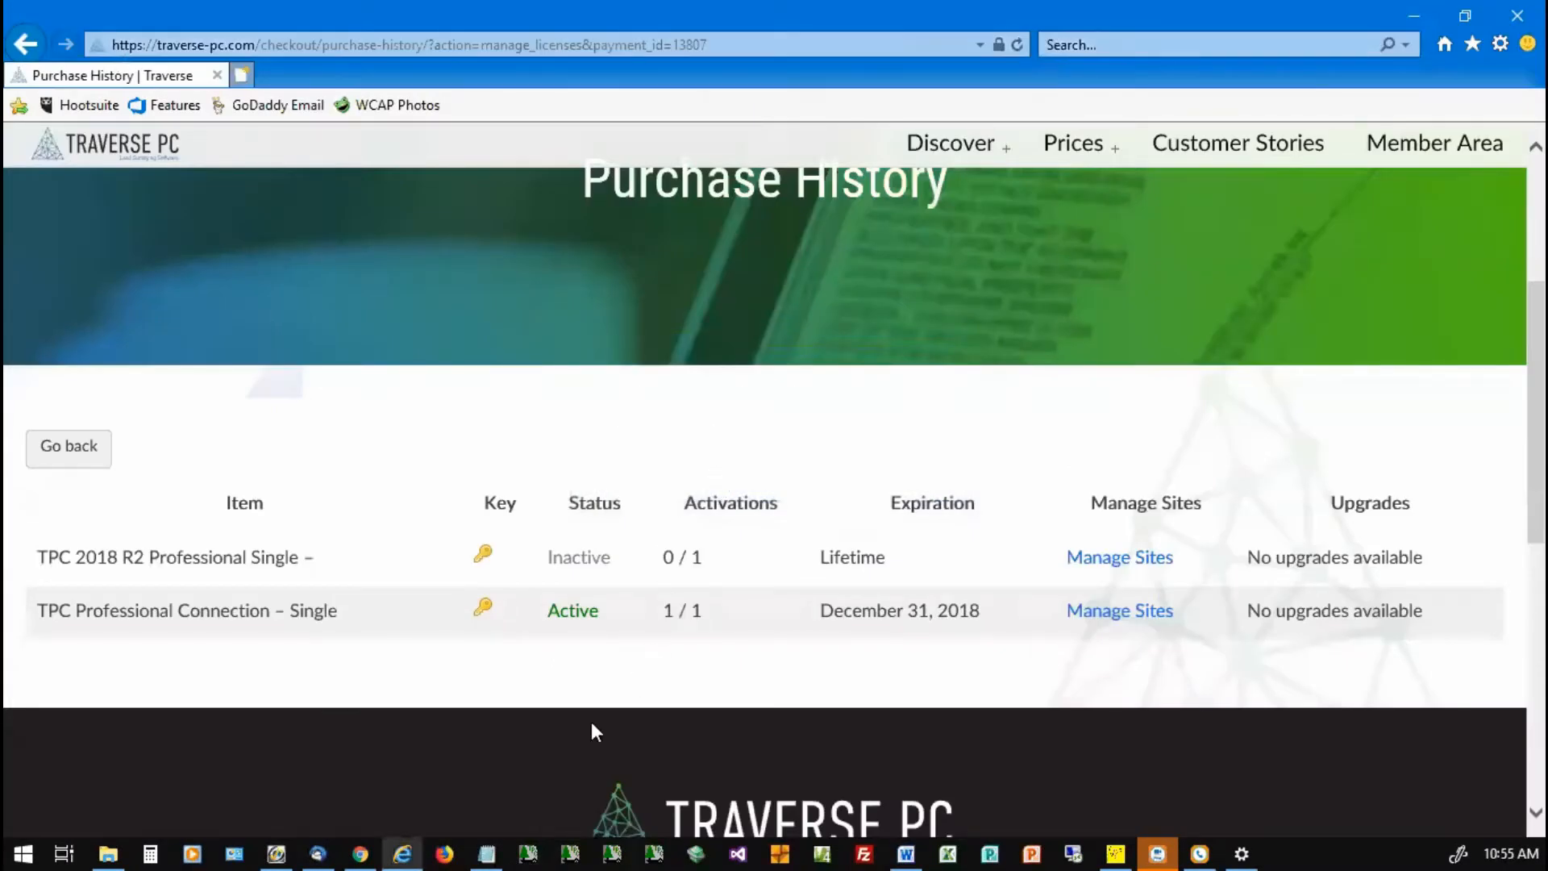
{"action": "left_click", "coordinate": [529, 843]}
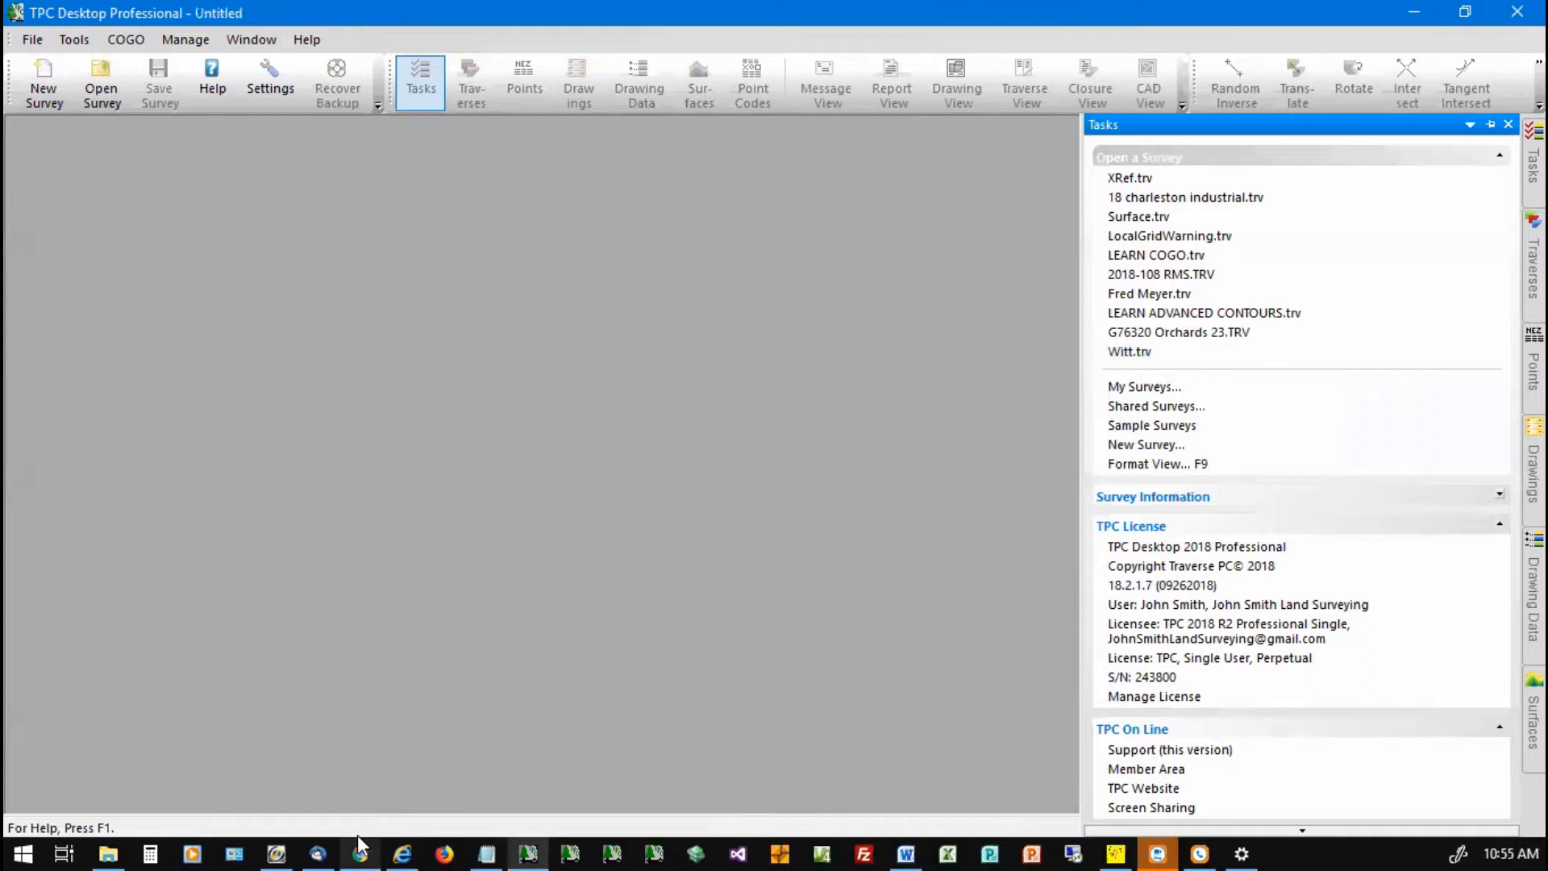
Step: Switch to the browser, refresh the license list, and go back to the purchase history
{"action": "left_click", "coordinate": [402, 854]}
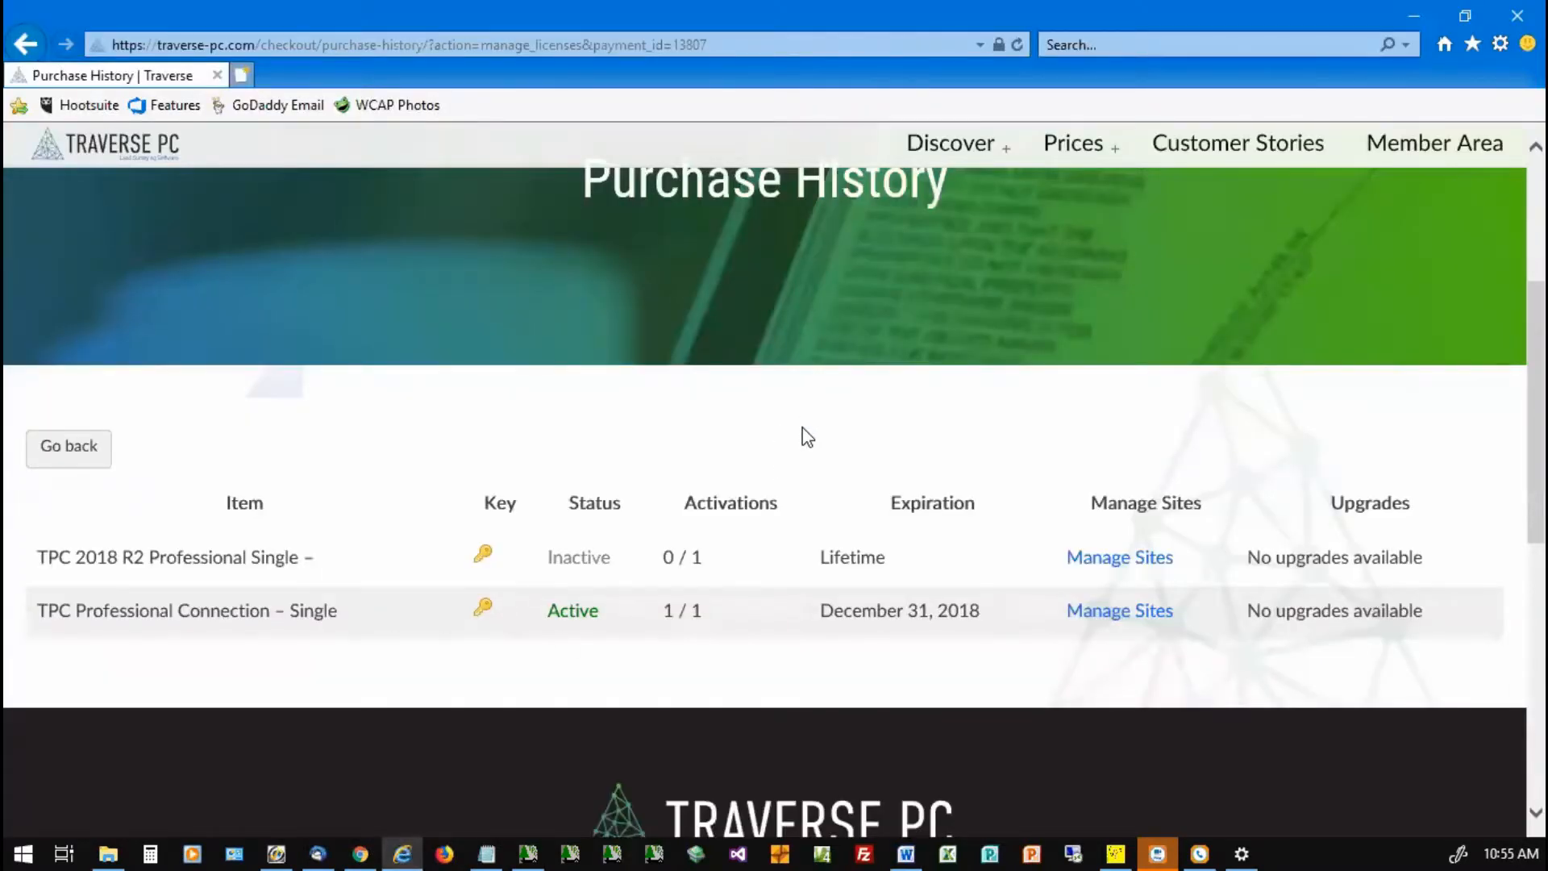
{"action": "key", "text": "F5"}
{"action": "left_click", "coordinate": [71, 453]}
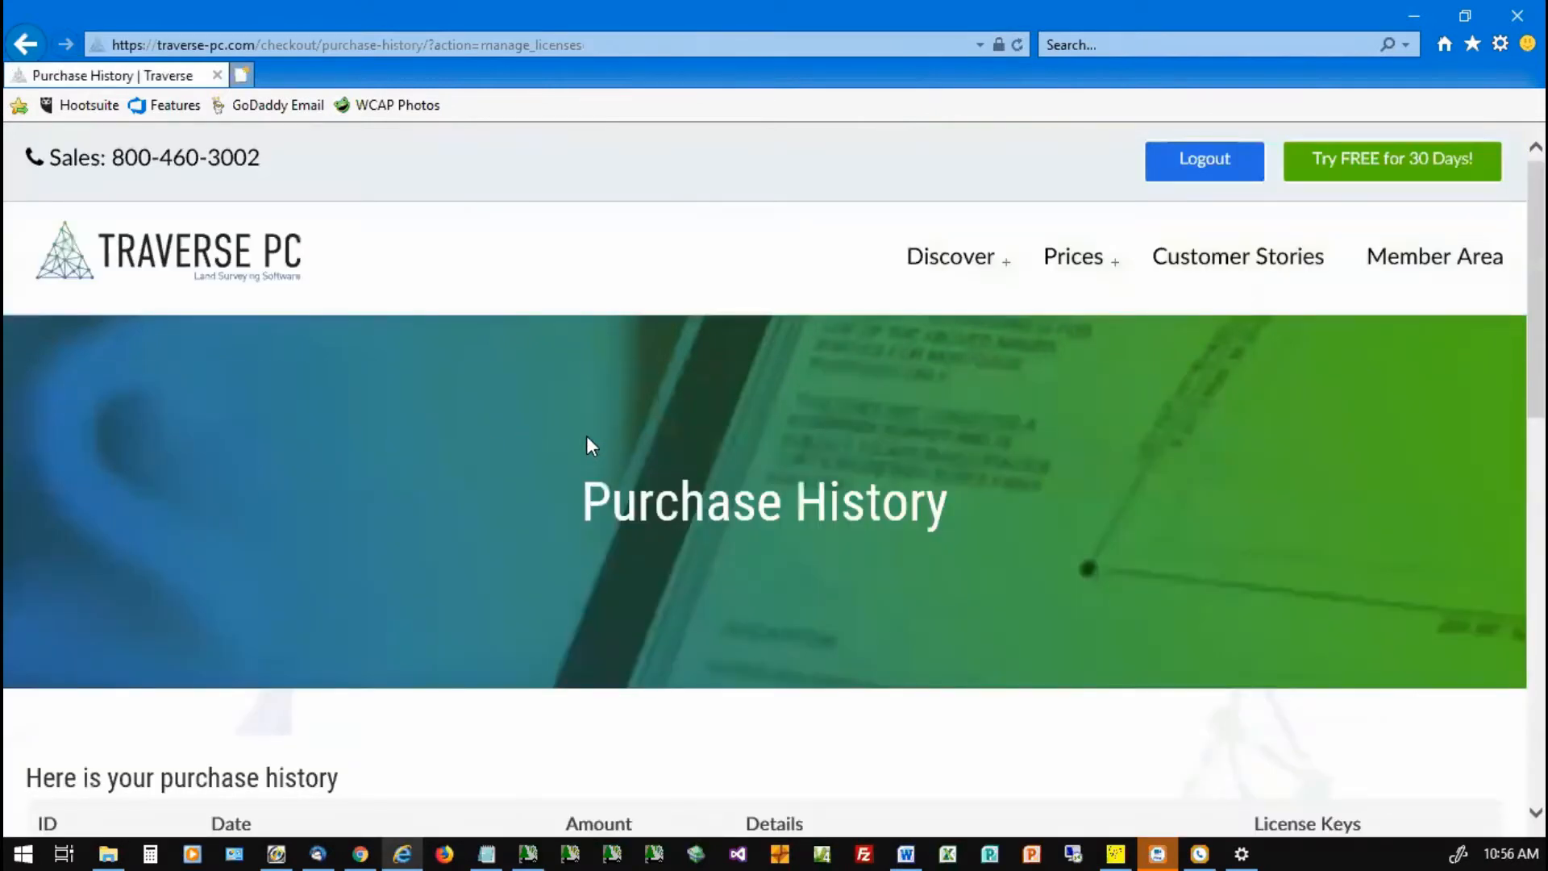
{"action": "scroll", "coordinate": [589, 442], "scroll_direction": "down", "scroll_amount": 2}
{"action": "scroll", "coordinate": [591, 445], "scroll_direction": "down", "scroll_amount": 2}
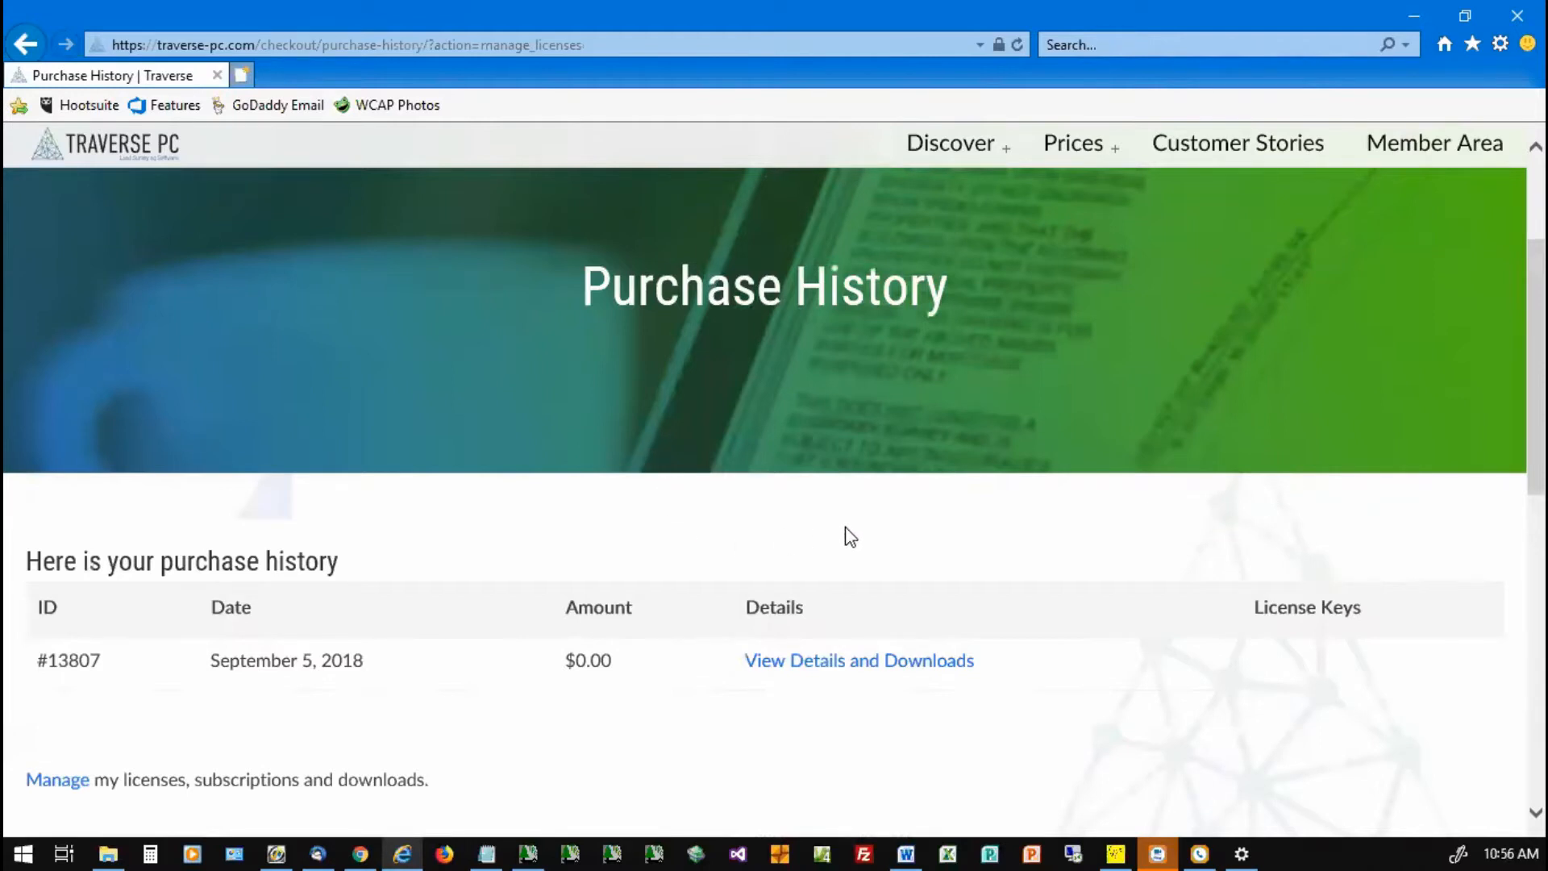
Step: Open the purchase's details and downloads and review its payment information, license keys and installers
{"action": "left_click", "coordinate": [861, 663]}
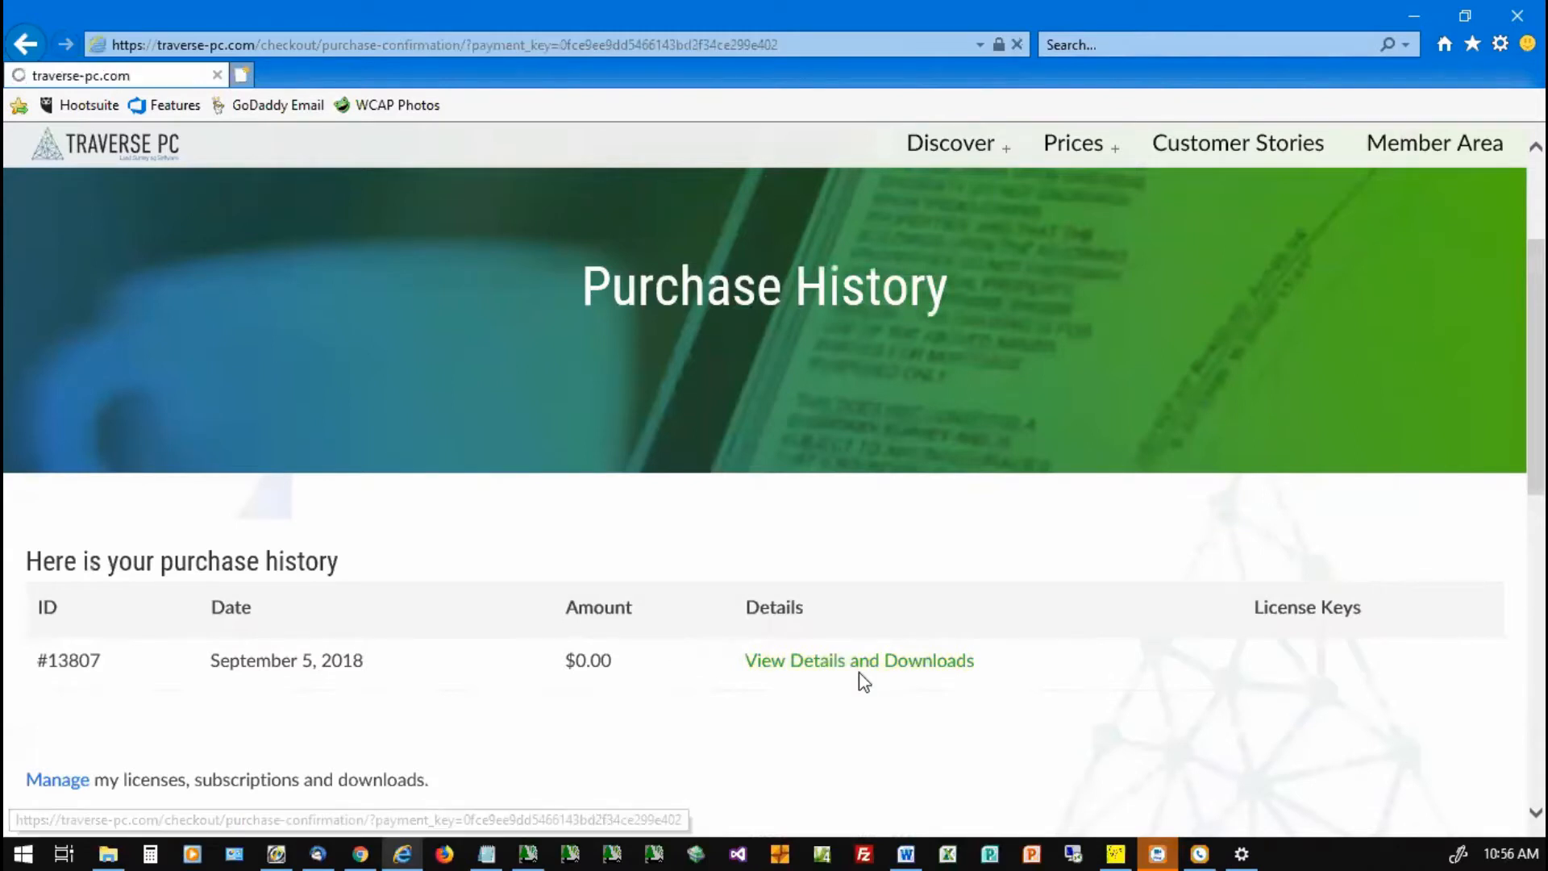
{"action": "scroll", "coordinate": [861, 680], "scroll_direction": "down", "scroll_amount": 4}
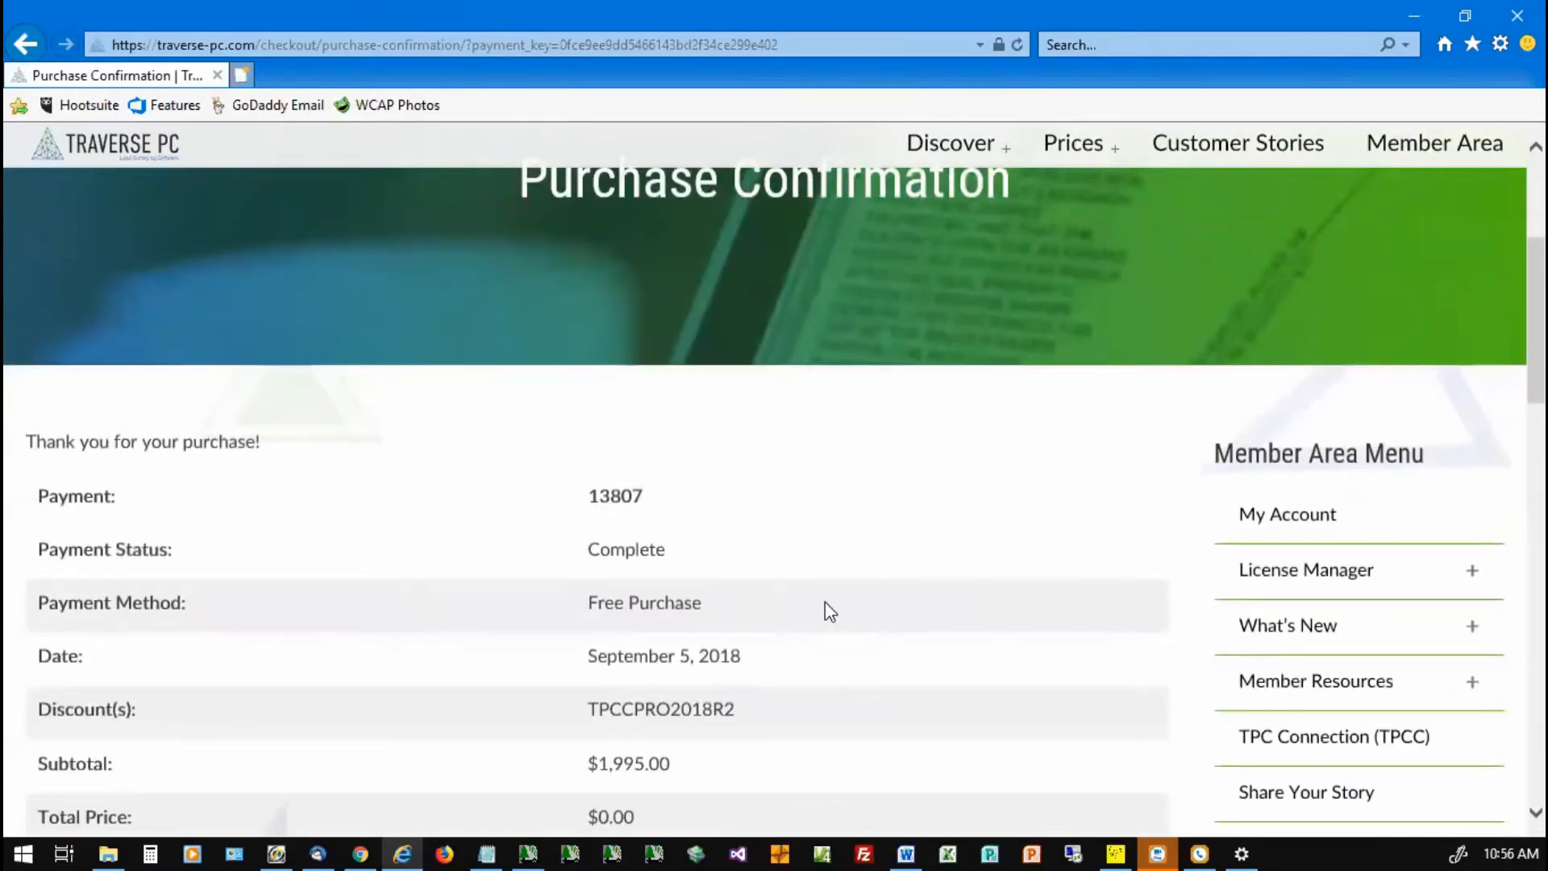
{"action": "scroll", "coordinate": [955, 654], "scroll_direction": "down", "scroll_amount": 2}
{"action": "scroll", "coordinate": [957, 658], "scroll_direction": "down", "scroll_amount": 5}
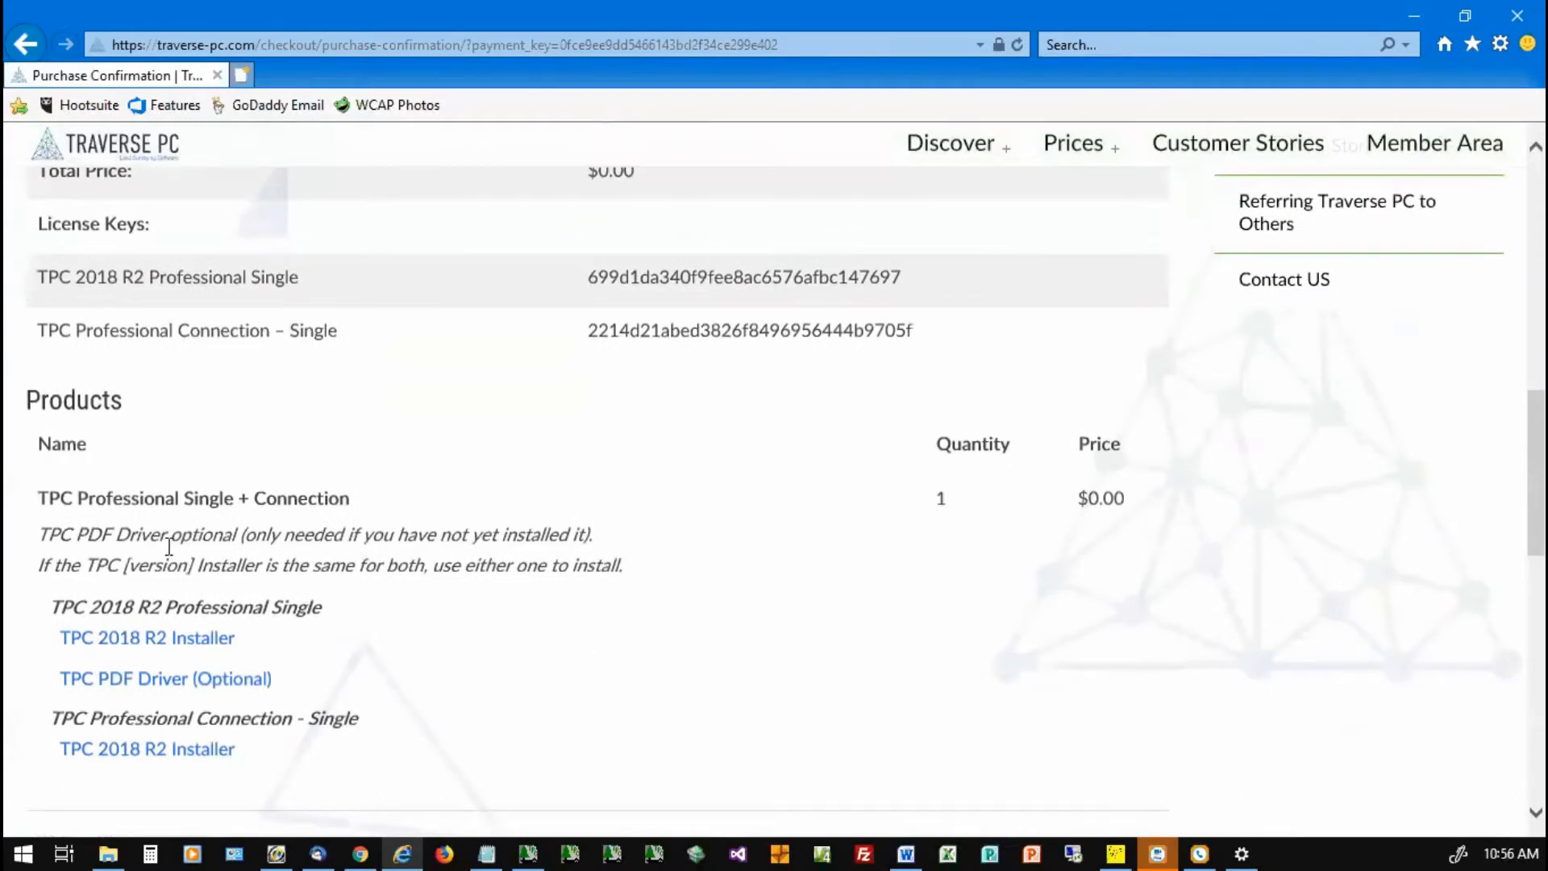
{"action": "scroll", "coordinate": [742, 635], "scroll_direction": "up", "scroll_amount": 7}
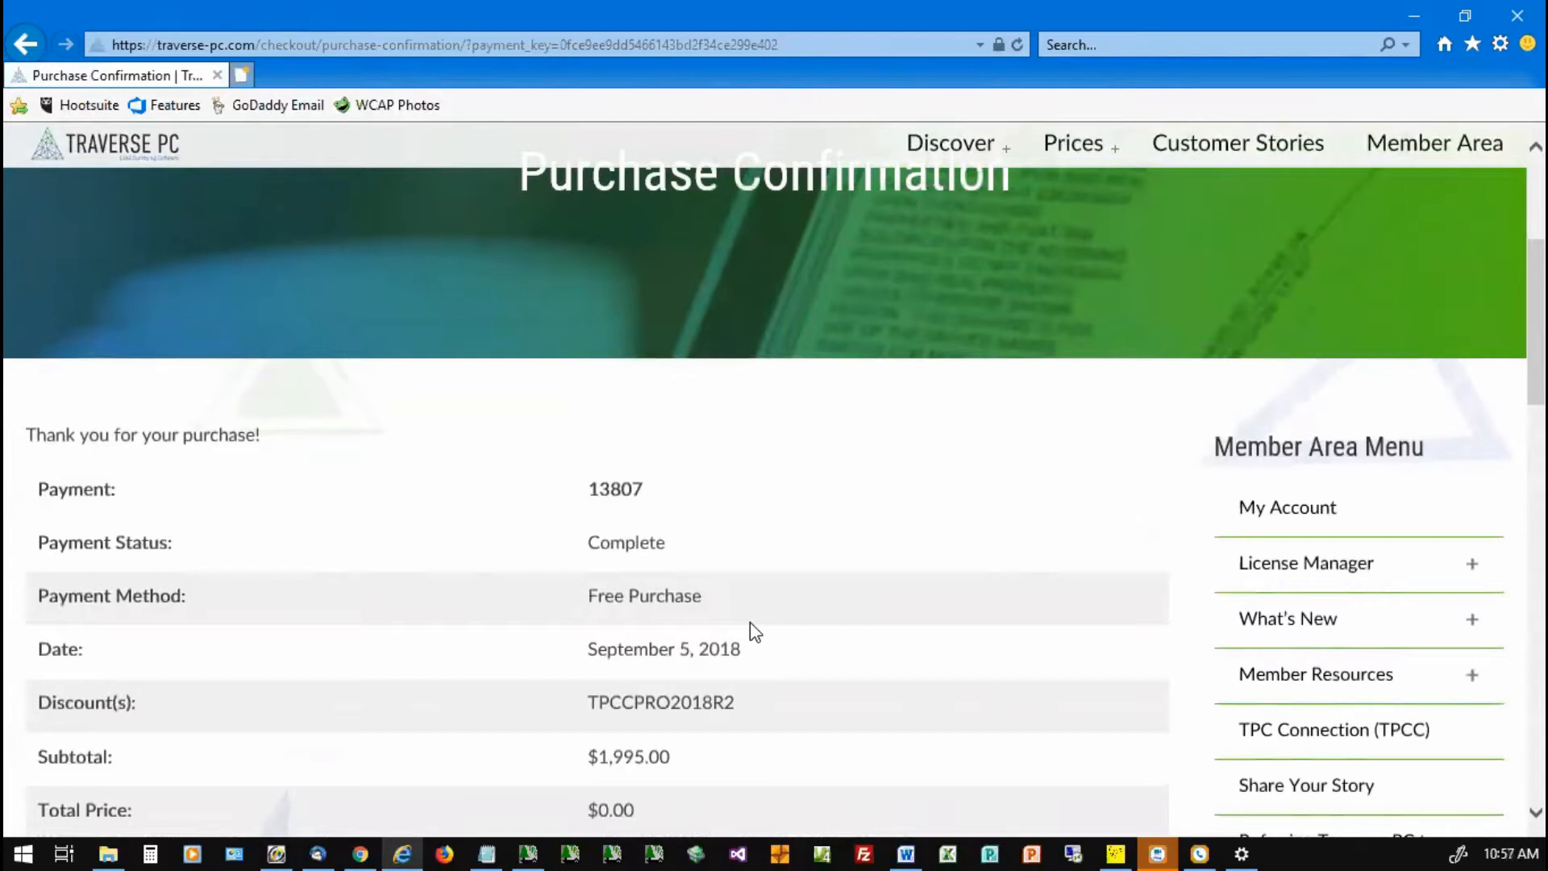
{"action": "scroll", "coordinate": [1013, 545], "scroll_direction": "down", "scroll_amount": 3}
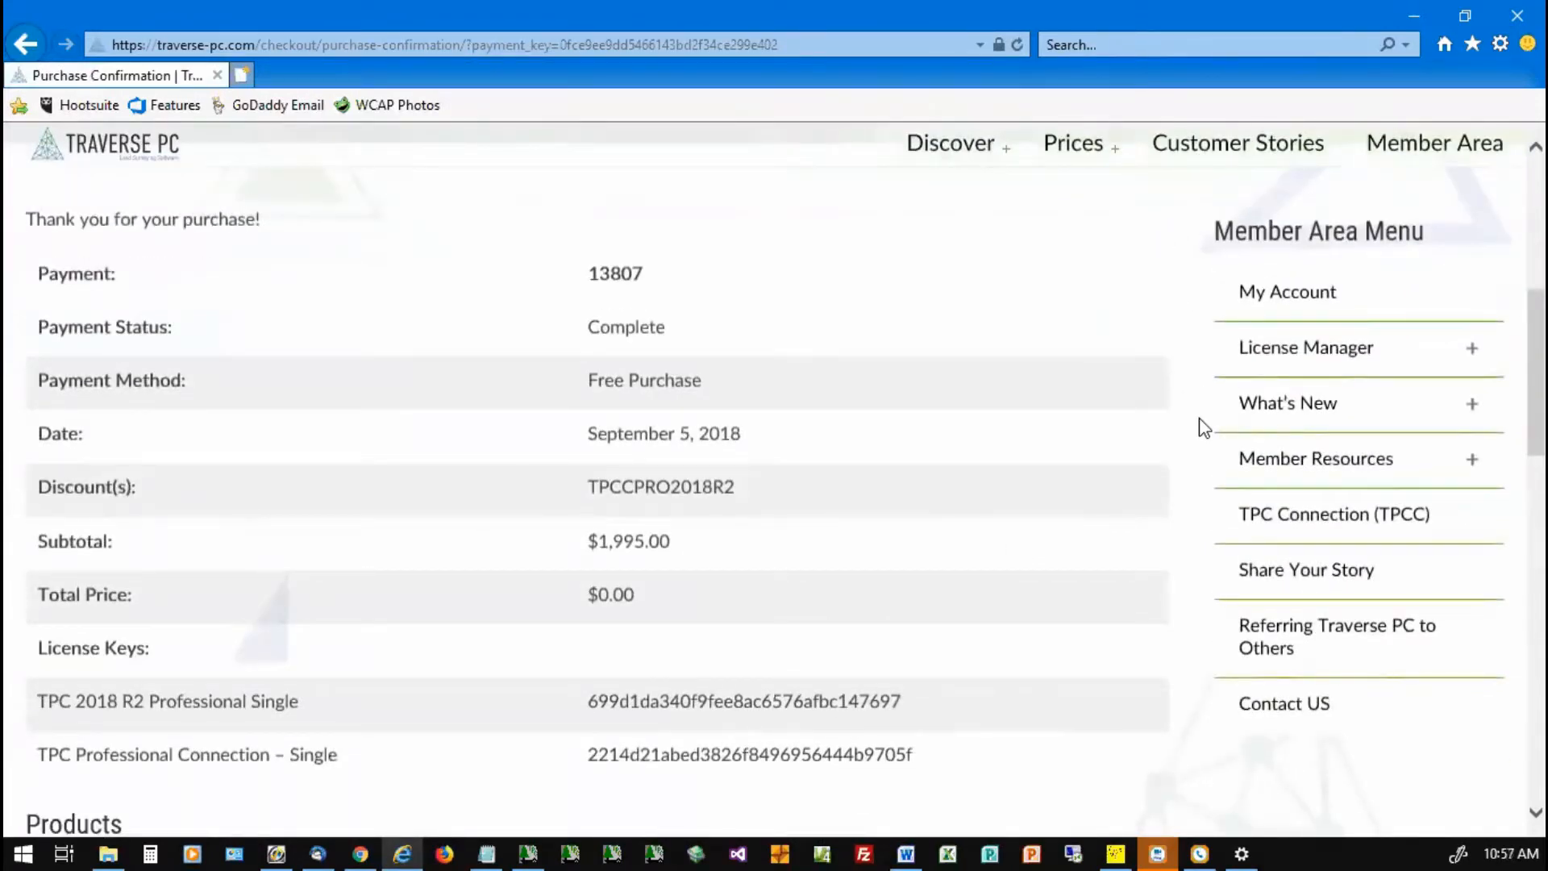
{"action": "scroll", "coordinate": [1204, 428], "scroll_direction": "down", "scroll_amount": 2}
{"action": "scroll", "coordinate": [1204, 427], "scroll_direction": "up", "scroll_amount": 2}
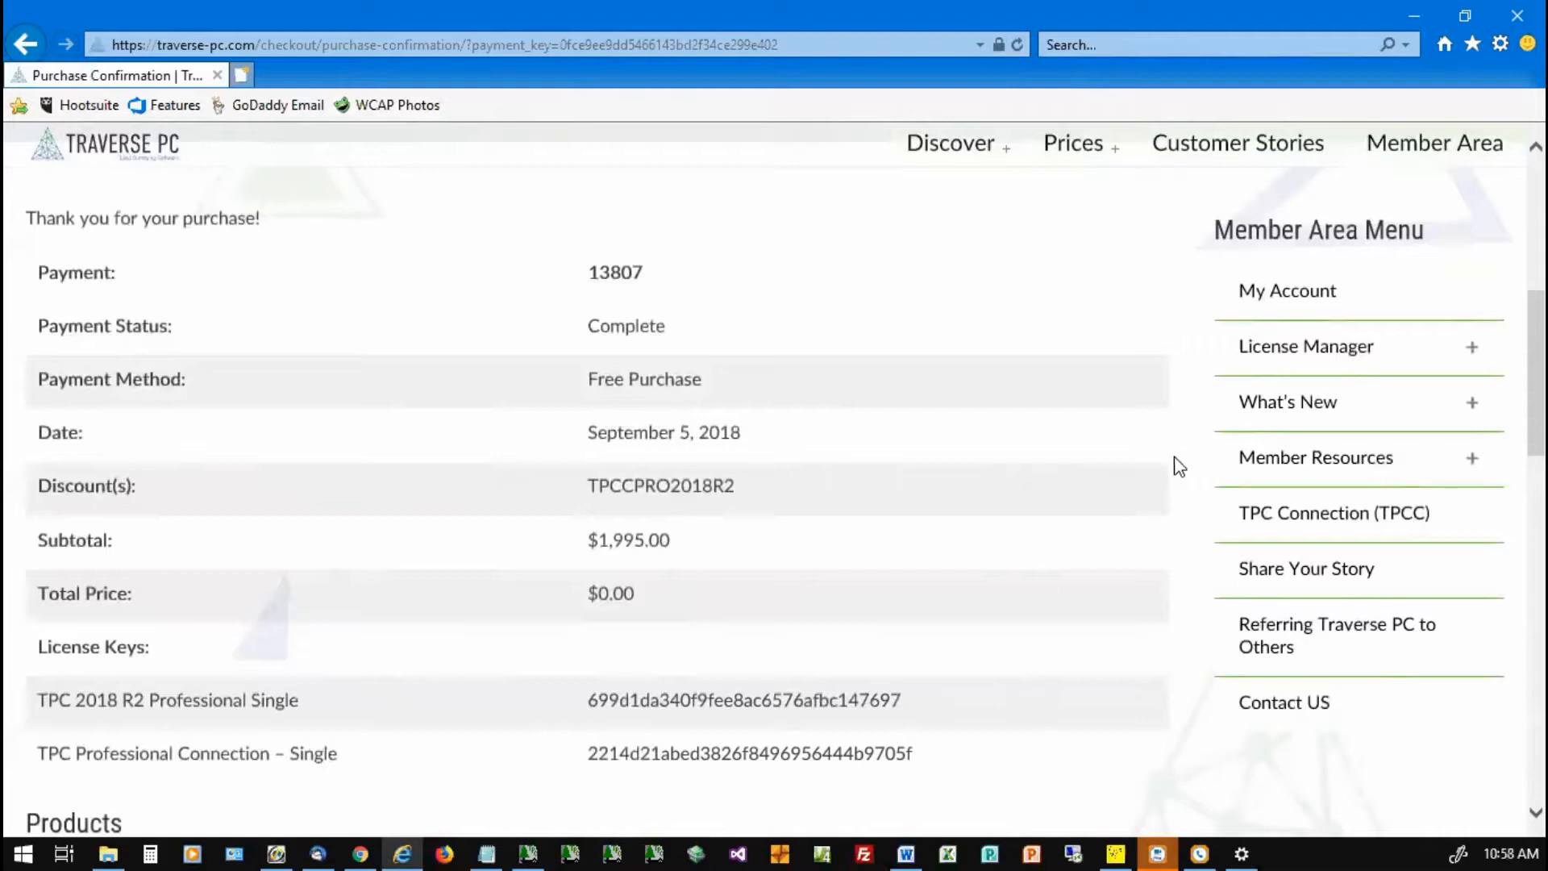
Step: Switch to TPC Desktop and turn on Remove validation when TPC closes in the Support settings
{"action": "left_click", "coordinate": [539, 847]}
{"action": "left_click", "coordinate": [258, 79]}
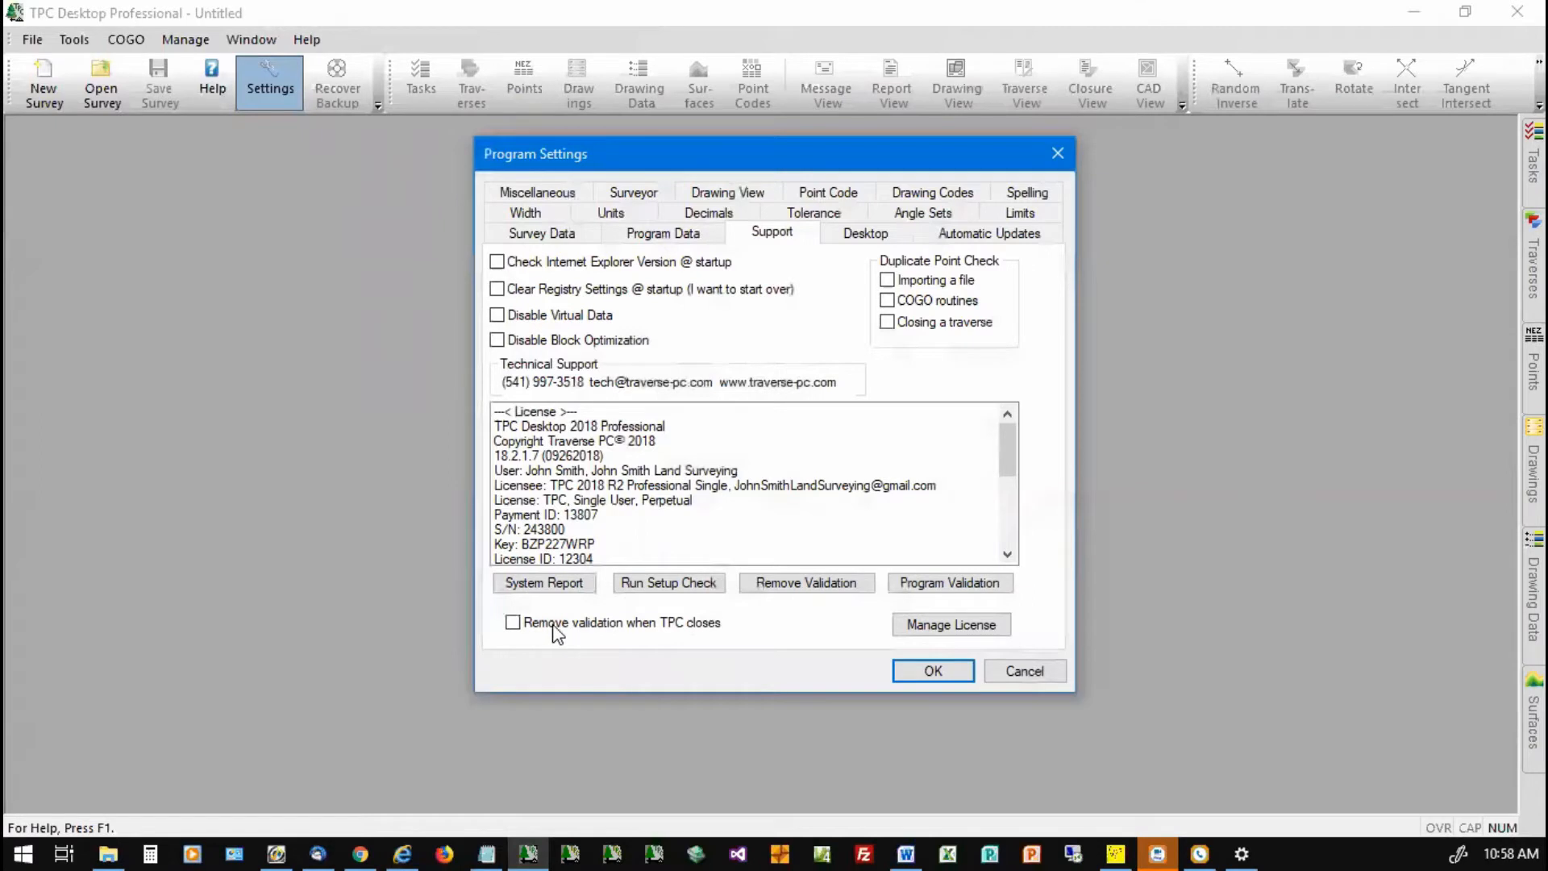
{"action": "left_click", "coordinate": [513, 623]}
{"action": "left_click", "coordinate": [927, 673]}
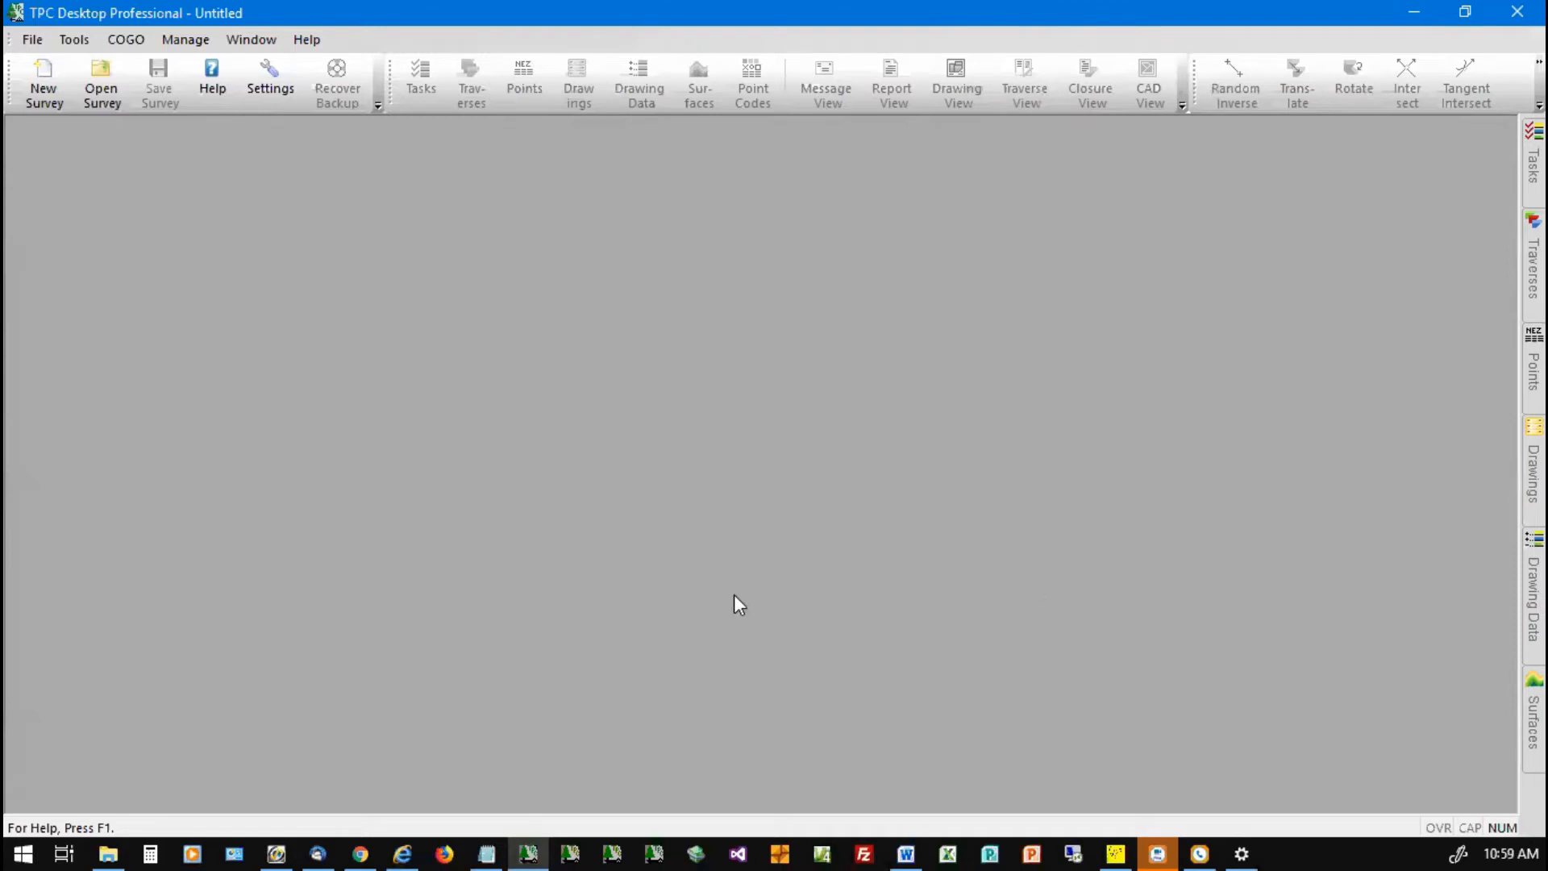
Step: Switch to the browser and reopen the License Manager page to view its license help videos
{"action": "left_click", "coordinate": [398, 836]}
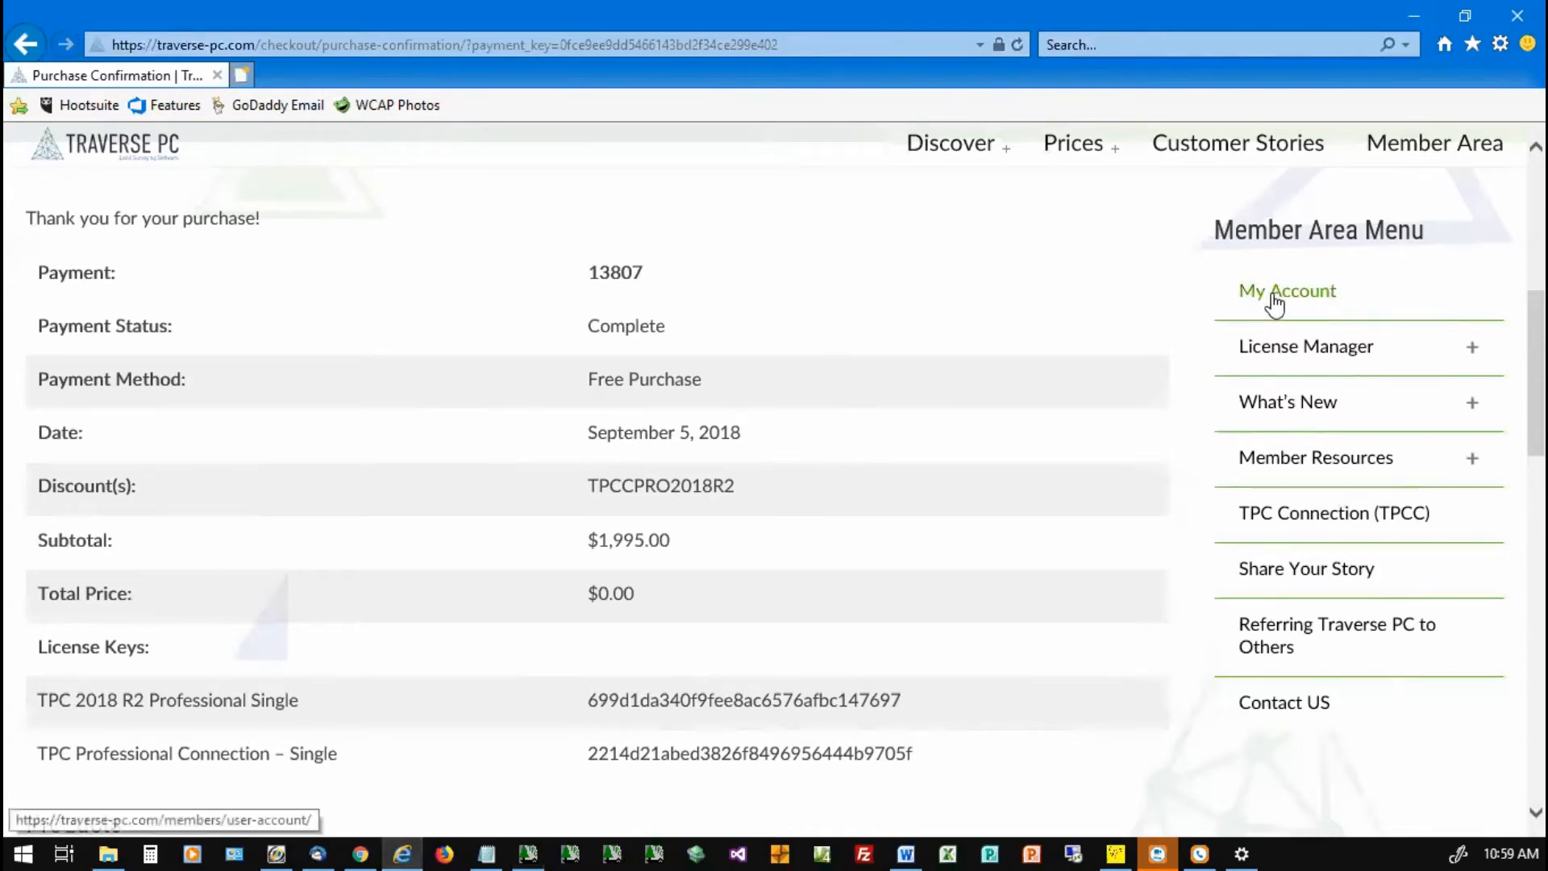
{"action": "left_click", "coordinate": [1339, 355]}
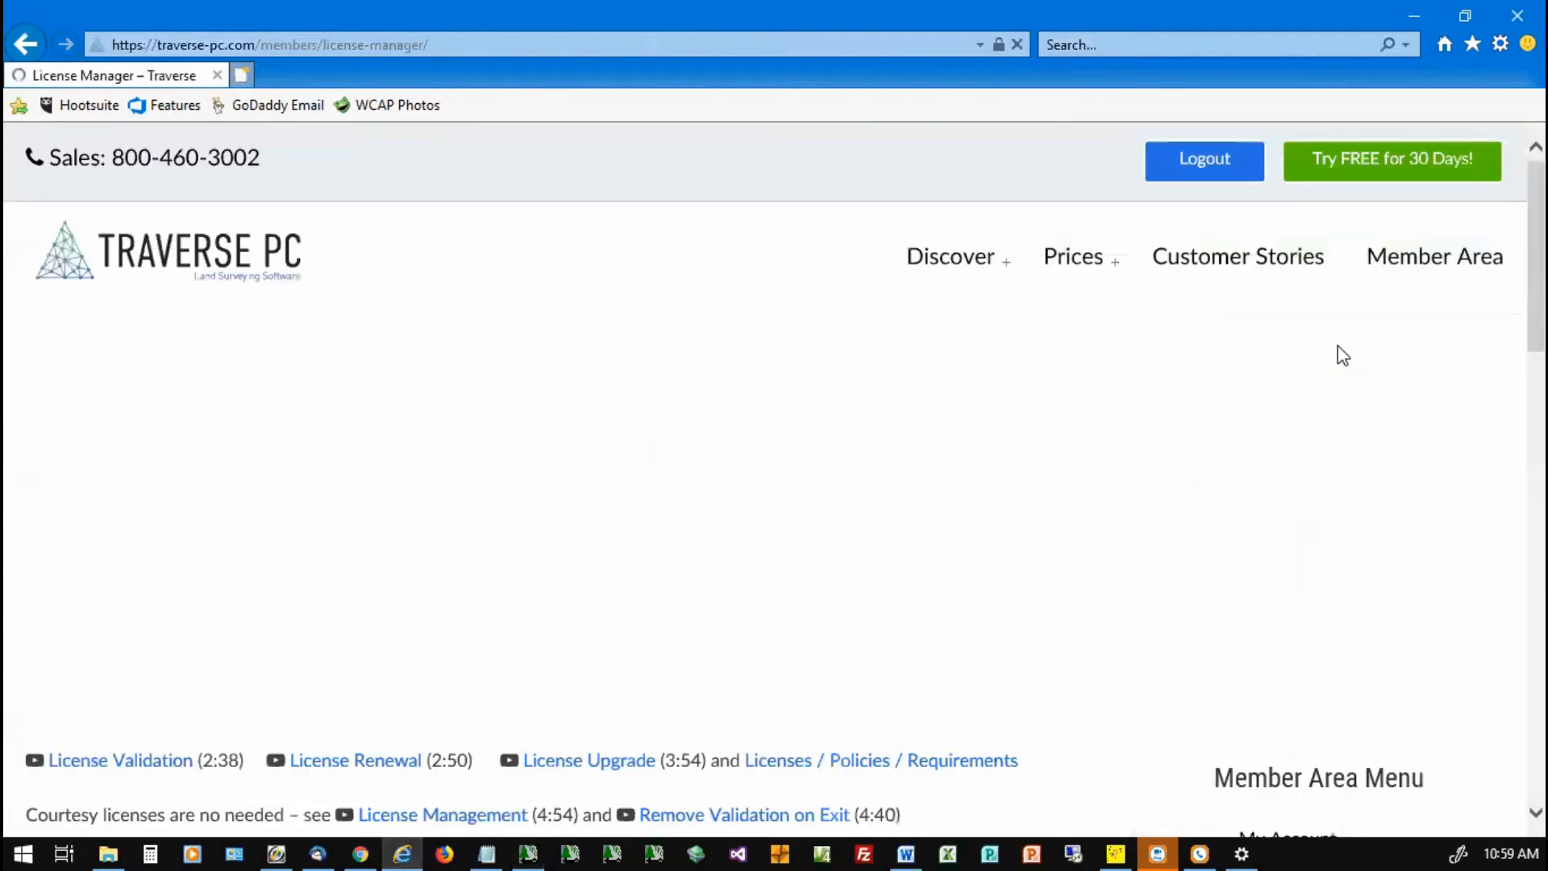
{"action": "scroll", "coordinate": [1229, 492], "scroll_direction": "down", "scroll_amount": 3}
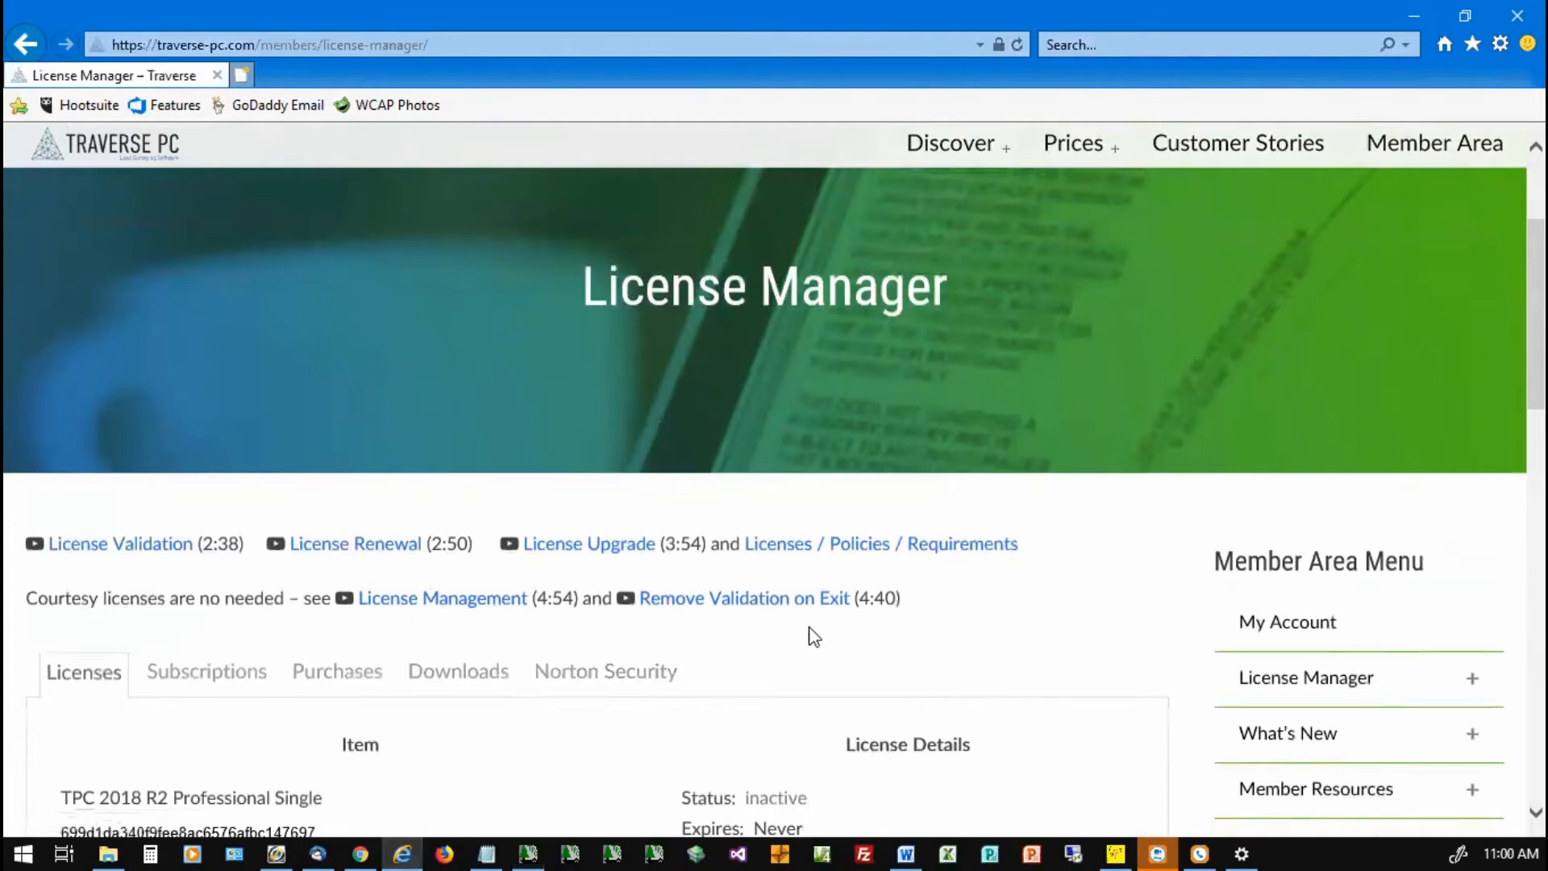
Step: Expand License Manager, What's New and Member Resources in the Member Area Menu and review their links
{"action": "left_click", "coordinate": [1476, 686]}
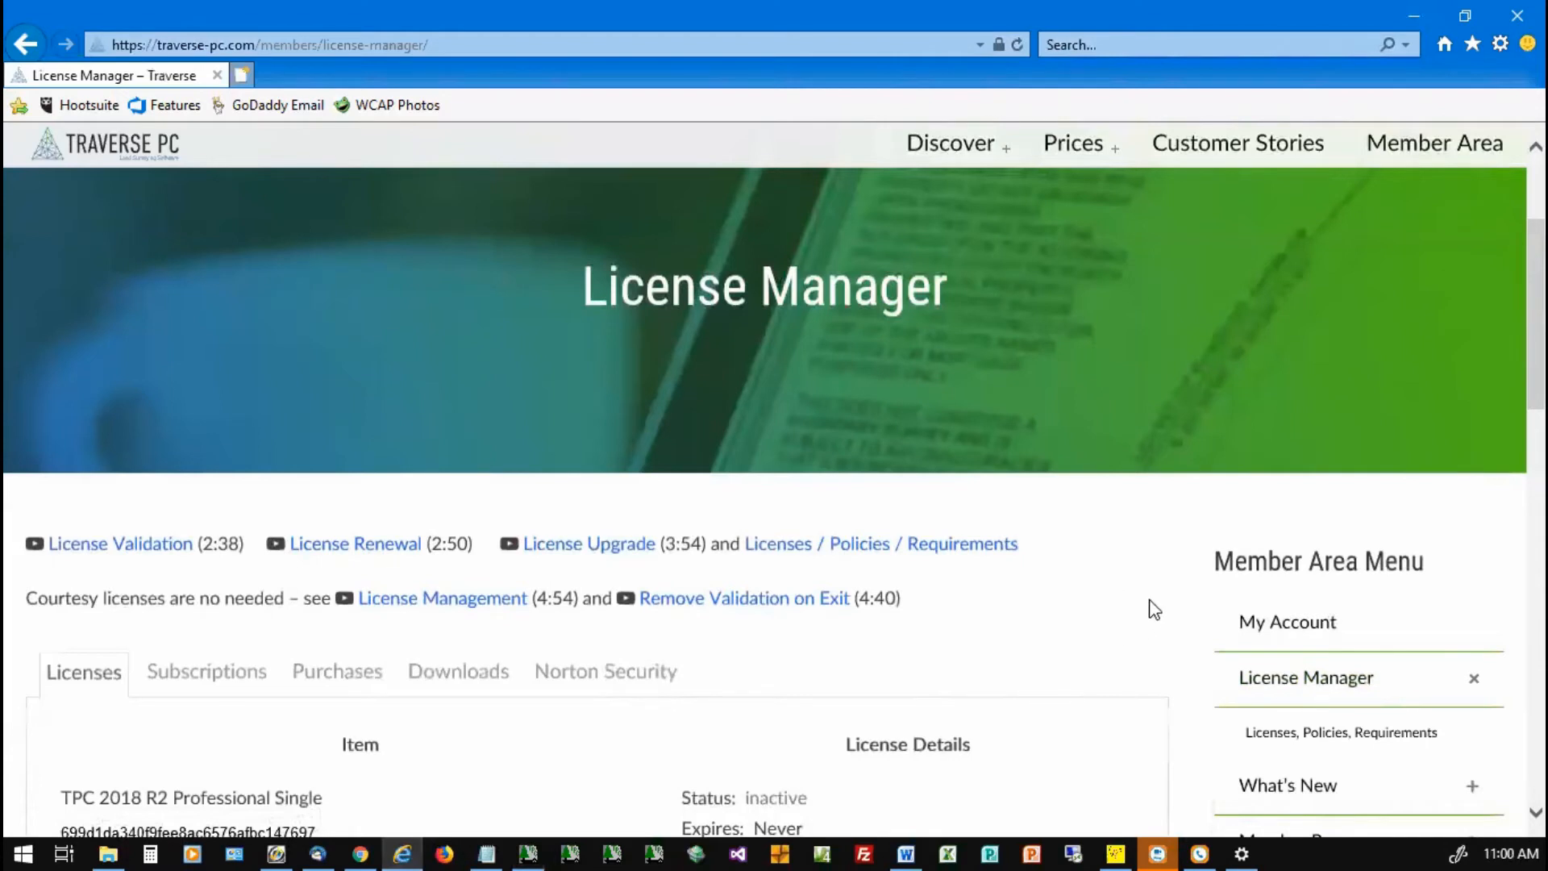
{"action": "scroll", "coordinate": [1155, 609], "scroll_direction": "down", "scroll_amount": 1}
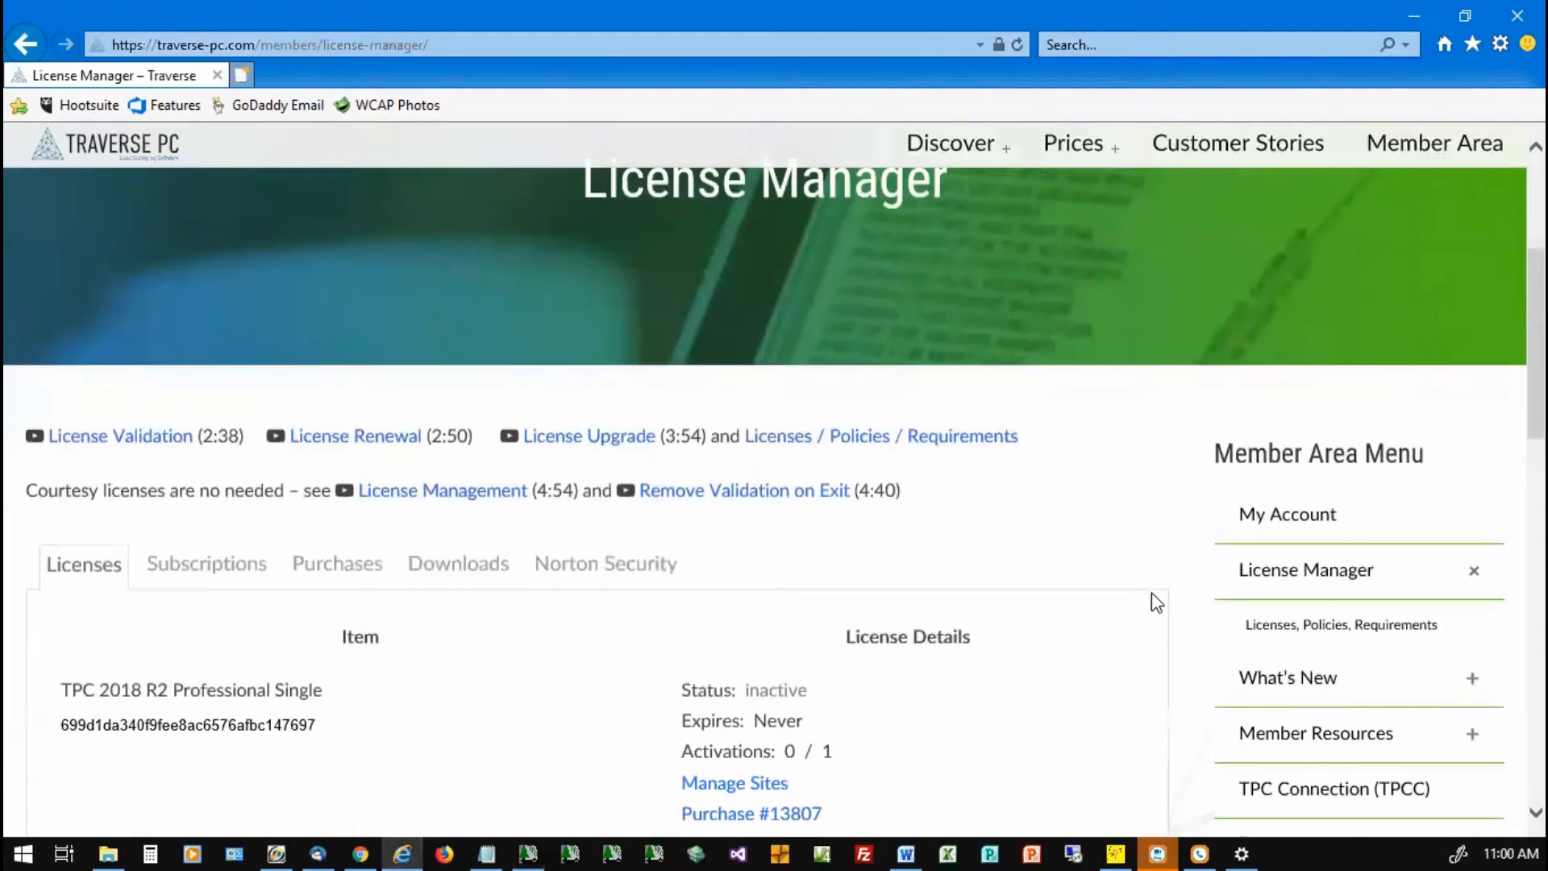
{"action": "scroll", "coordinate": [1153, 600], "scroll_direction": "down", "scroll_amount": 2}
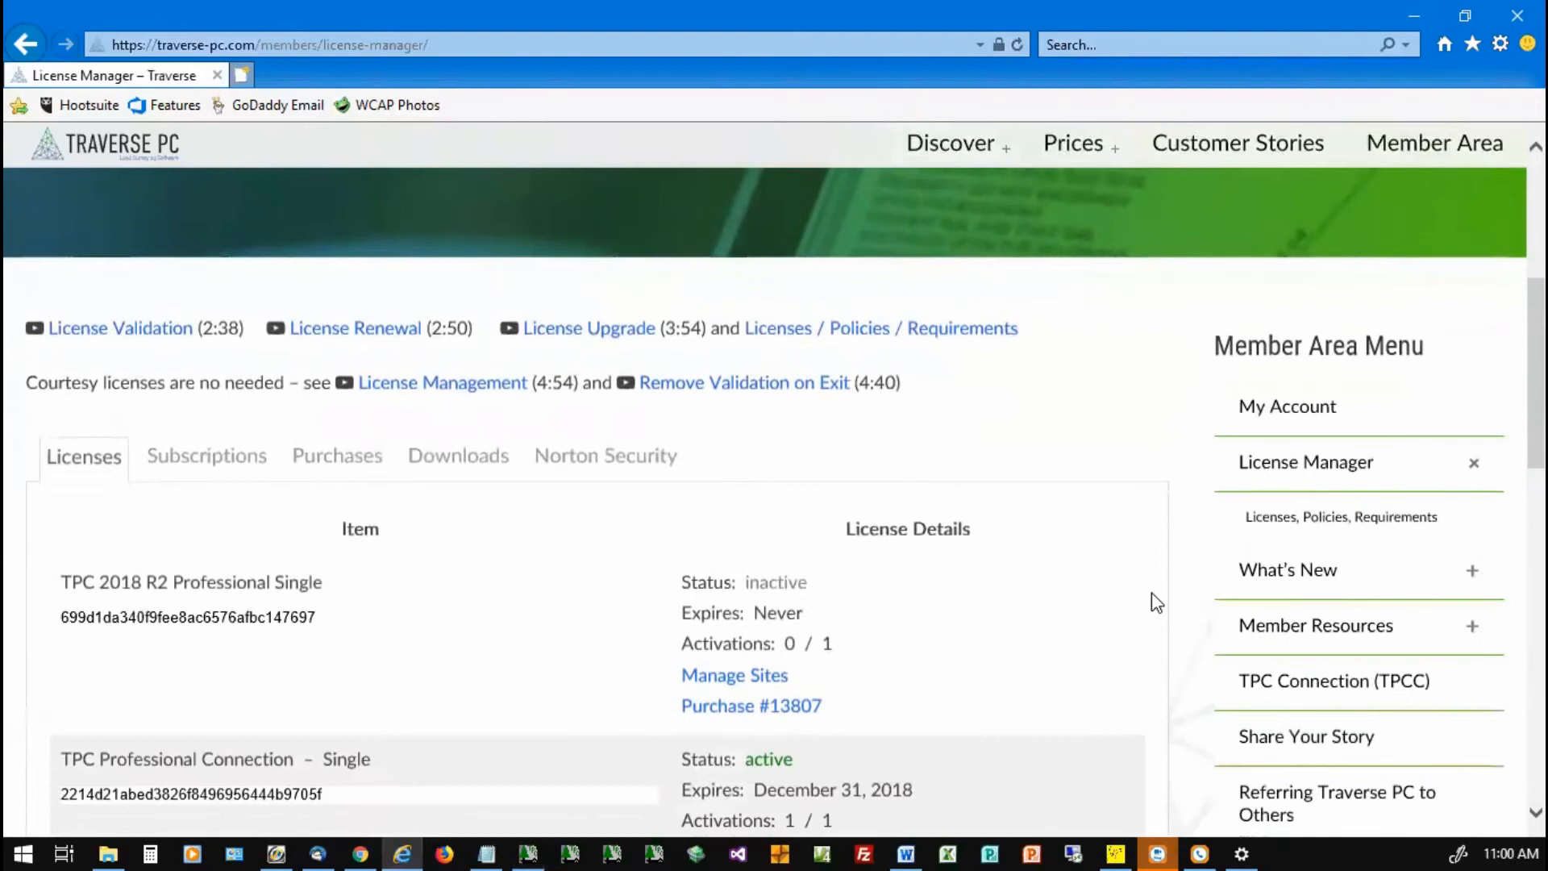
{"action": "left_click", "coordinate": [1471, 464]}
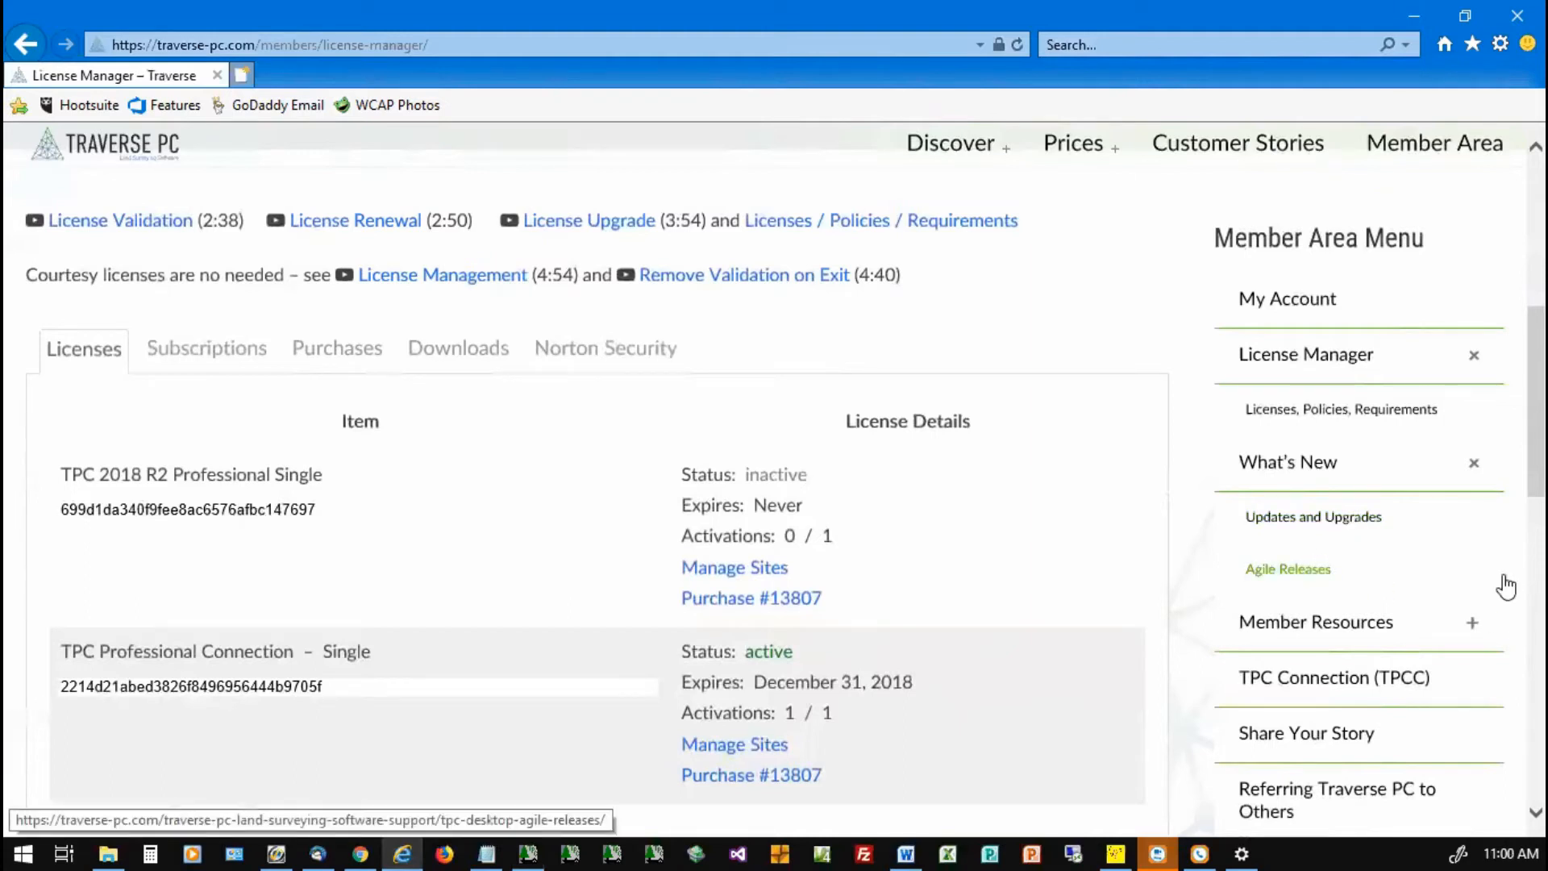
{"action": "left_click", "coordinate": [1475, 629]}
{"action": "scroll", "coordinate": [1475, 625], "scroll_direction": "down", "scroll_amount": 4}
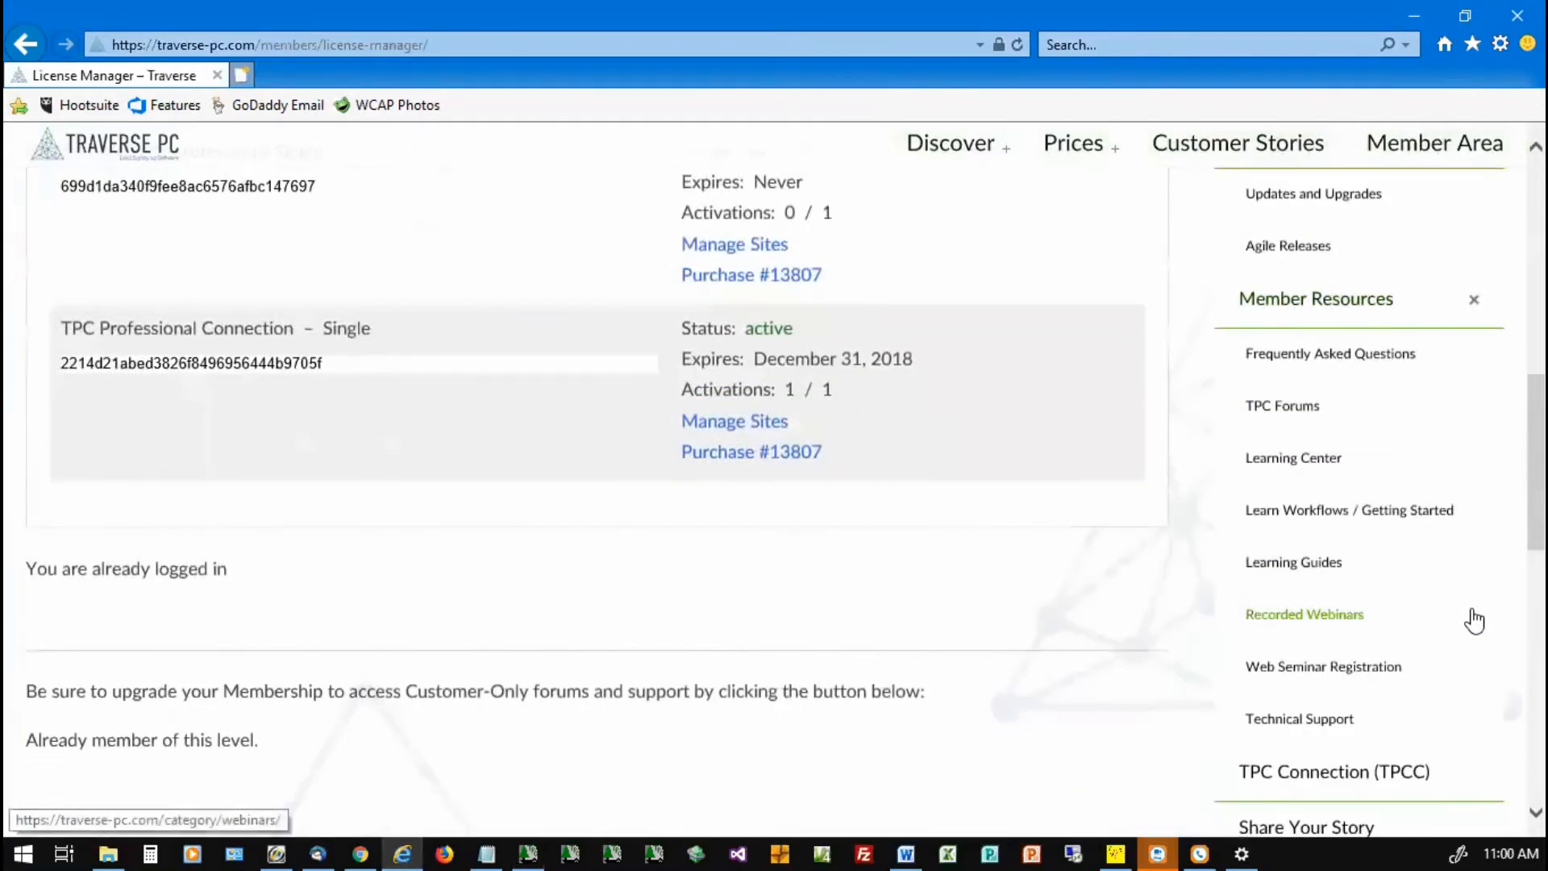
{"action": "scroll", "coordinate": [1473, 613], "scroll_direction": "down", "scroll_amount": 1}
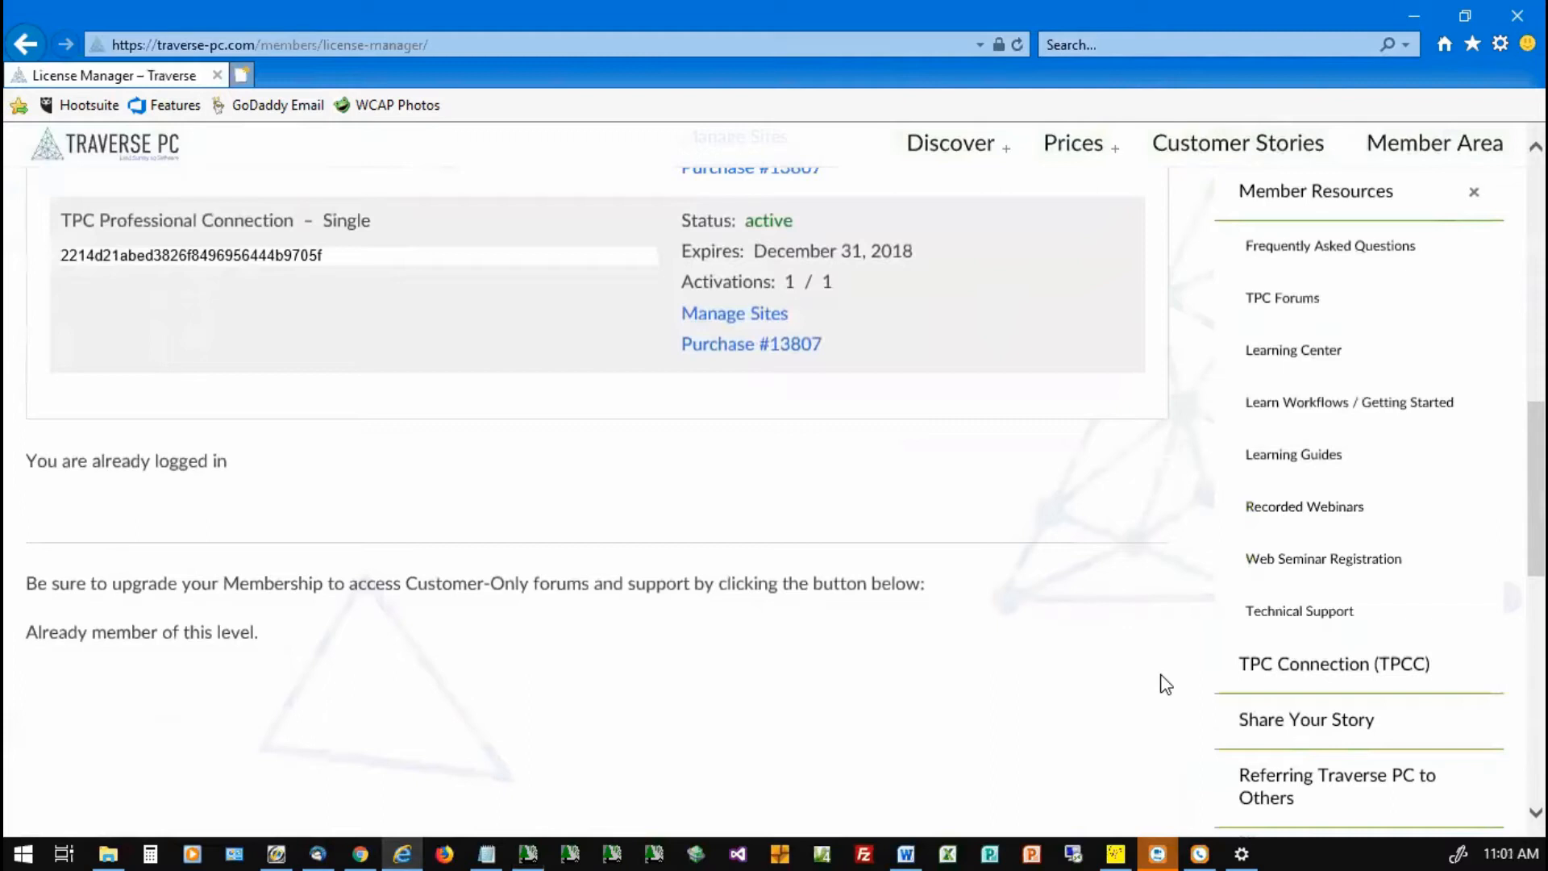
Step: Open the Learning Center from Member Resources and review its topic categories
{"action": "left_click", "coordinate": [1283, 358]}
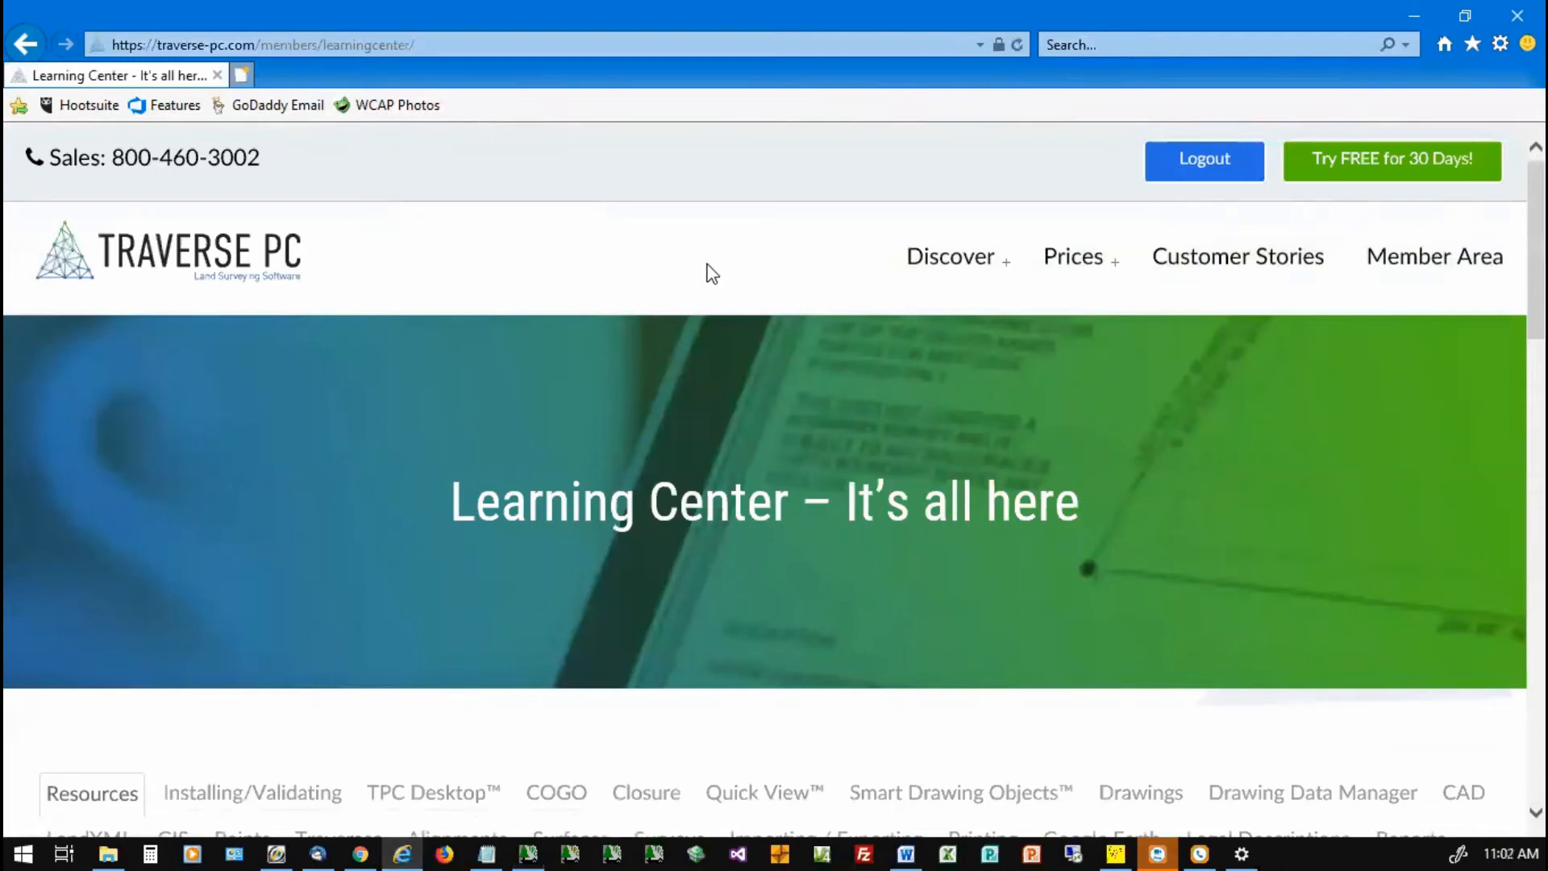
{"action": "scroll", "coordinate": [722, 398], "scroll_direction": "down", "scroll_amount": 4}
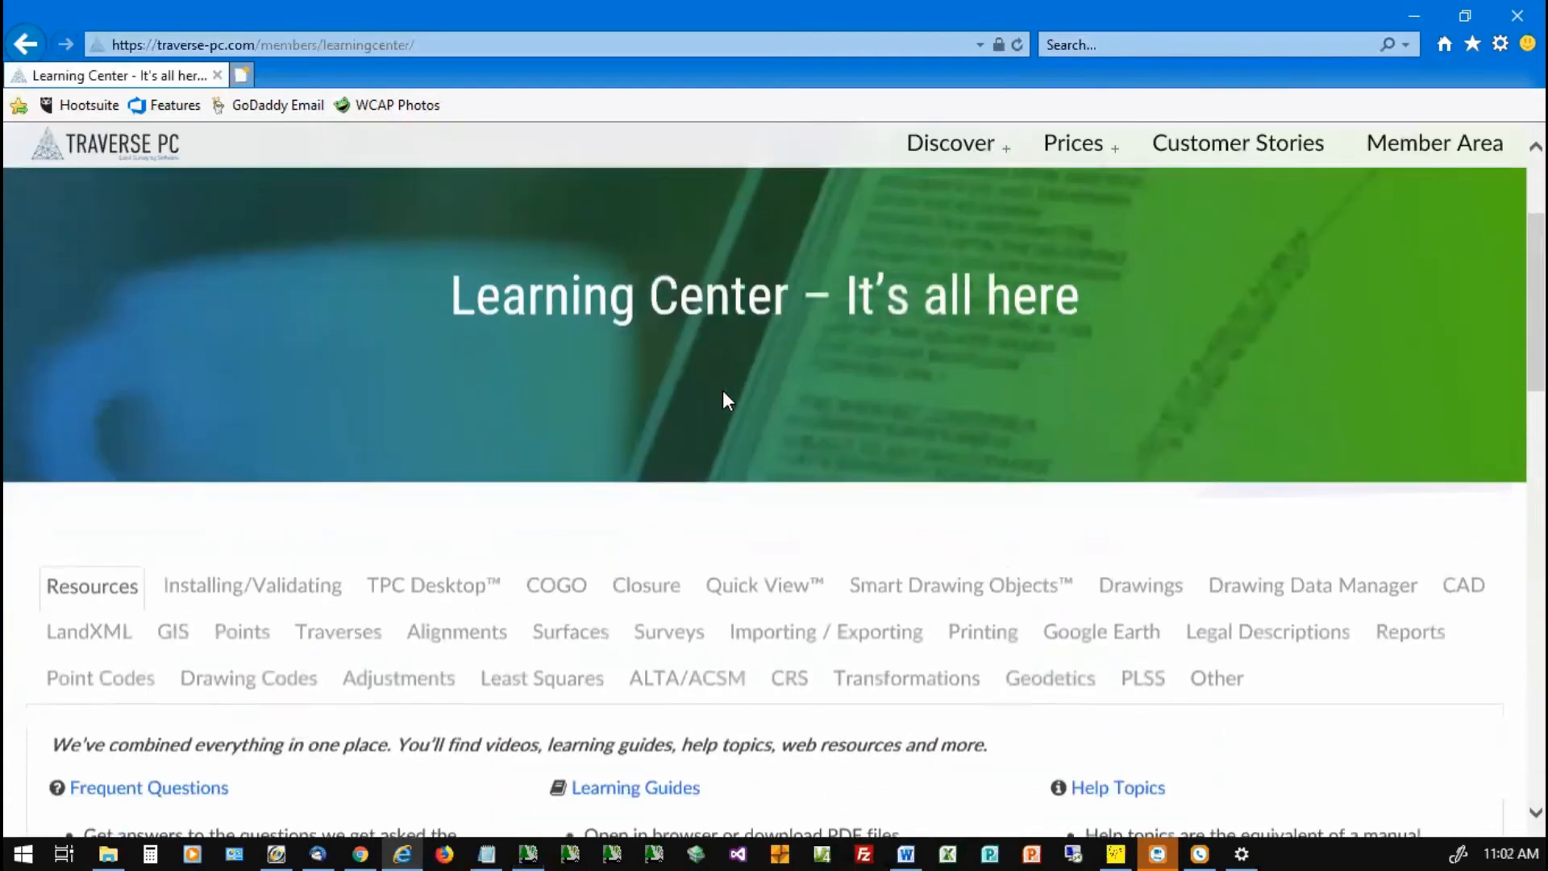
{"action": "scroll", "coordinate": [723, 400], "scroll_direction": "down", "scroll_amount": 1}
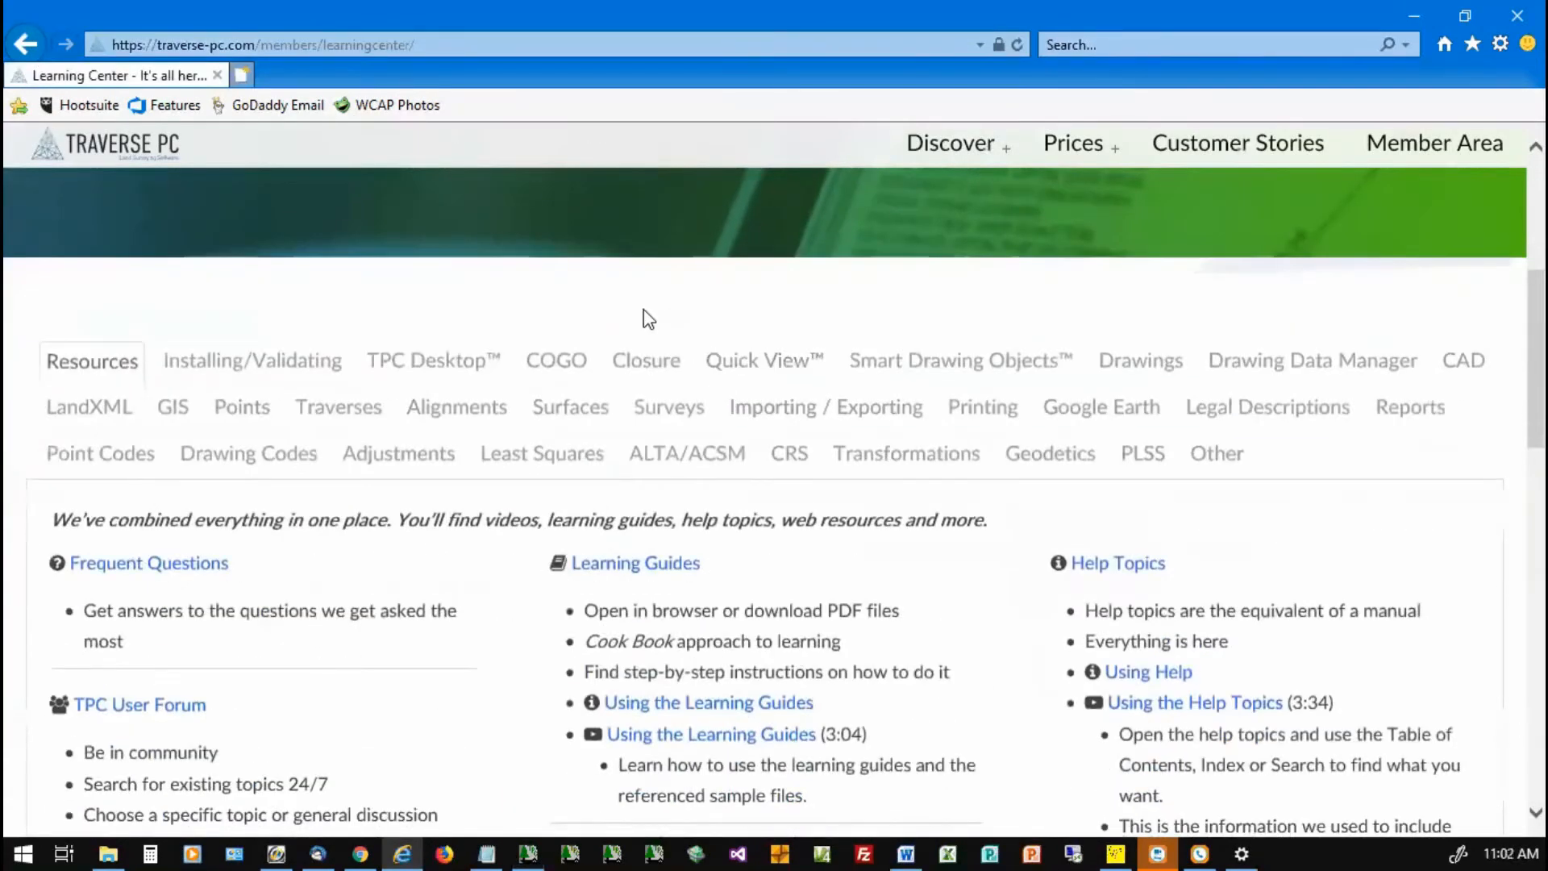
Step: Show the Quick View topic in the Learning Center and review its resources, introduction video and Sneak Peek outline
{"action": "left_click", "coordinate": [758, 367]}
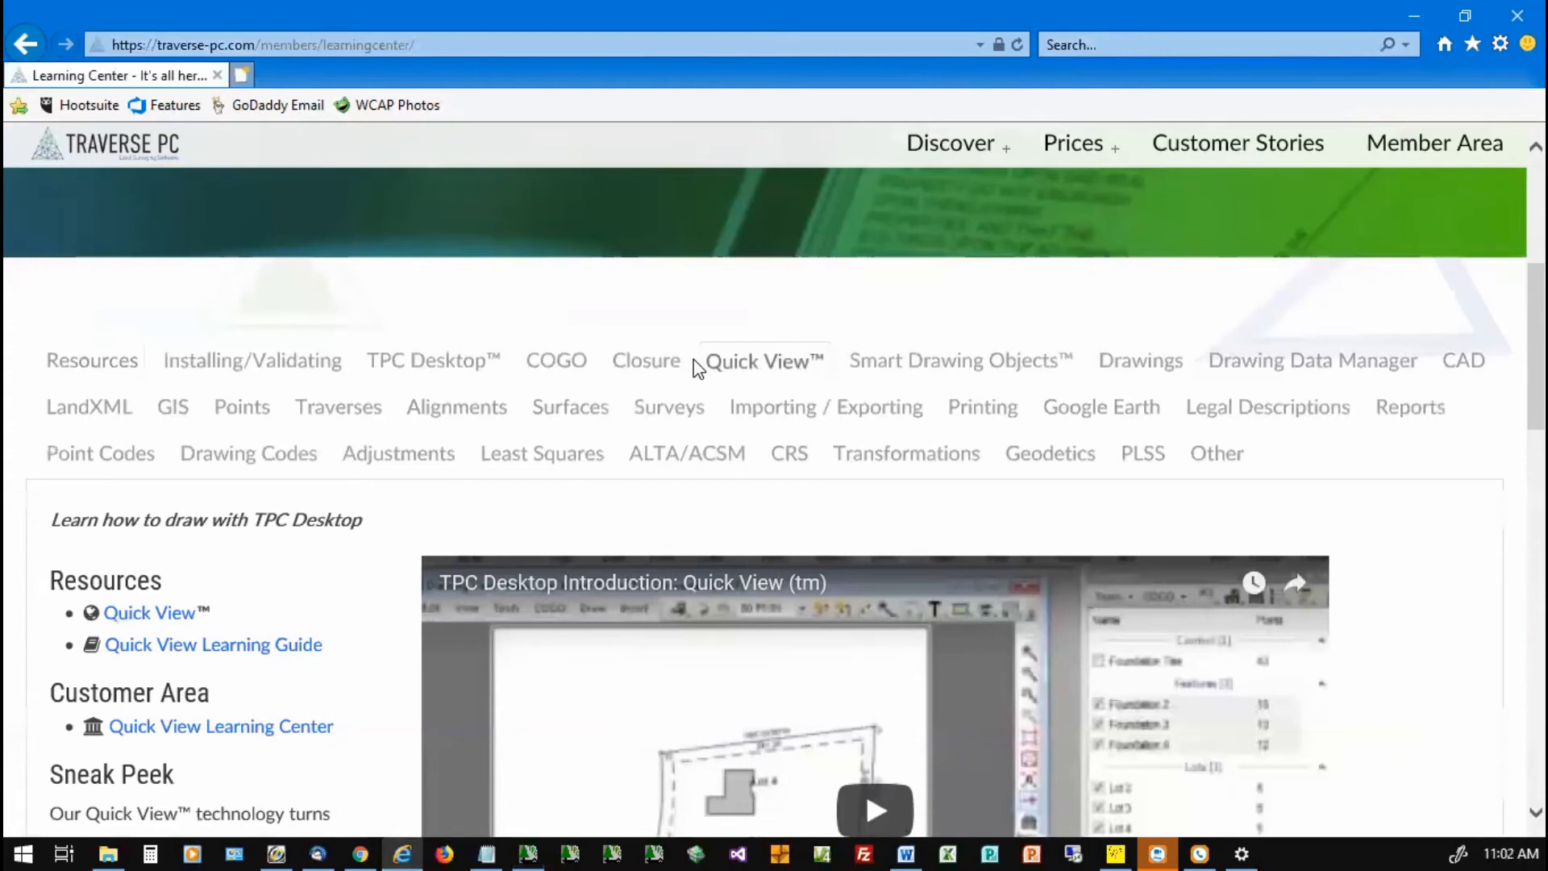
{"action": "scroll", "coordinate": [786, 395], "scroll_direction": "down", "scroll_amount": 2}
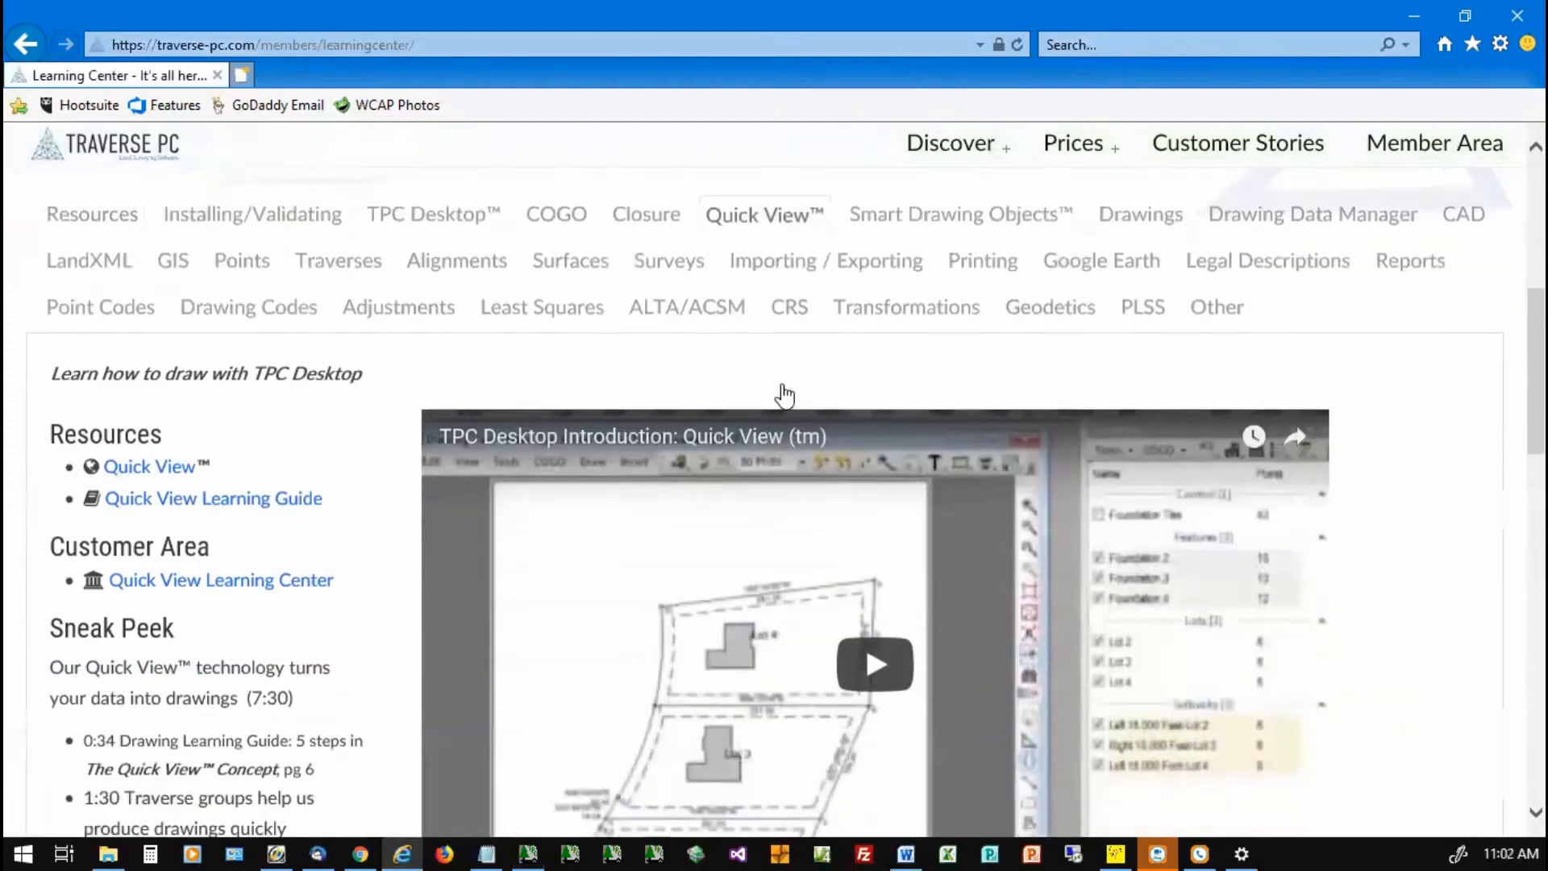
{"action": "scroll", "coordinate": [347, 668], "scroll_direction": "down", "scroll_amount": 3}
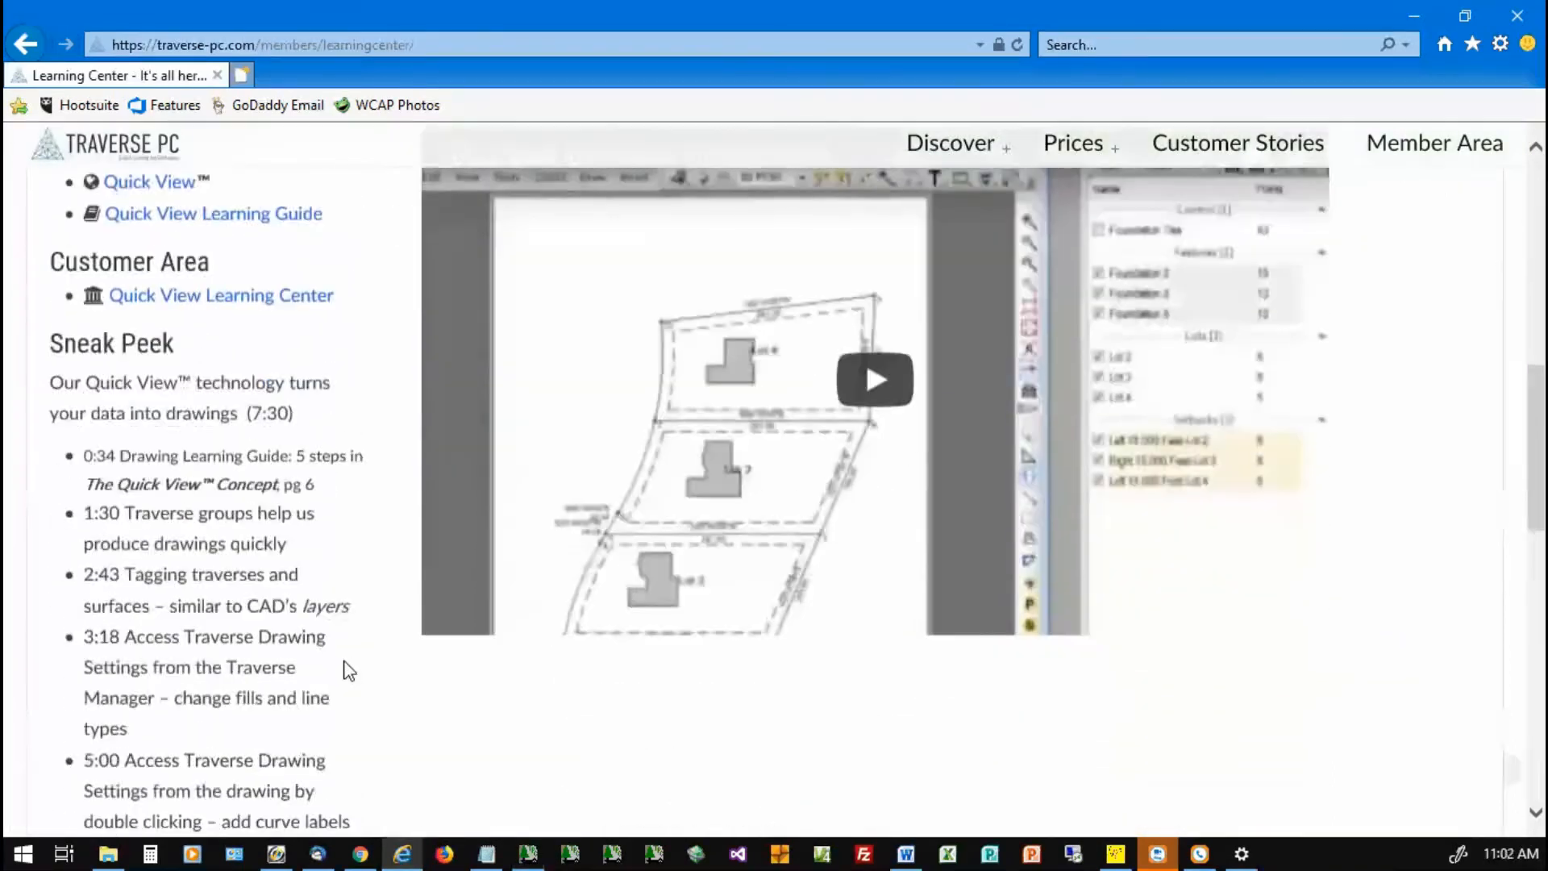
{"action": "scroll", "coordinate": [347, 669], "scroll_direction": "down", "scroll_amount": 2}
{"action": "scroll", "coordinate": [346, 666], "scroll_direction": "up", "scroll_amount": 6}
{"action": "scroll", "coordinate": [347, 650], "scroll_direction": "up", "scroll_amount": 1}
{"action": "scroll", "coordinate": [342, 646], "scroll_direction": "down", "scroll_amount": 1}
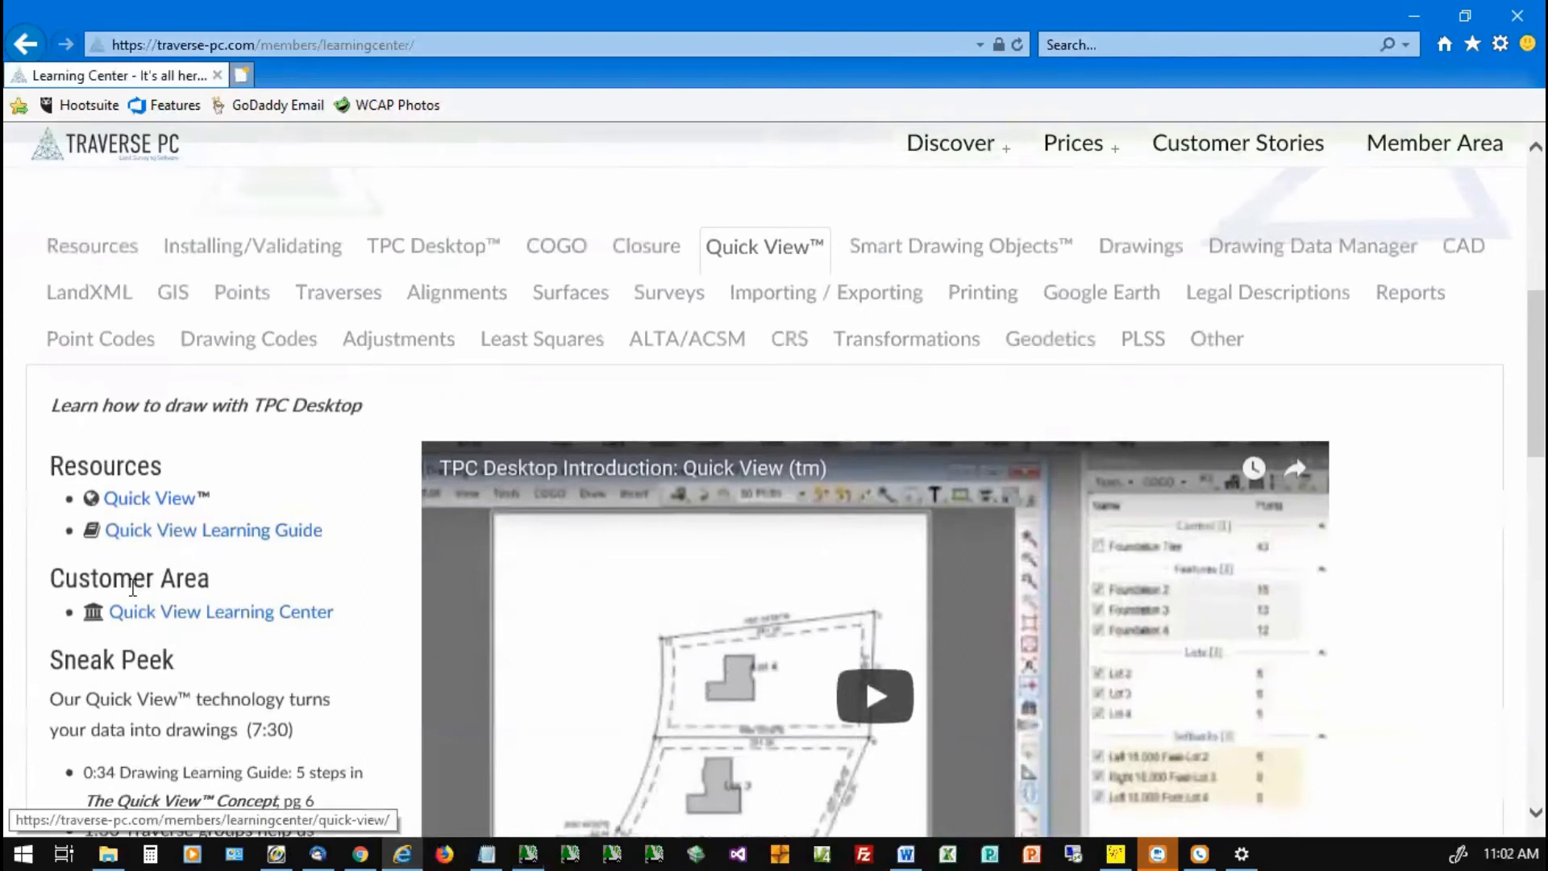
Step: Open the Quick View Learning Center page from Customer Area and review its Sneak Peek outline and NO CAD Zone section
{"action": "left_click", "coordinate": [184, 617]}
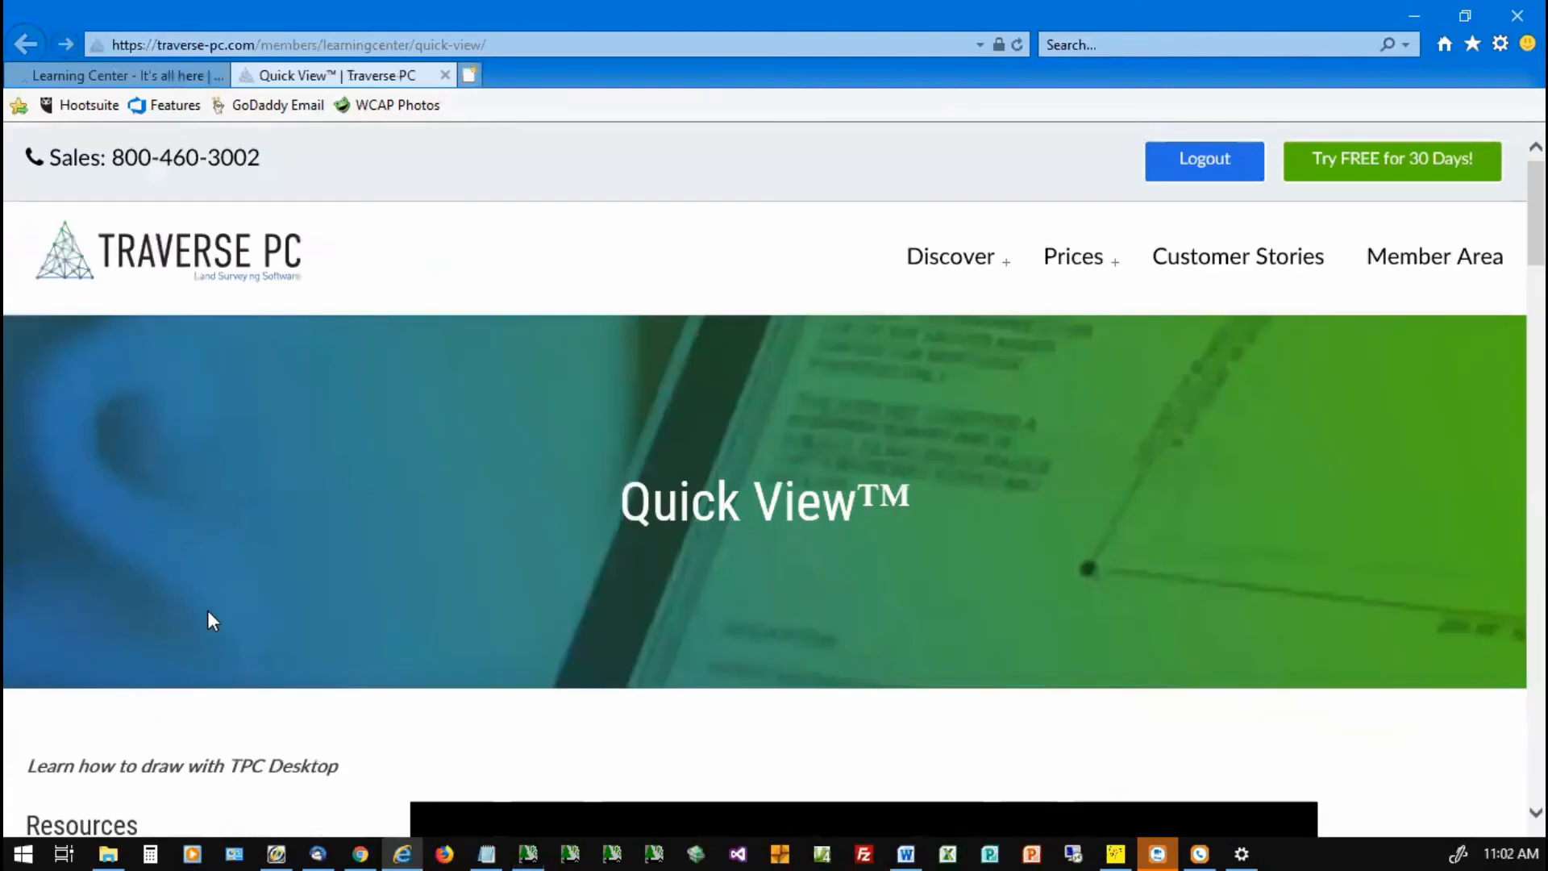
{"action": "scroll", "coordinate": [797, 630], "scroll_direction": "down", "scroll_amount": 8}
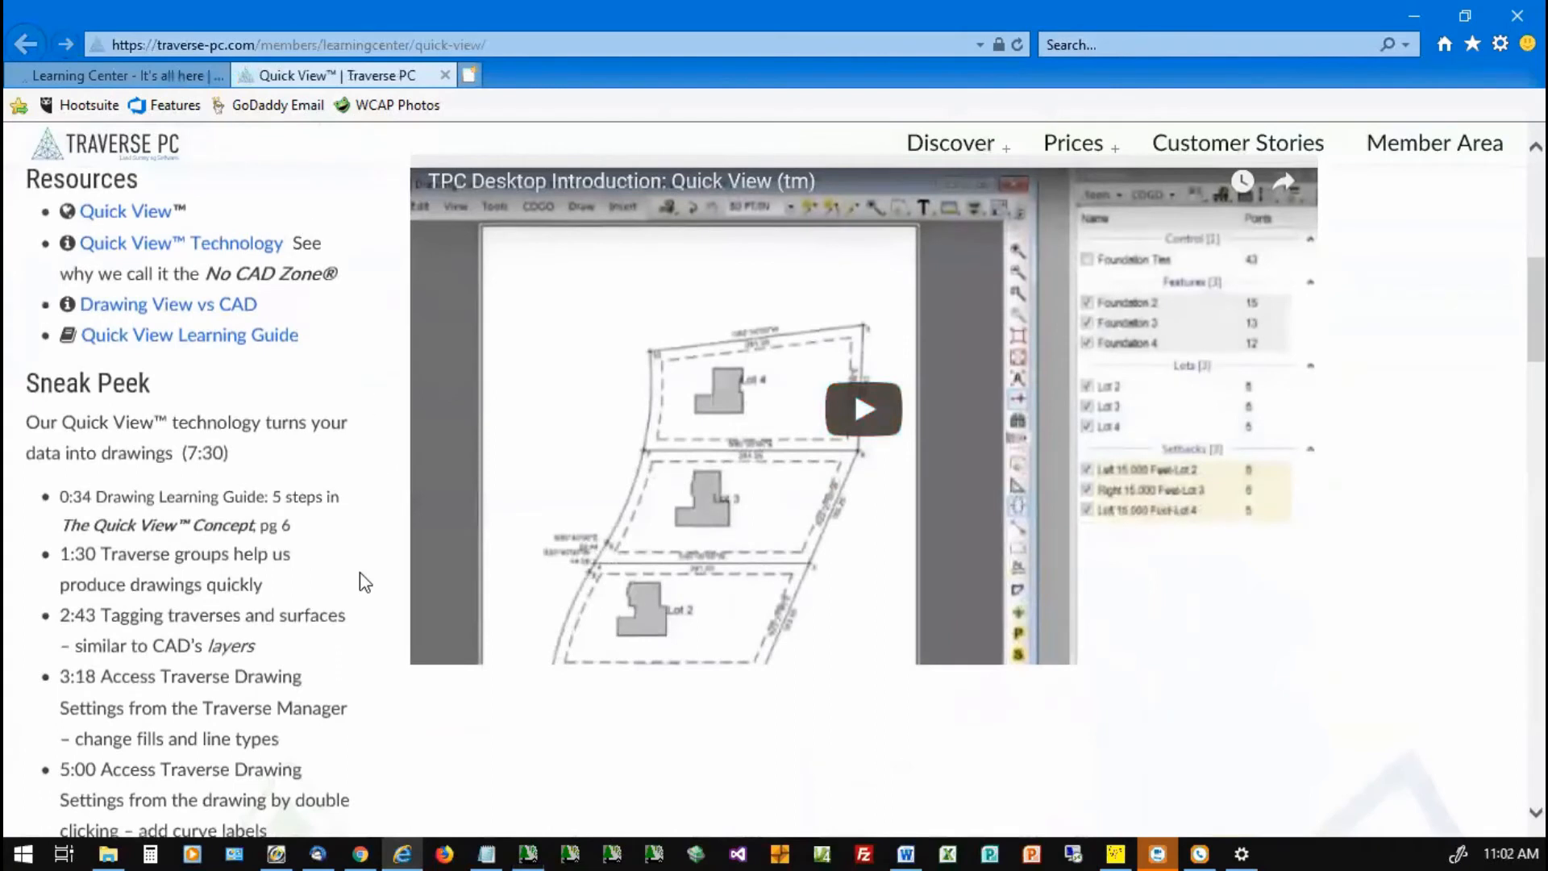
{"action": "scroll", "coordinate": [360, 577], "scroll_direction": "down", "scroll_amount": 4}
{"action": "scroll", "coordinate": [360, 577], "scroll_direction": "down", "scroll_amount": 1}
{"action": "scroll", "coordinate": [360, 578], "scroll_direction": "up", "scroll_amount": 4}
{"action": "scroll", "coordinate": [365, 577], "scroll_direction": "down", "scroll_amount": 5}
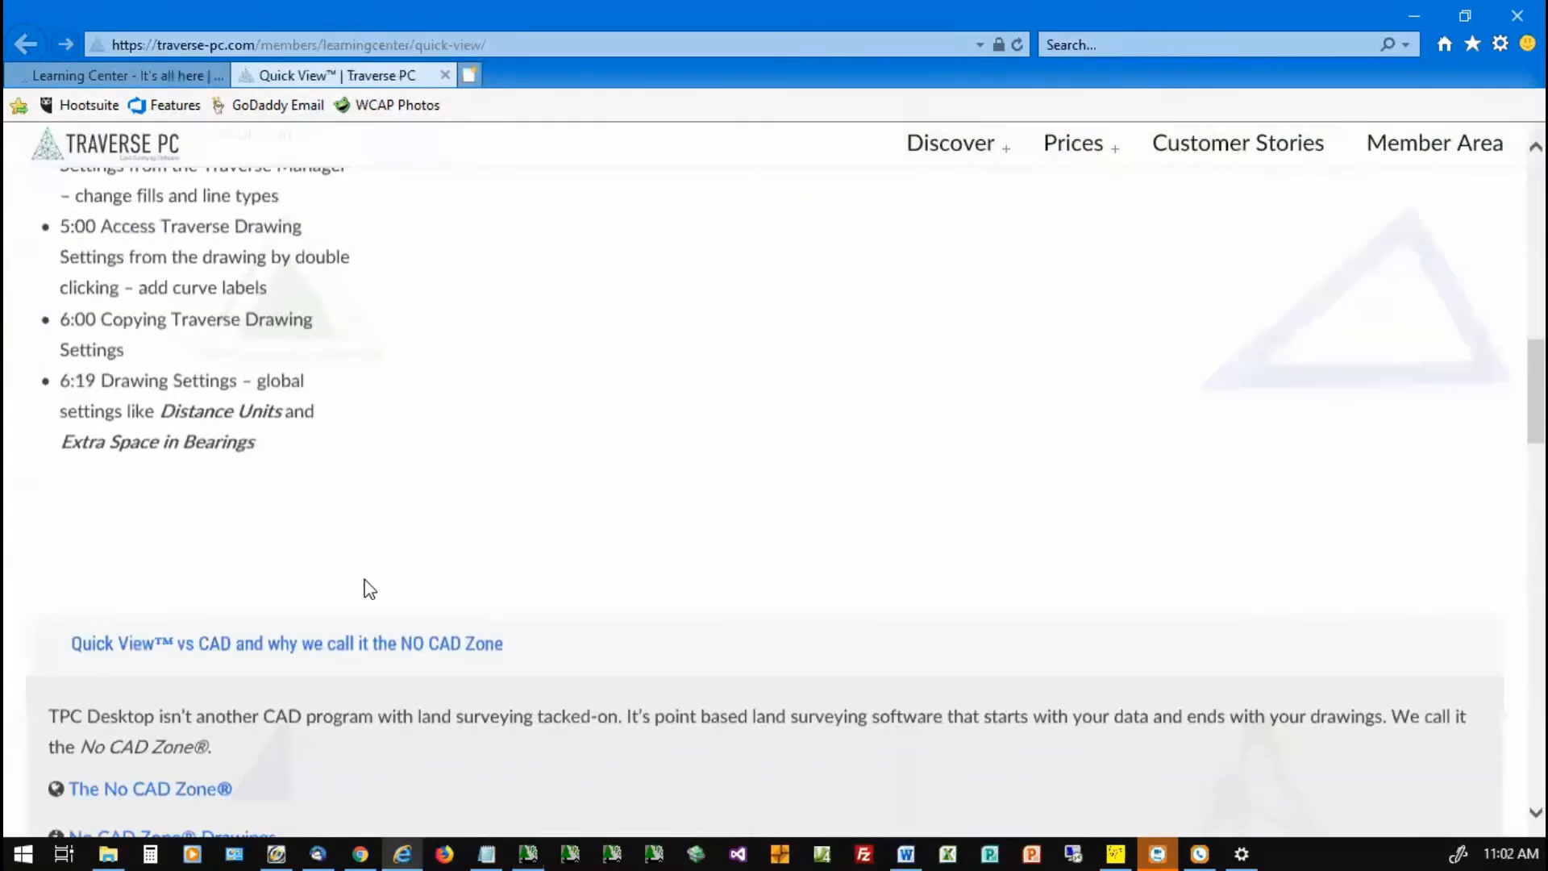
{"action": "scroll", "coordinate": [582, 568], "scroll_direction": "down", "scroll_amount": 4}
{"action": "scroll", "coordinate": [323, 476], "scroll_direction": "down", "scroll_amount": 8}
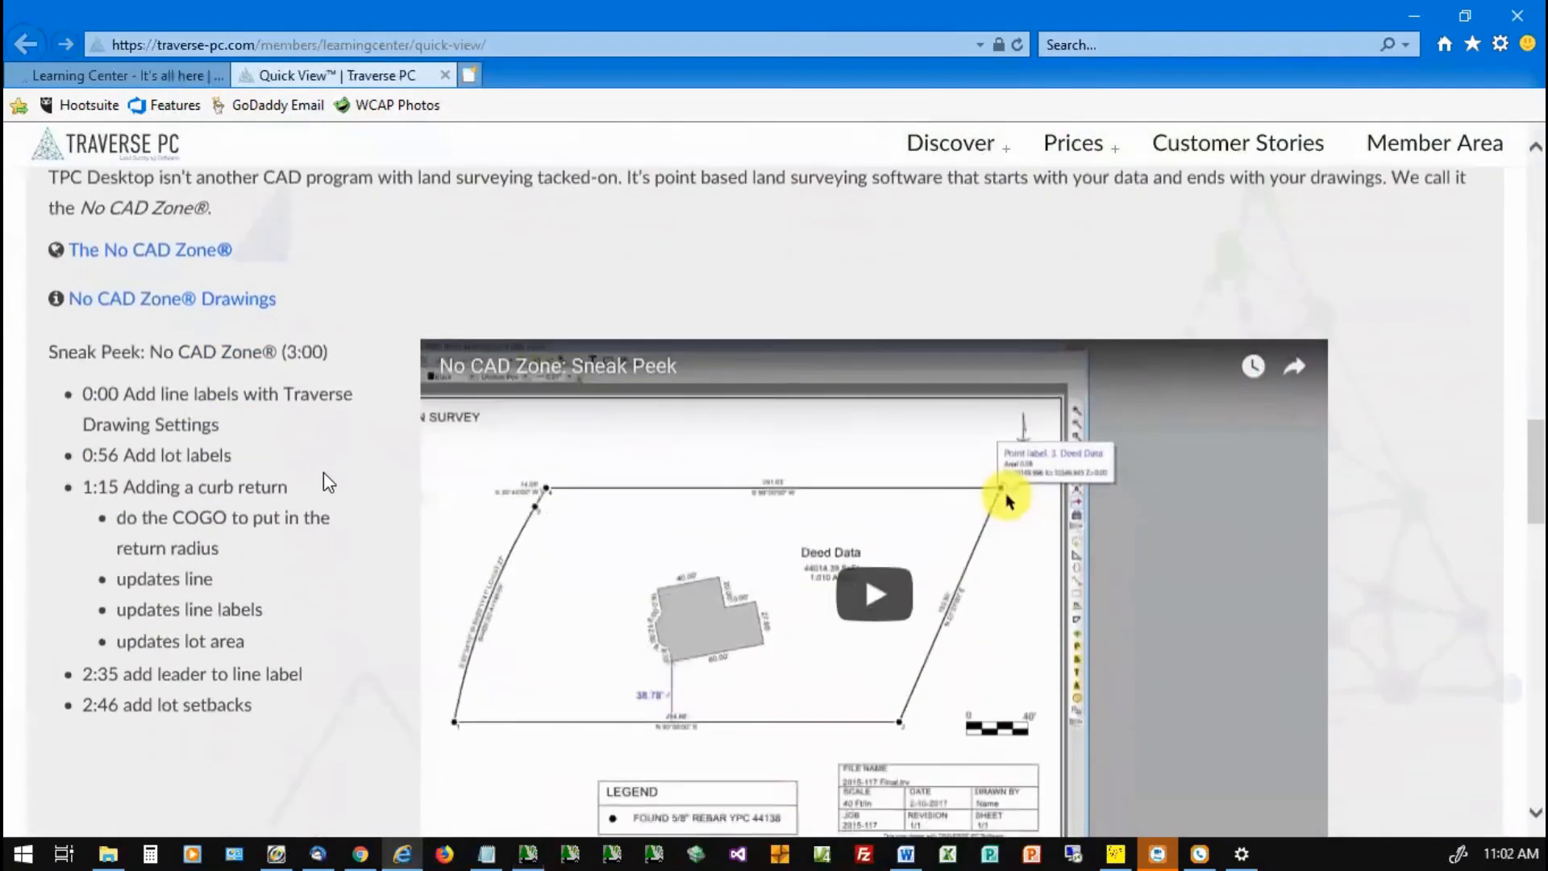
{"action": "scroll", "coordinate": [332, 489], "scroll_direction": "down", "scroll_amount": 1}
{"action": "scroll", "coordinate": [330, 492], "scroll_direction": "down", "scroll_amount": 3}
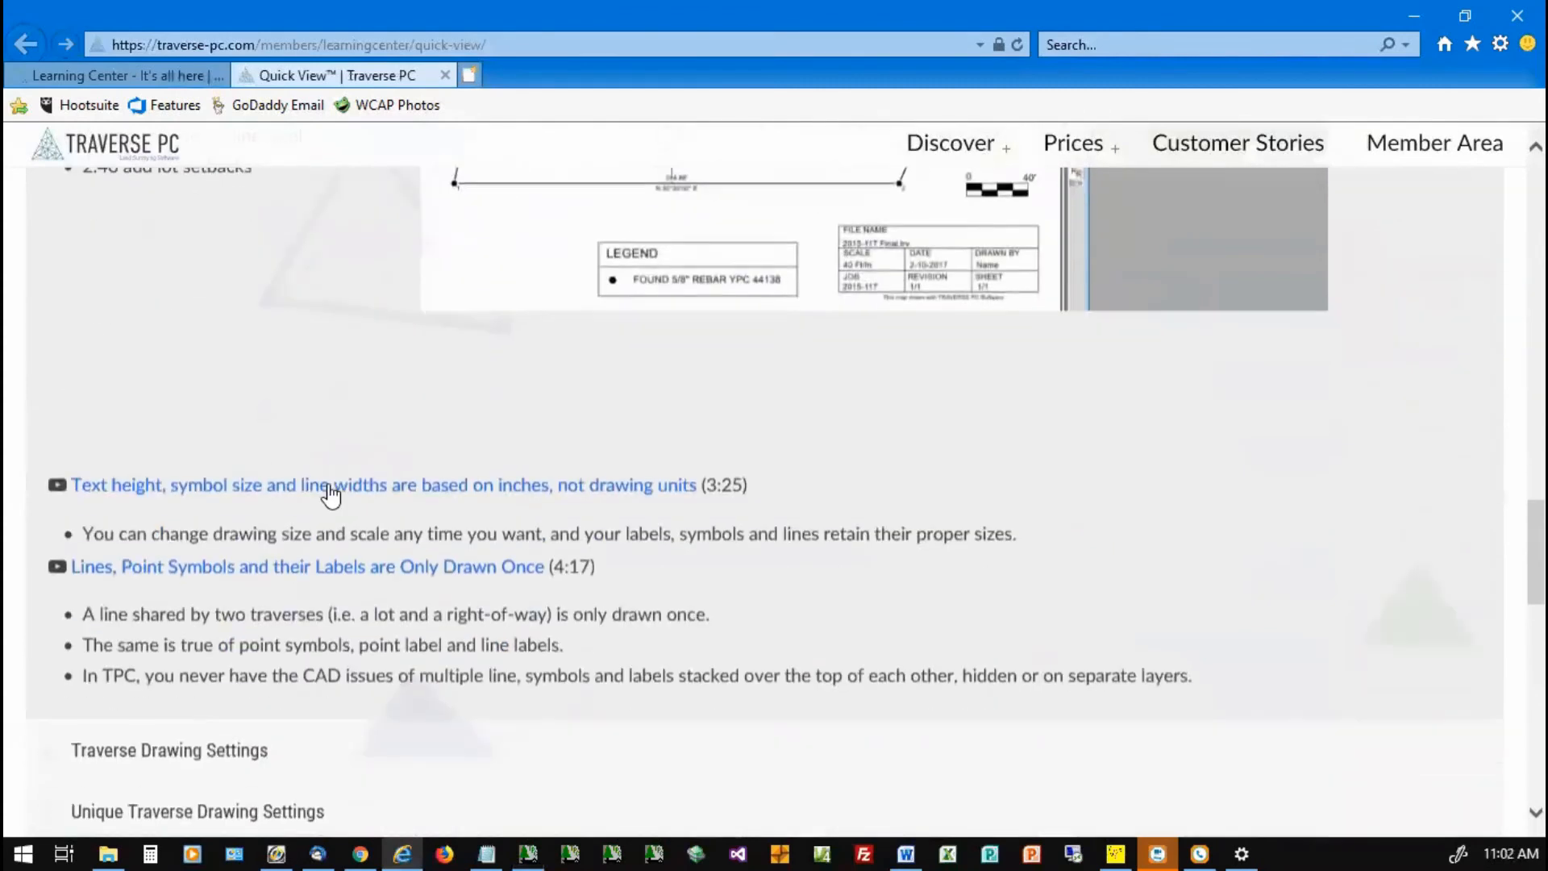
Step: Browse the remaining Quick View sections and expand Position and Rotate Survey on Page to review its videos and help links
{"action": "scroll", "coordinate": [761, 492], "scroll_direction": "down", "scroll_amount": 2}
{"action": "scroll", "coordinate": [758, 506], "scroll_direction": "down", "scroll_amount": 2}
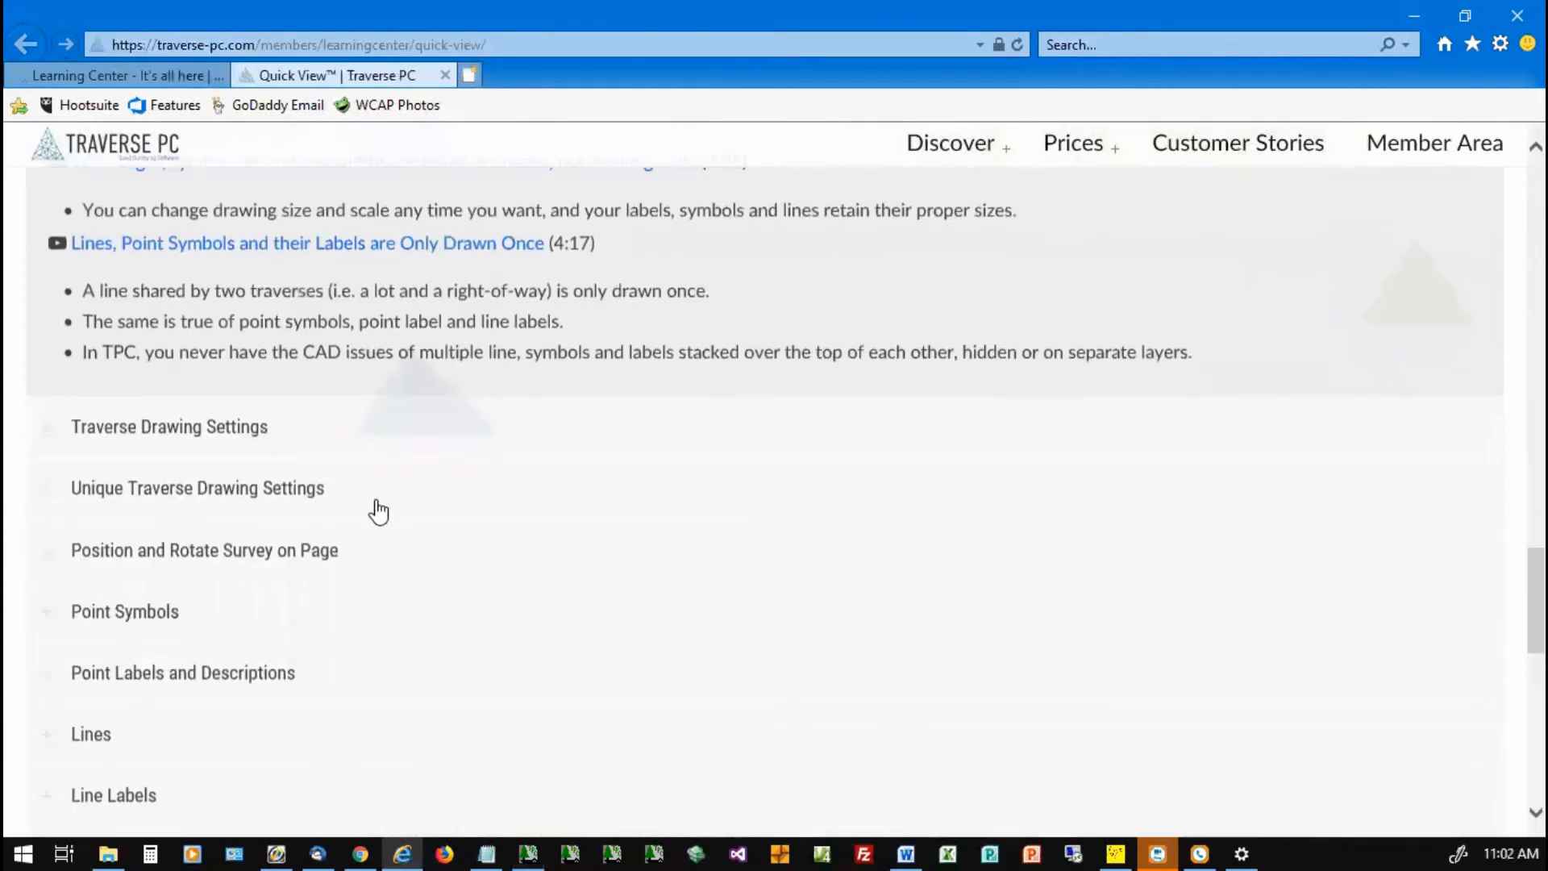
{"action": "scroll", "coordinate": [302, 558], "scroll_direction": "down", "scroll_amount": 5}
{"action": "scroll", "coordinate": [303, 556], "scroll_direction": "down", "scroll_amount": 3}
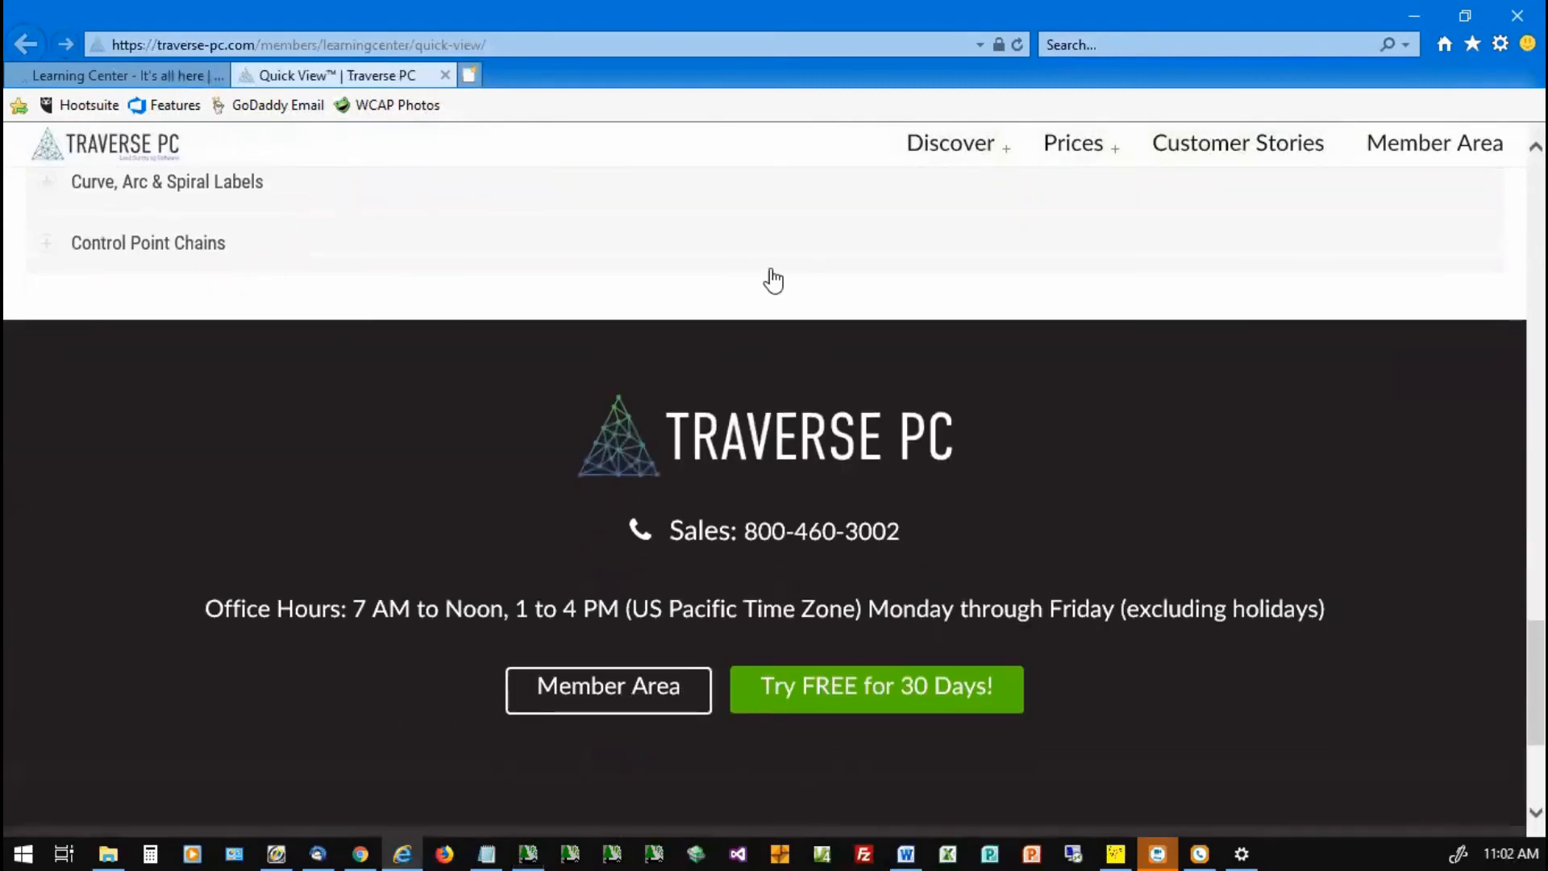
{"action": "scroll", "coordinate": [781, 242], "scroll_direction": "up", "scroll_amount": 7}
{"action": "scroll", "coordinate": [786, 250], "scroll_direction": "up", "scroll_amount": 3}
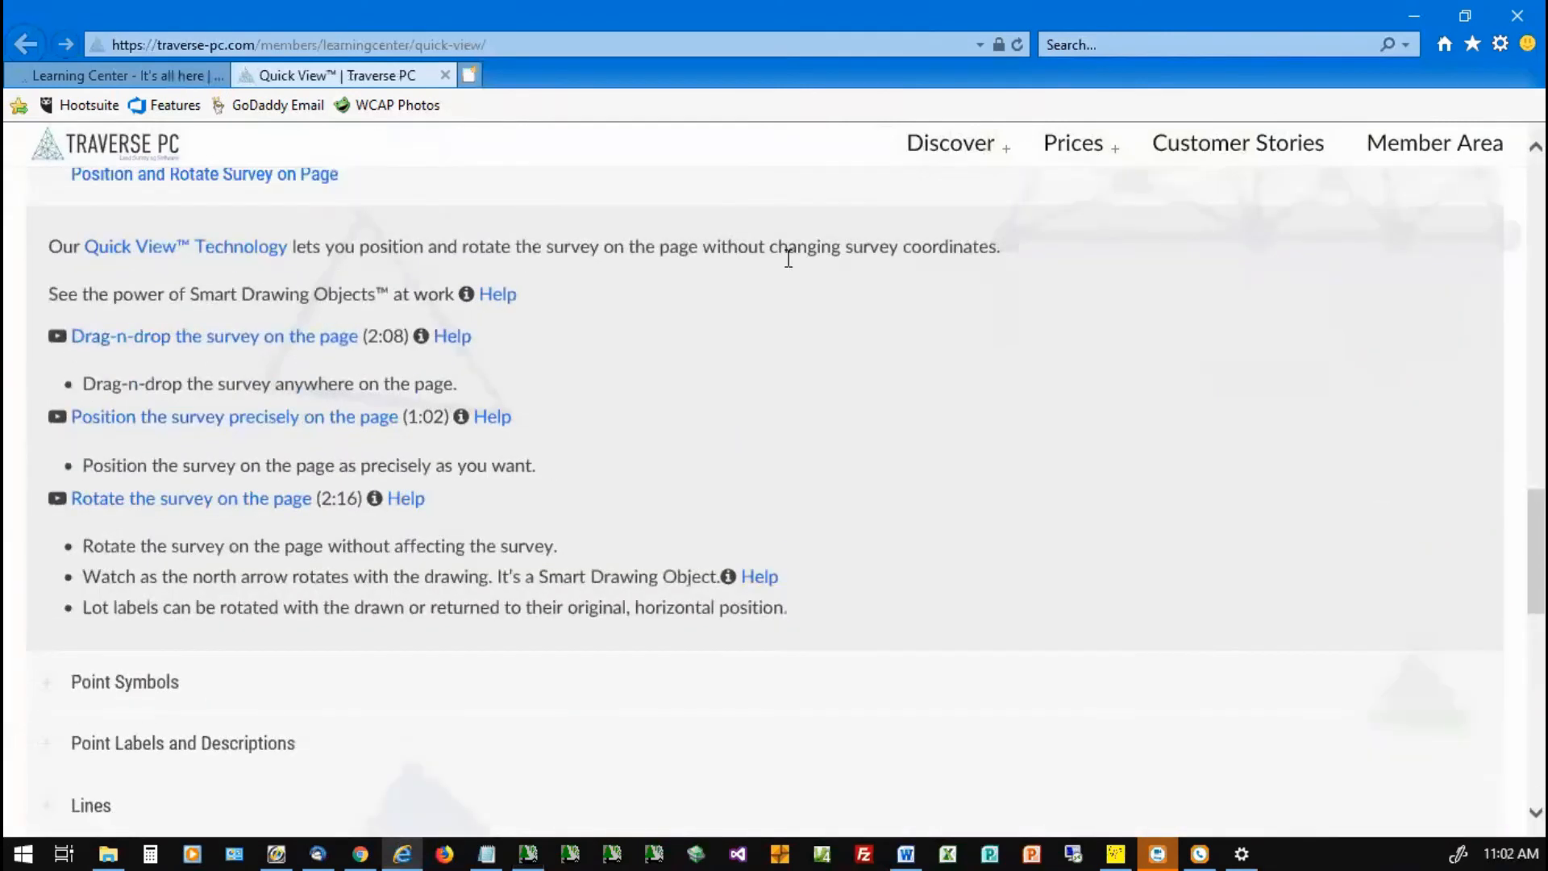
{"action": "scroll", "coordinate": [798, 355], "scroll_direction": "up", "scroll_amount": 6}
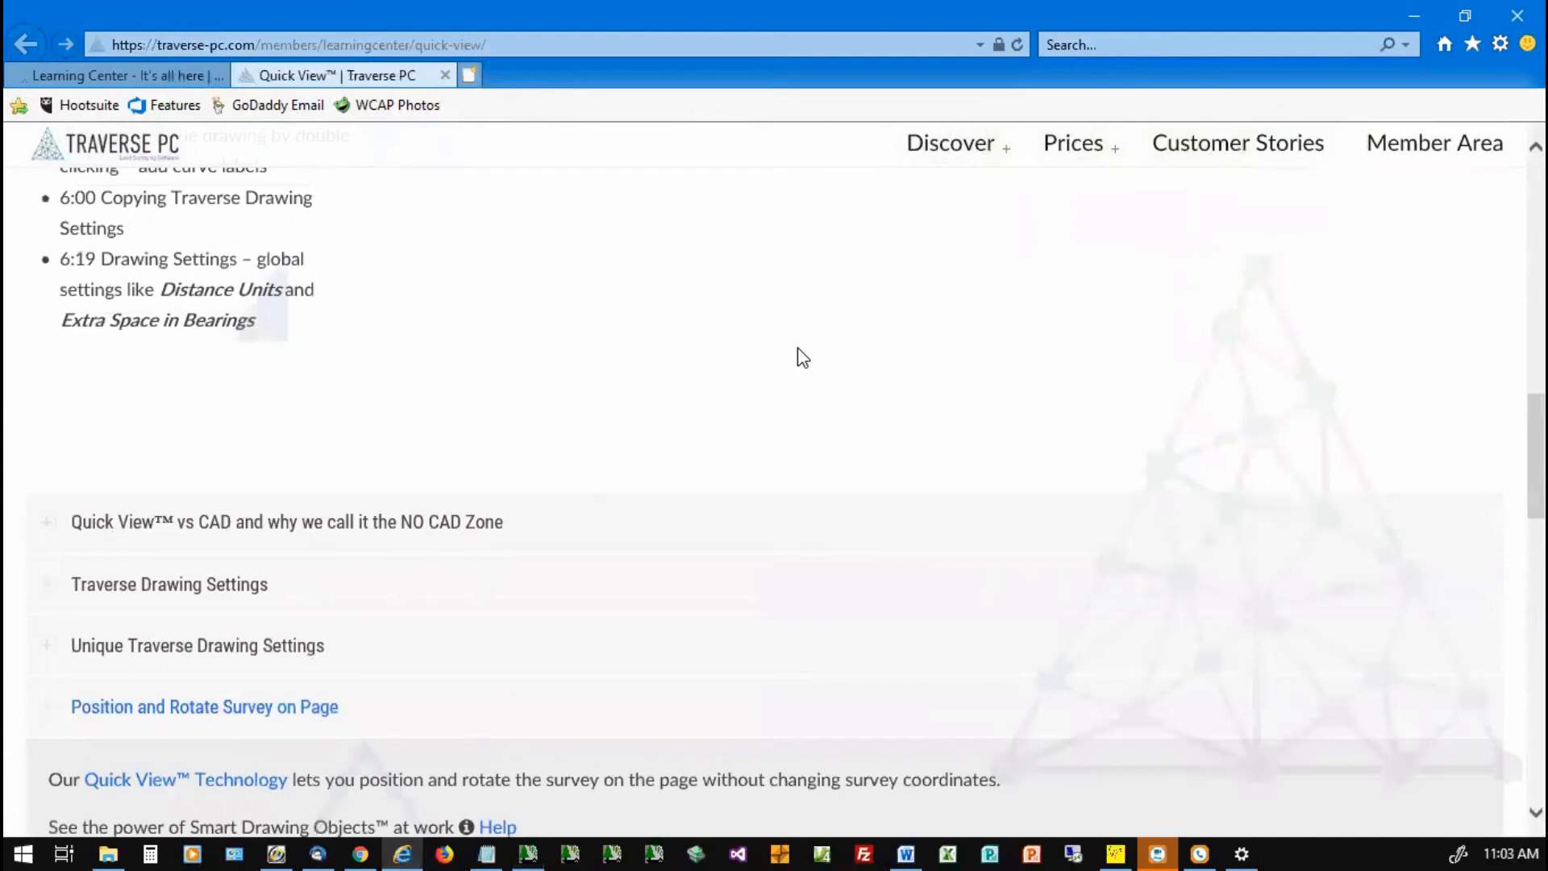
{"action": "scroll", "coordinate": [798, 353], "scroll_direction": "up", "scroll_amount": 14}
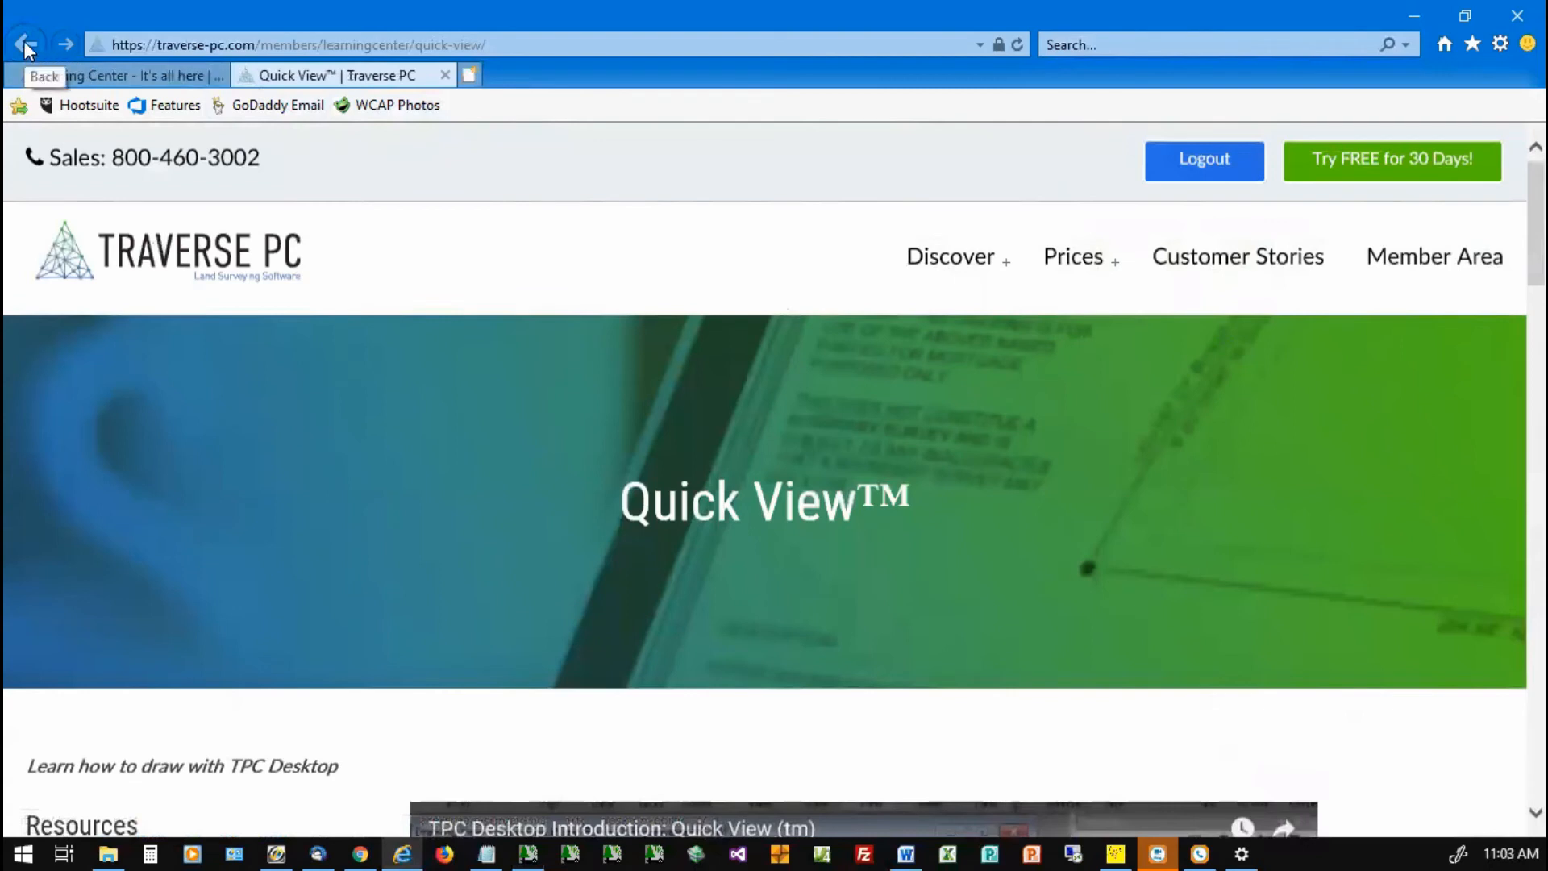
Step: Return to the Learning Center page and log out of the member area
{"action": "left_click", "coordinate": [73, 75]}
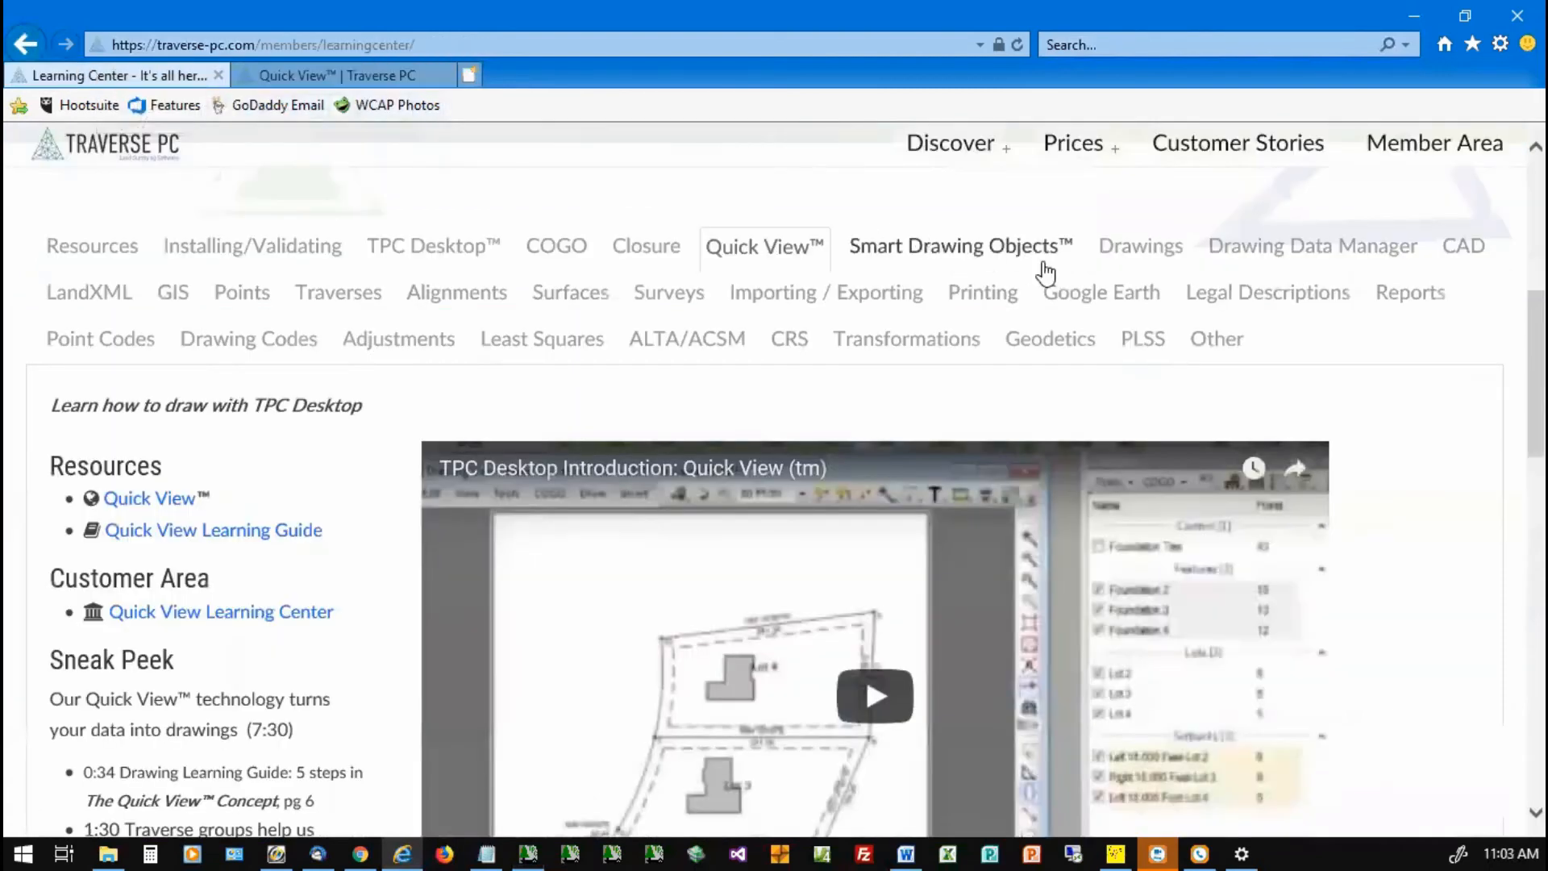
{"action": "scroll", "coordinate": [1049, 266], "scroll_direction": "up", "scroll_amount": 5}
{"action": "left_click", "coordinate": [1204, 168]}
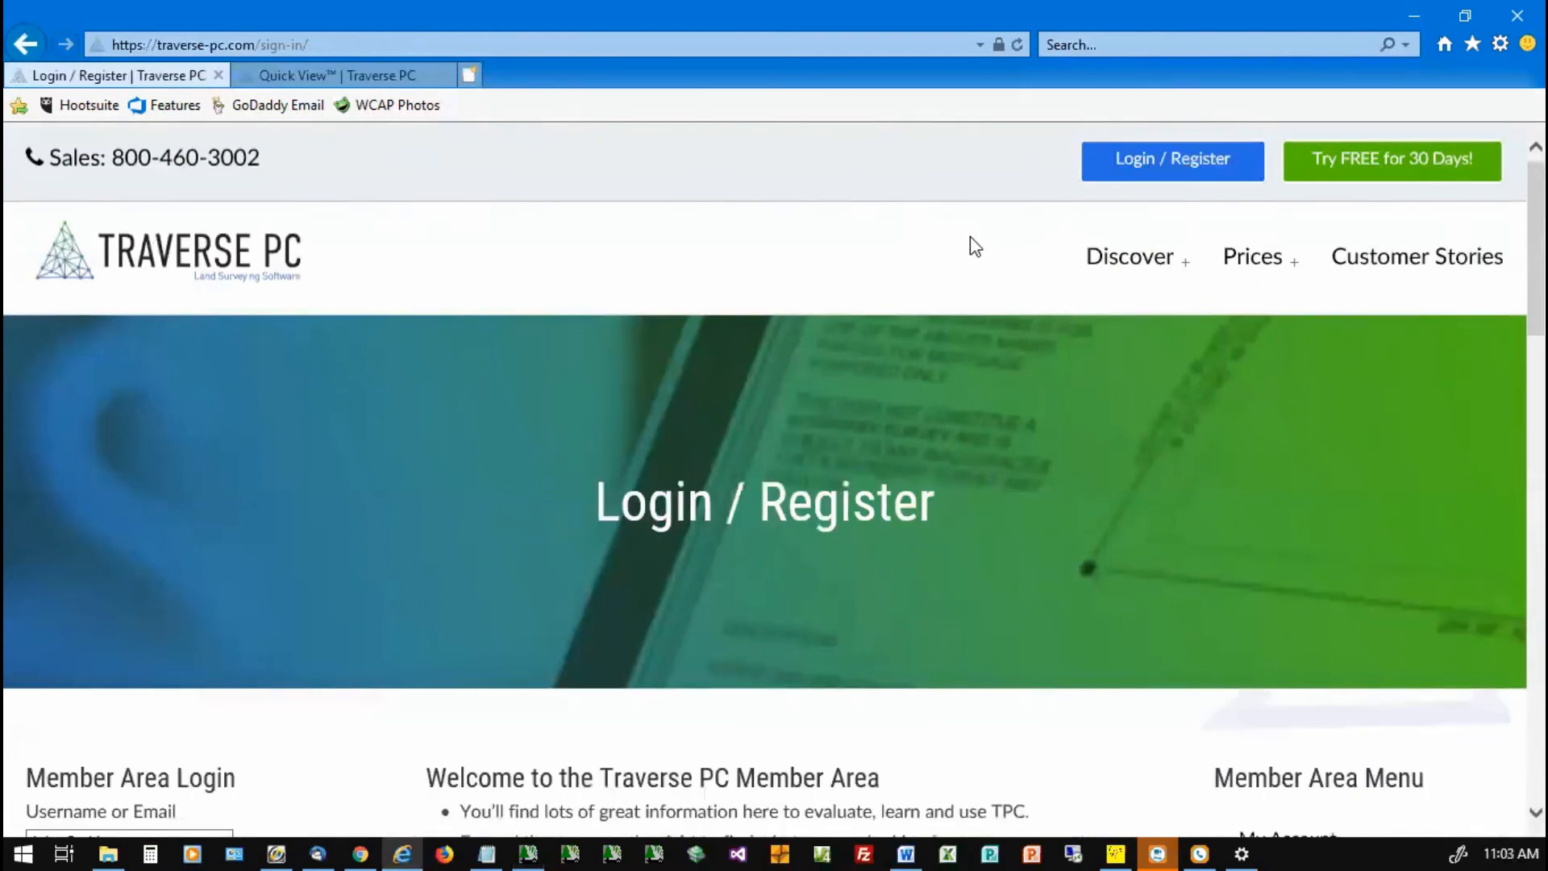
Step: Review the member login form, welcome information and Member Area Menu on the Login / Register page
{"action": "scroll", "coordinate": [885, 249], "scroll_direction": "down", "scroll_amount": 3}
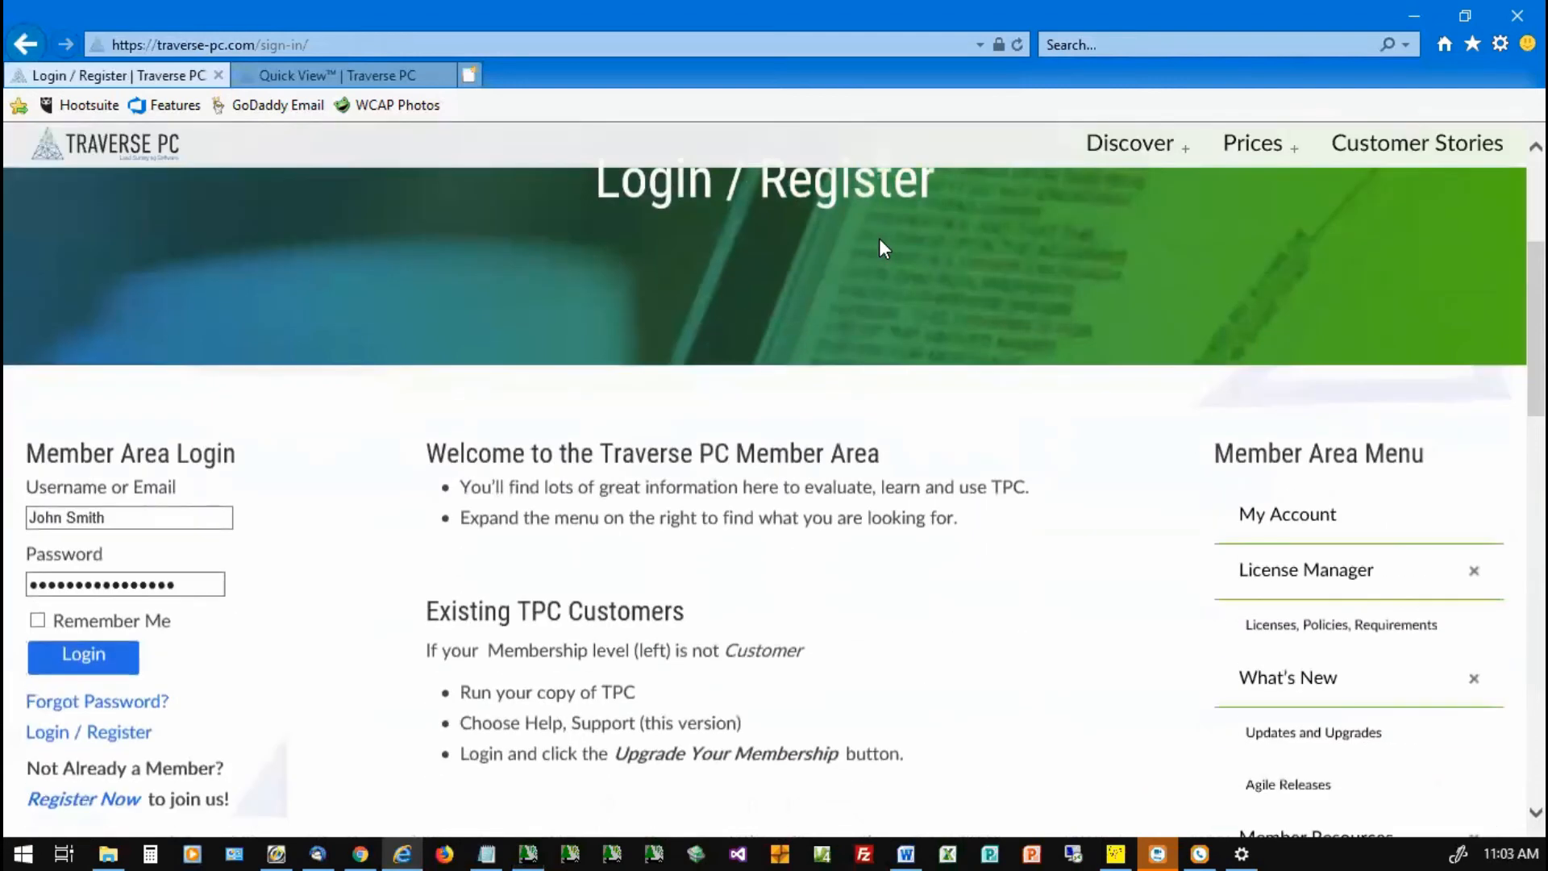
{"action": "scroll", "coordinate": [881, 246], "scroll_direction": "up", "scroll_amount": 4}
{"action": "scroll", "coordinate": [881, 242], "scroll_direction": "down", "scroll_amount": 6}
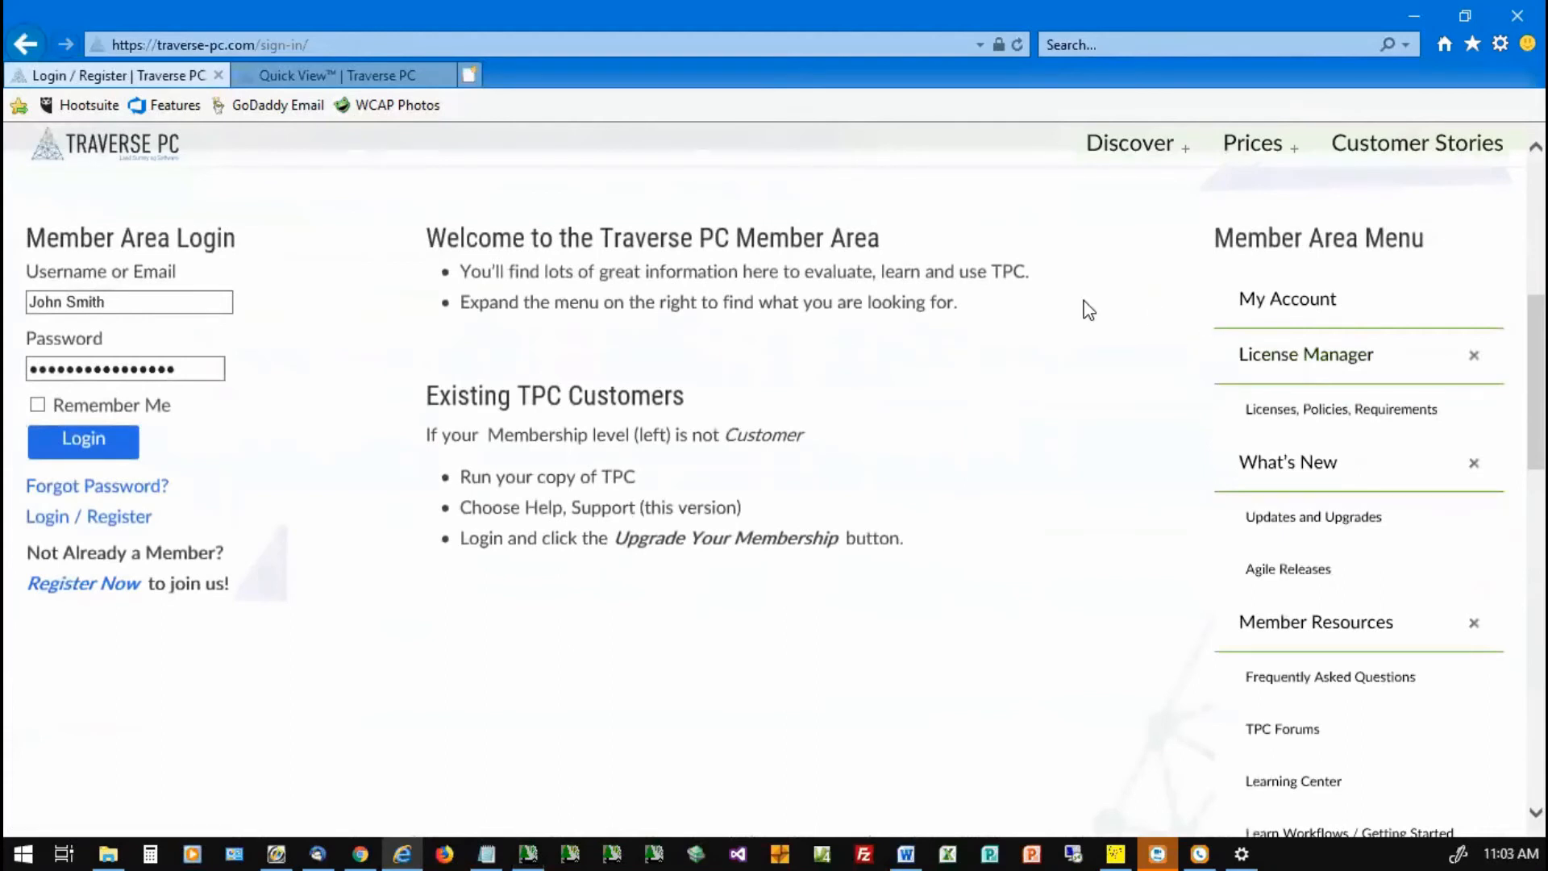
Step: Open the Learning Center from Member Resources while logged out and check what the page offers
{"action": "scroll", "coordinate": [1083, 308], "scroll_direction": "down", "scroll_amount": 4}
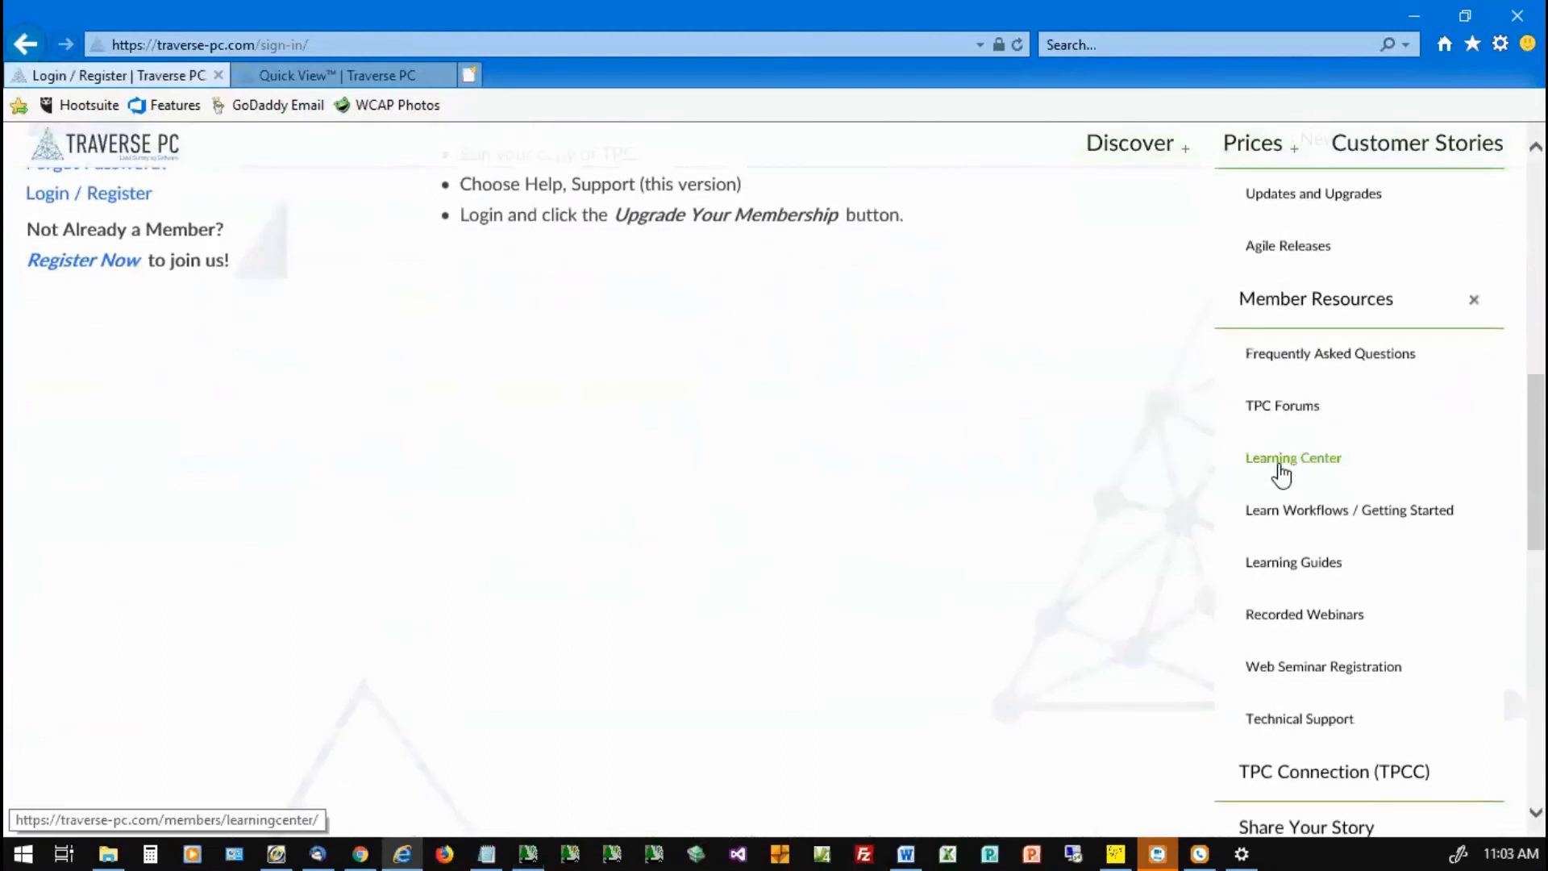
{"action": "left_click", "coordinate": [1281, 460]}
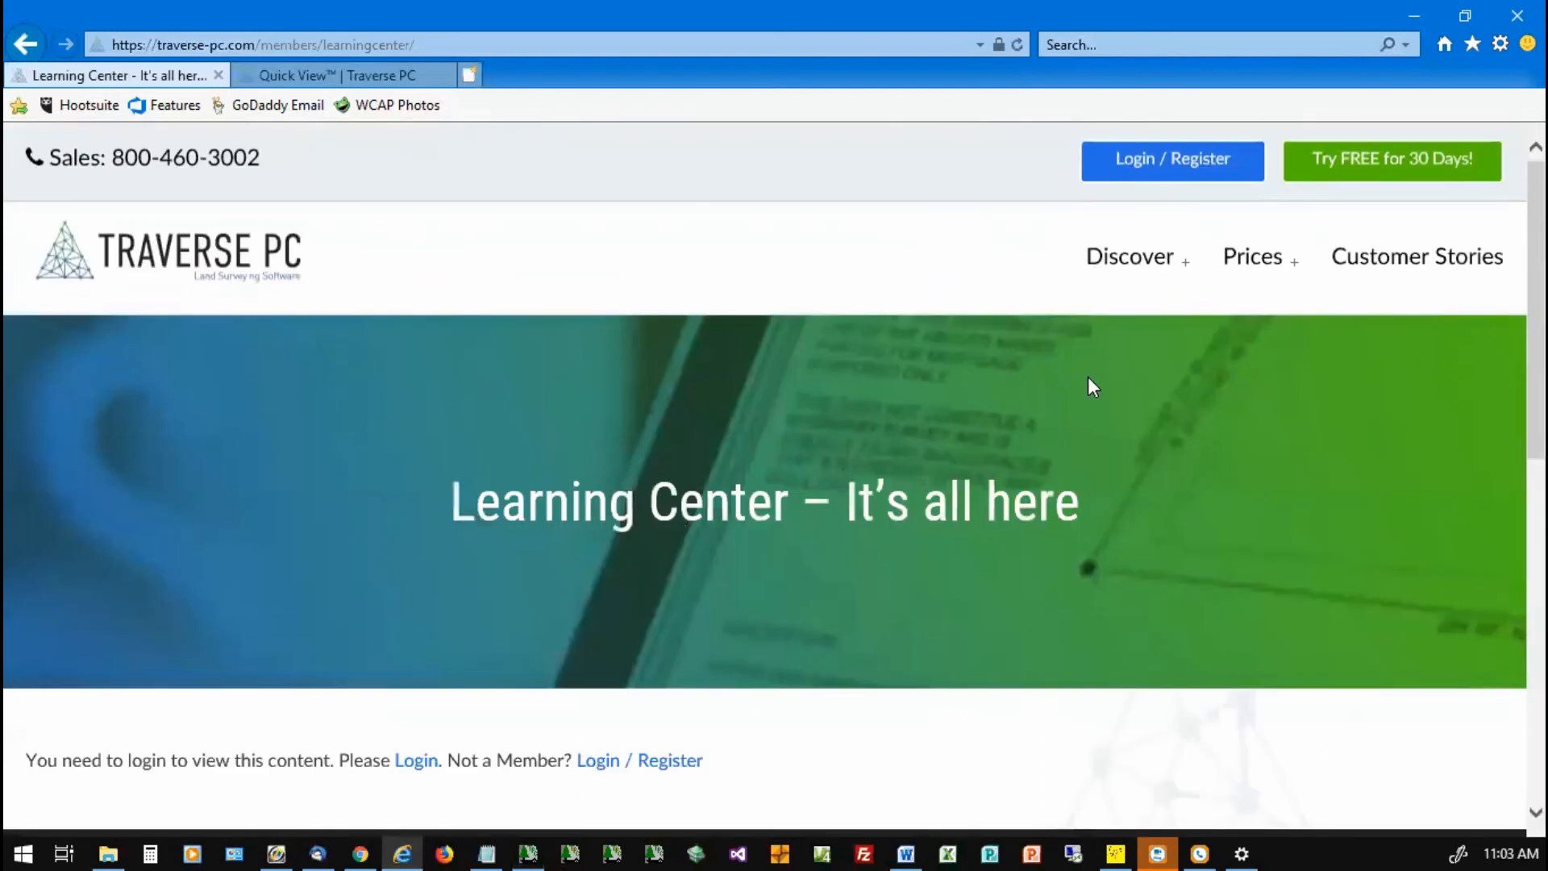
{"action": "scroll", "coordinate": [1086, 366], "scroll_direction": "down", "scroll_amount": 3}
{"action": "scroll", "coordinate": [1085, 365], "scroll_direction": "up", "scroll_amount": 1}
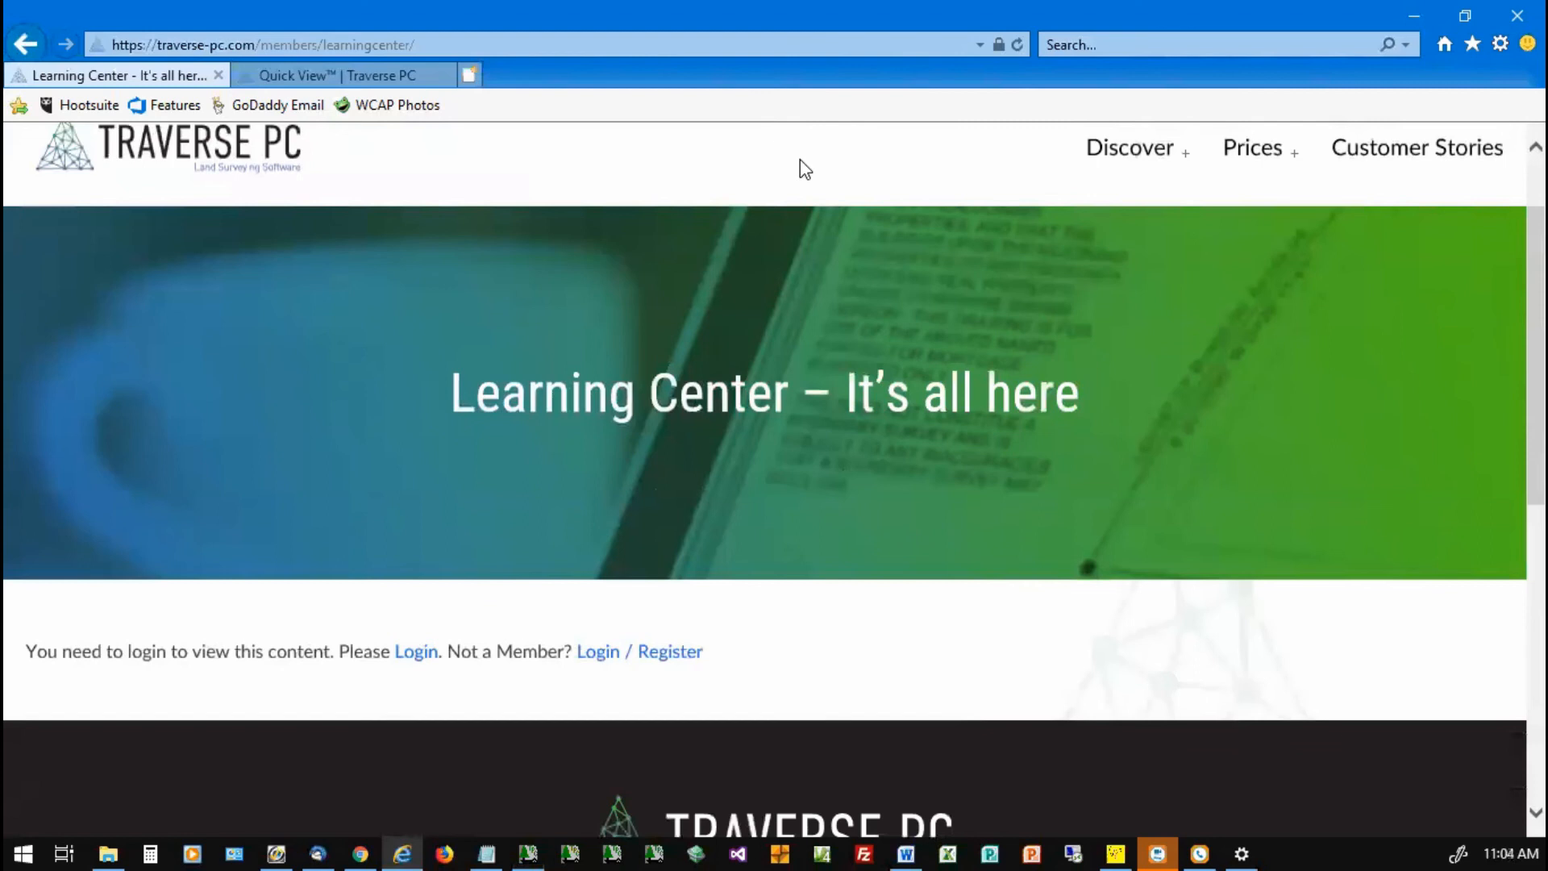
{"action": "scroll", "coordinate": [805, 169], "scroll_direction": "up", "scroll_amount": 2}
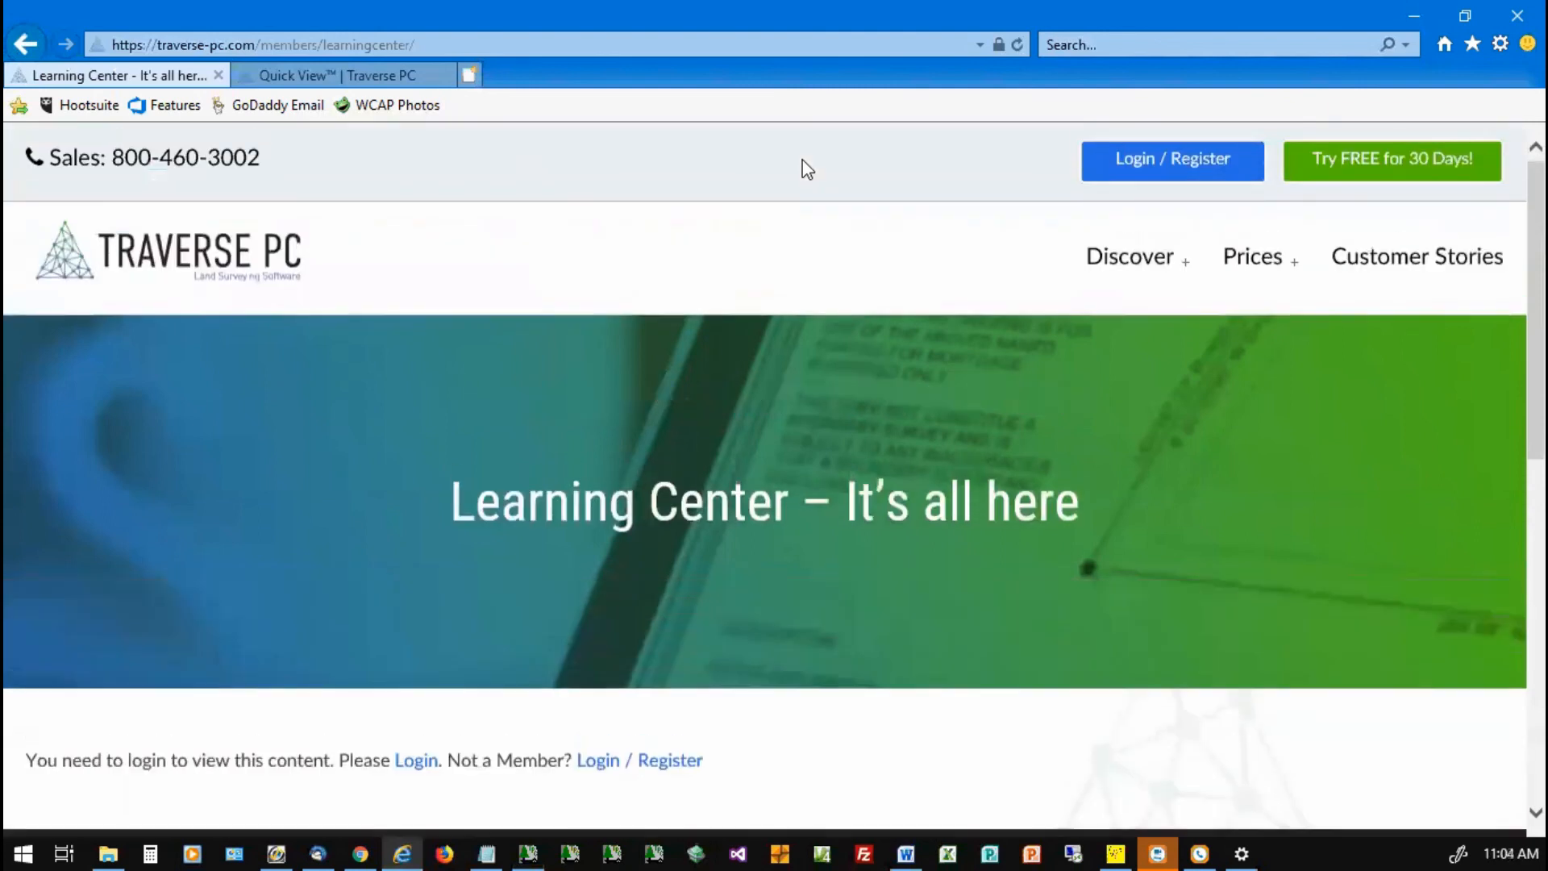